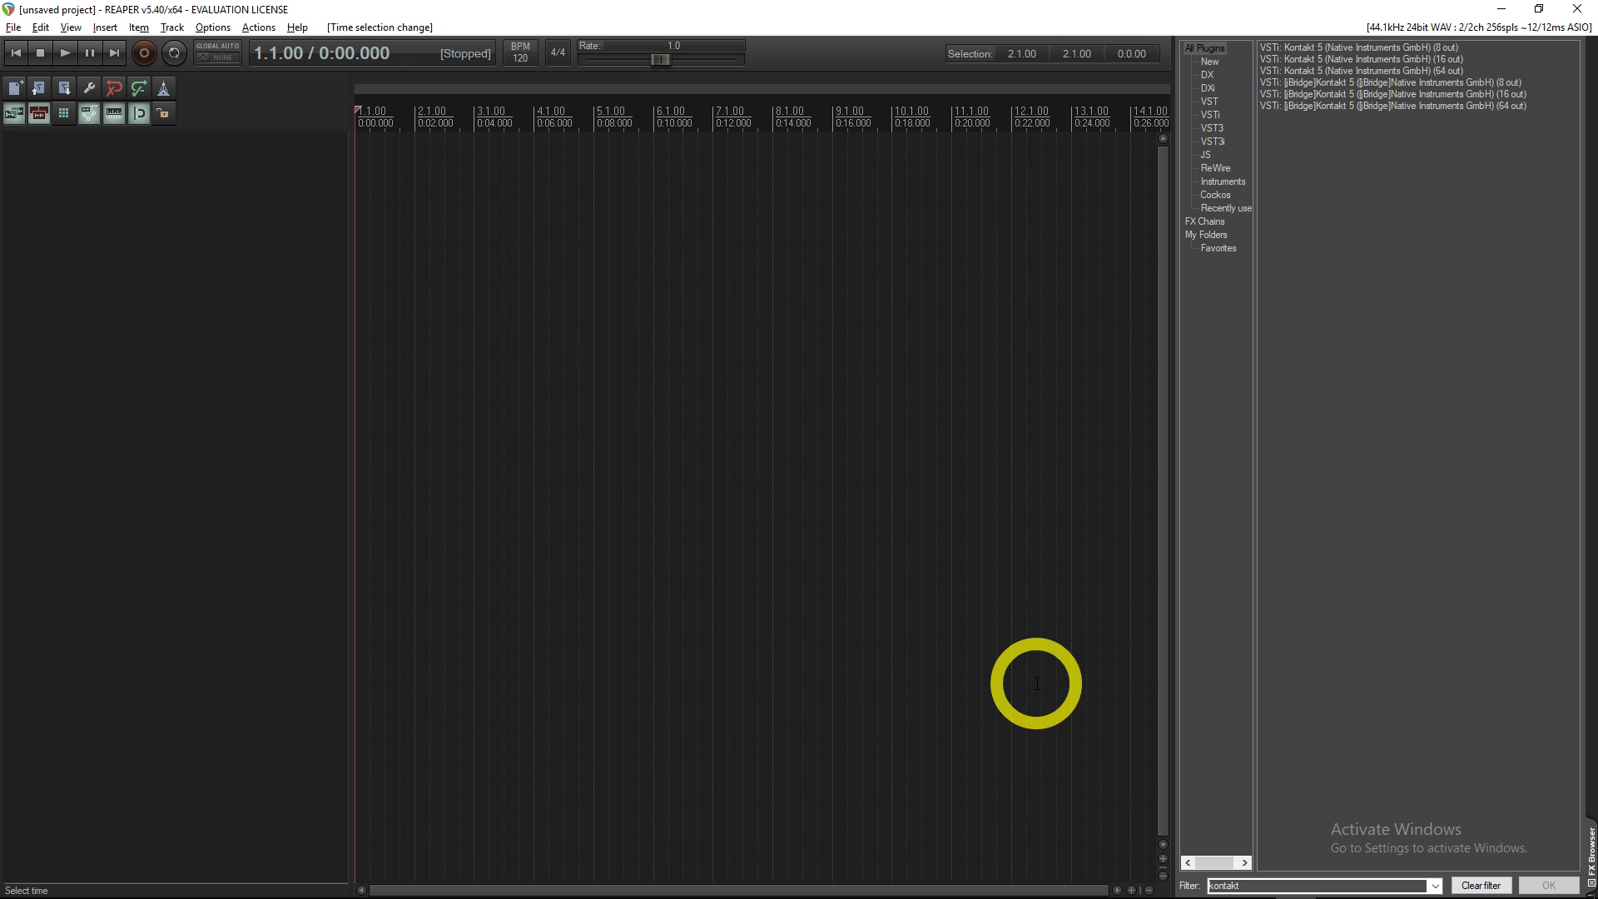
# Clear the FX Browser's Kontakt filter so every plugin is listed again
pyautogui.click(1465, 887)
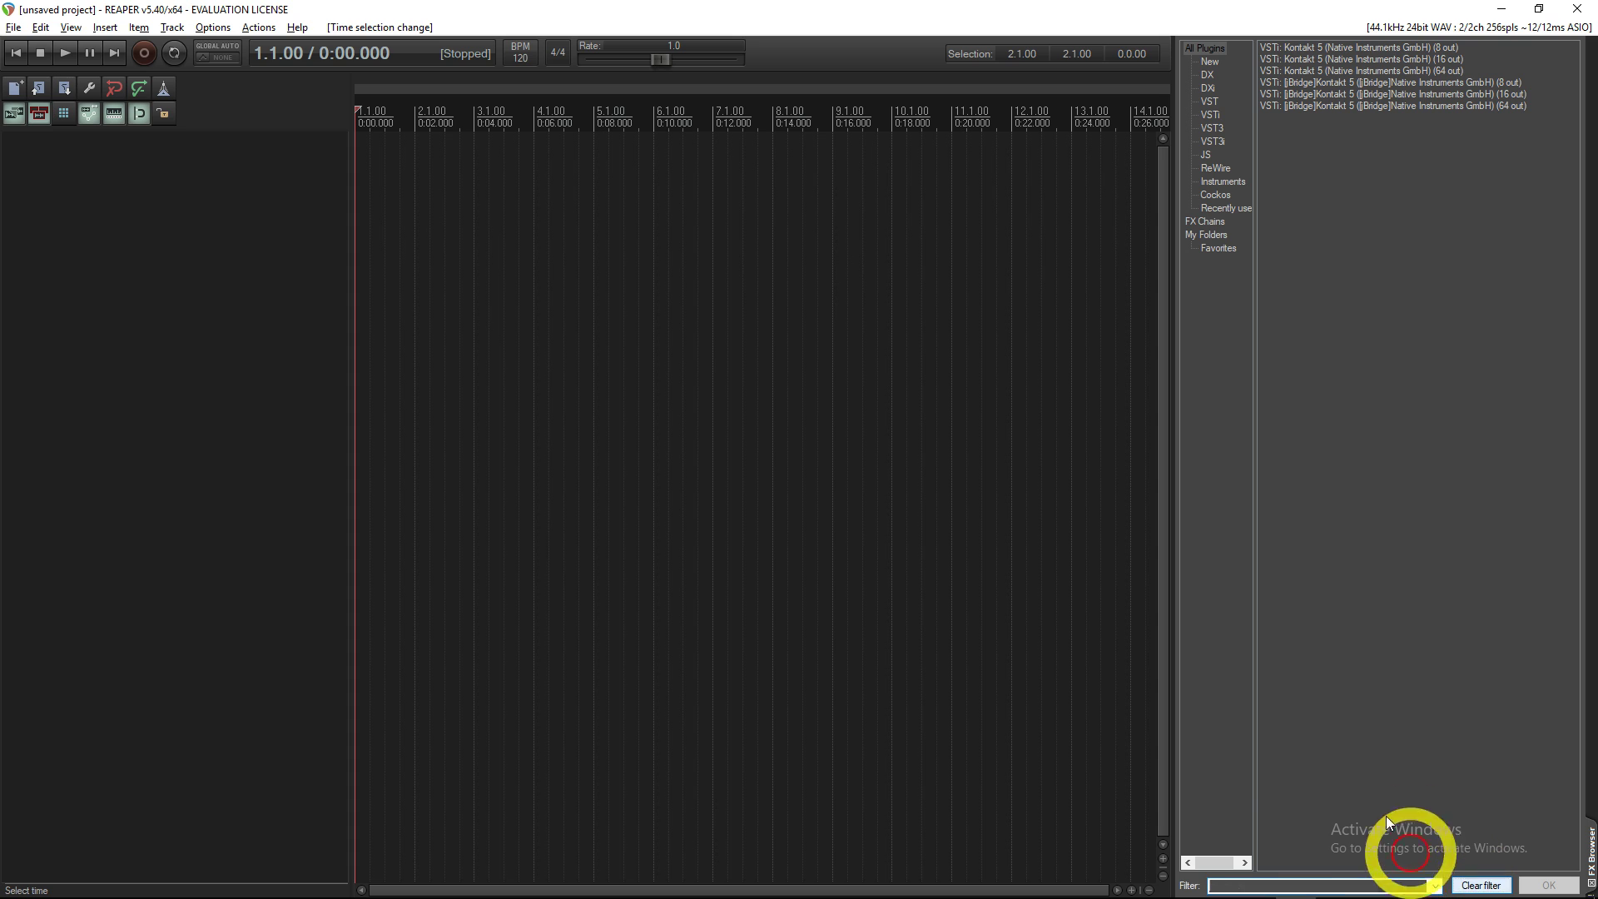
# Add a new track named 'Kontakt' and bring up its empty FX chain
pyautogui.doubleClick(127, 249)
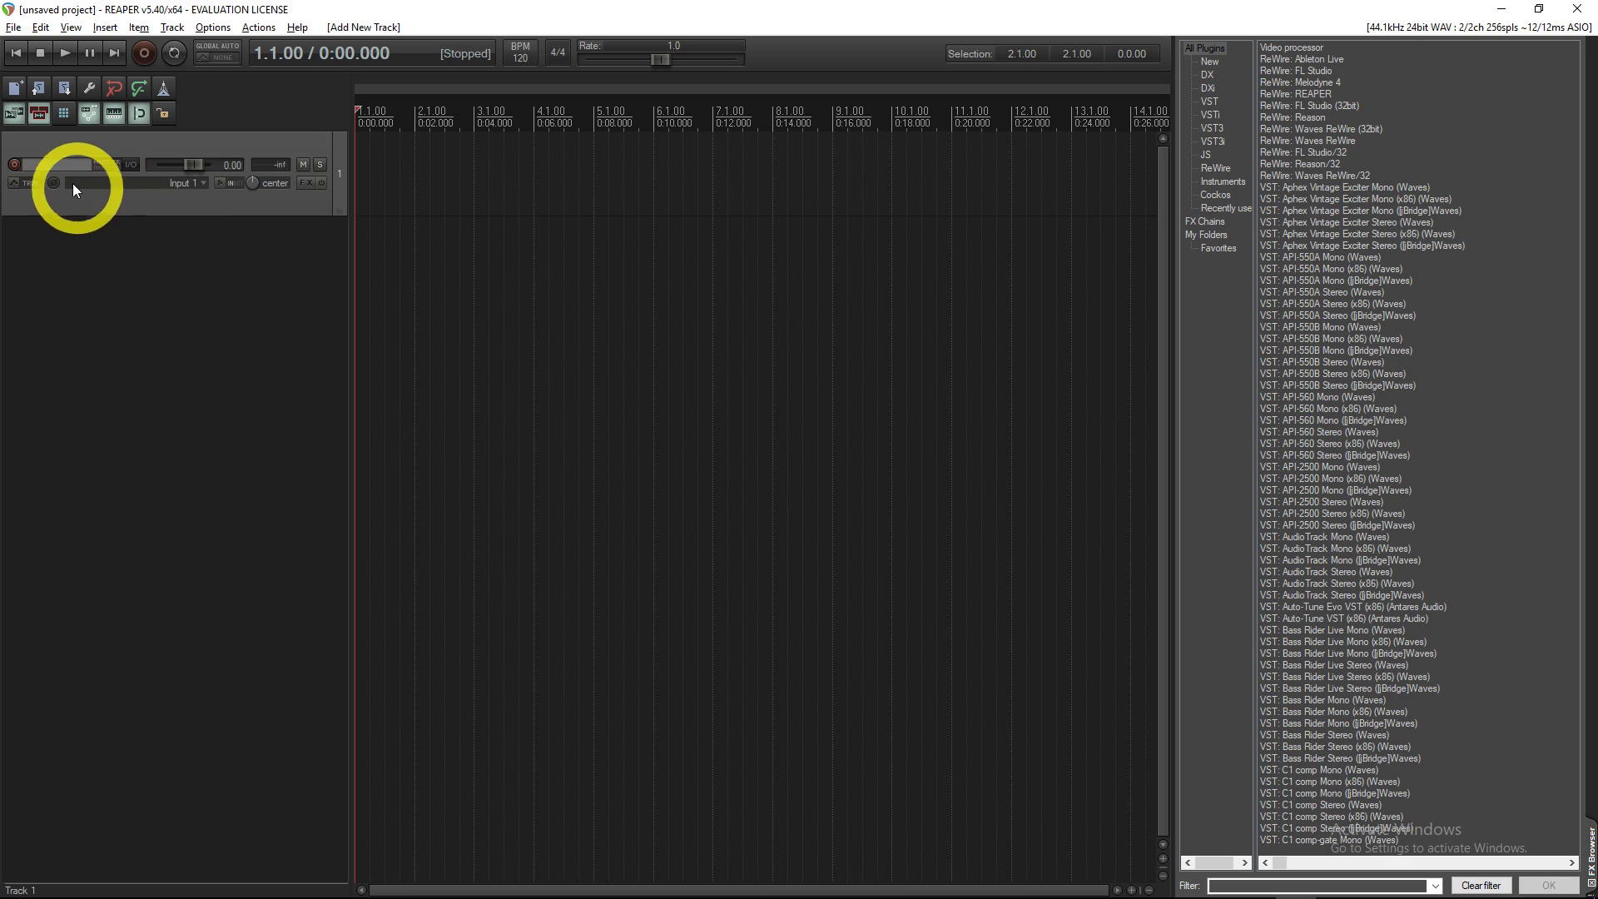
pyautogui.click(54, 167)
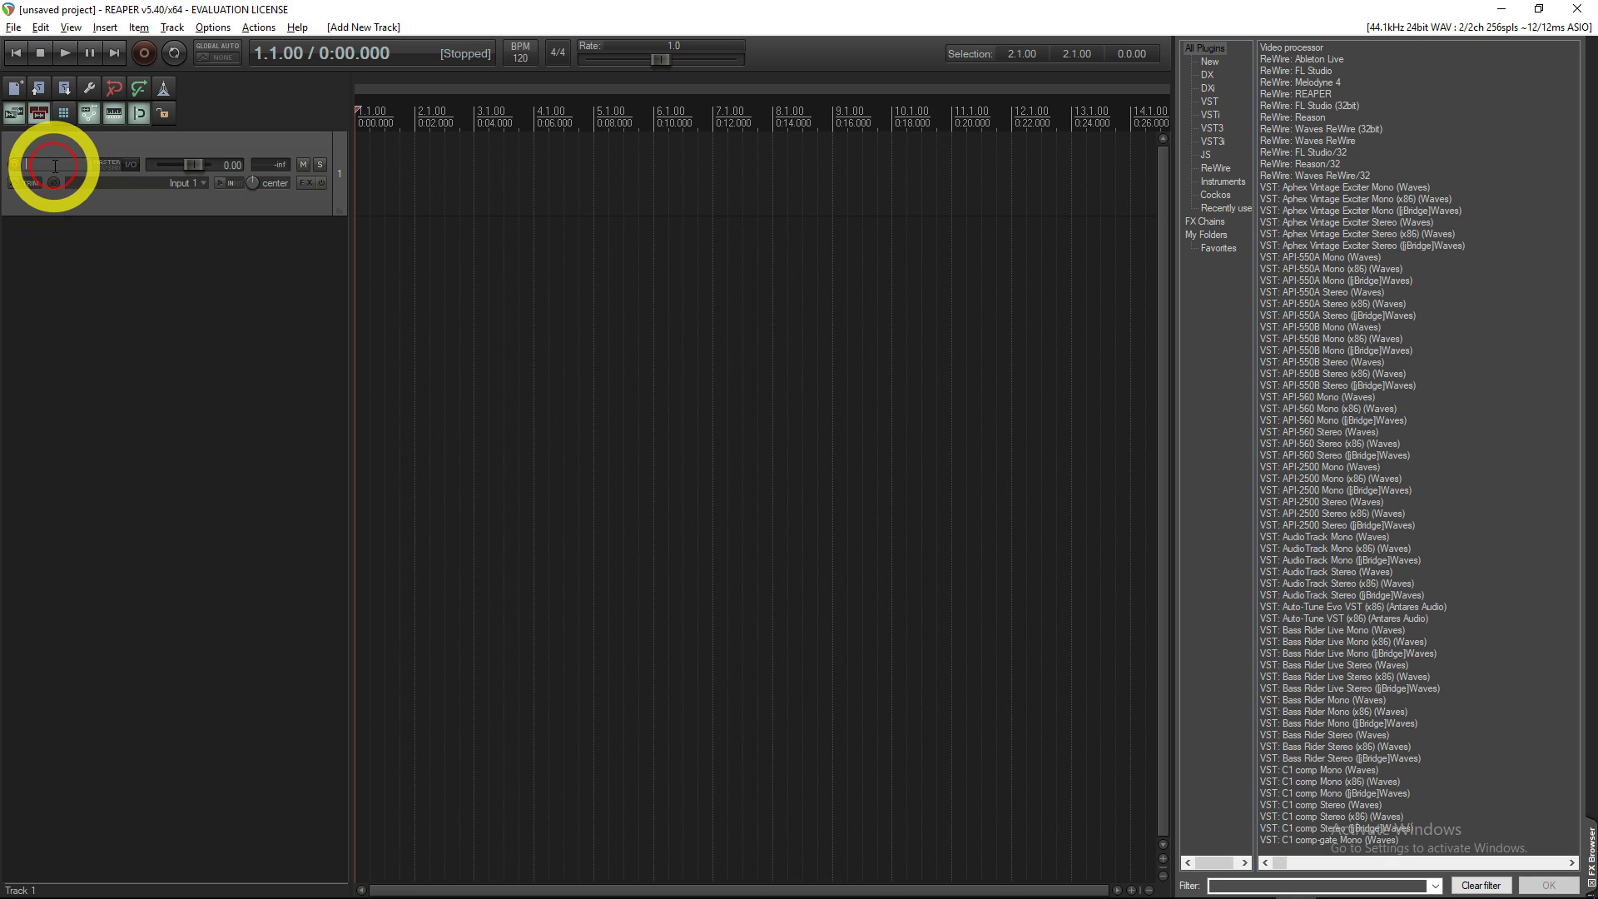
pyautogui.write('Kontakt')
pyautogui.press('Return')
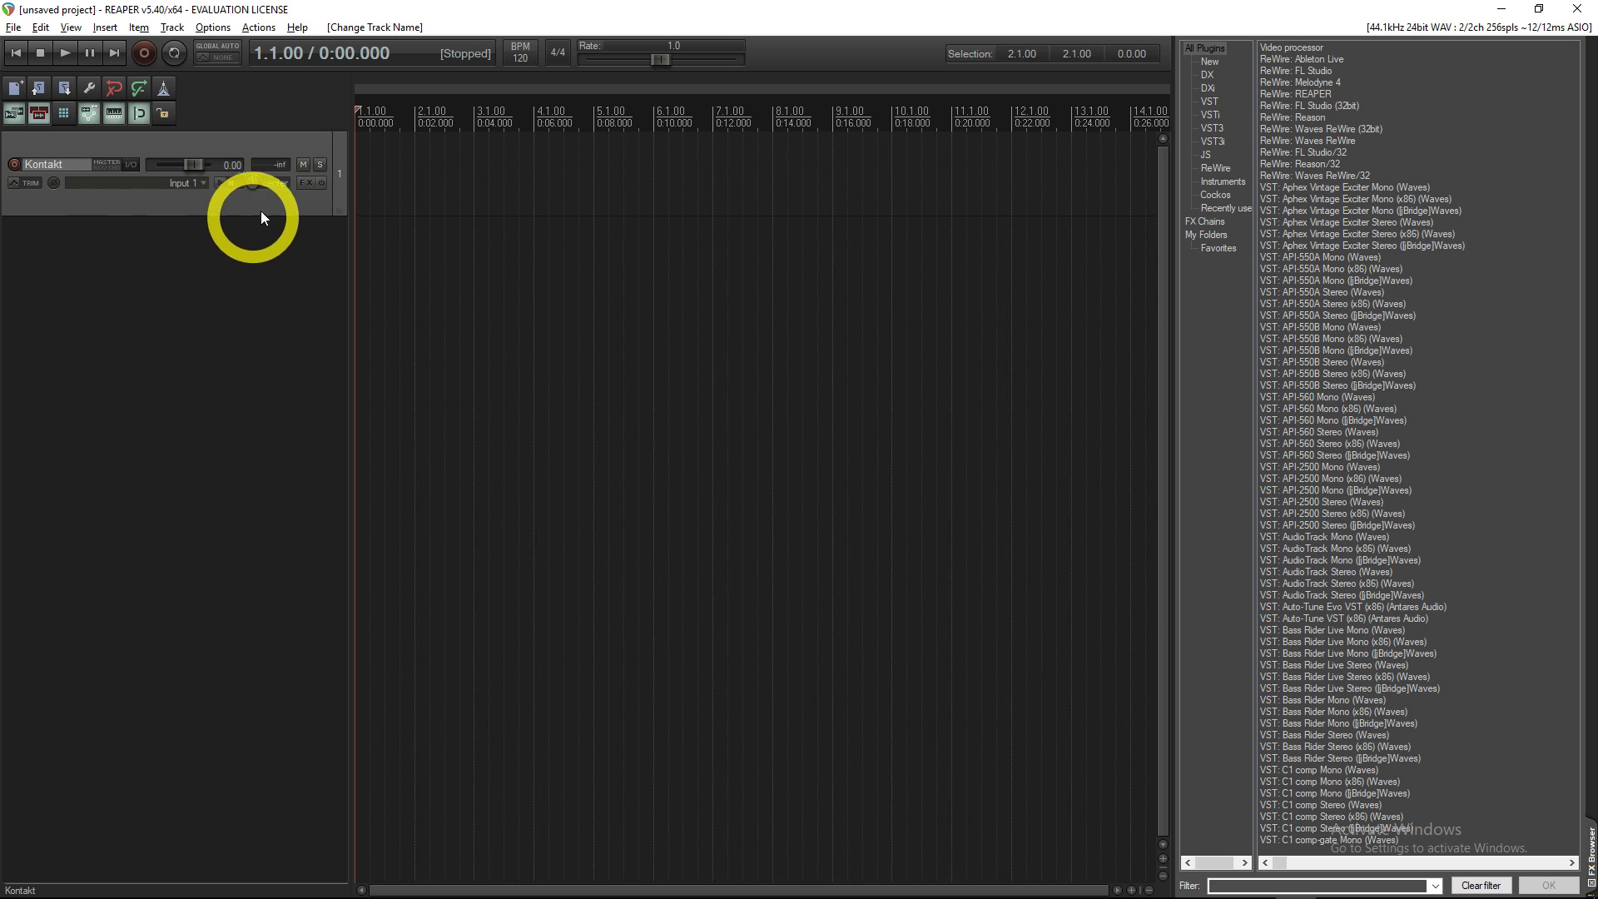
pyautogui.click(306, 183)
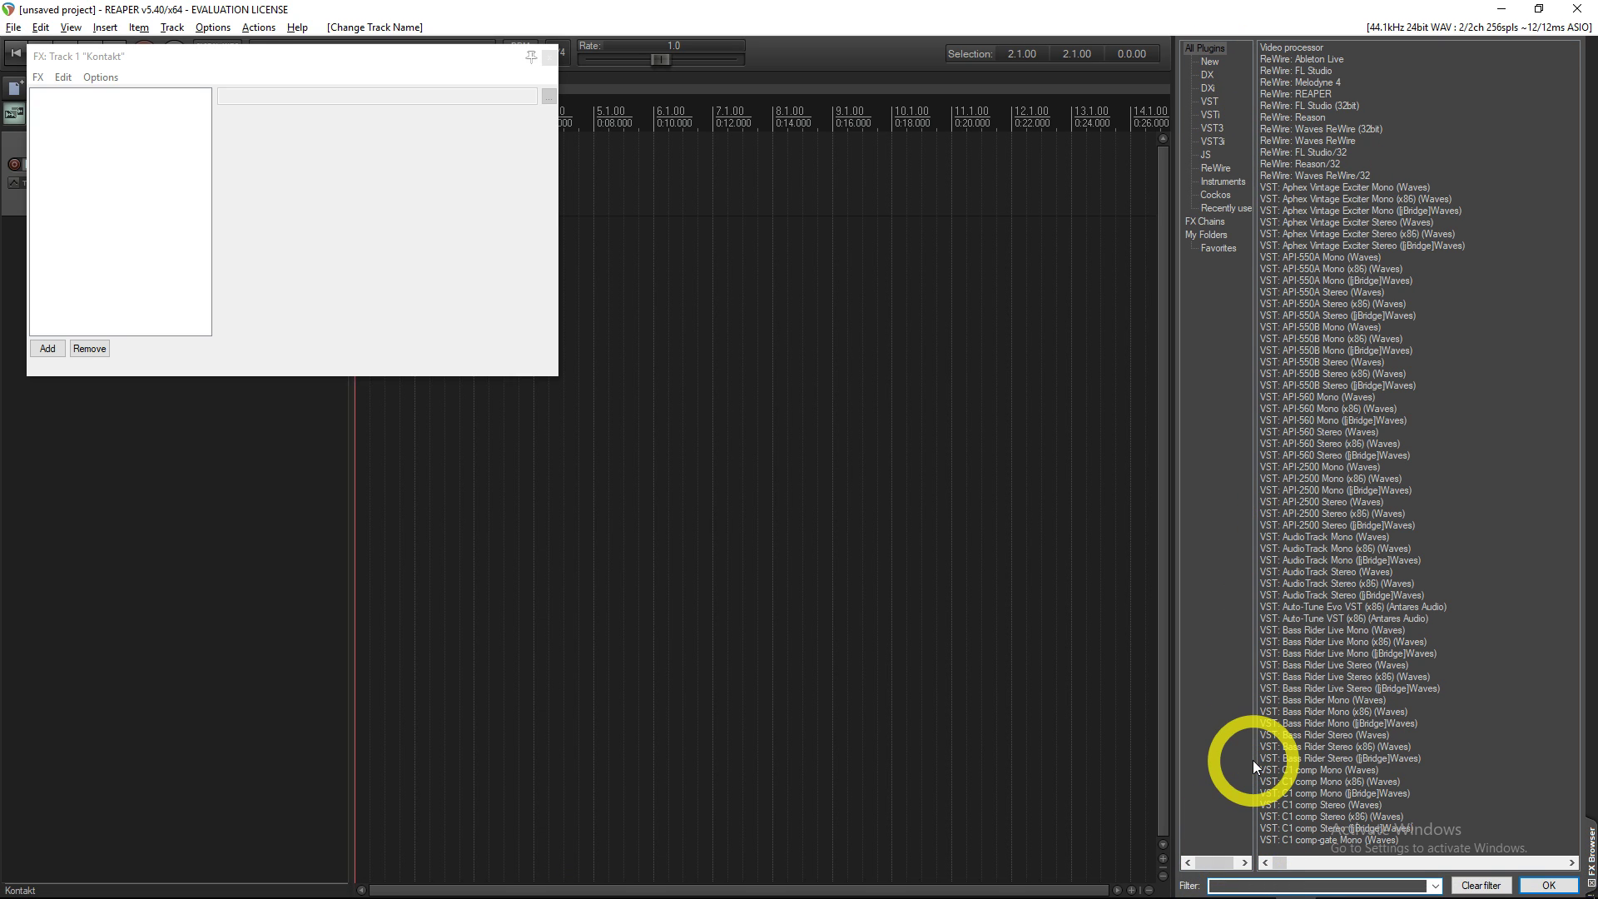
# Filter the browser for 'kon' and add VSTi: Kontakt 5 (16 out) to the Kontakt track's FX chain
pyautogui.write('kontakt')
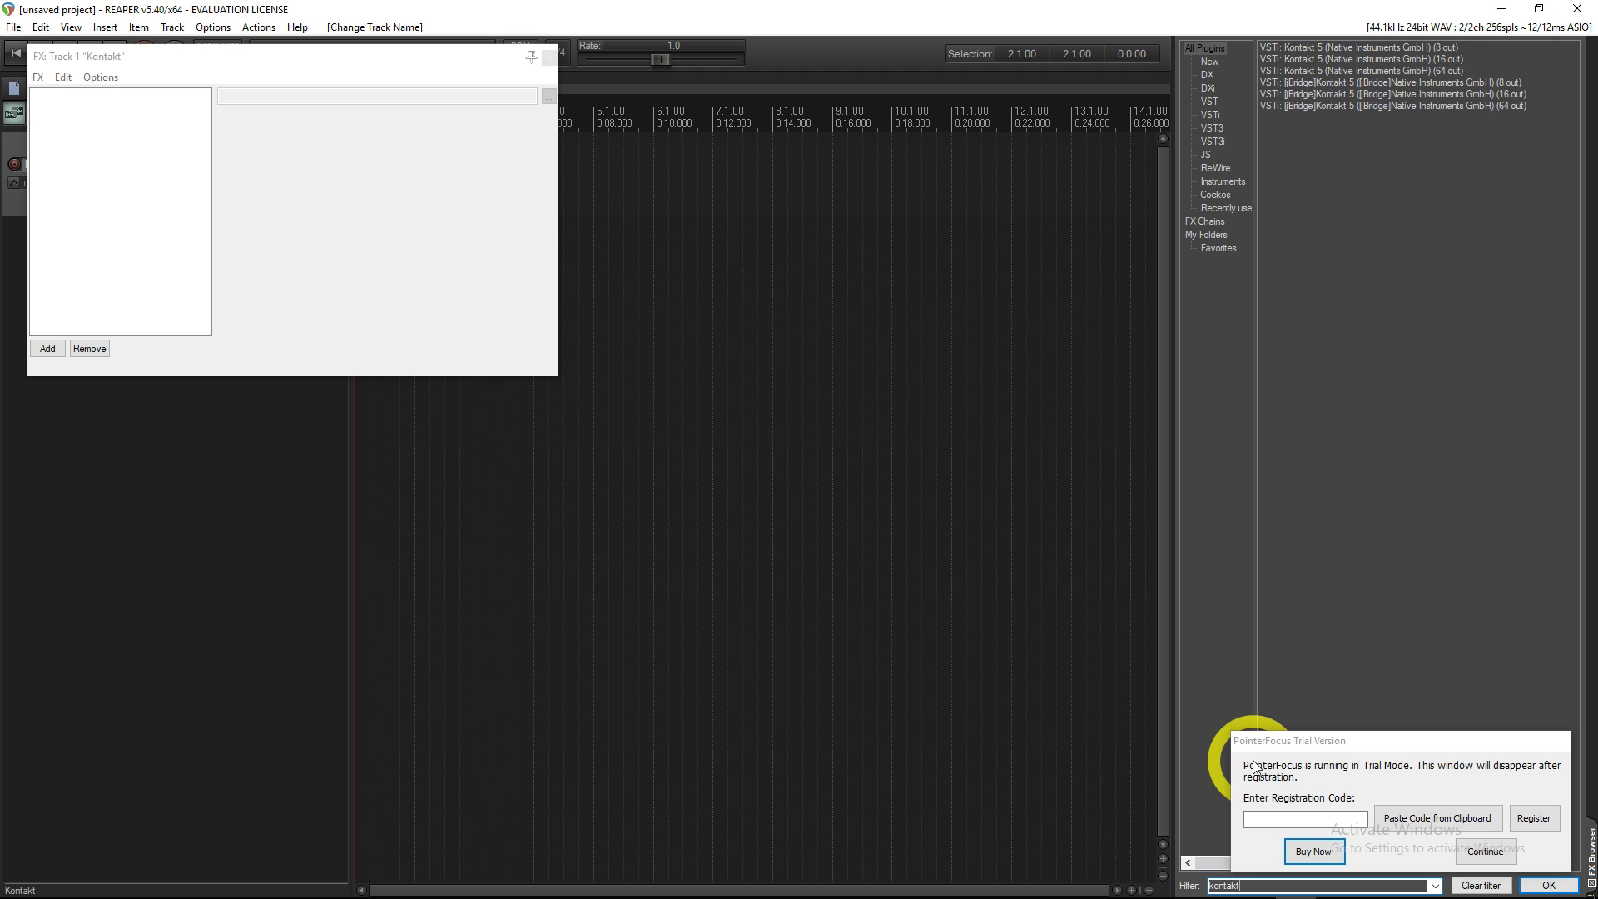
pyautogui.click(1483, 849)
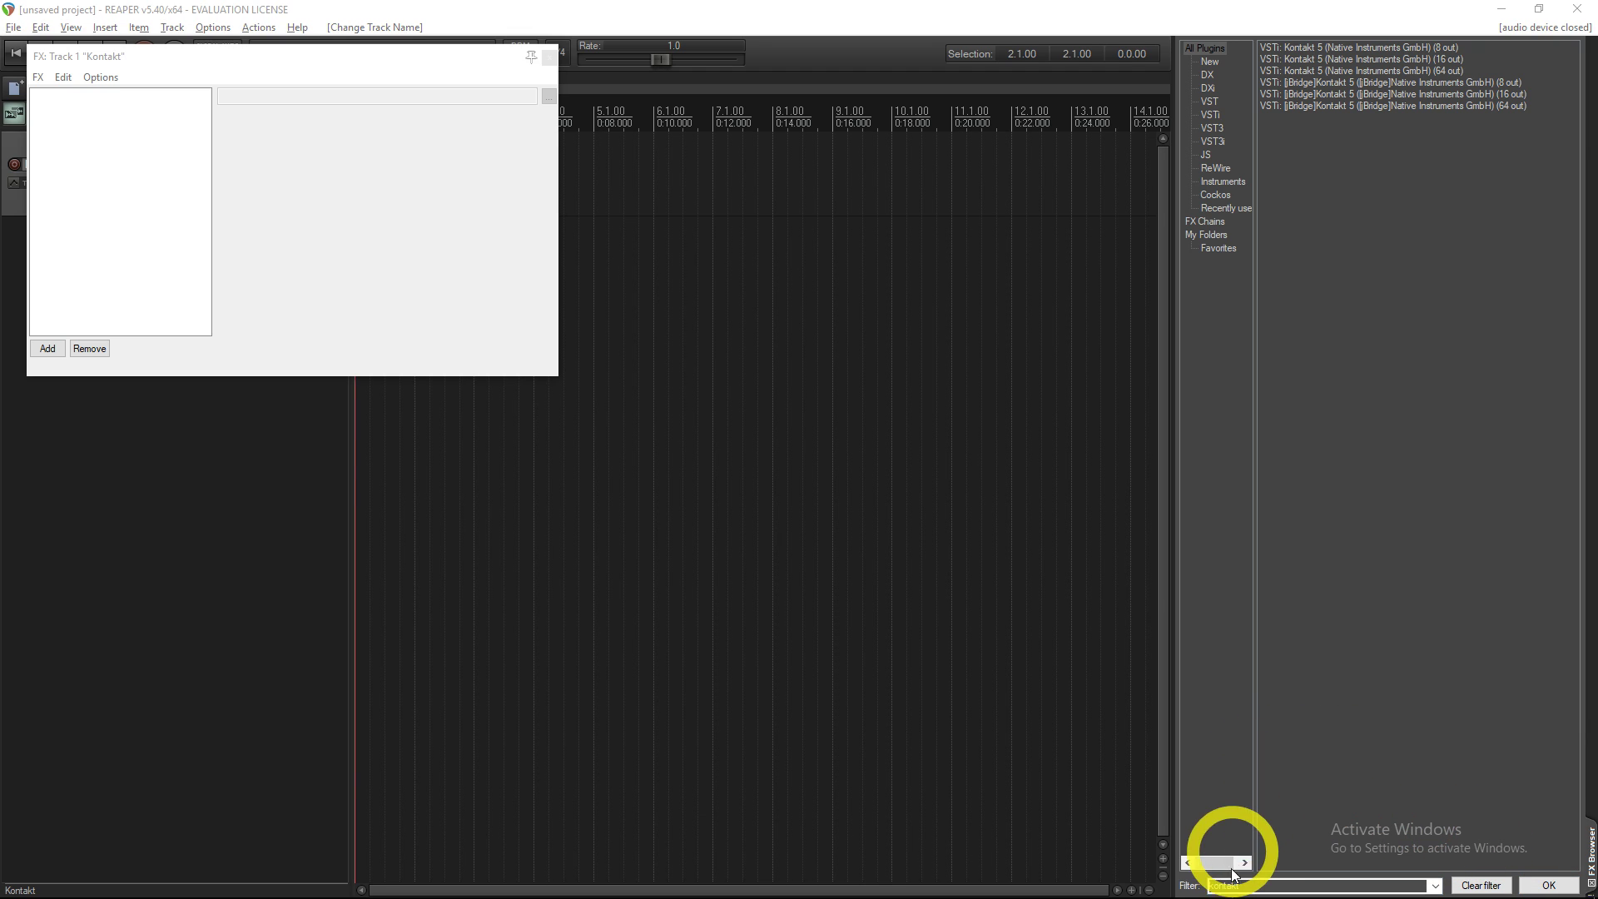
pyautogui.click(1246, 884)
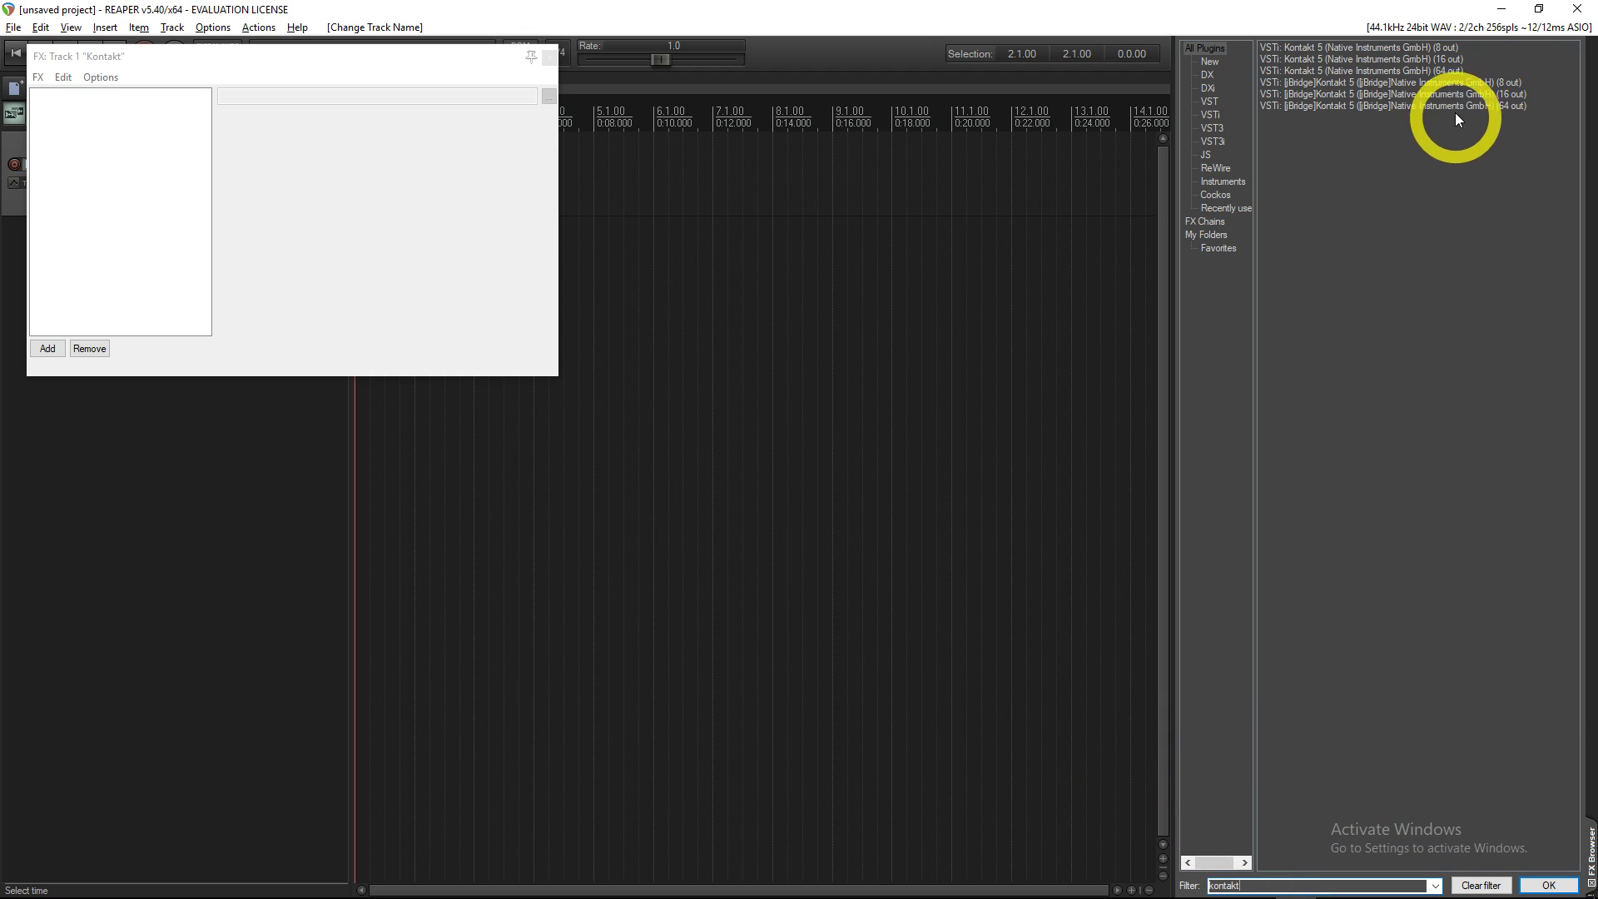
pyautogui.click(1428, 59)
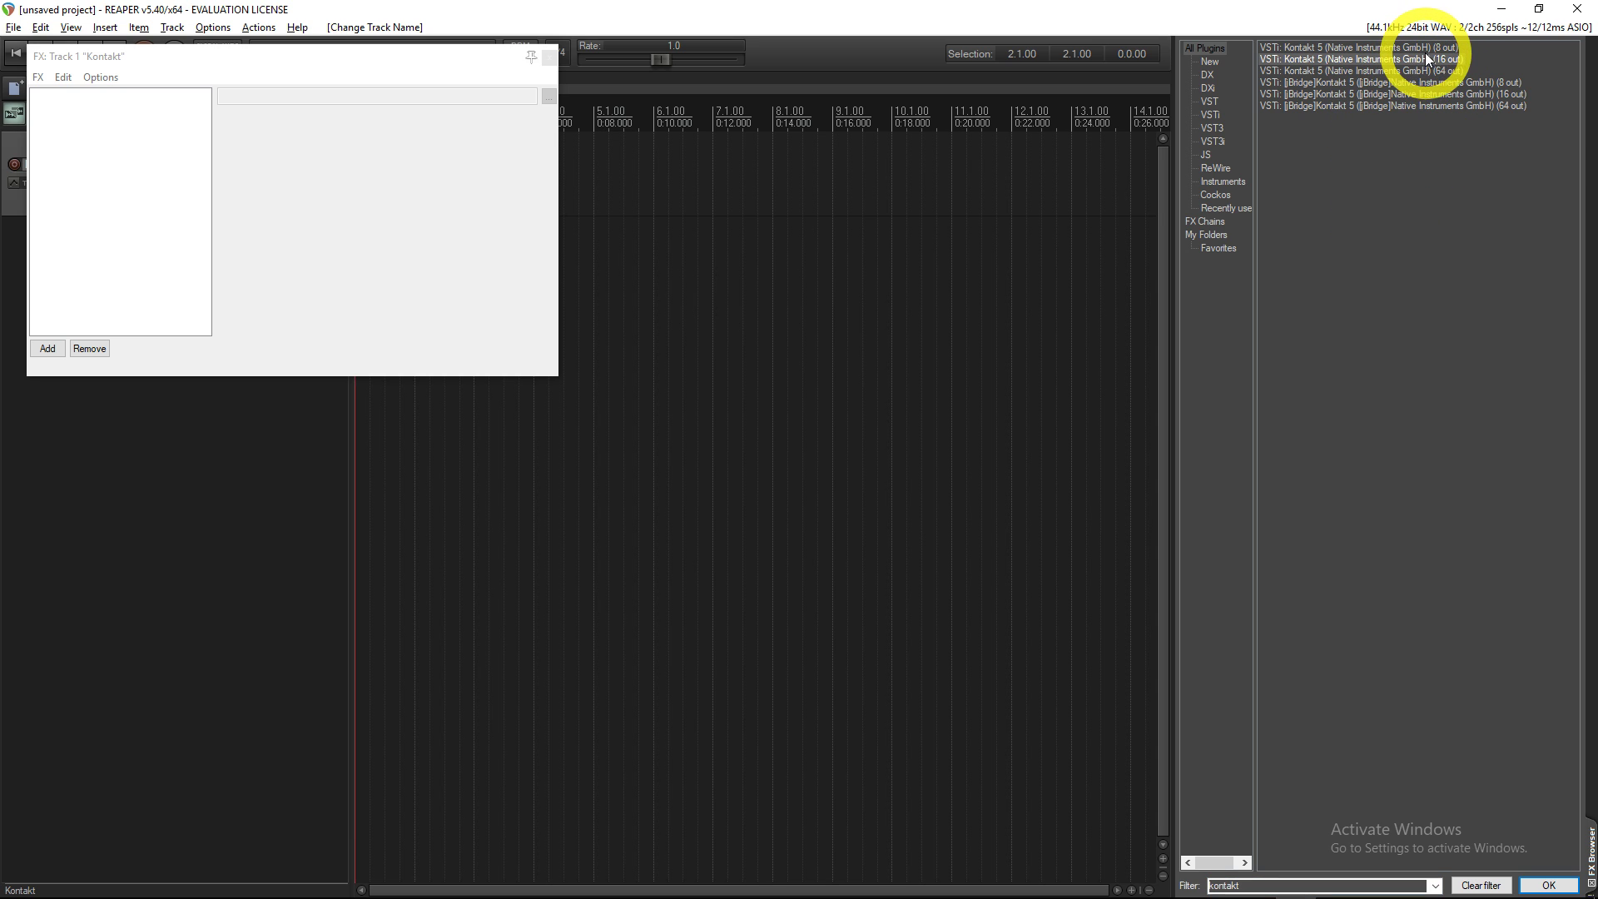
pyautogui.moveTo(1427, 58); pyautogui.dragTo(134, 142)
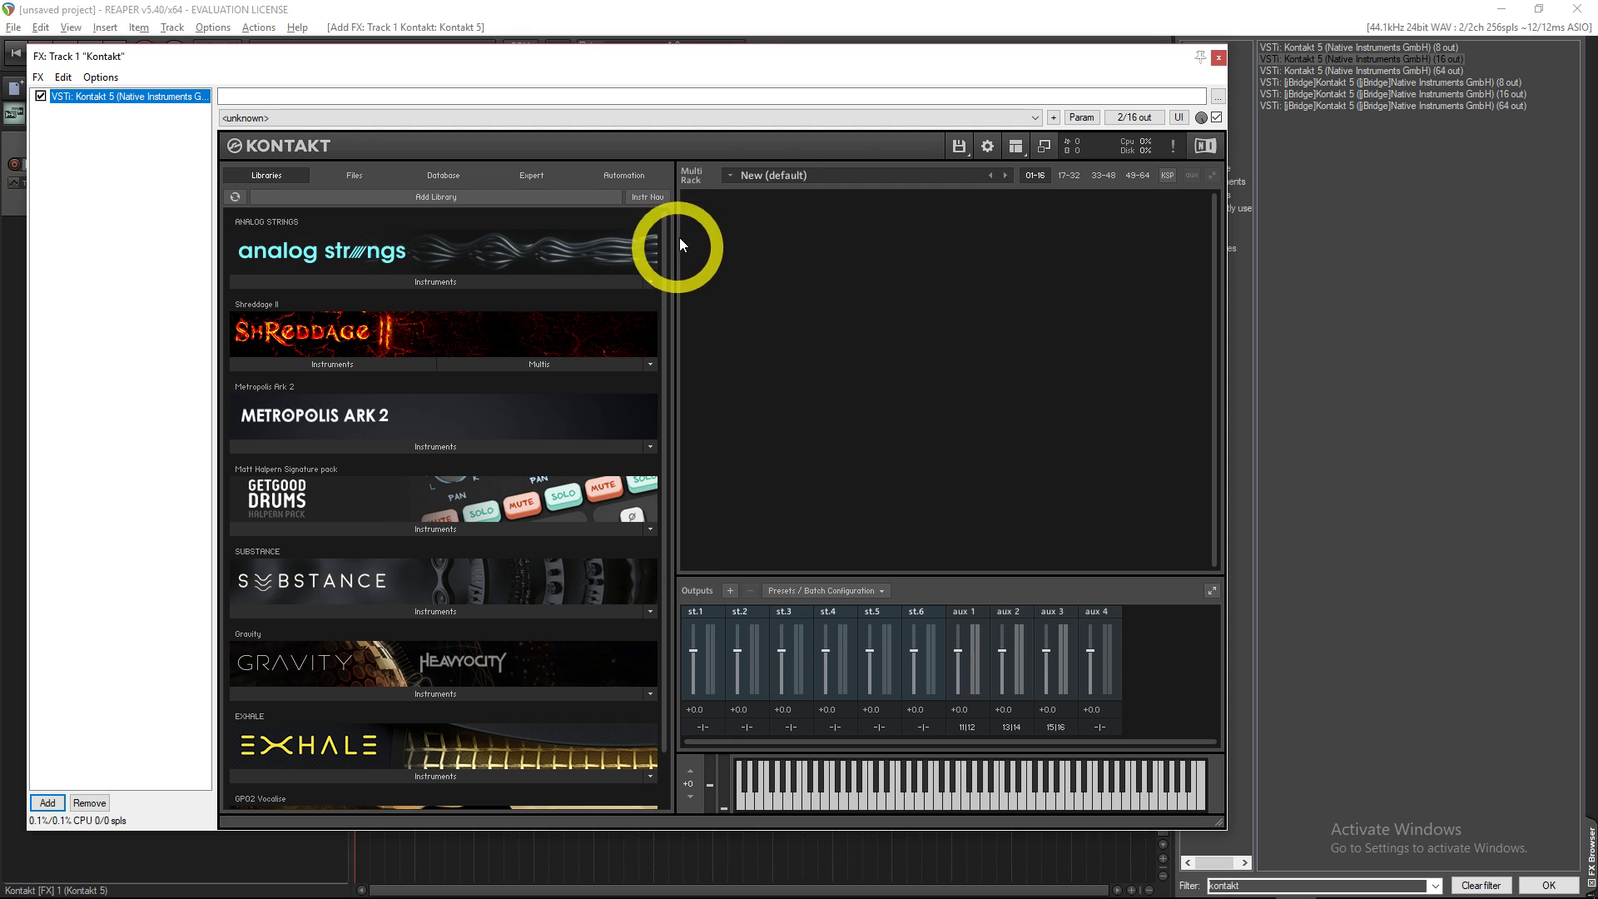
# Drag Halpern Drums.nki from Getgood Drums' Instruments into the Kontakt 5 rack
pyautogui.click(1394, 48)
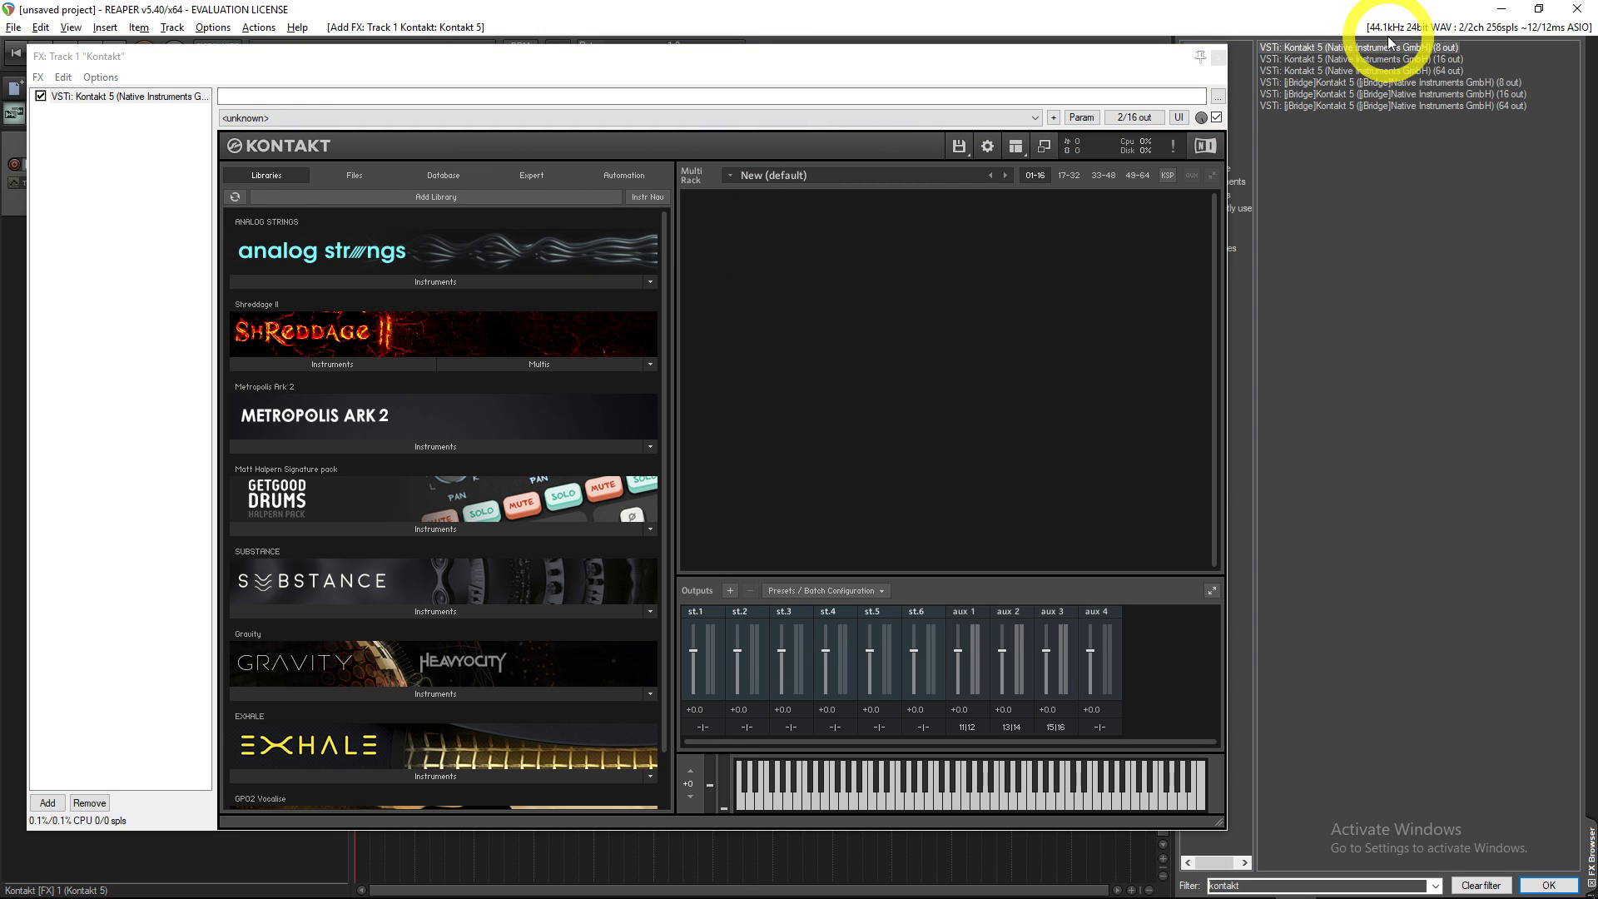
pyautogui.click(1339, 60)
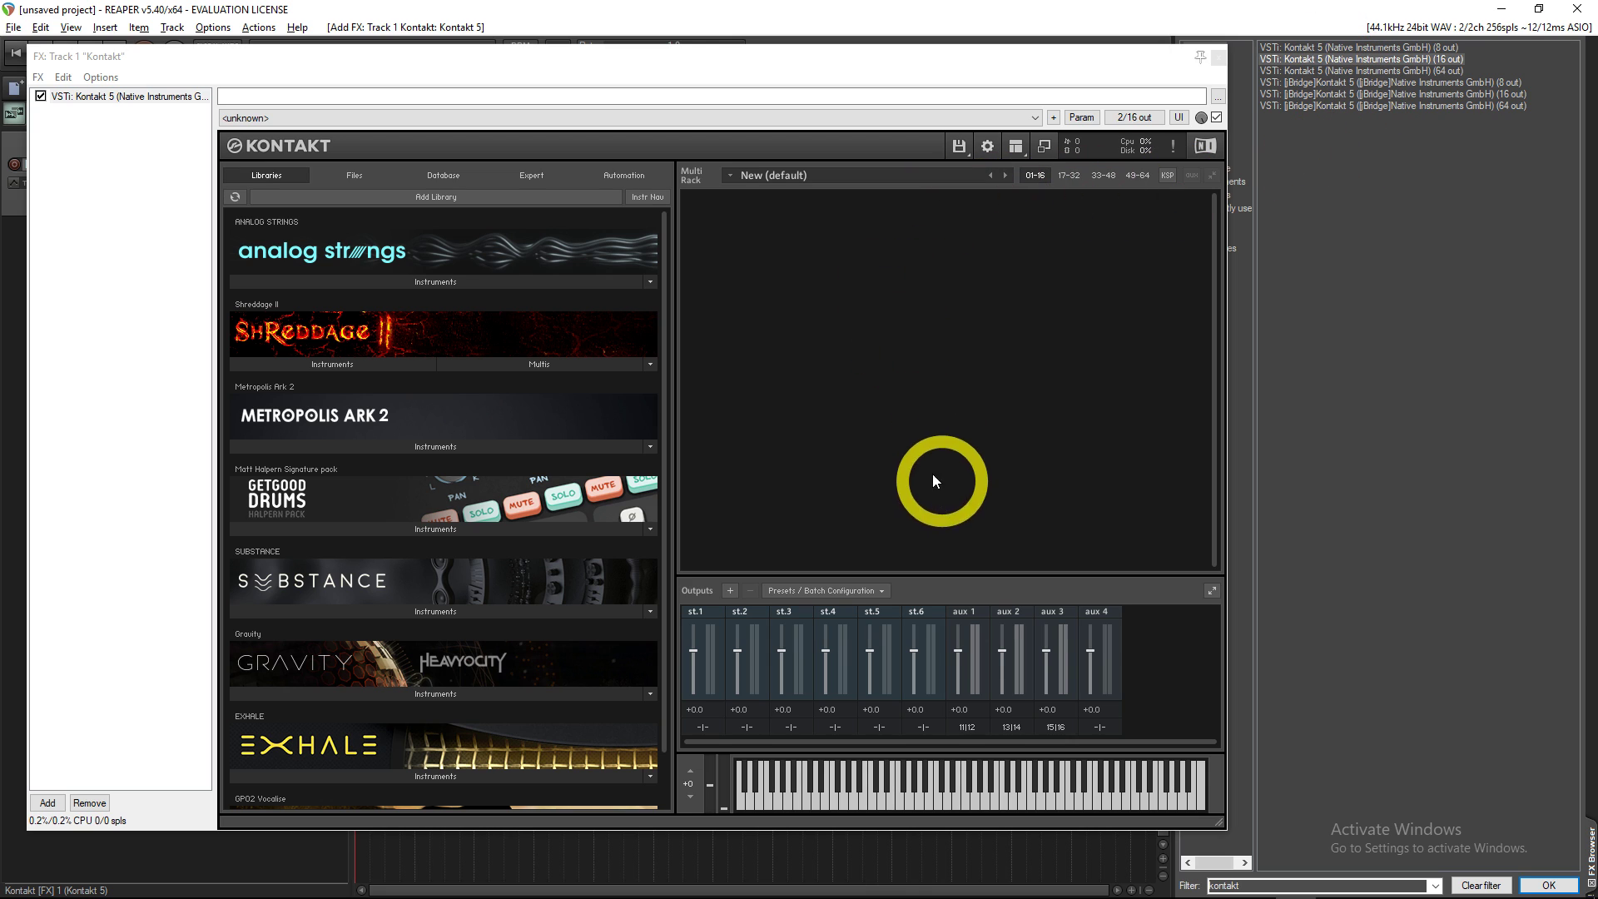
pyautogui.click(441, 531)
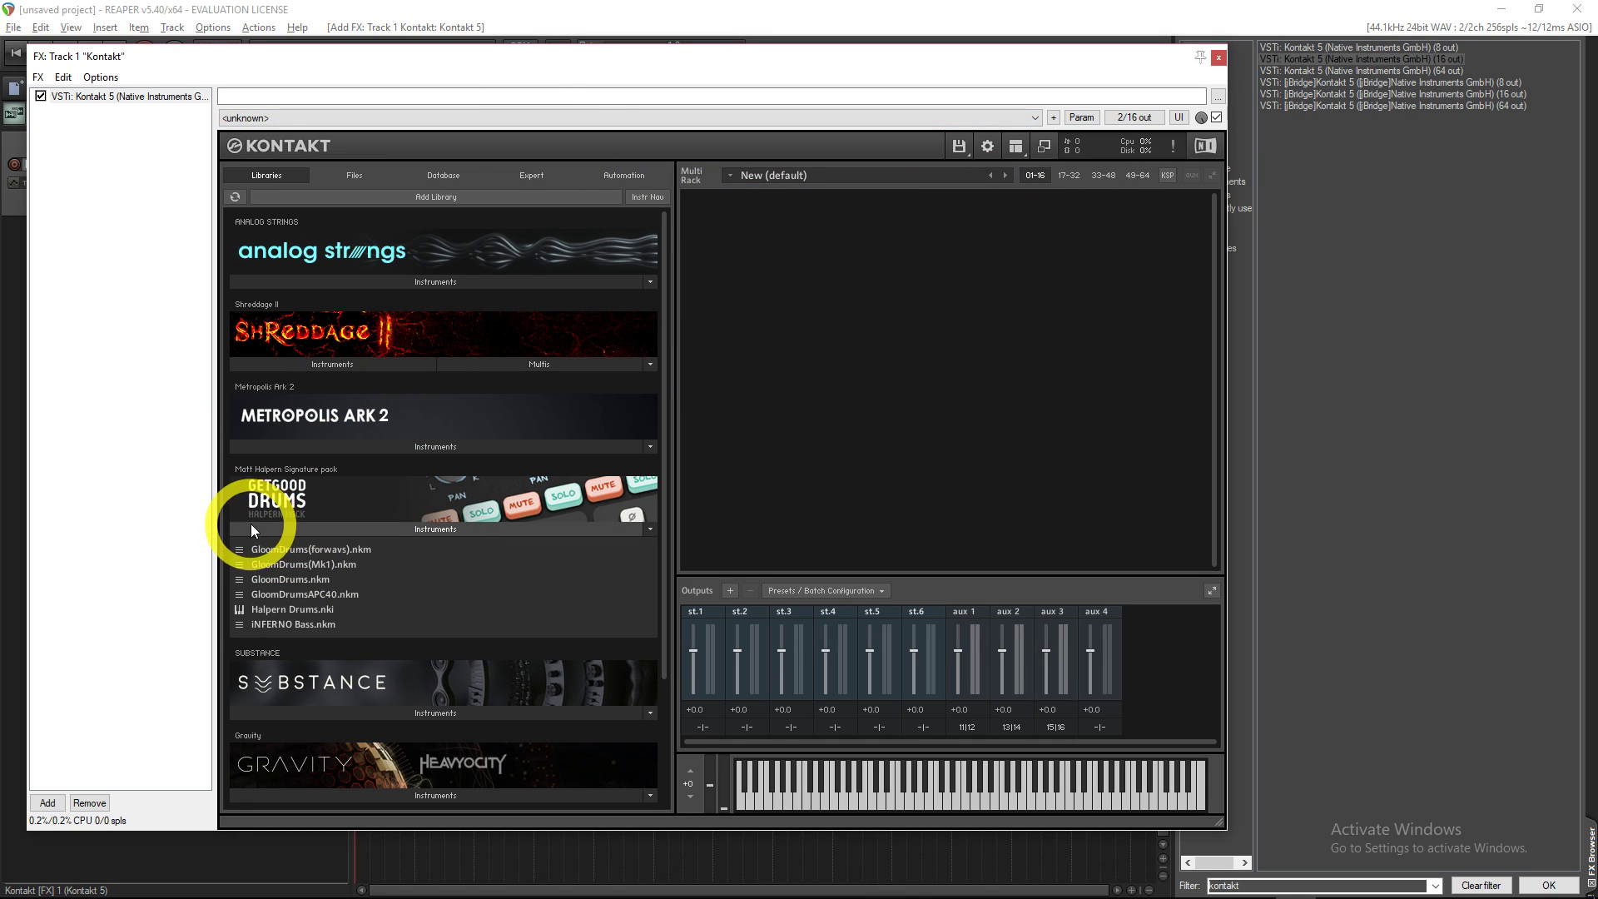
pyautogui.scroll(-1, 354, 492)
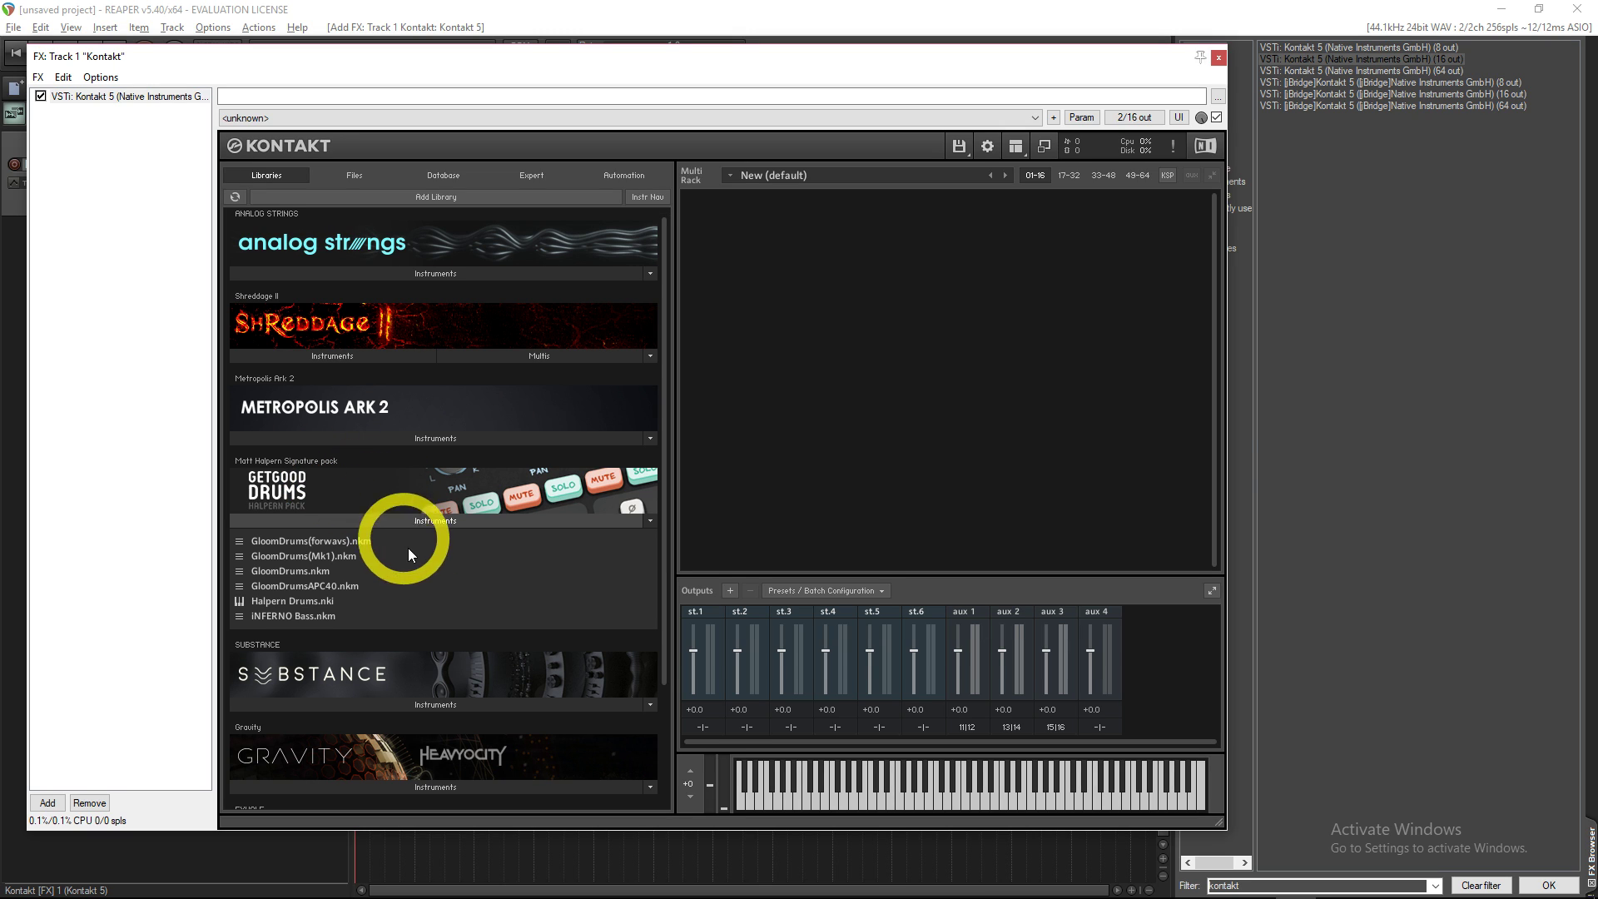
pyautogui.moveTo(279, 598); pyautogui.dragTo(954, 302)
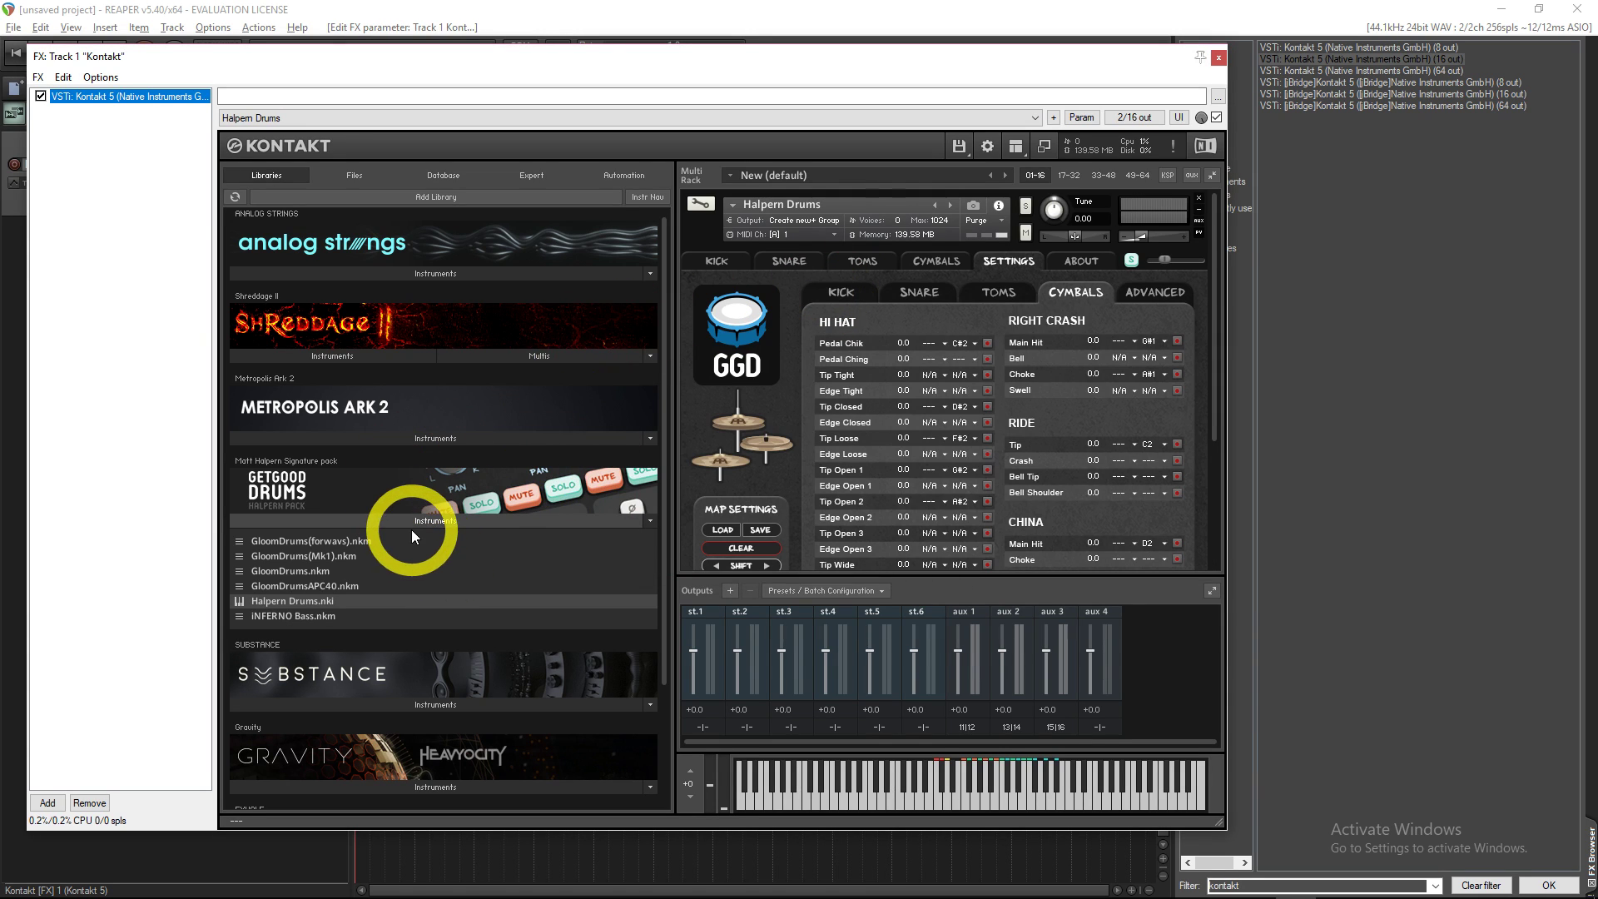
# In Kontakt's Files browser, expand GGD HALPERN 2.0 down to the inner Get Good Drums pack folder
pyautogui.click(355, 175)
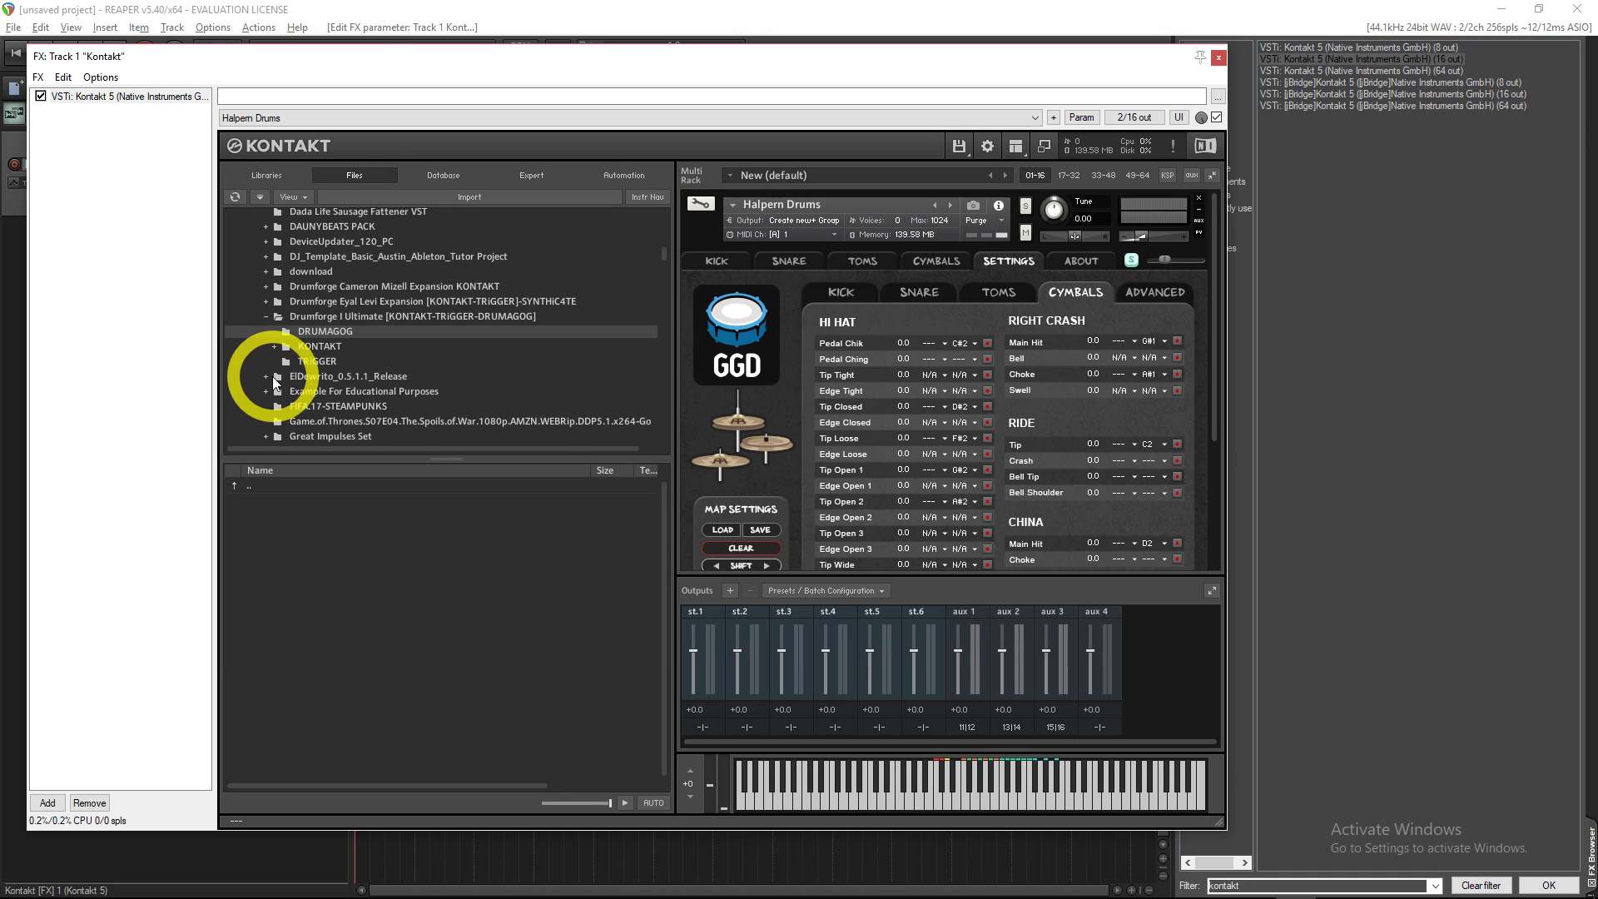
pyautogui.scroll(10, 275, 383)
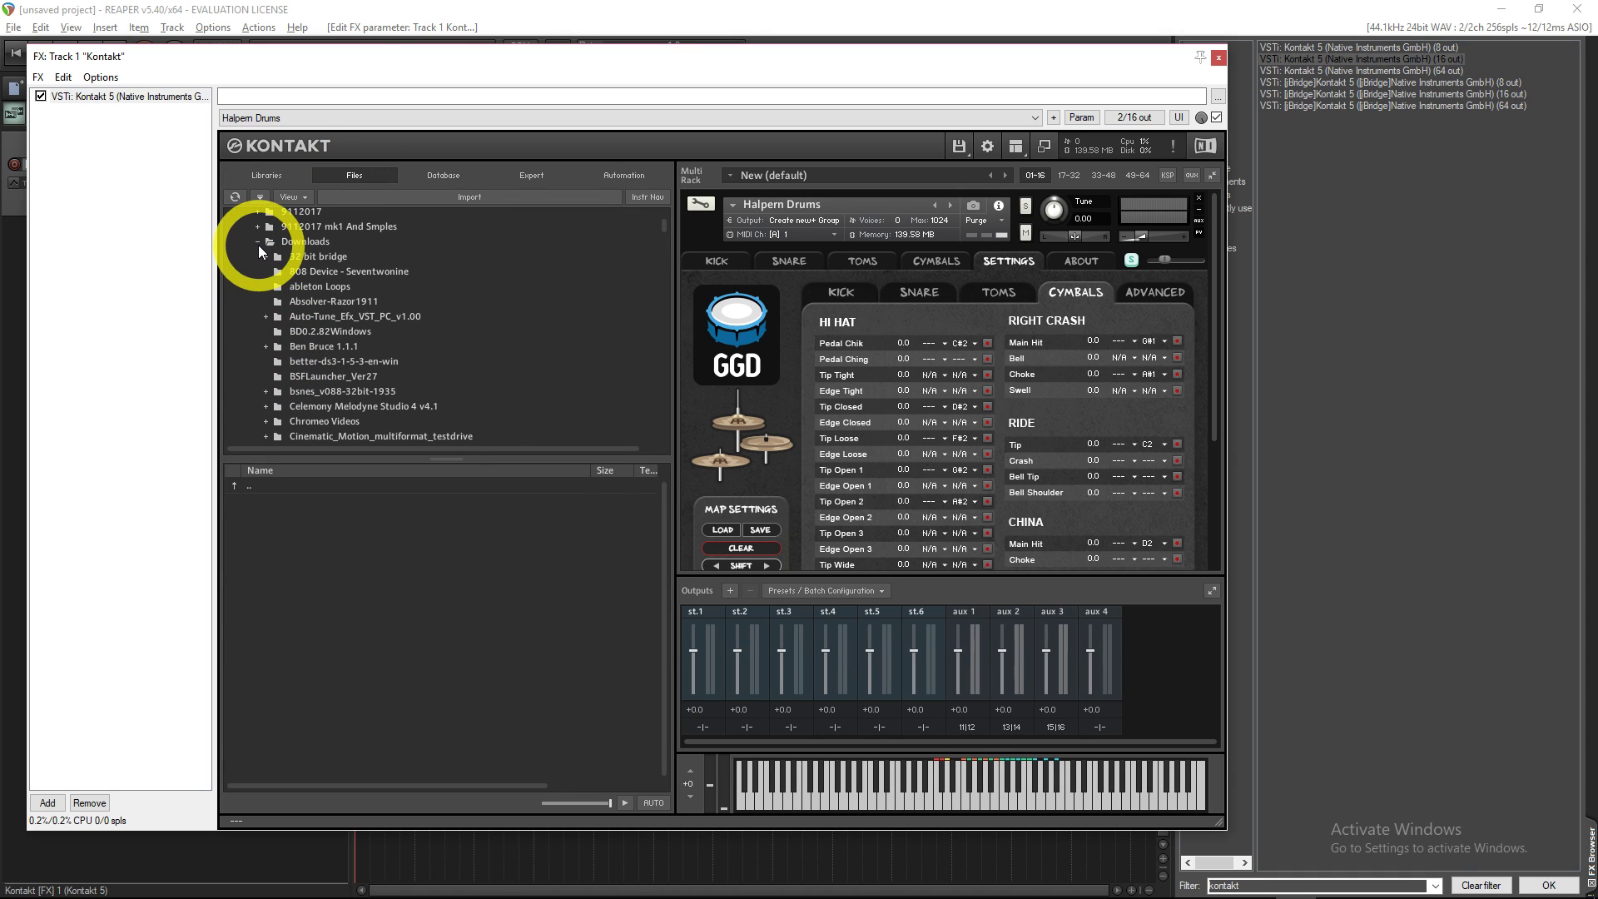
pyautogui.click(257, 241)
pyautogui.scroll(-3, 321, 343)
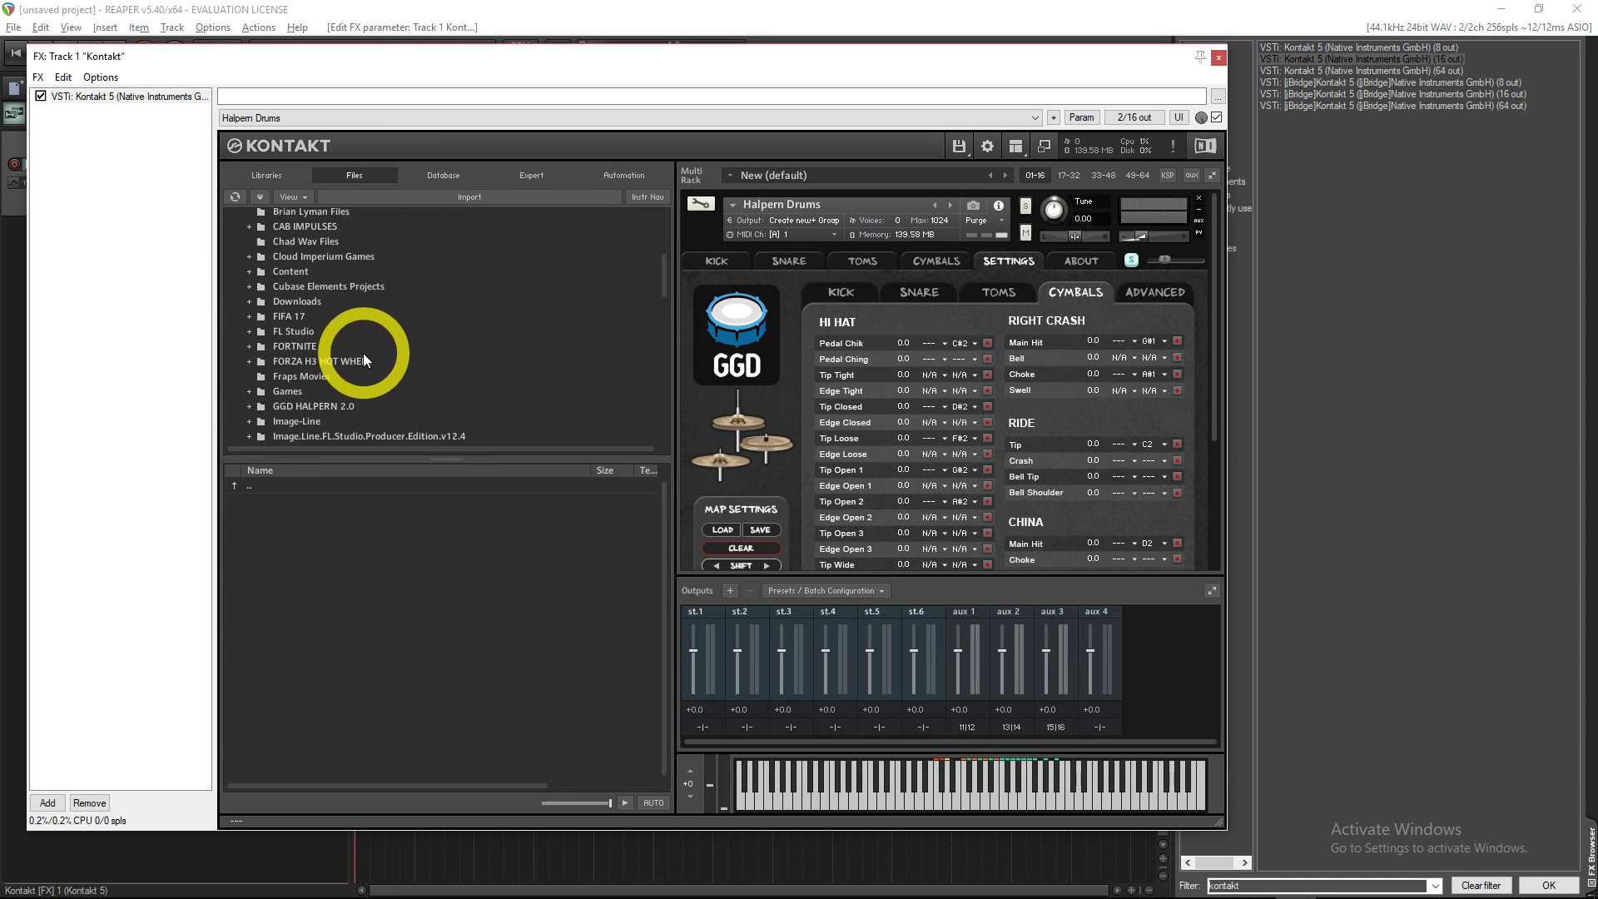
pyautogui.scroll(-1, 350, 361)
pyautogui.click(261, 364)
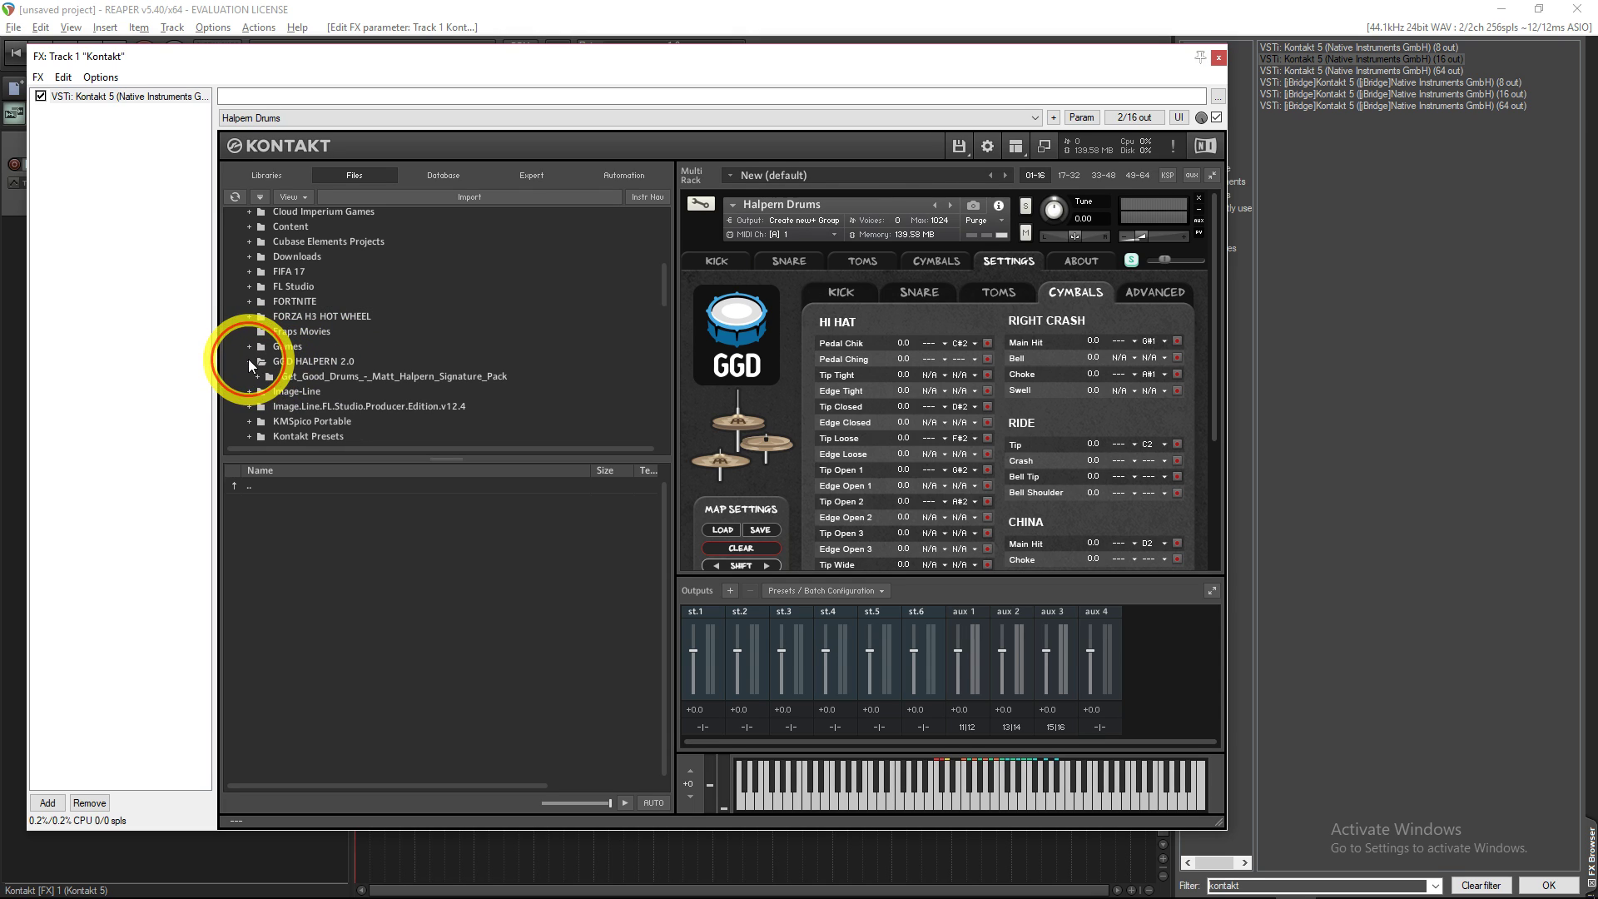
pyautogui.click(259, 378)
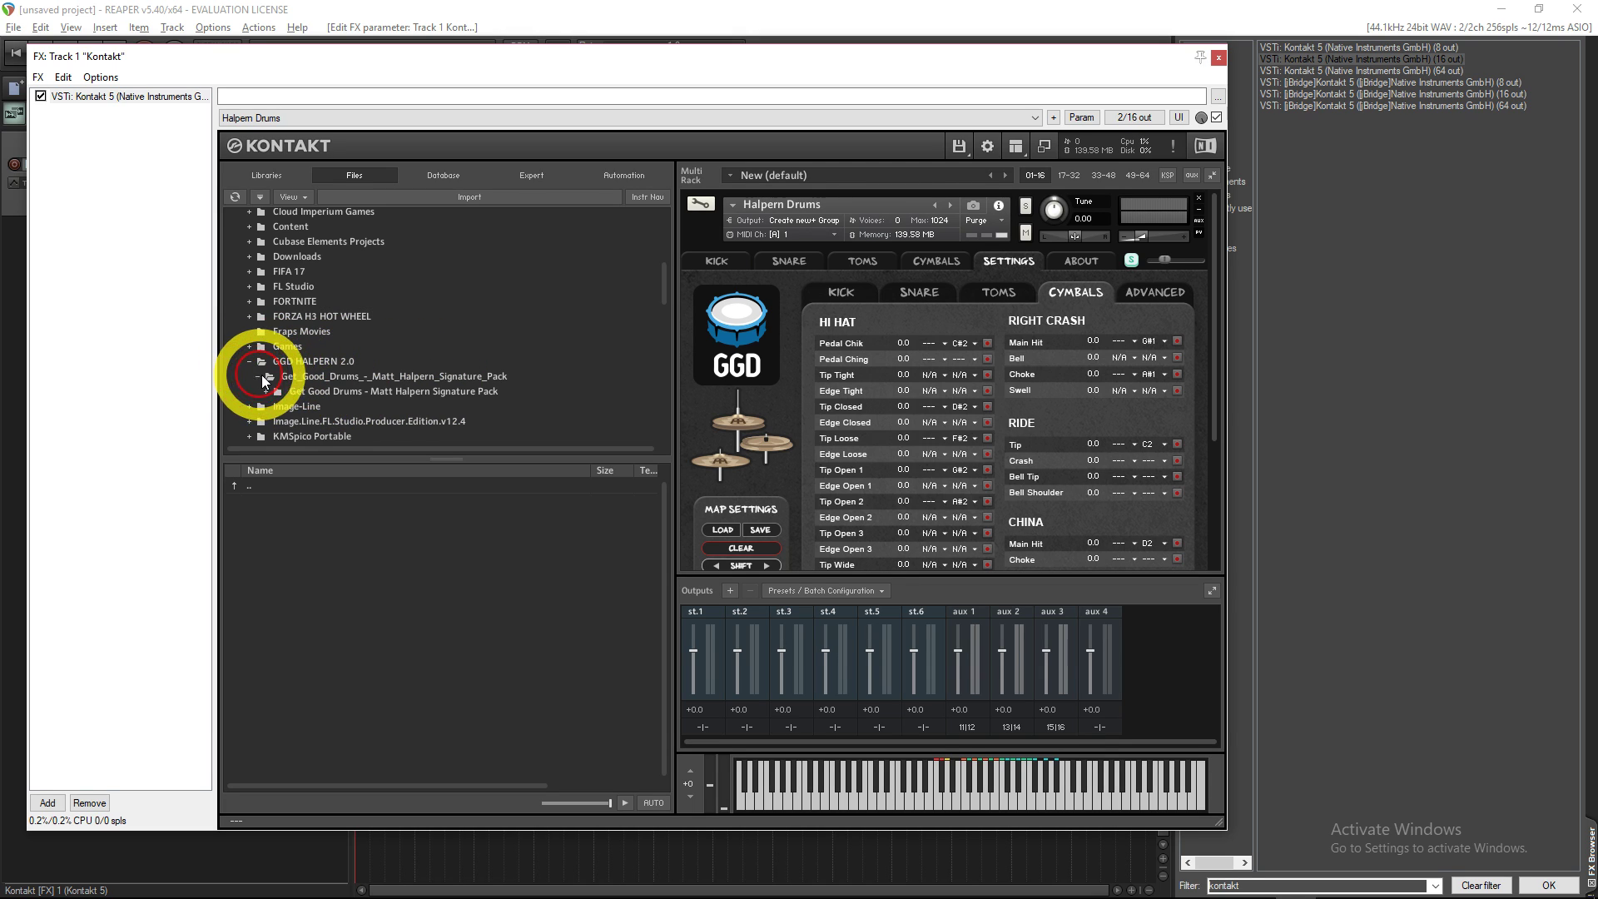
pyautogui.click(266, 396)
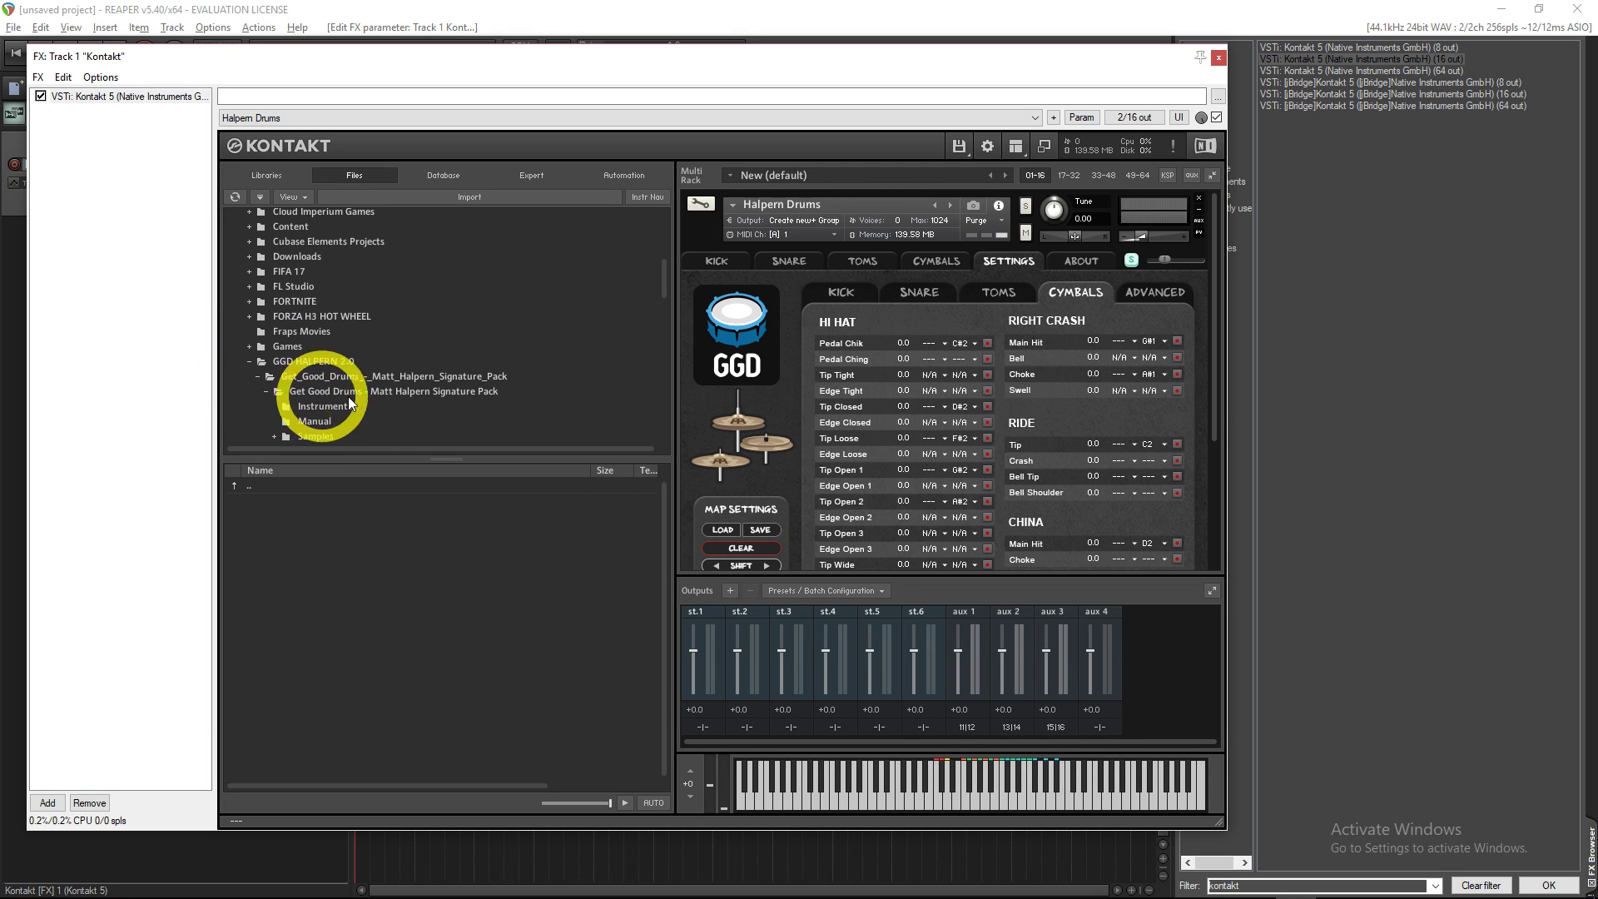
# Open the pack's Instruments folder and drag Halpern Drums.nki toward the rack
pyautogui.scroll(-1, 337, 402)
pyautogui.click(372, 335)
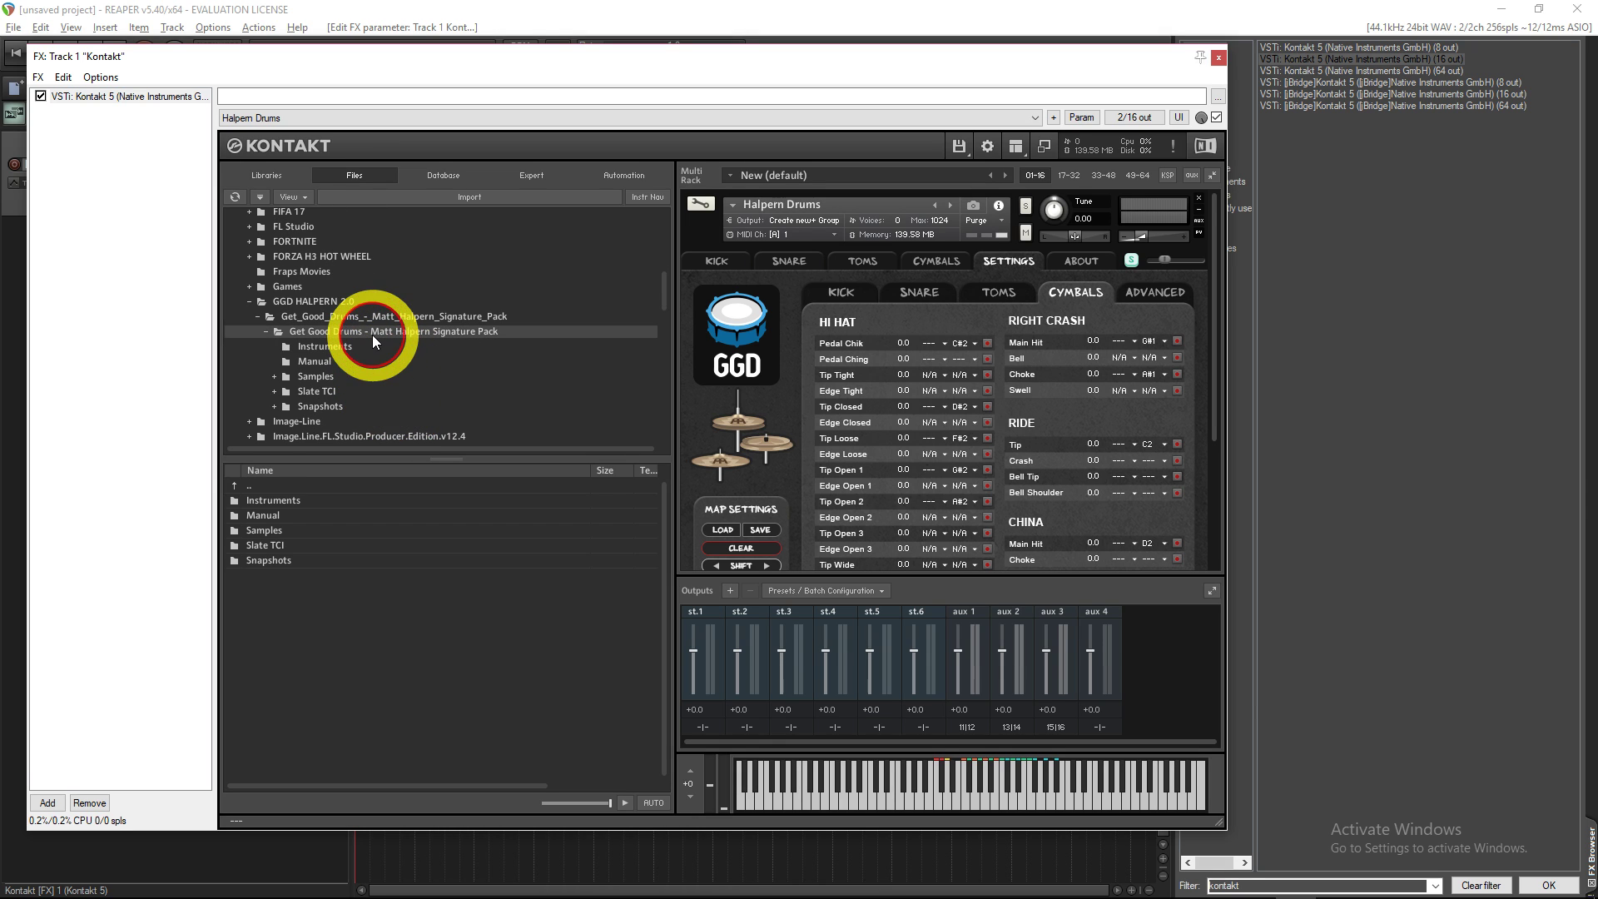
pyautogui.doubleClick(253, 504)
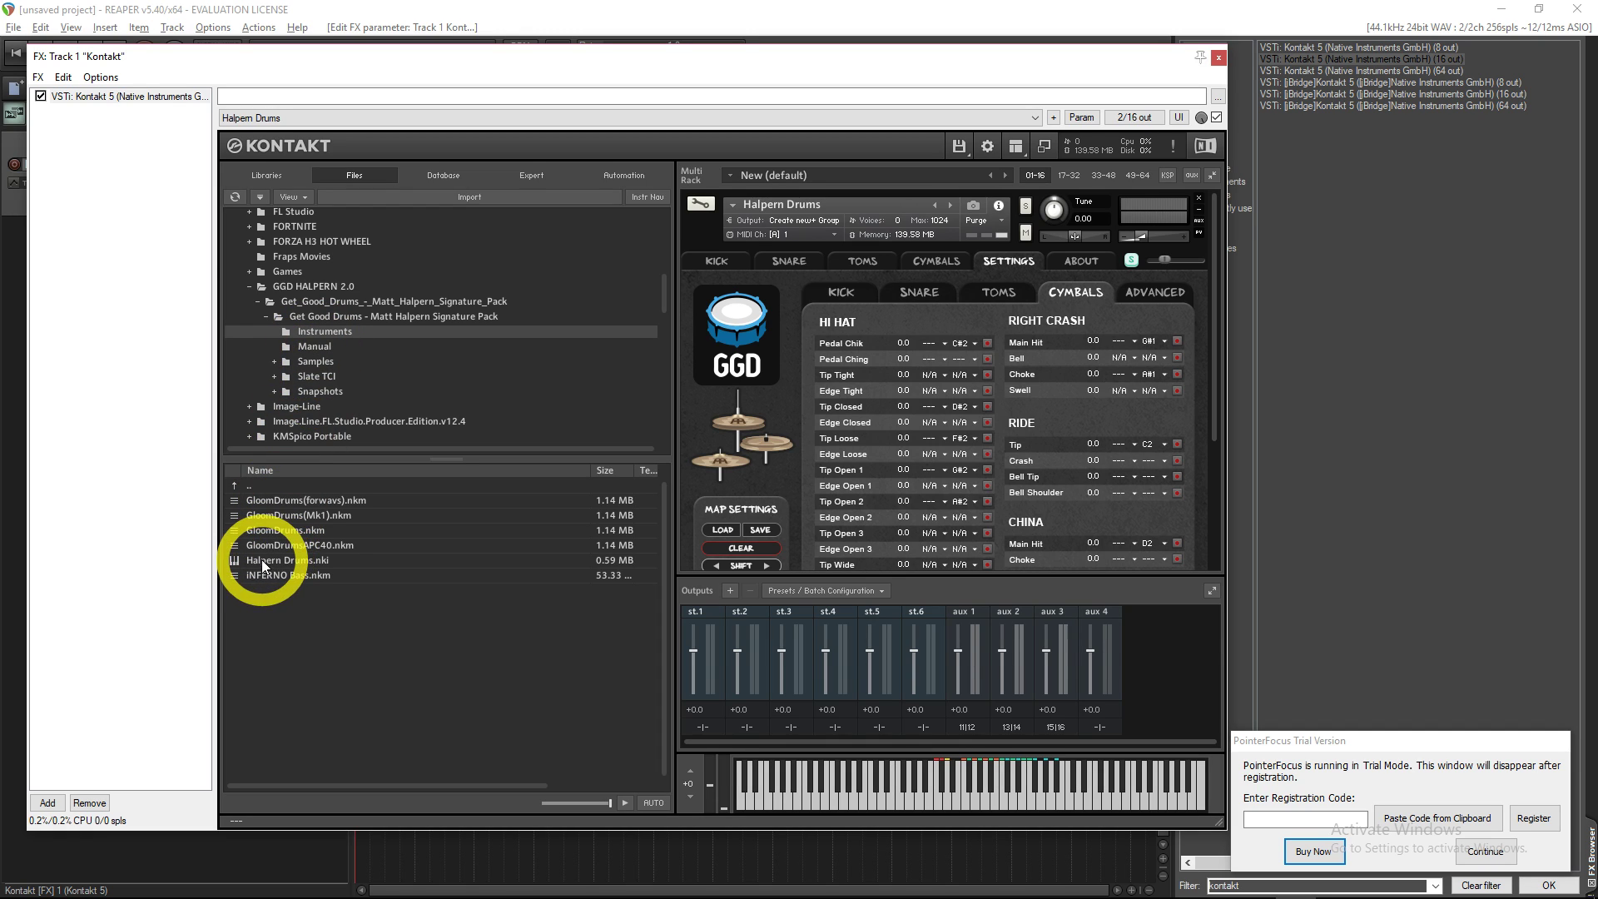
pyautogui.moveTo(271, 562); pyautogui.dragTo(328, 560)
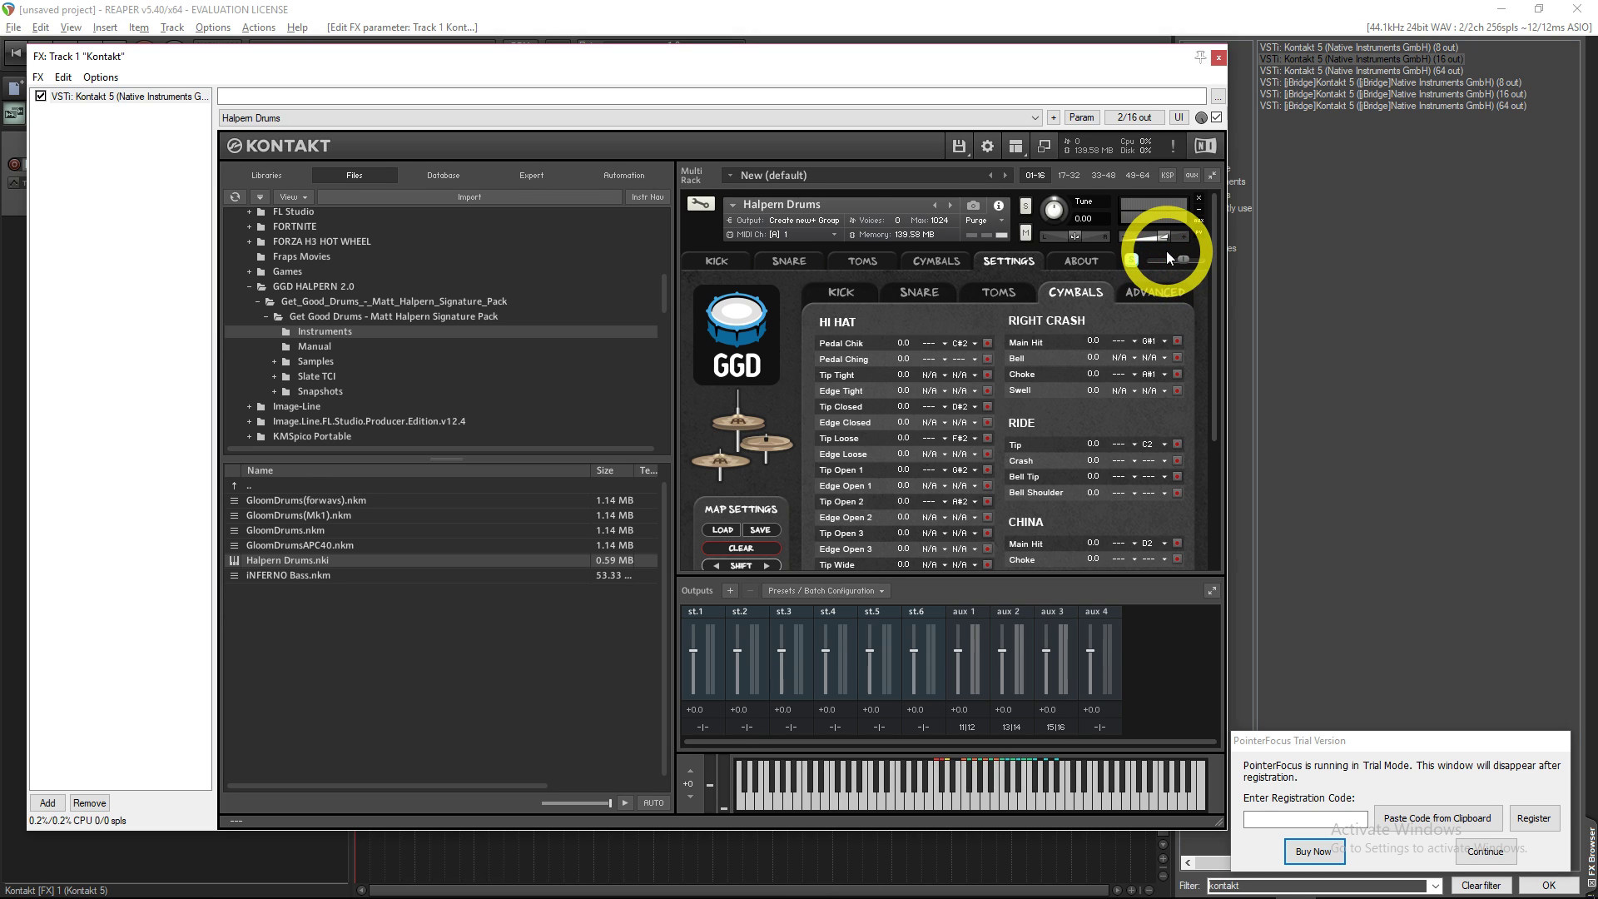
# Dismiss the leftover popup and play a test note to hear the Halpern kick's Main Hit
pyautogui.scroll(-1, 1215, 243)
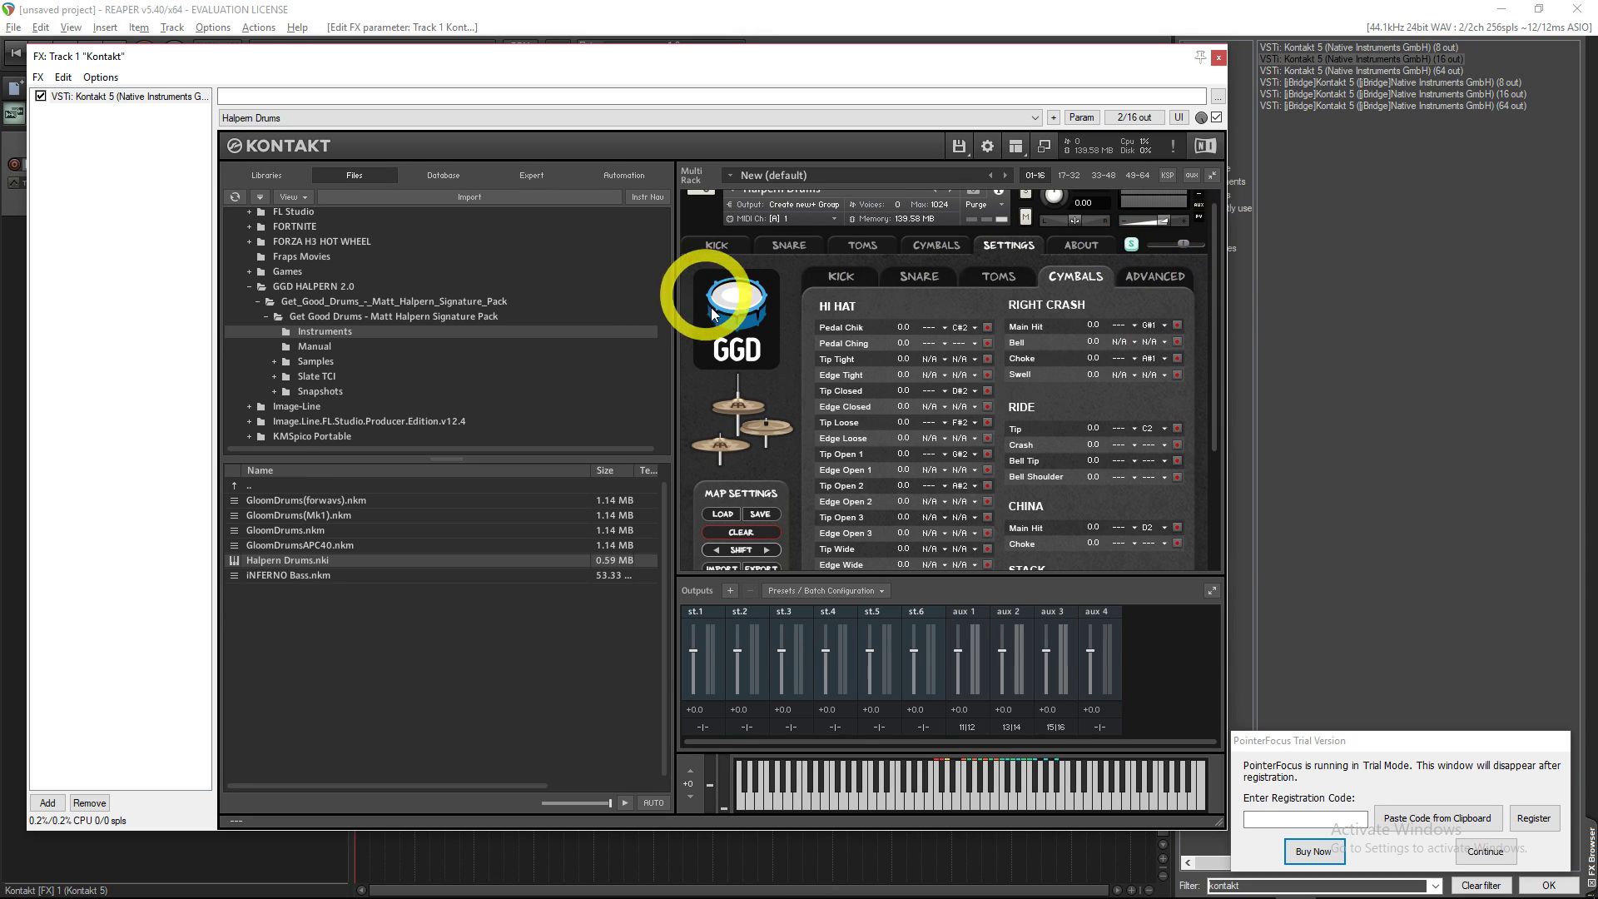
pyautogui.scroll(-2, 1215, 258)
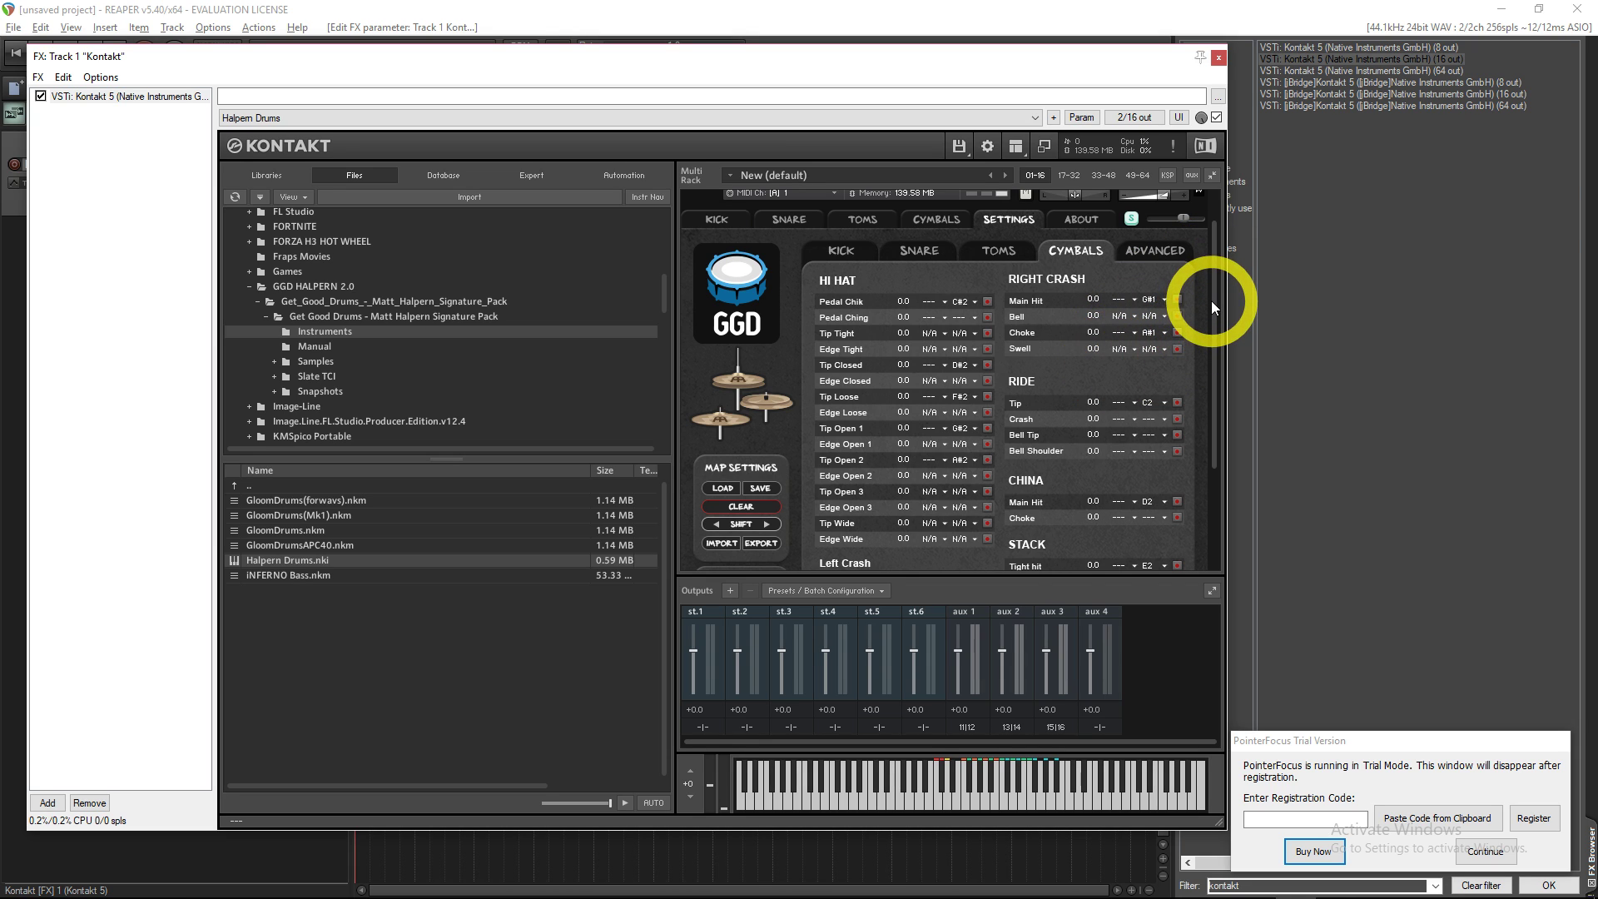
pyautogui.moveTo(1211, 302); pyautogui.dragTo(1231, 272)
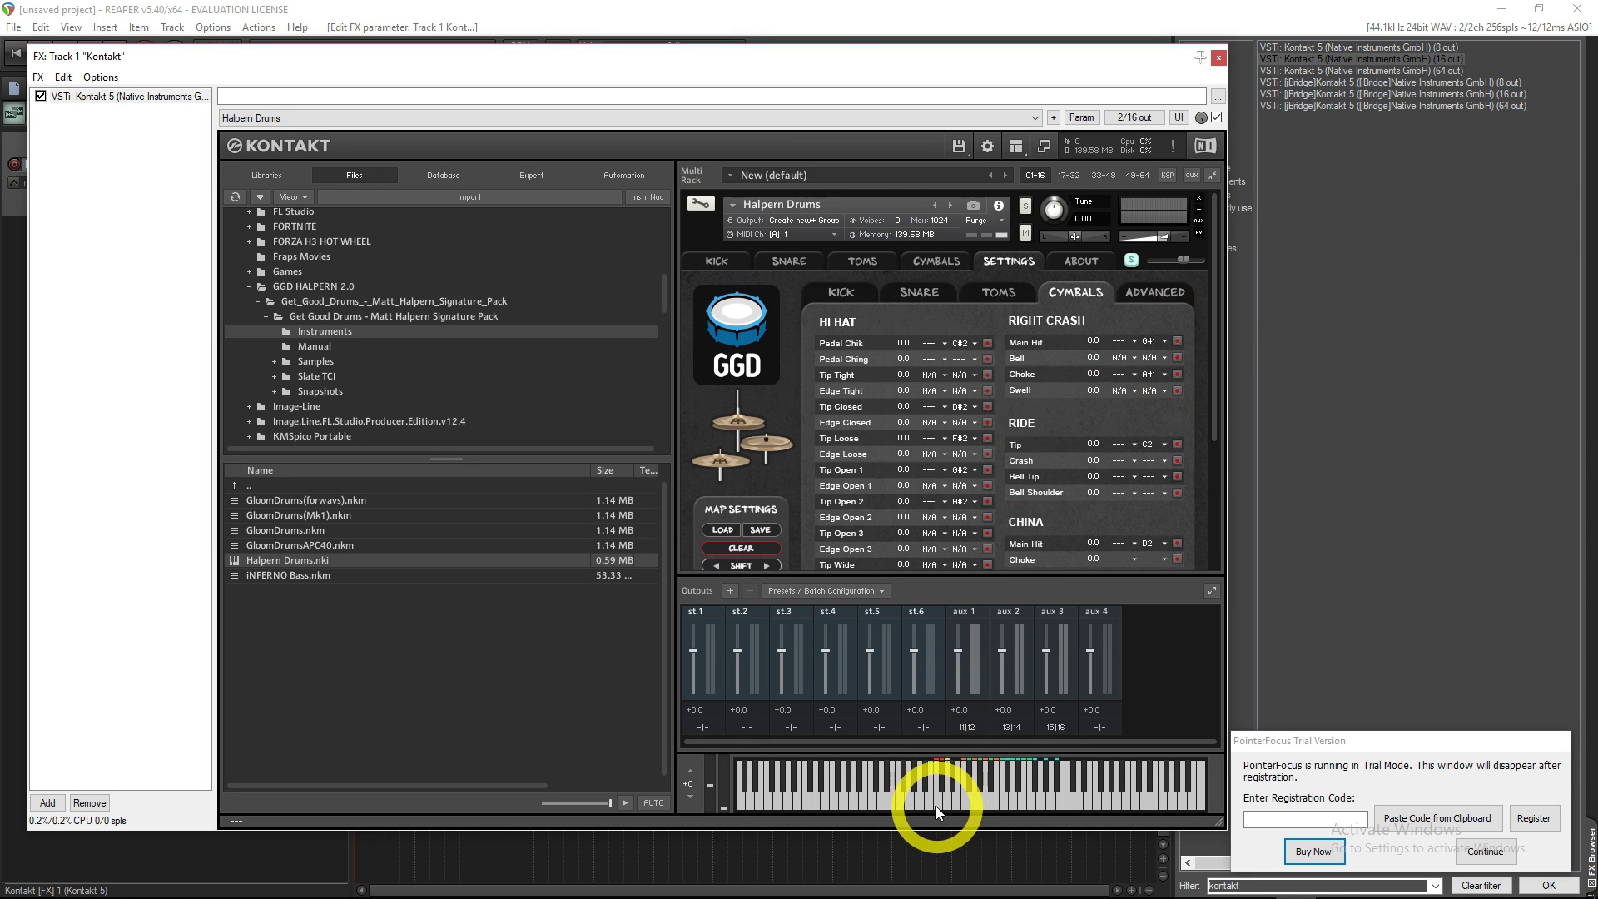
pyautogui.click(1484, 851)
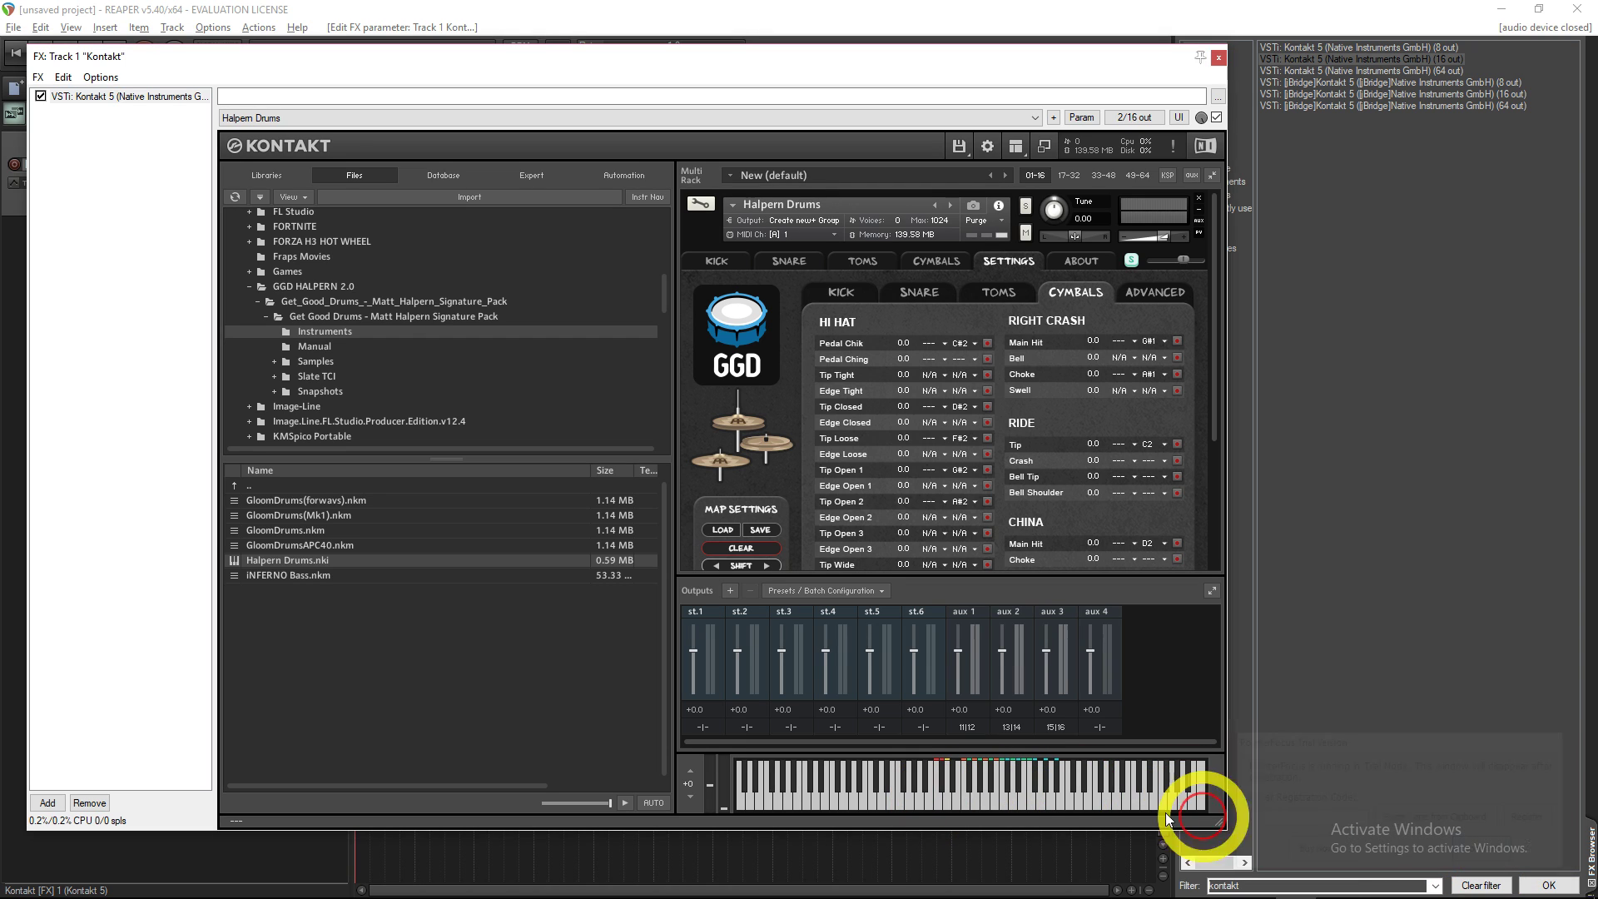
pyautogui.click(949, 792)
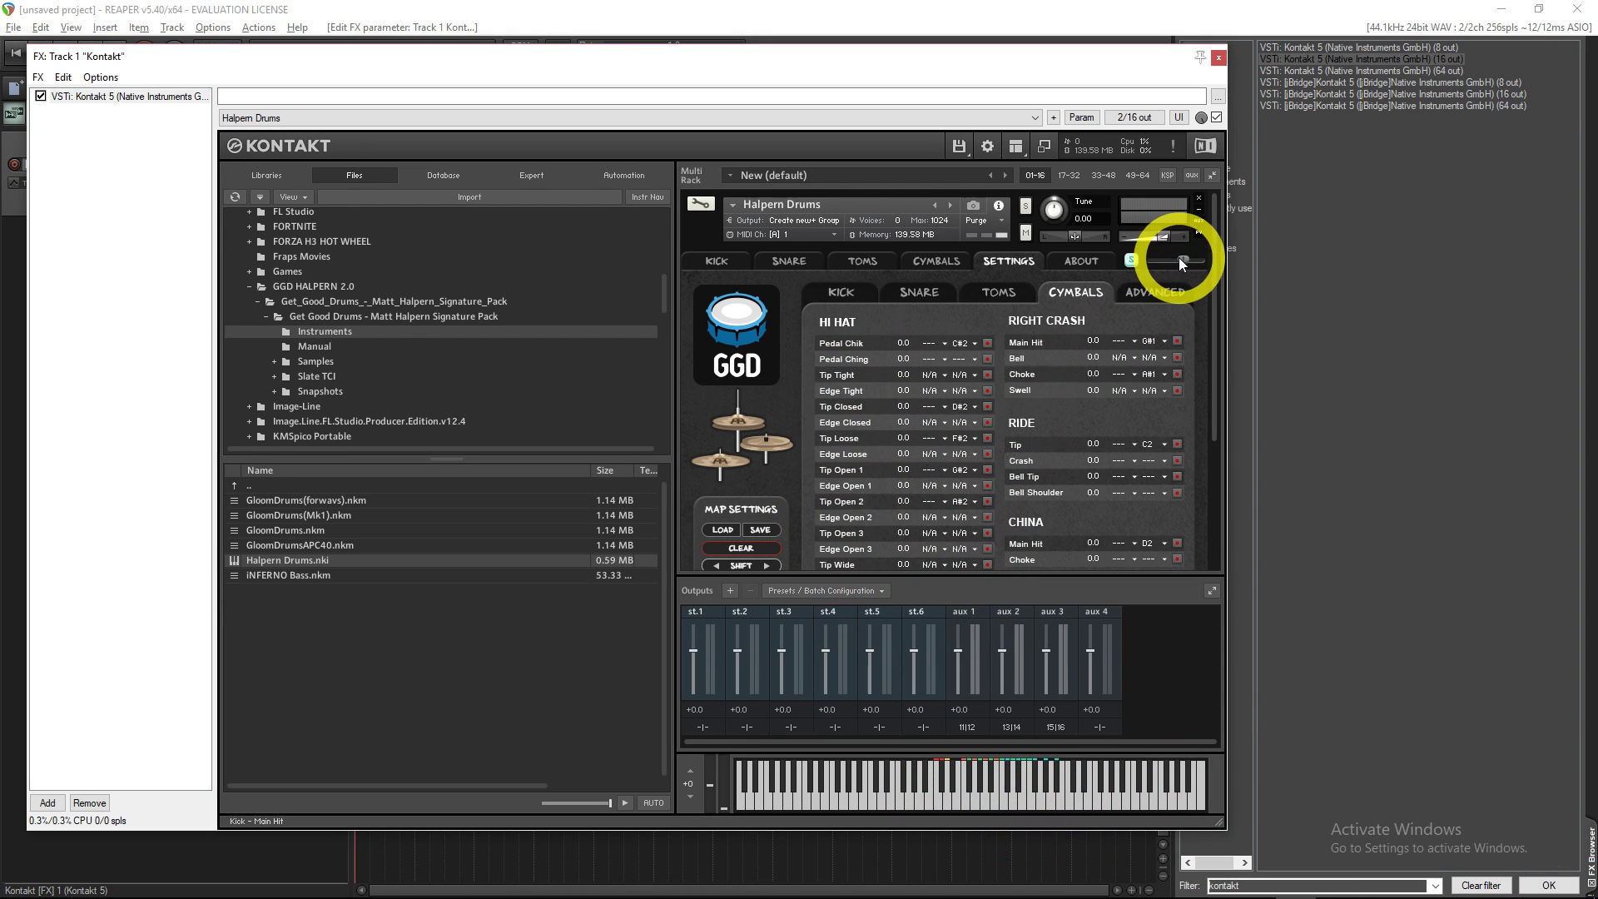
# On the KICK mixer page, set the output mode to Multi Out and select outputs st.1 and st.2
pyautogui.click(720, 265)
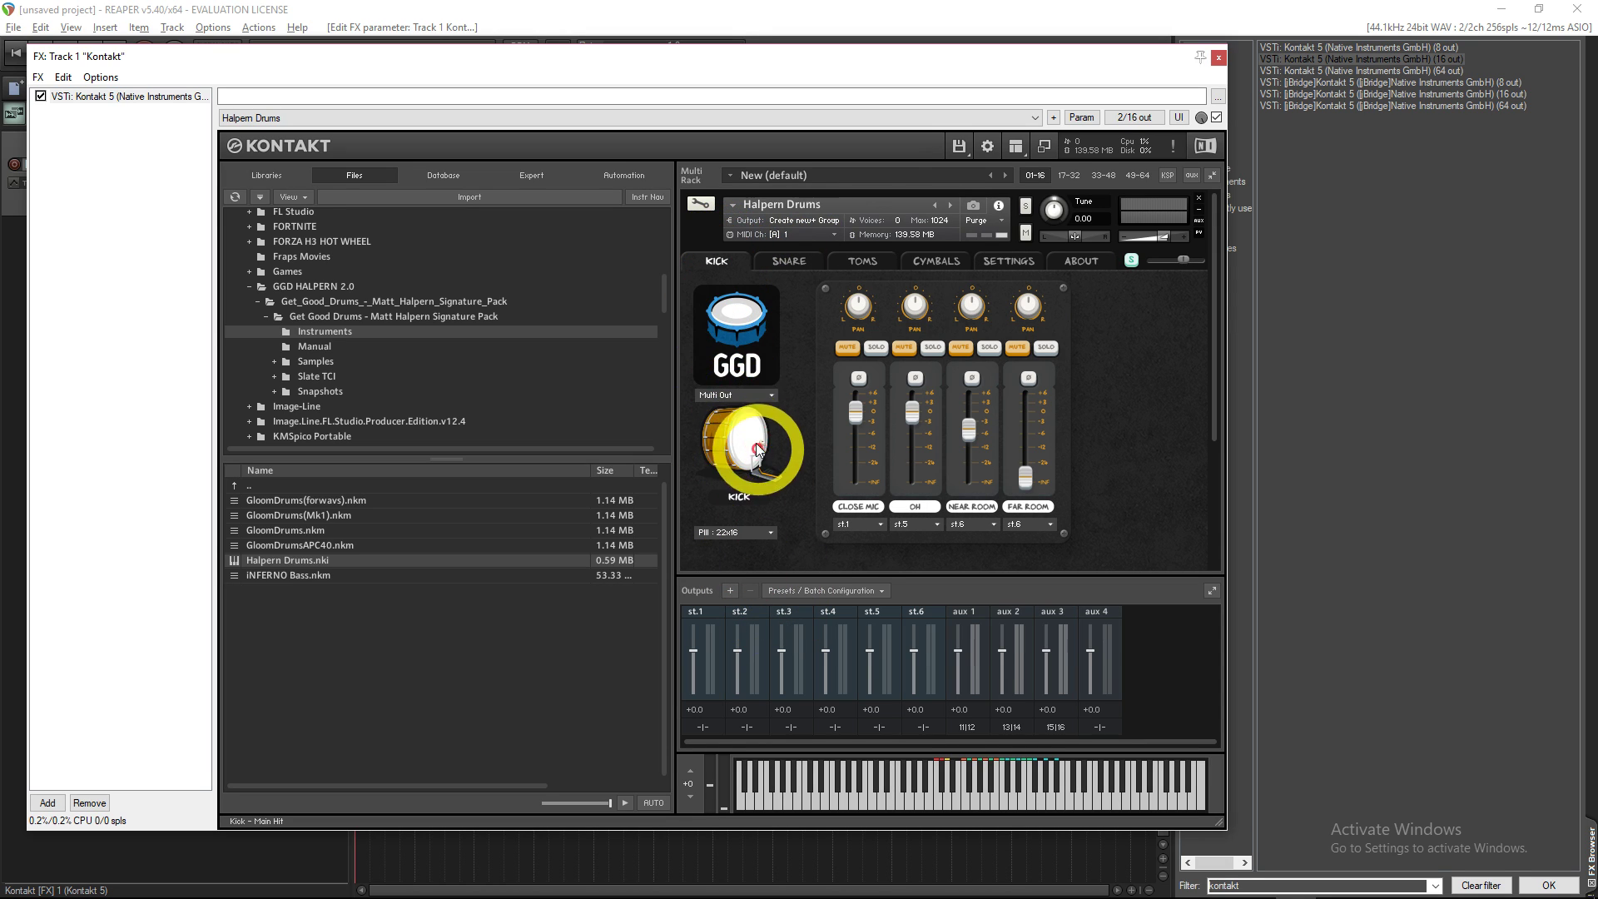
pyautogui.click(771, 396)
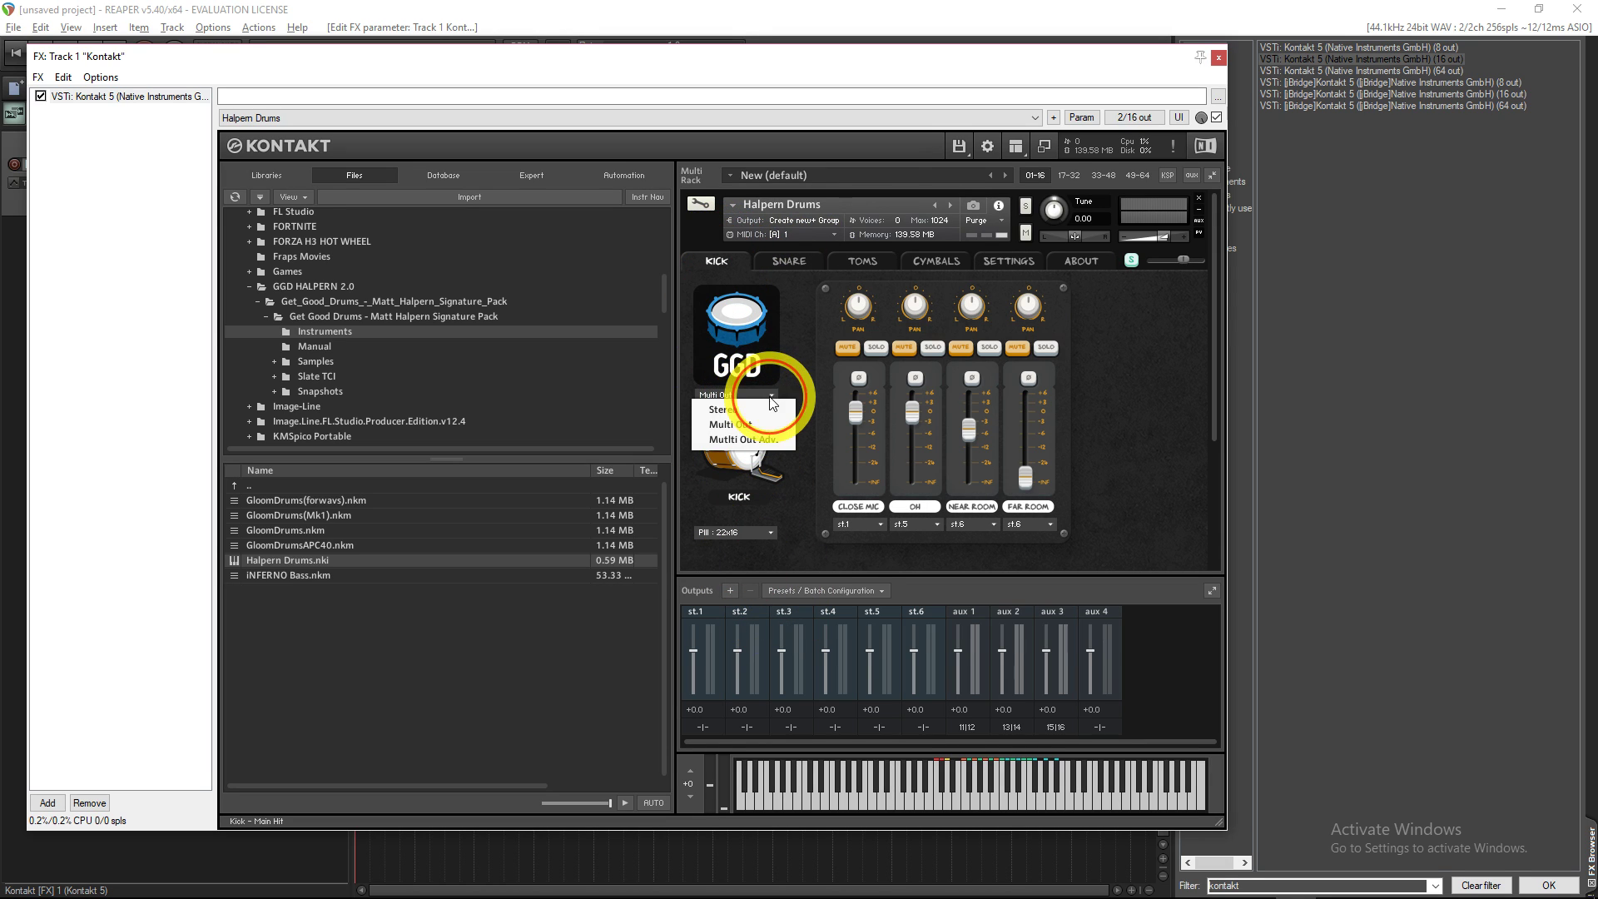
pyautogui.click(715, 424)
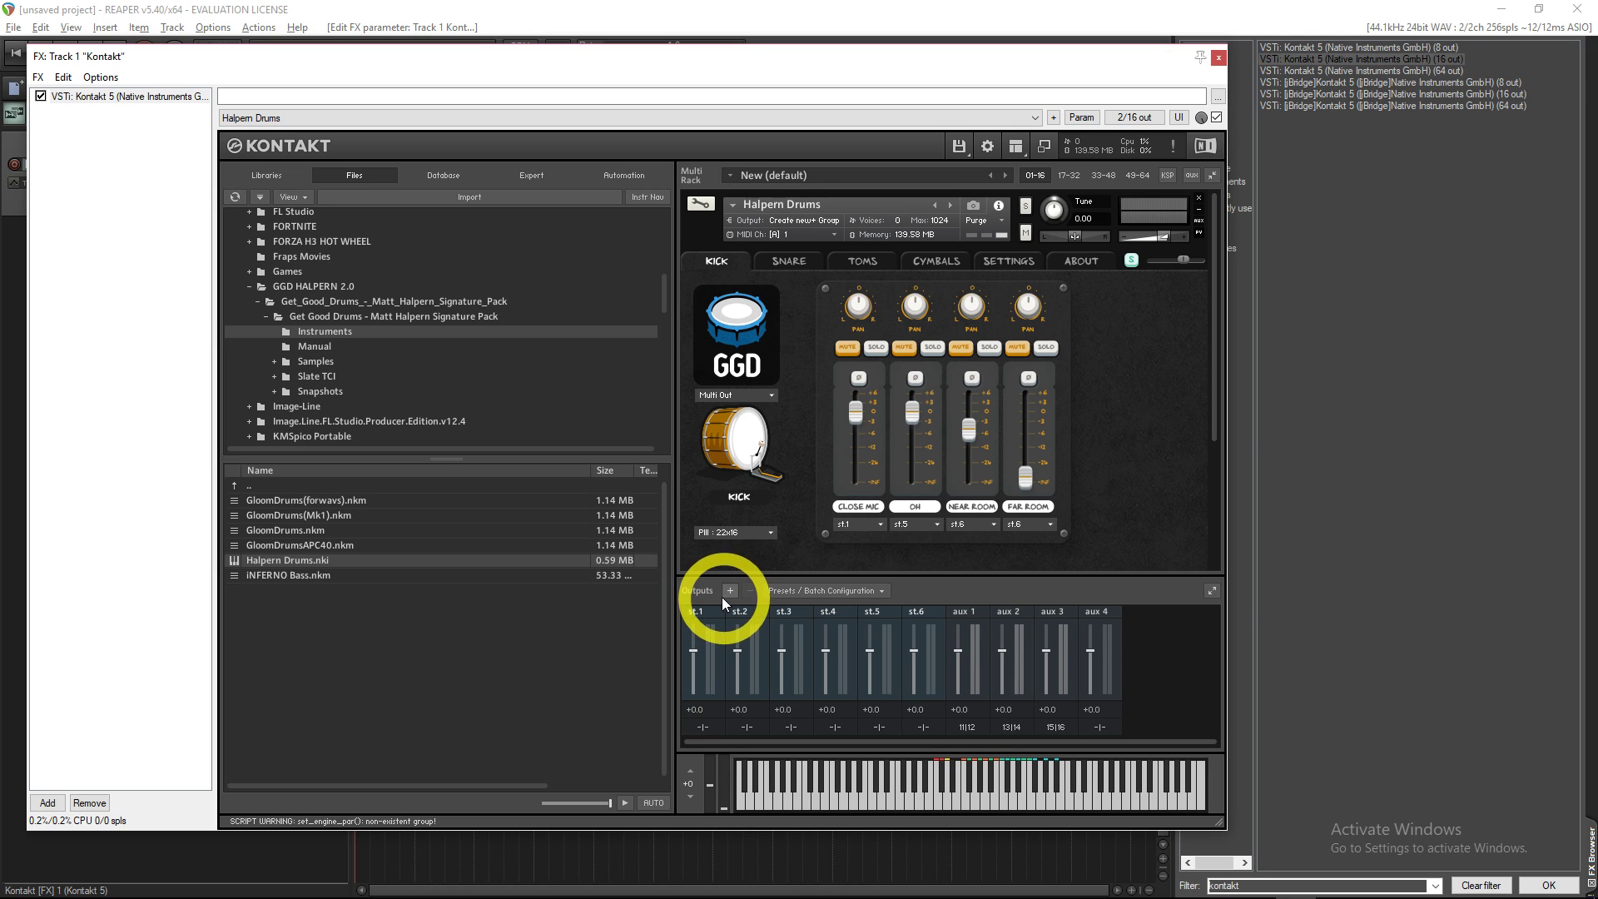
pyautogui.click(694, 612)
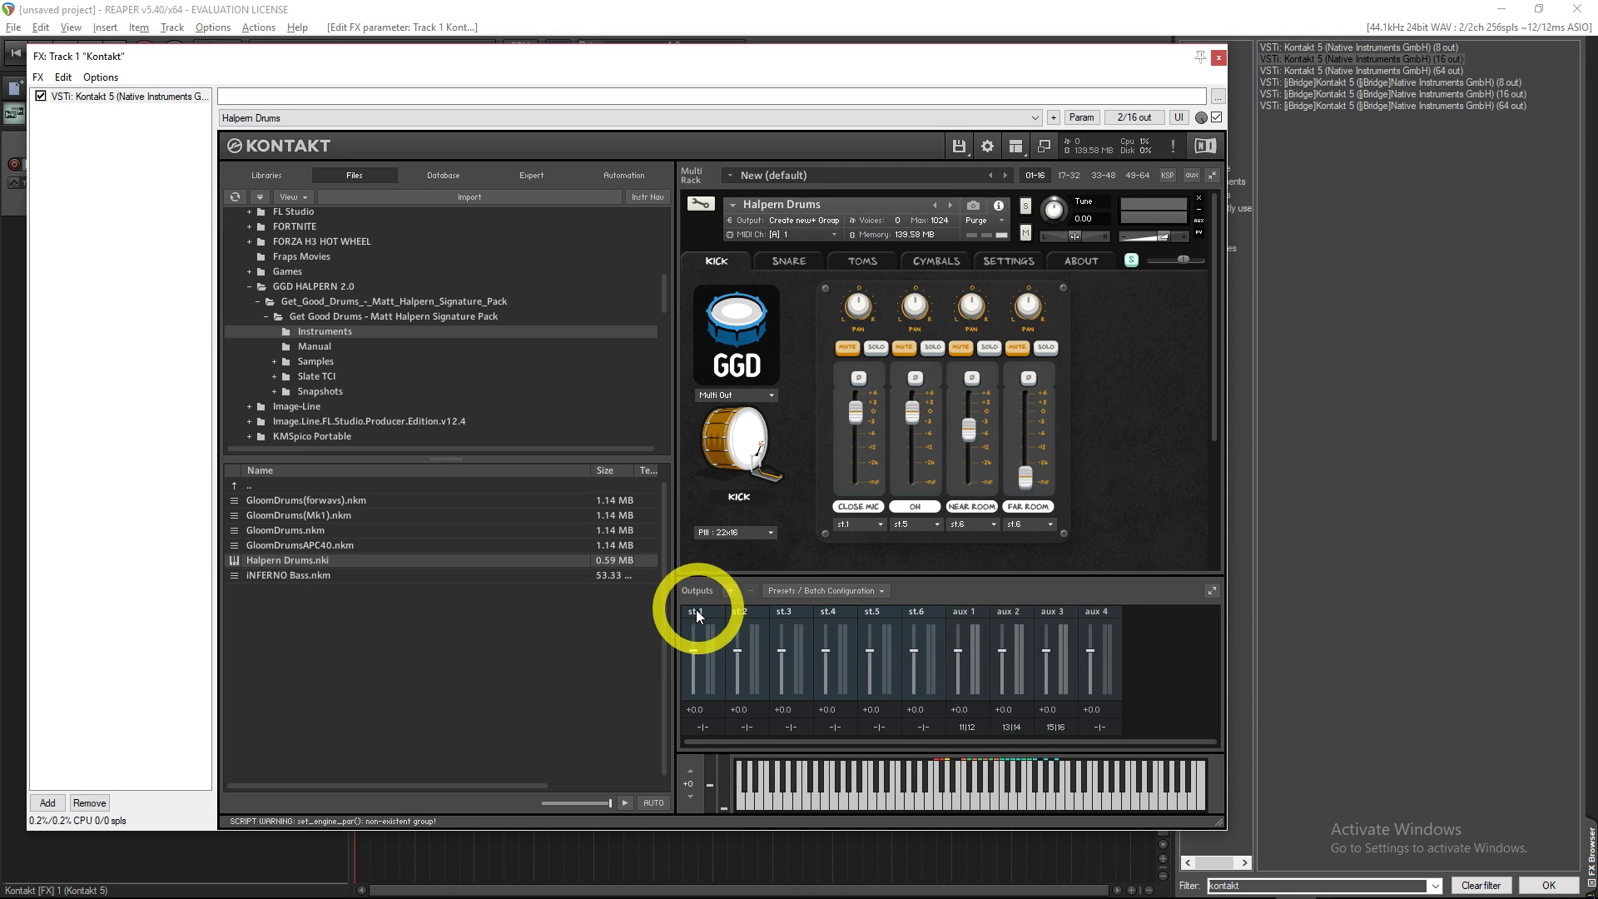
pyautogui.click(746, 614)
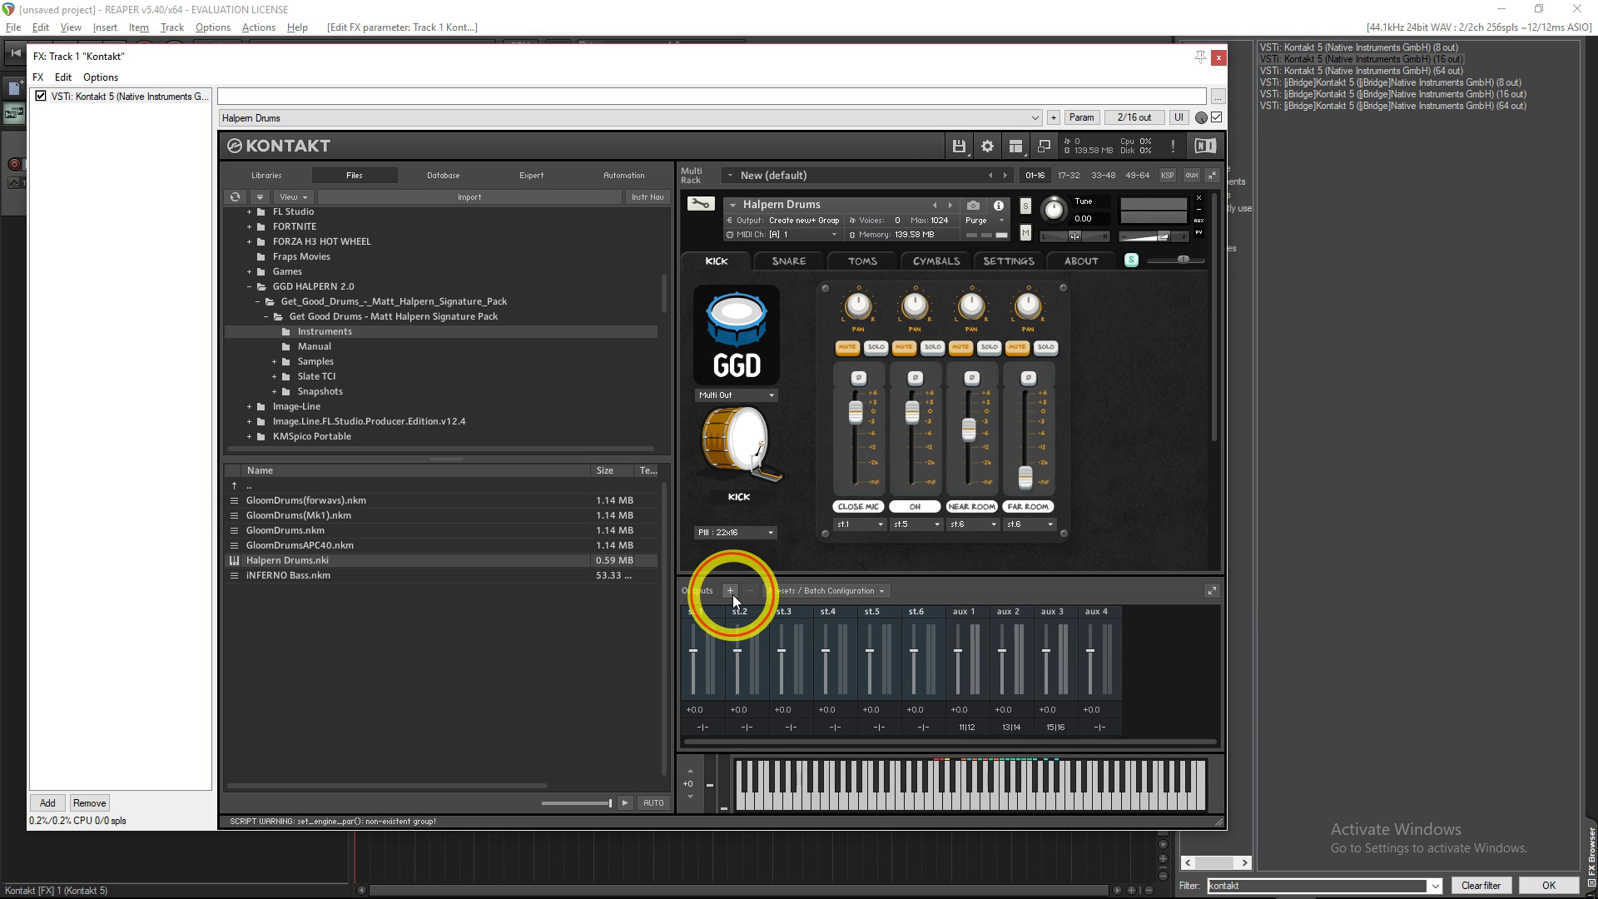
# Set up 6 new 2-channel outputs, deleting the existing channels first
pyautogui.click(730, 591)
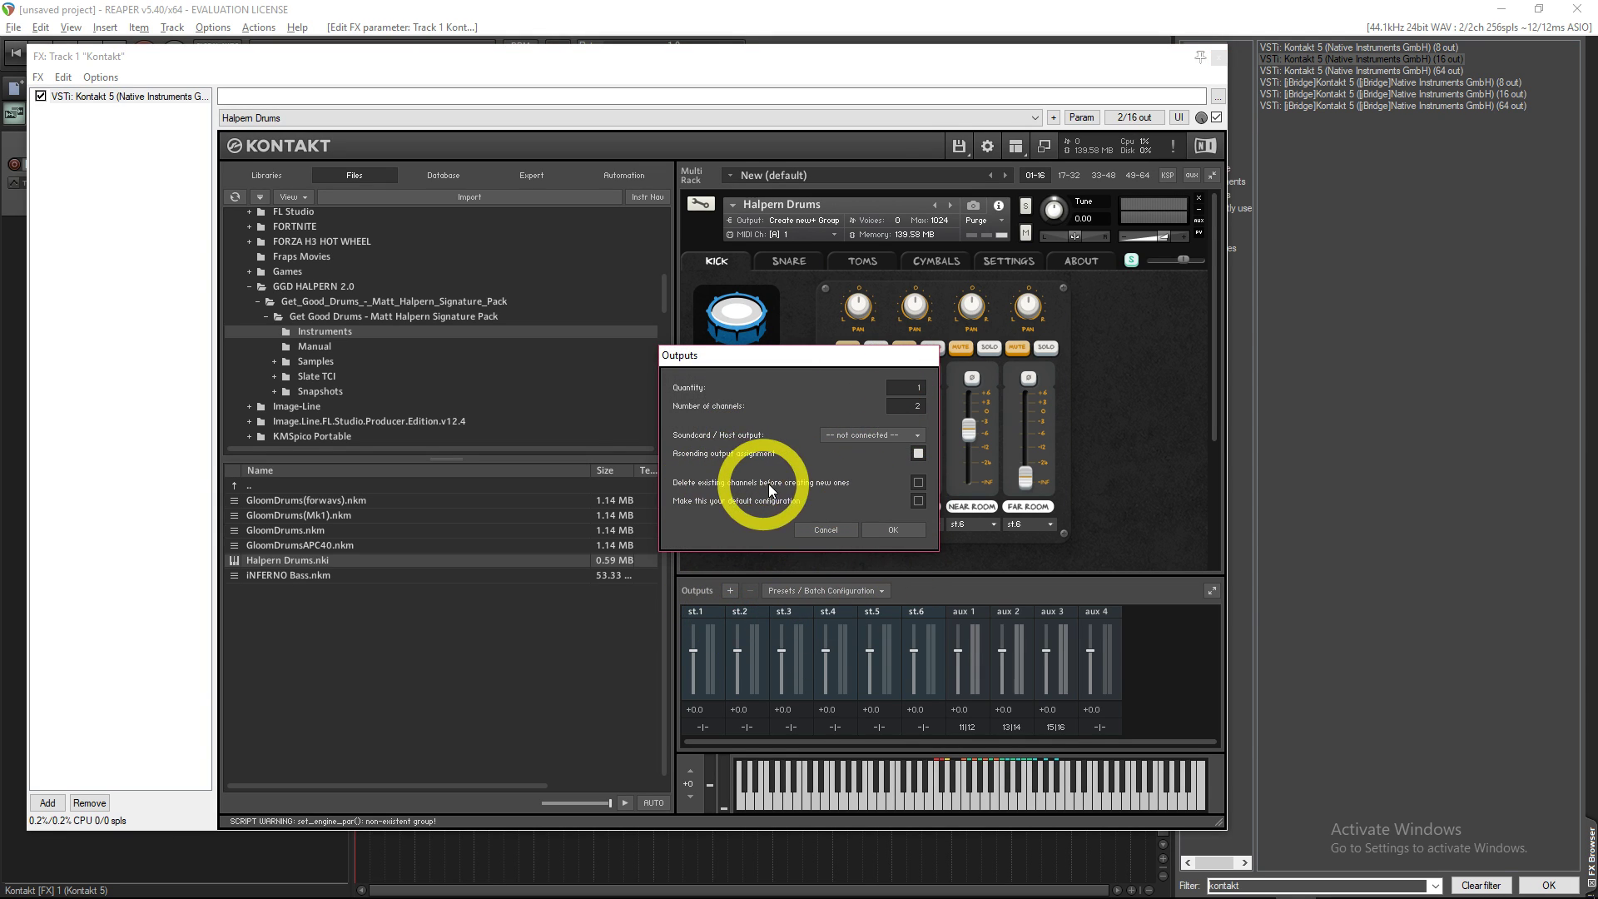
pyautogui.click(918, 483)
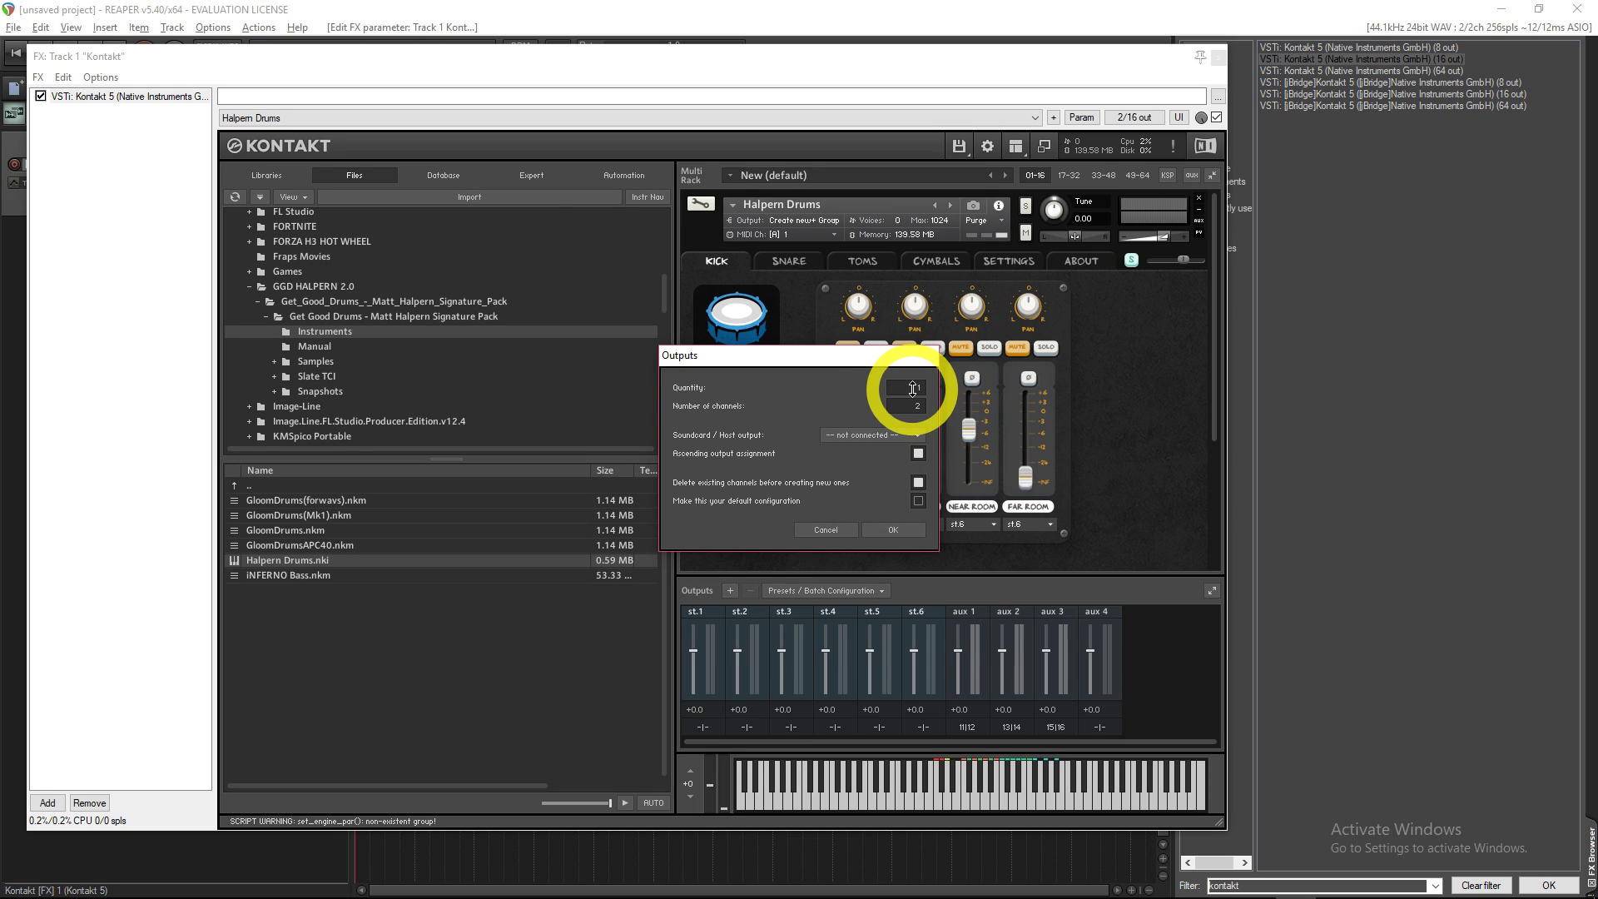
pyautogui.moveTo(912, 389); pyautogui.dragTo(913, 376)
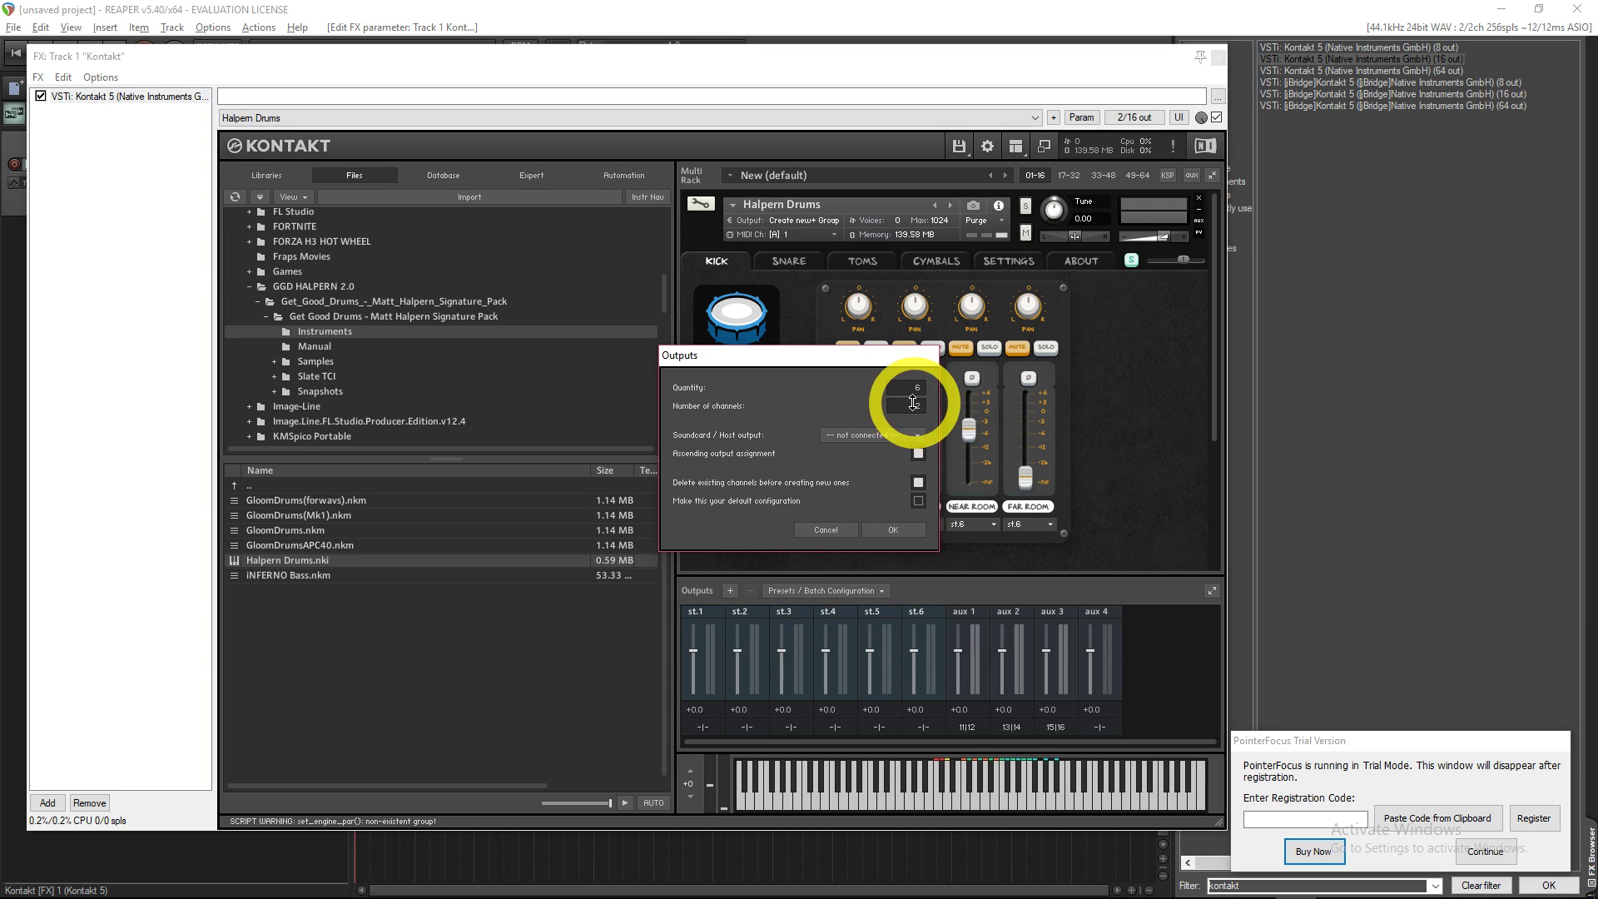
pyautogui.click(916, 407)
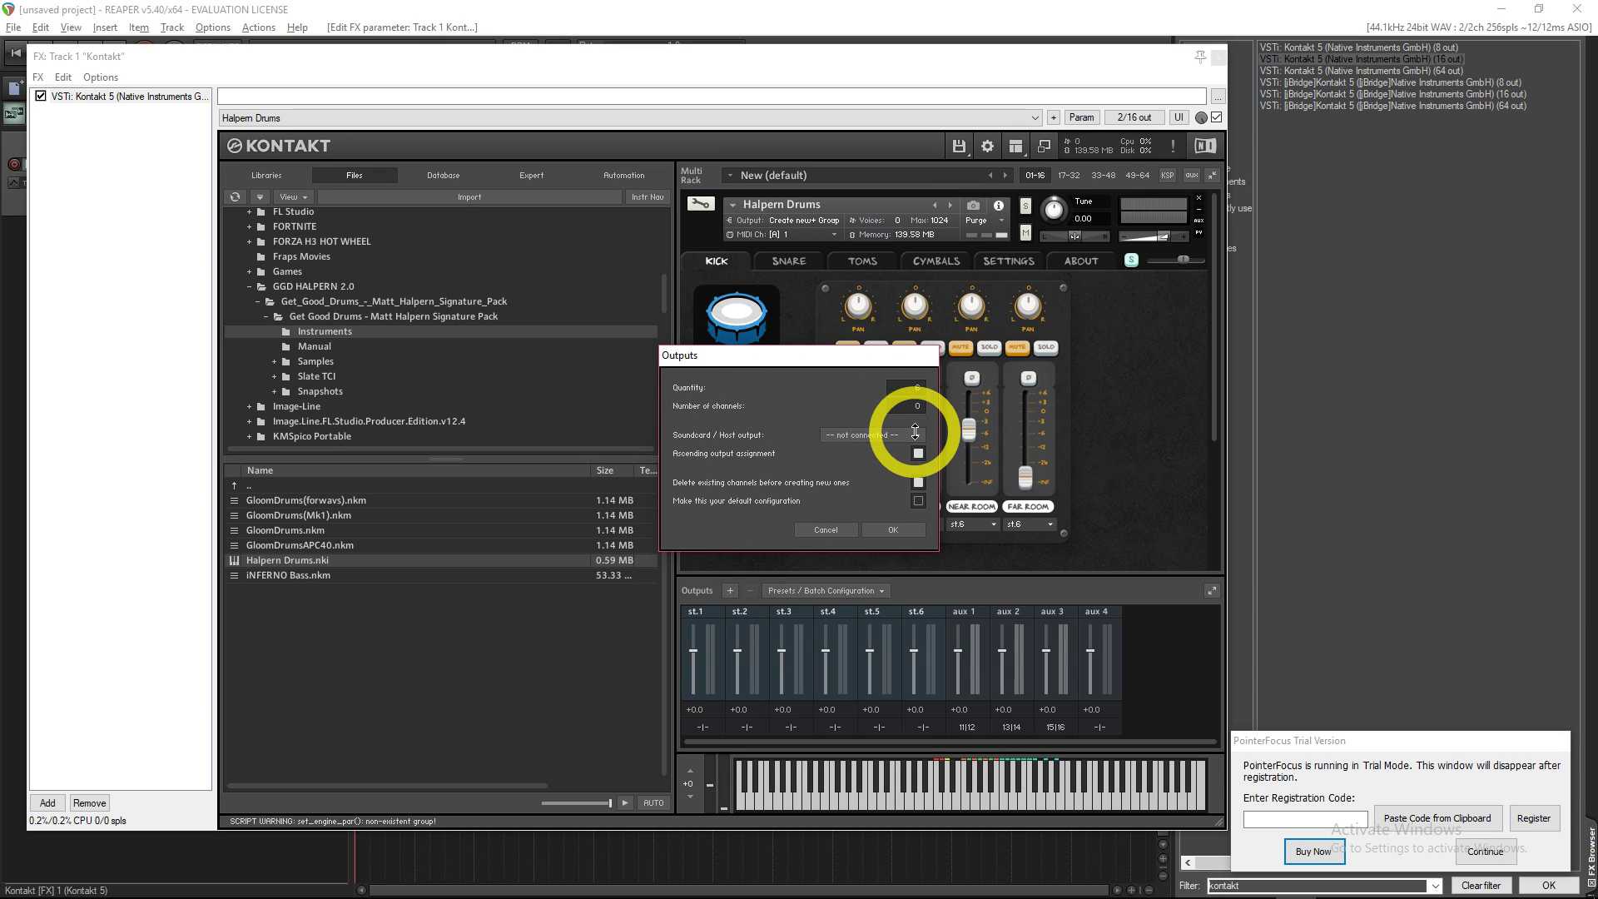
pyautogui.write('2')
pyautogui.press('Return')
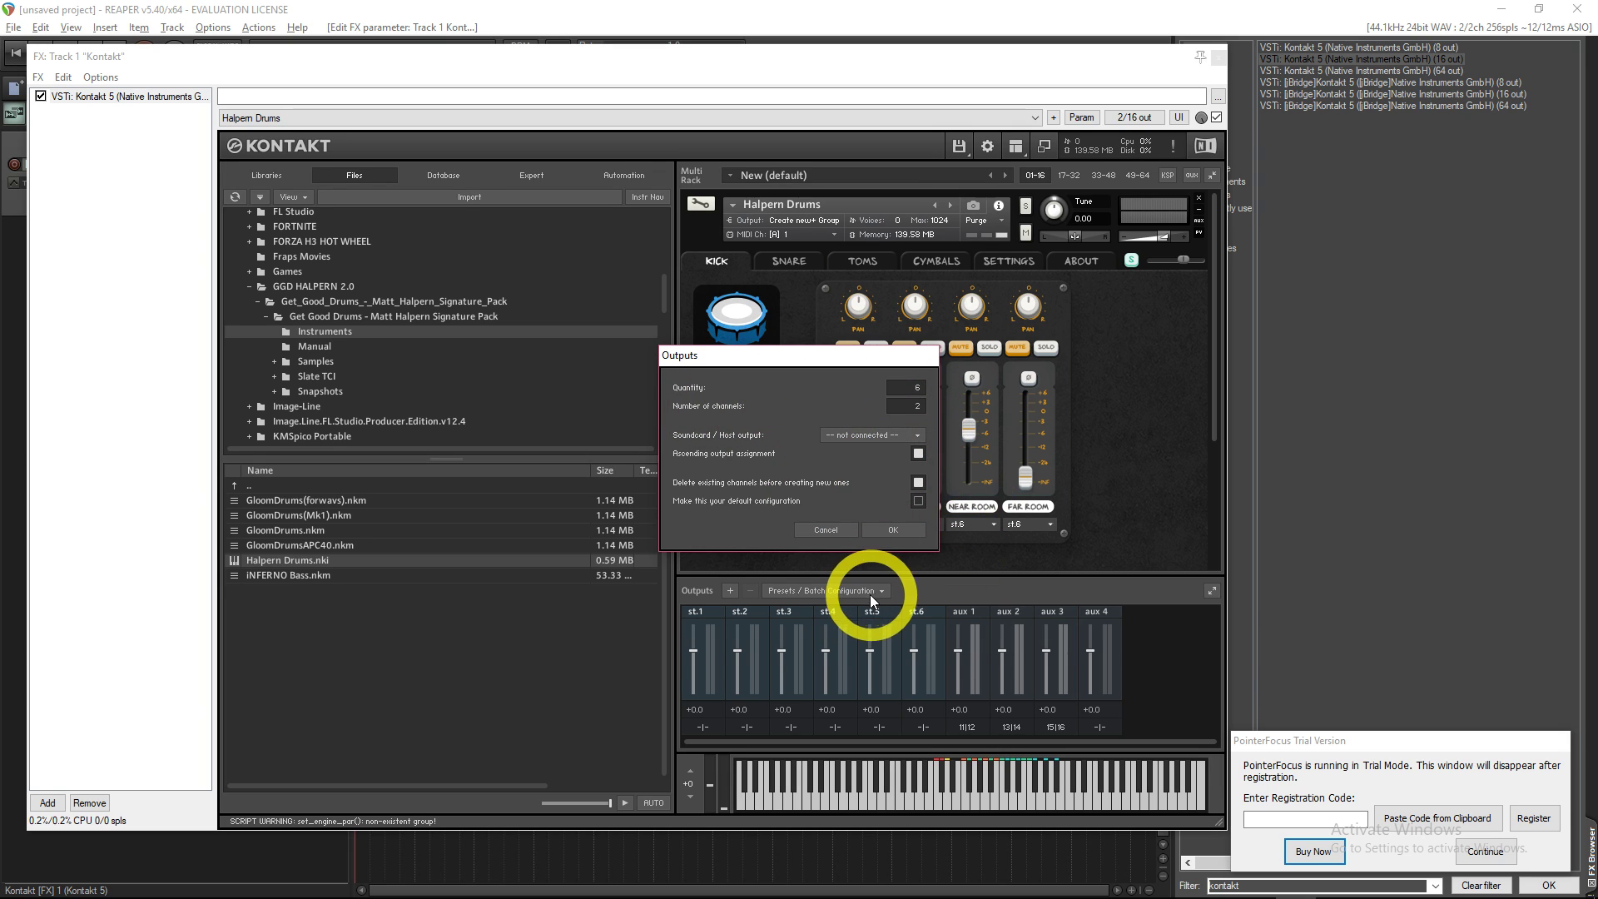
# Create the six outputs and rename them Kick, Snare, Toms, Spots, OH and ROOM
pyautogui.click(893, 531)
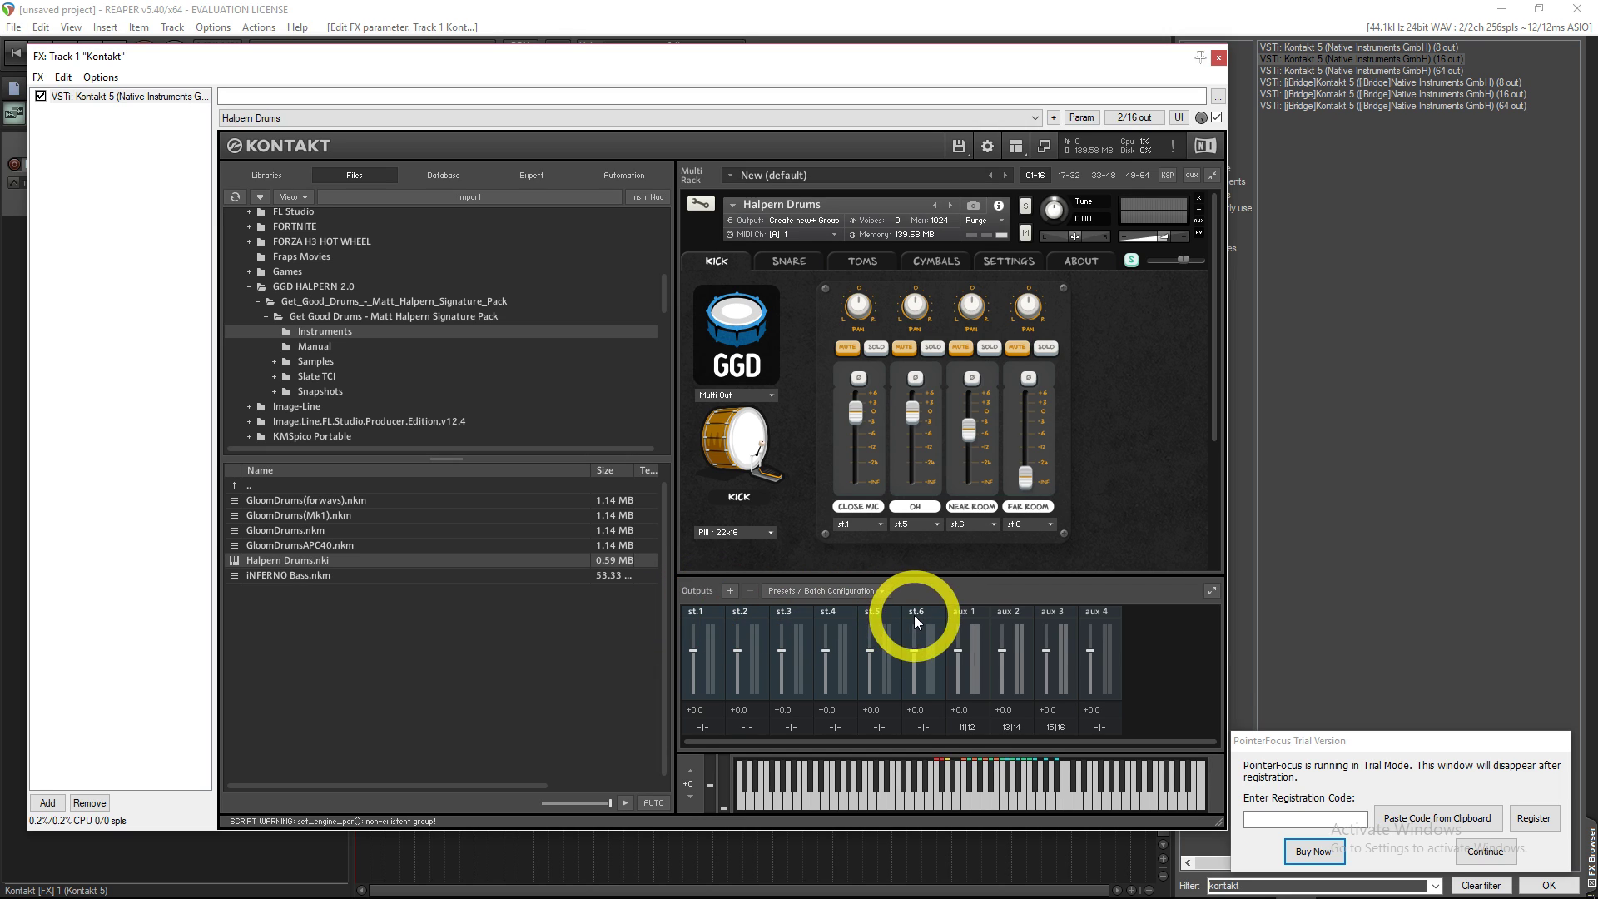
pyautogui.click(699, 618)
pyautogui.doubleClick(697, 614)
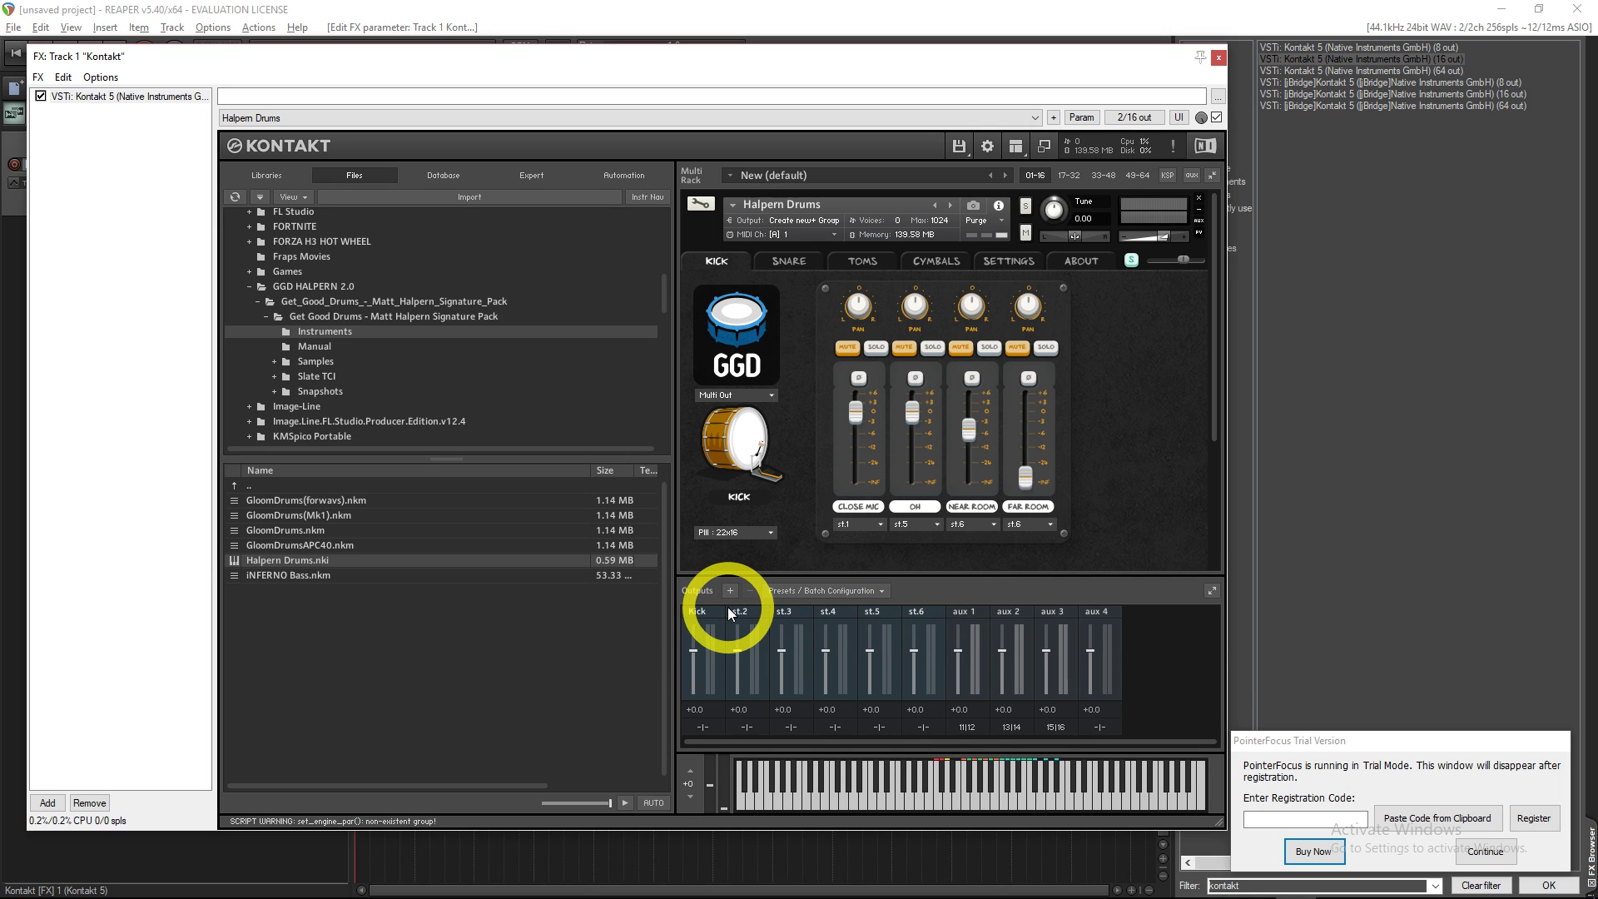
pyautogui.doubleClick(764, 612)
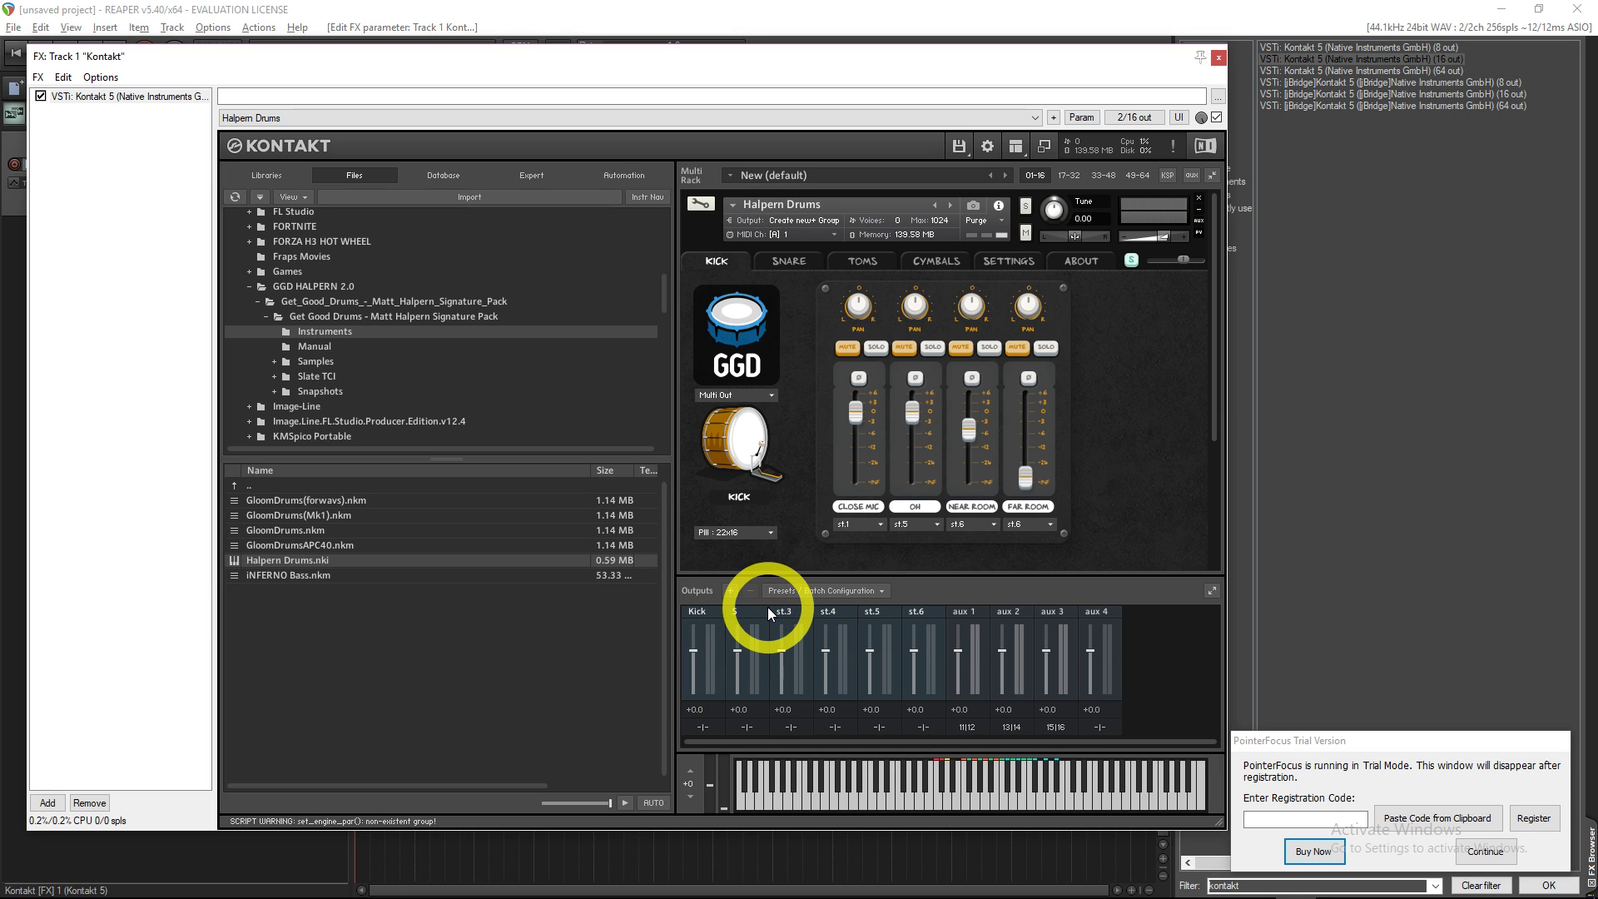
pyautogui.doubleClick(782, 613)
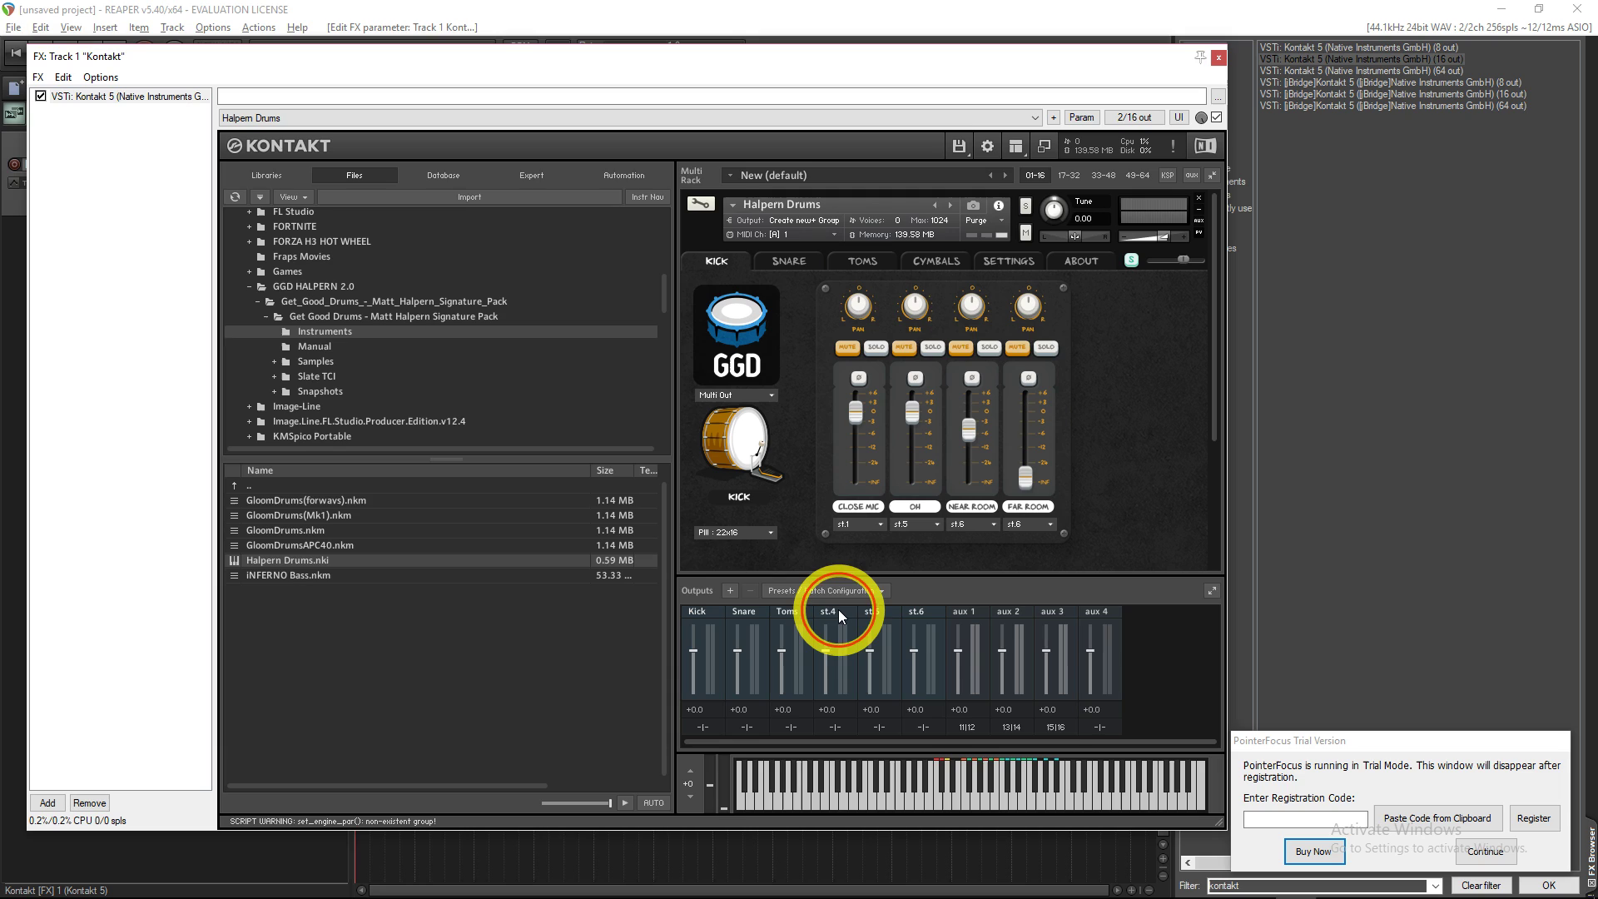
pyautogui.write('Spots')
pyautogui.doubleClick(871, 611)
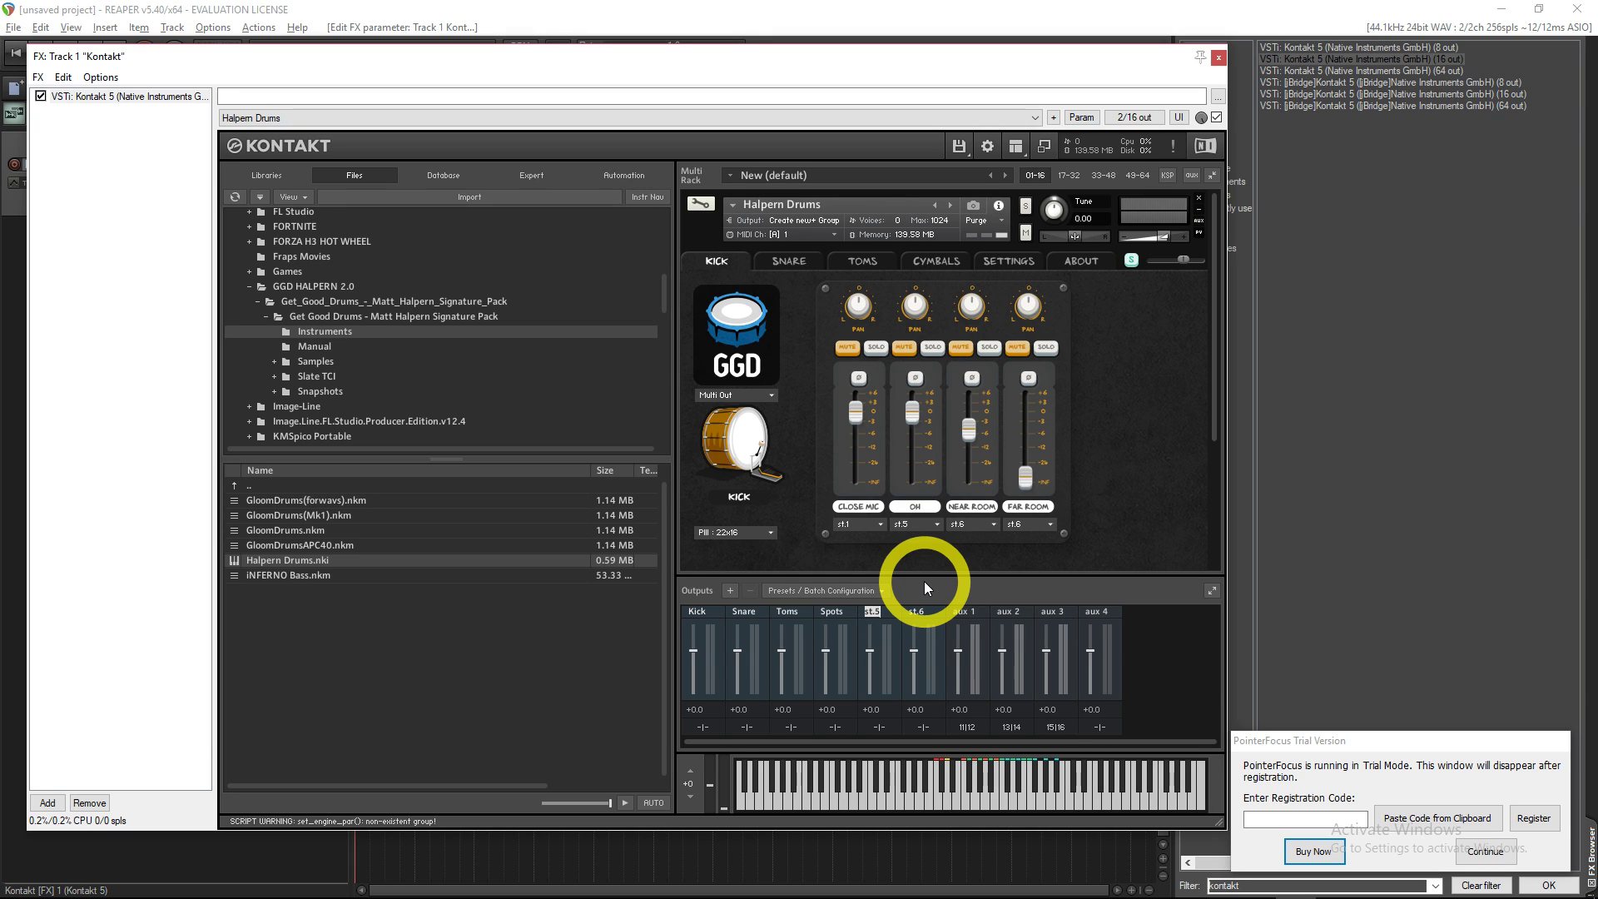
pyautogui.write('OH')
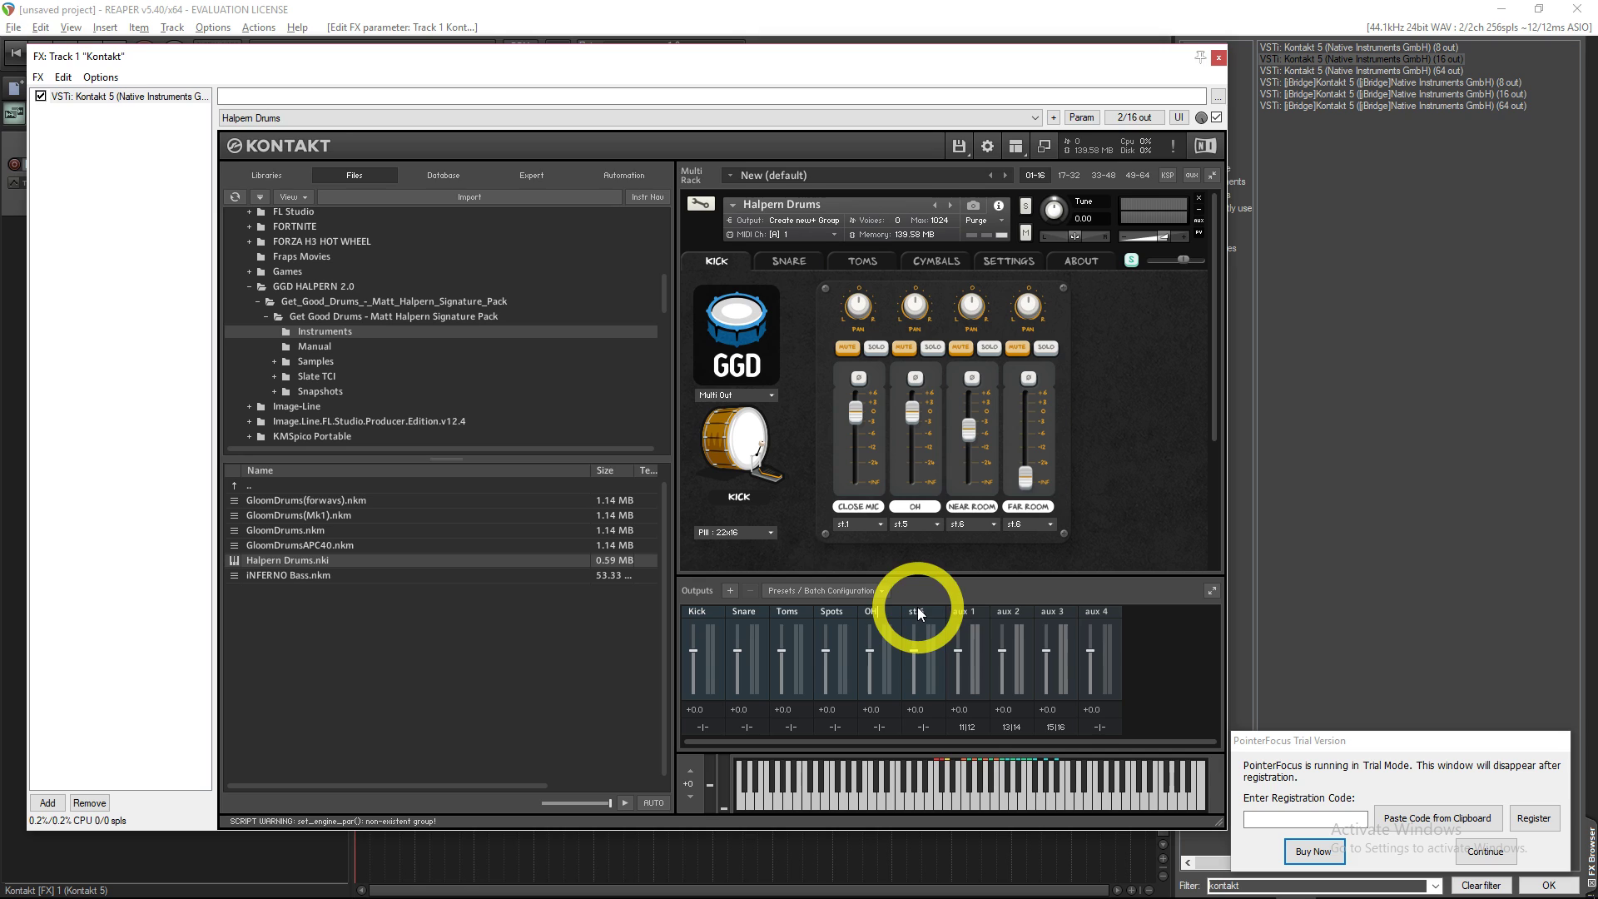
pyautogui.write('ROOM')
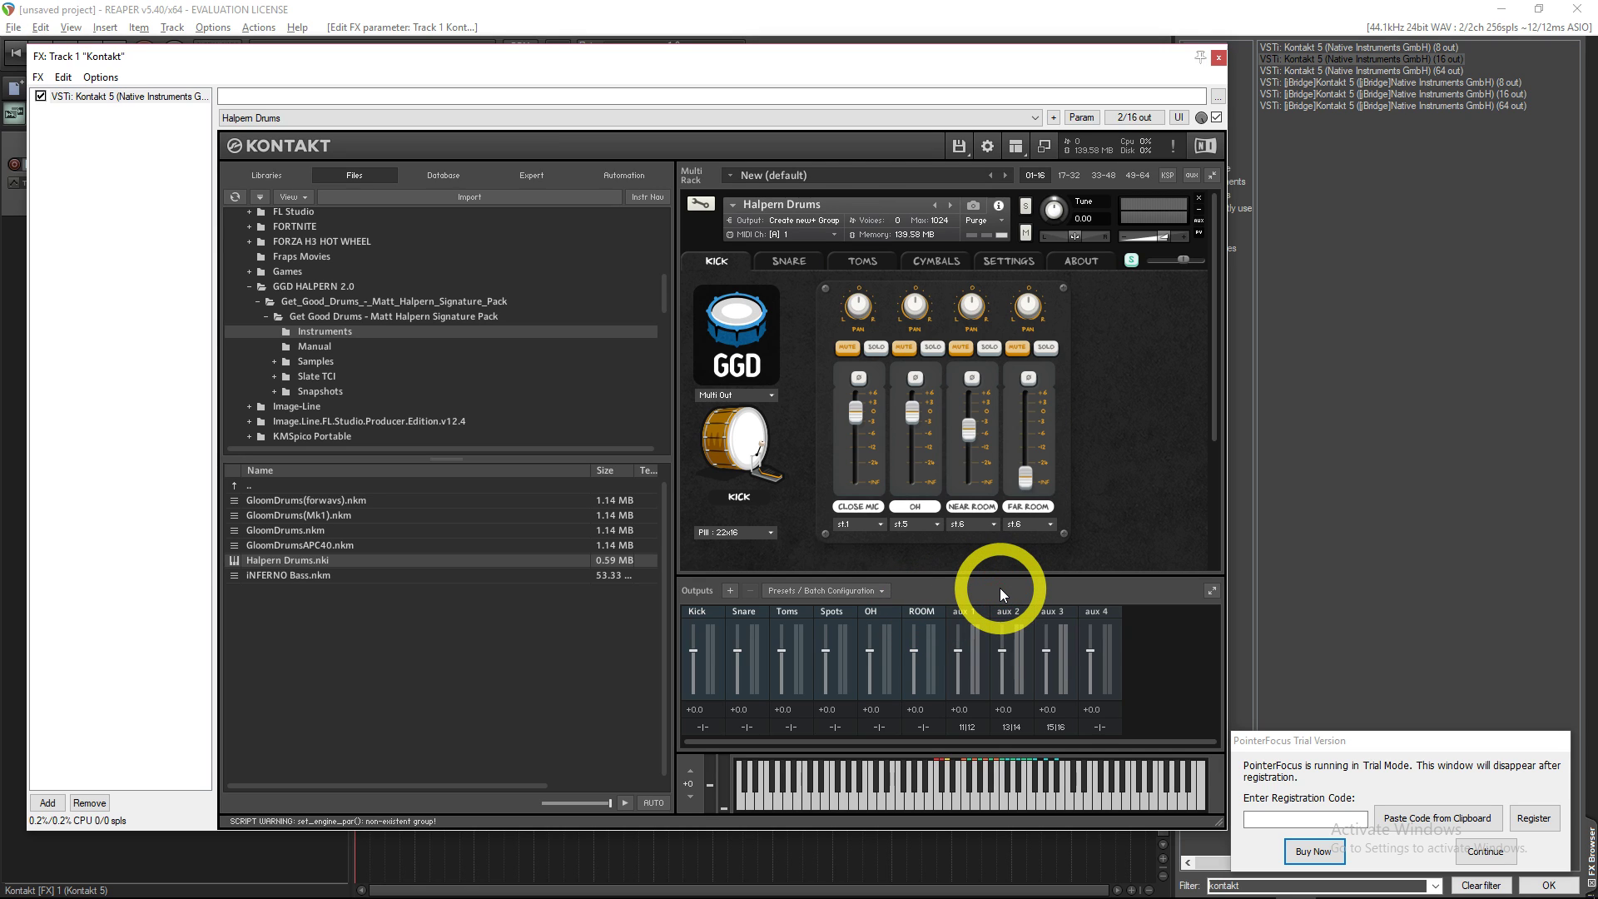
# Route the Kick output's channels to Kt. st.1 [1] and [2], accepting the restart warning
pyautogui.click(697, 729)
pyautogui.click(757, 392)
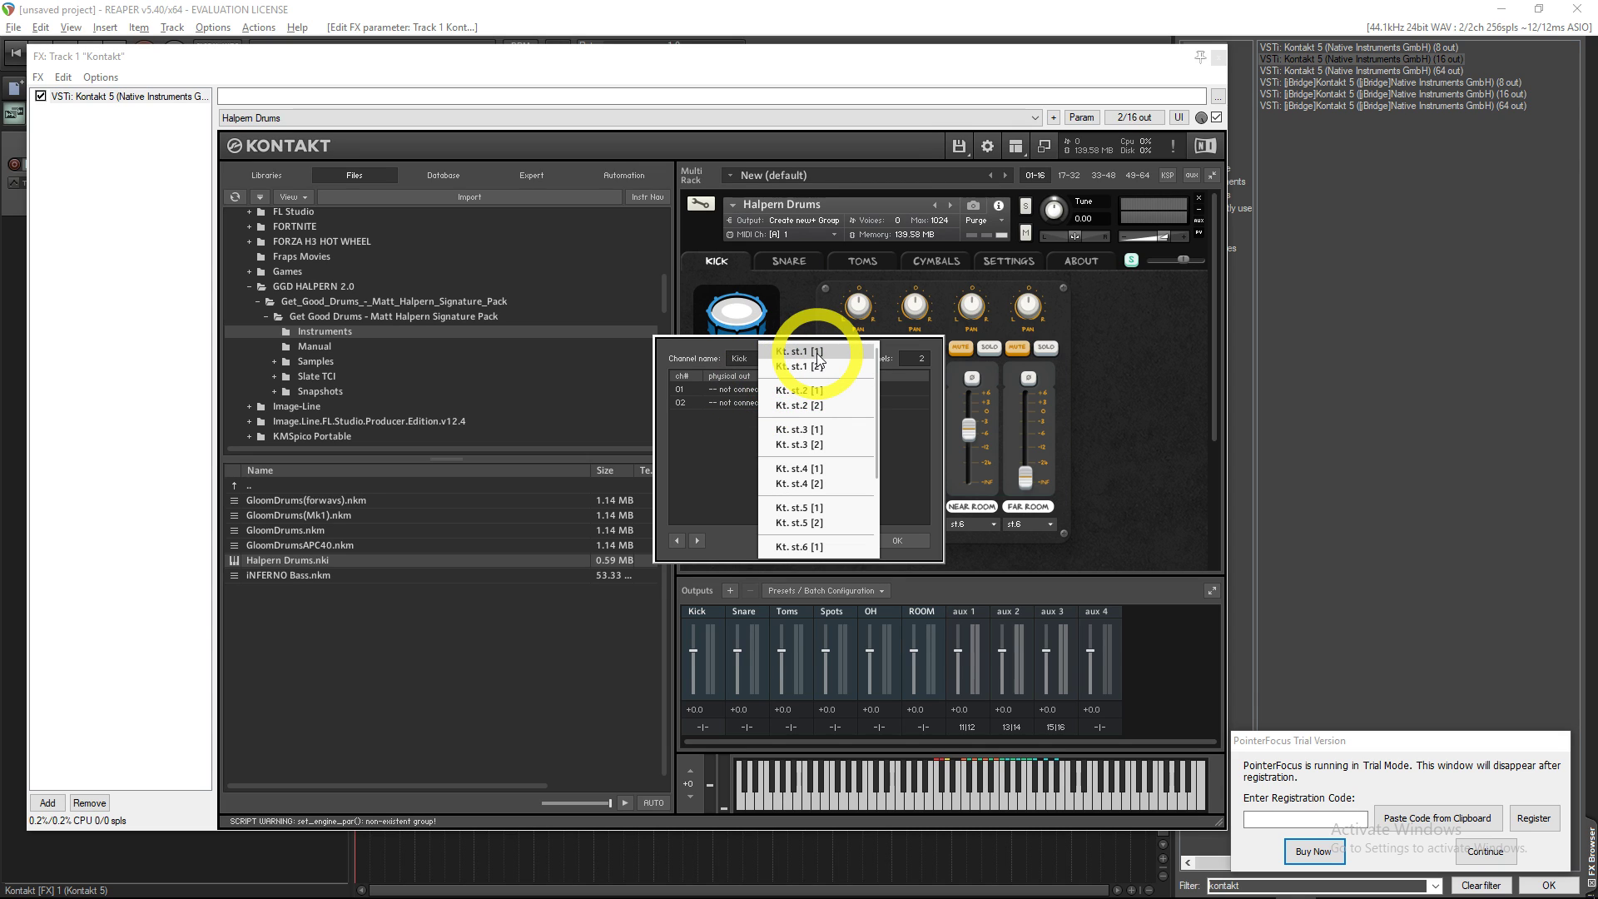
pyautogui.click(816, 358)
pyautogui.click(766, 402)
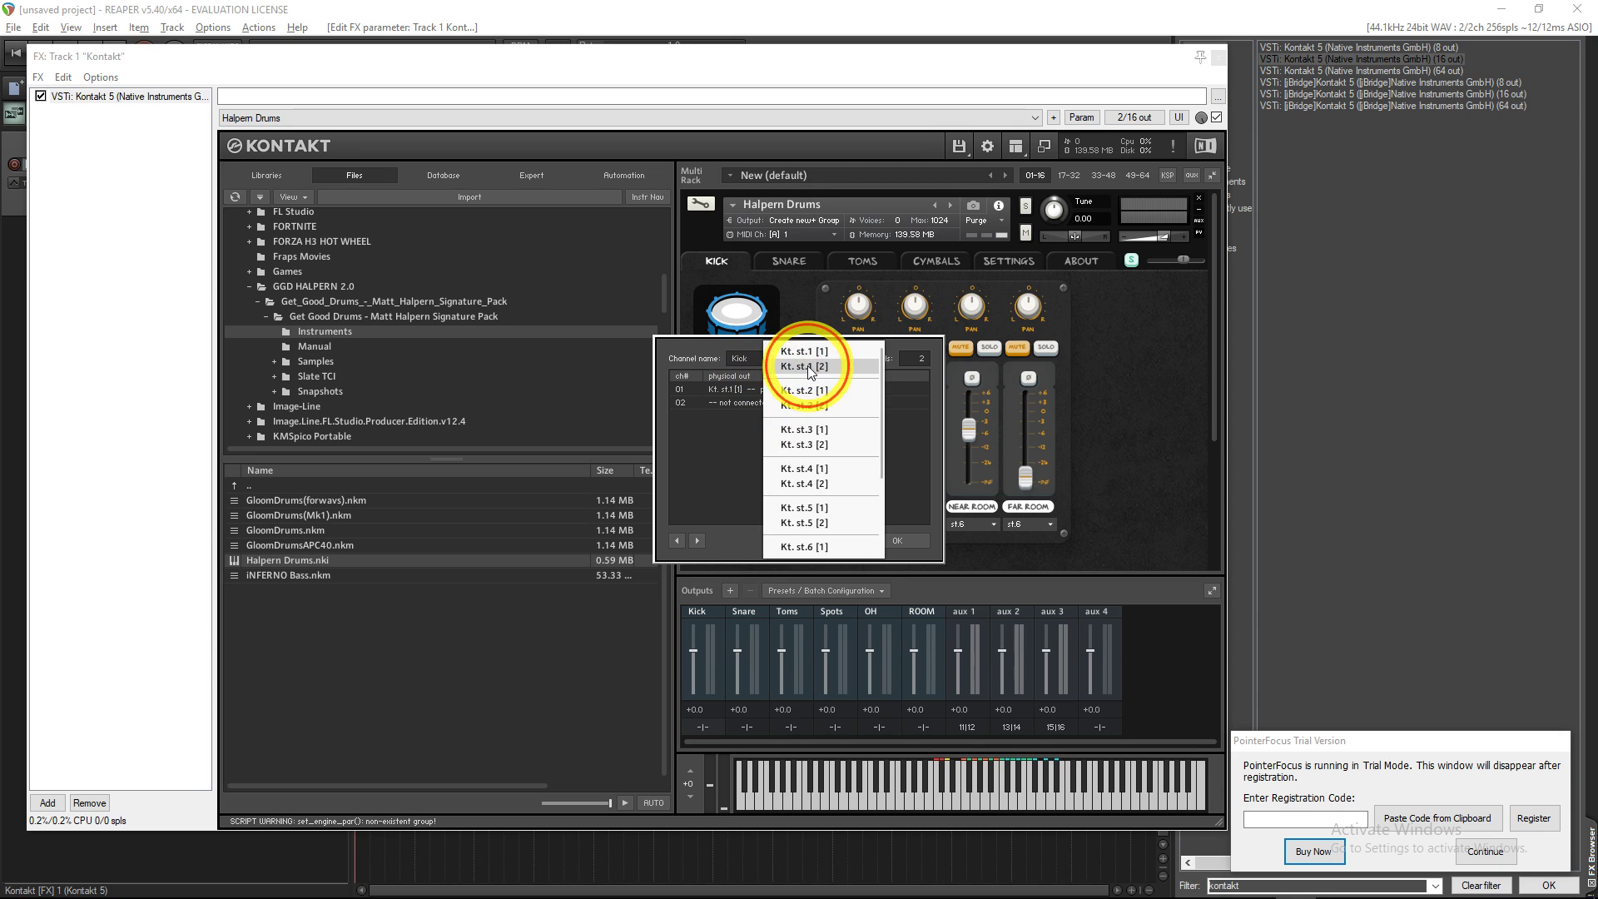
pyautogui.click(795, 366)
pyautogui.click(890, 540)
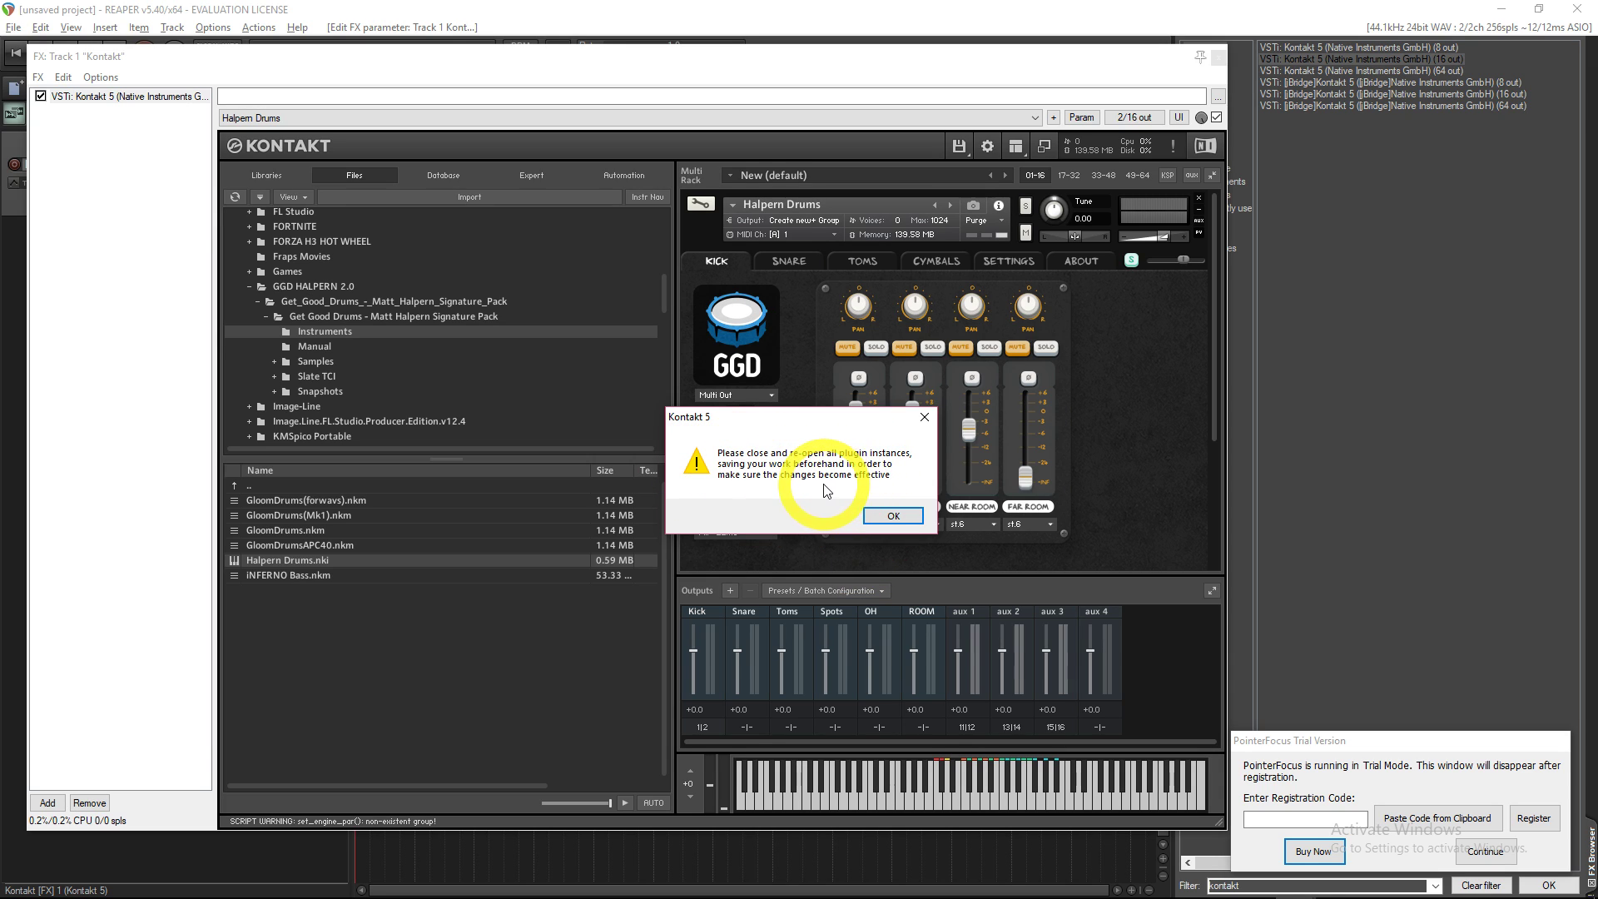
pyautogui.click(872, 522)
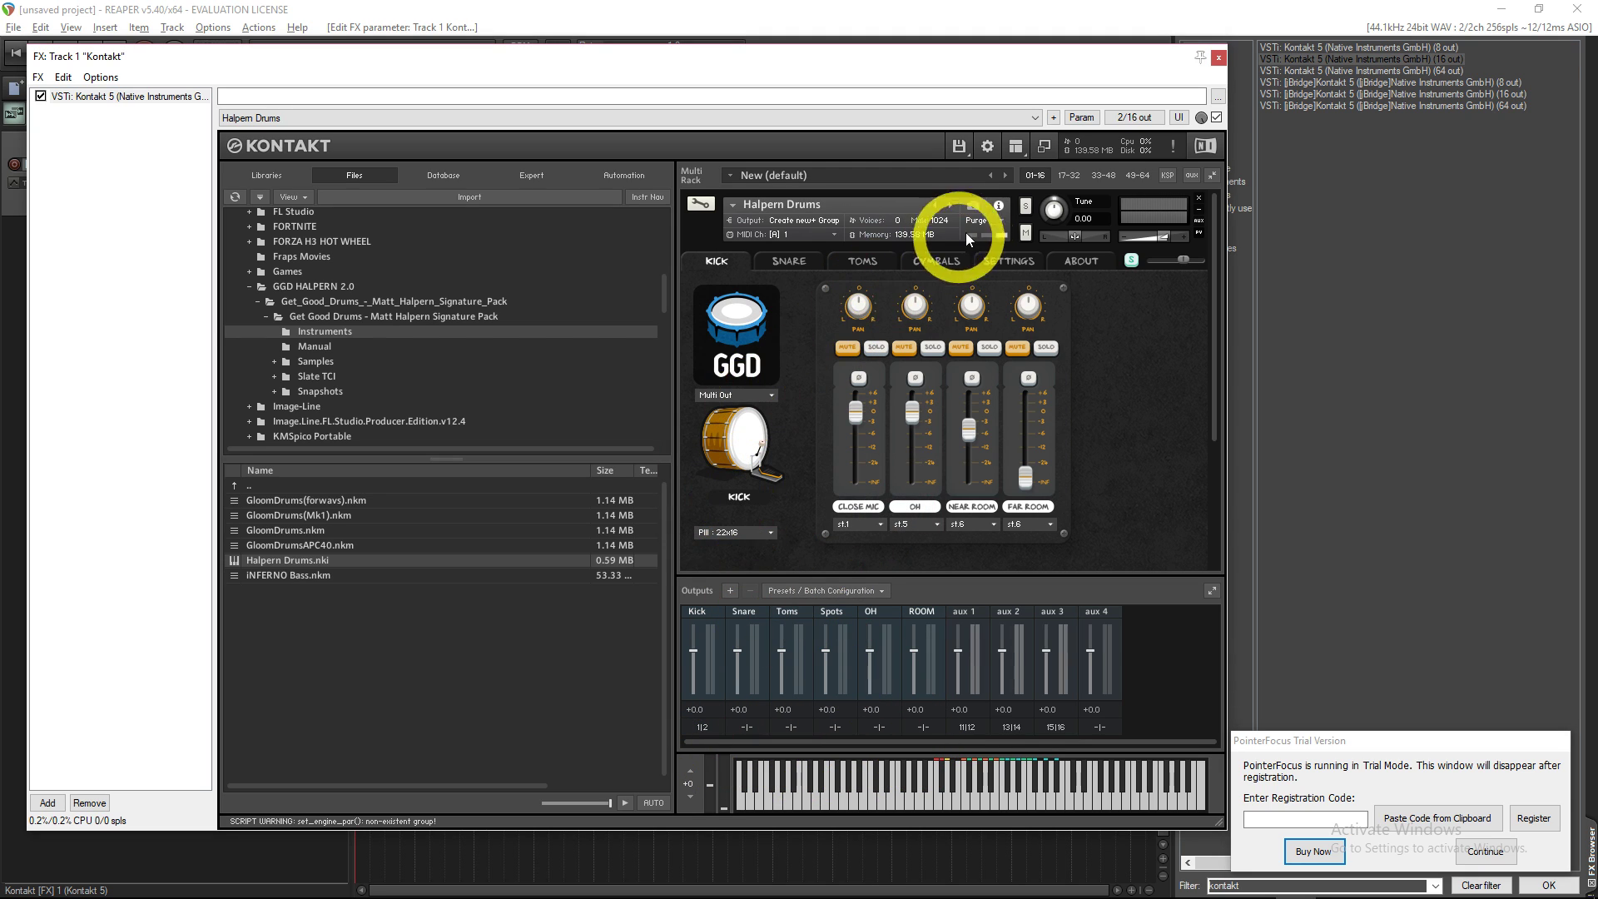
# Route the Snare output's channels to Kt. st.2 [1] and [2]
pyautogui.click(747, 726)
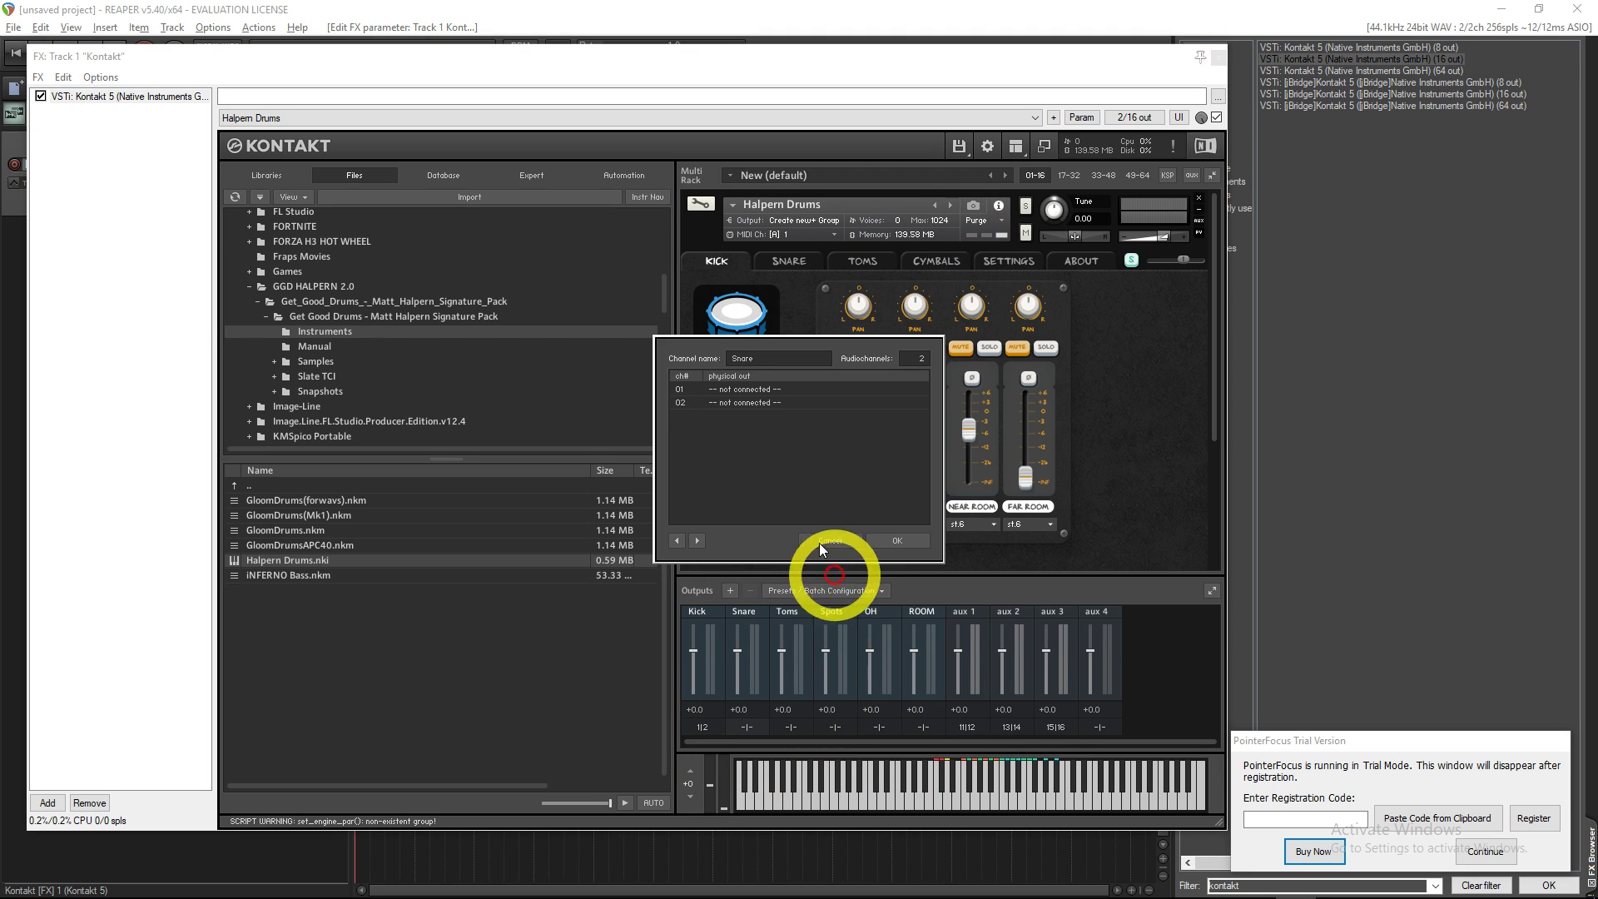
pyautogui.click(772, 389)
pyautogui.click(813, 388)
pyautogui.click(782, 402)
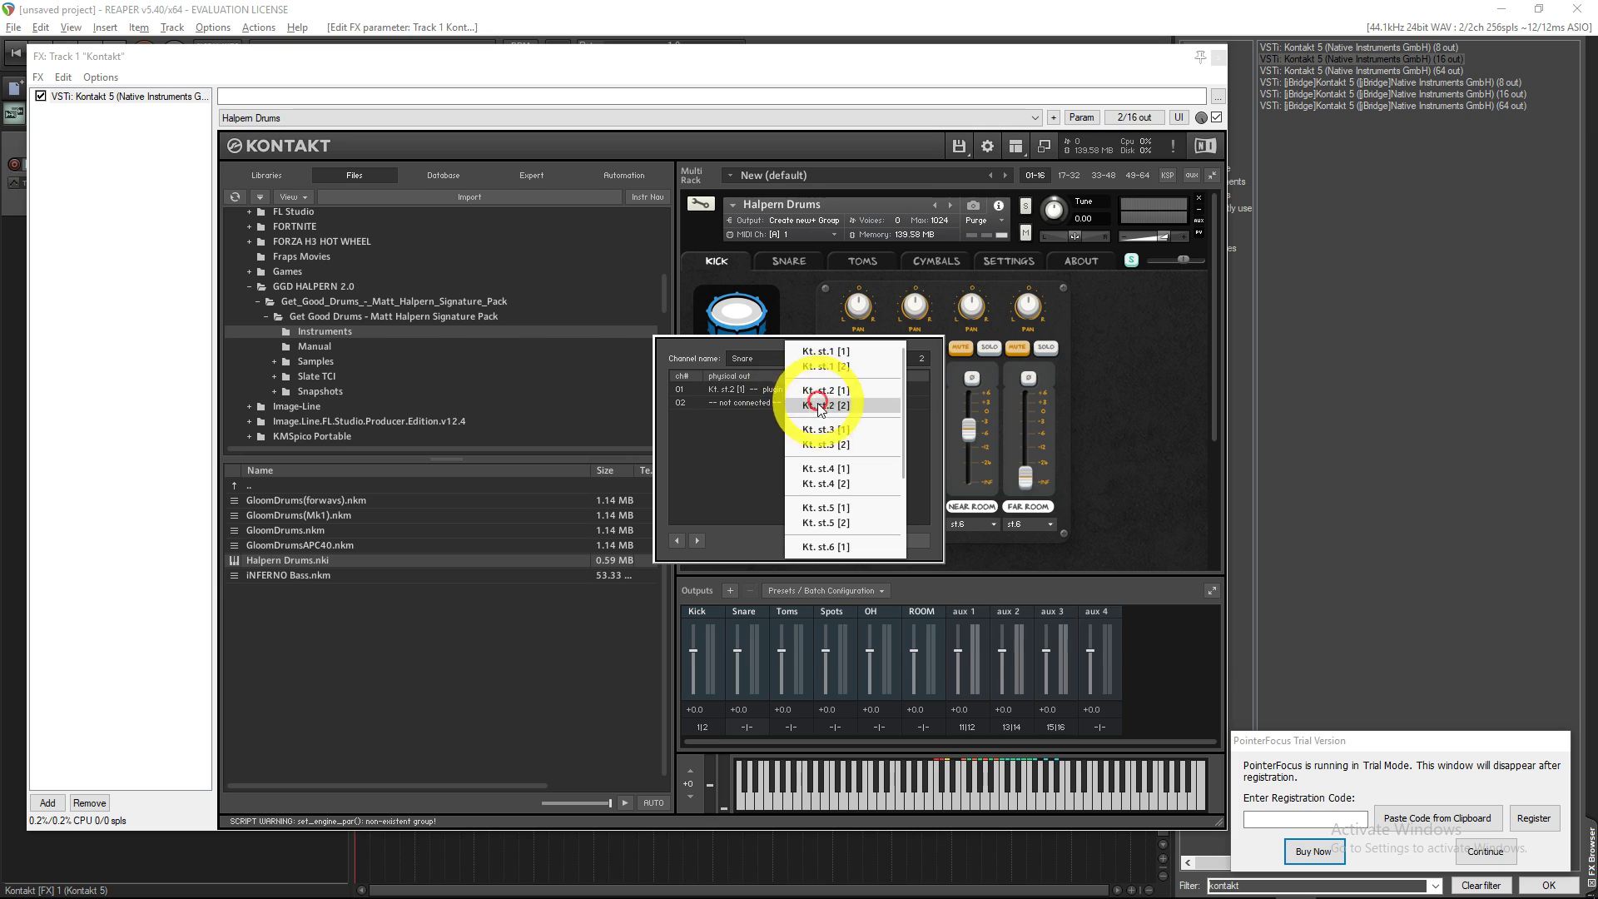
pyautogui.click(820, 416)
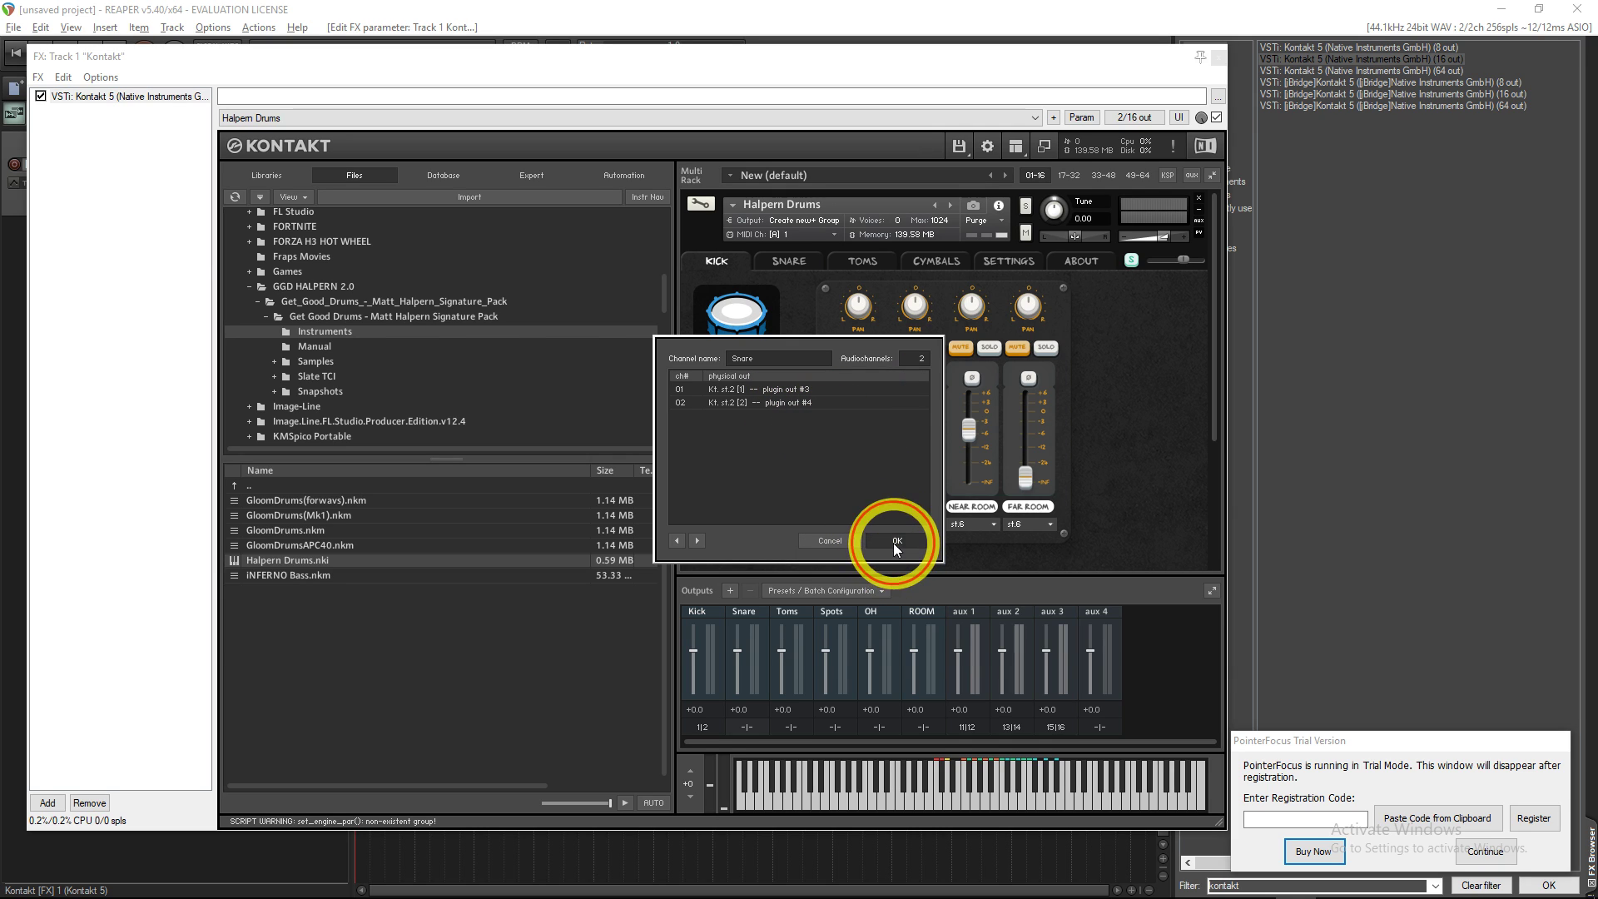
pyautogui.click(893, 543)
# Route the Toms output's channels to Kt. st.3 [1] and [2], plugin outs 5|6
pyautogui.click(798, 737)
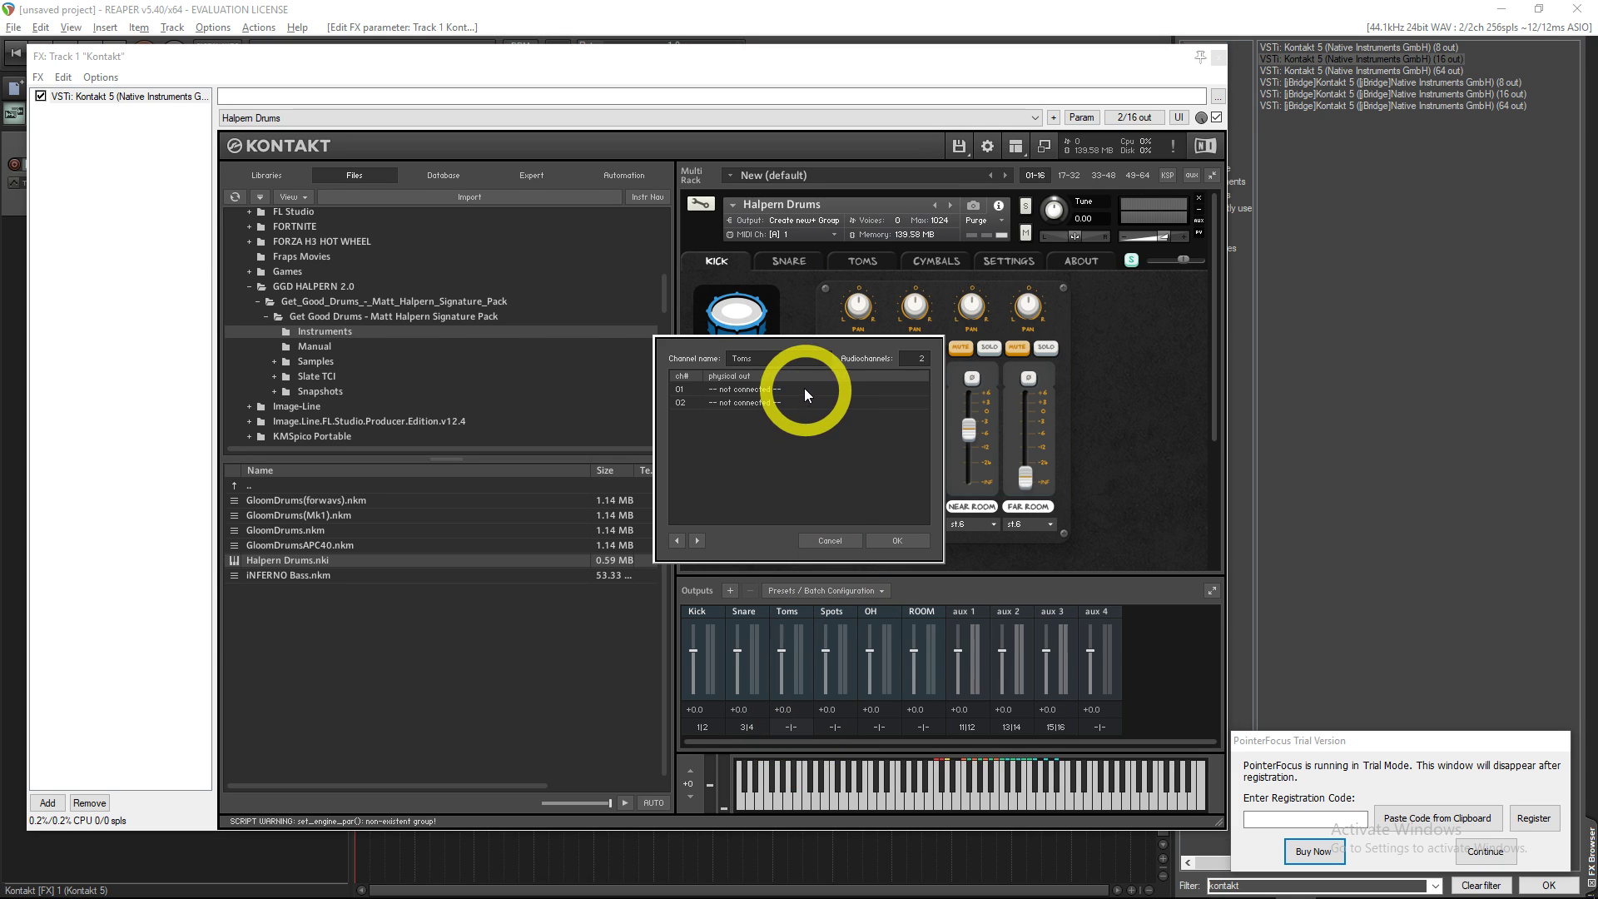
pyautogui.click(802, 388)
pyautogui.click(819, 428)
pyautogui.click(777, 403)
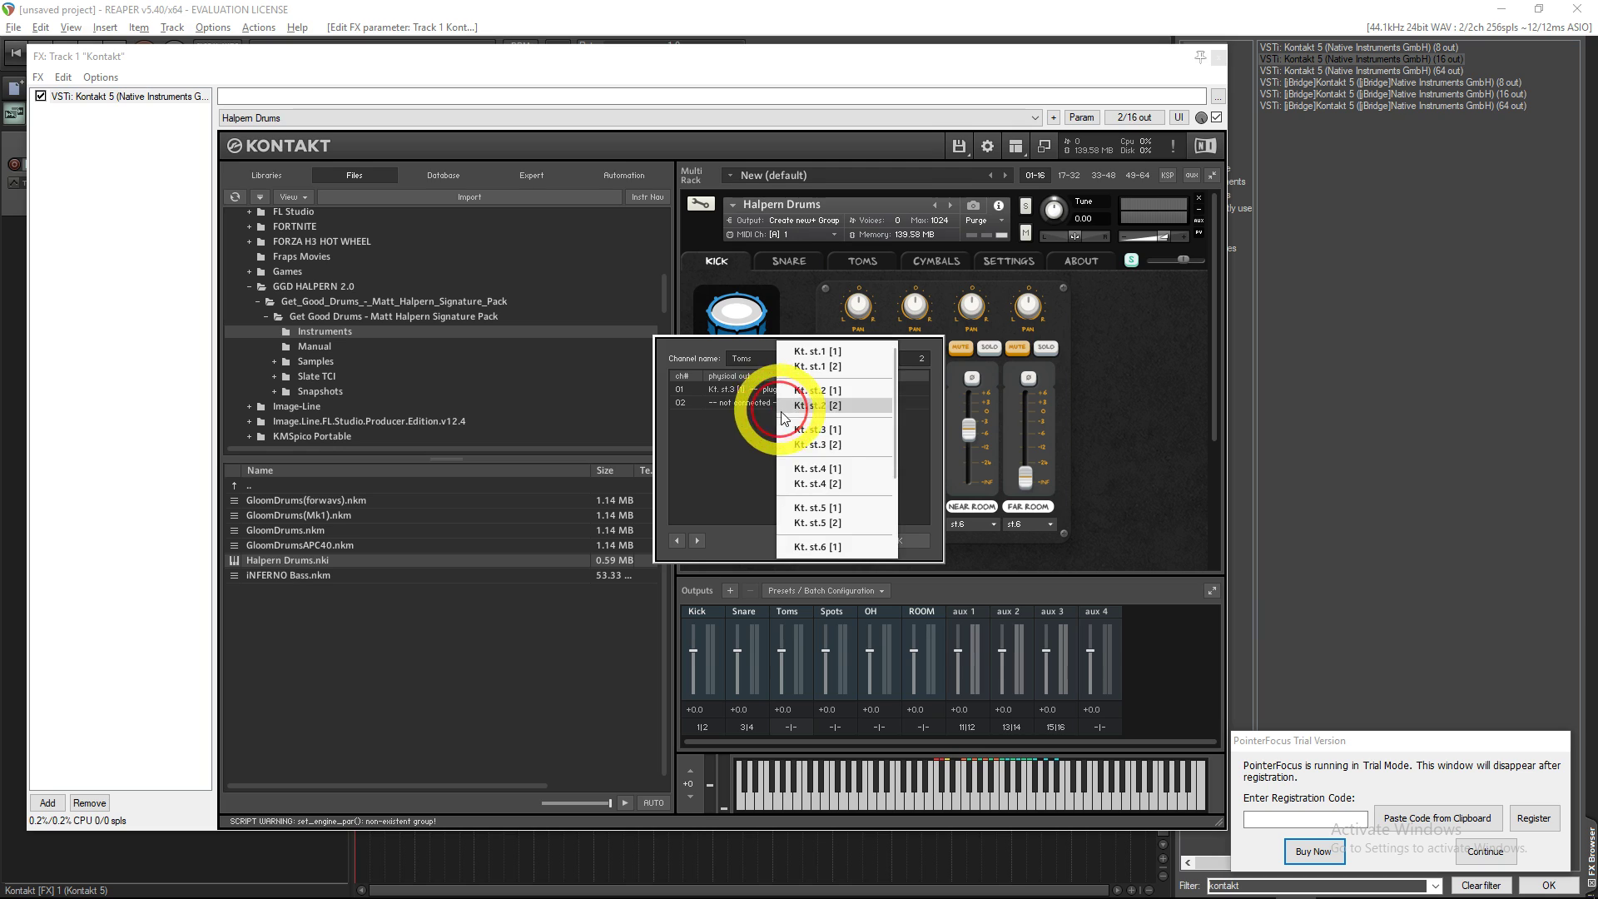
pyautogui.click(816, 445)
pyautogui.click(884, 541)
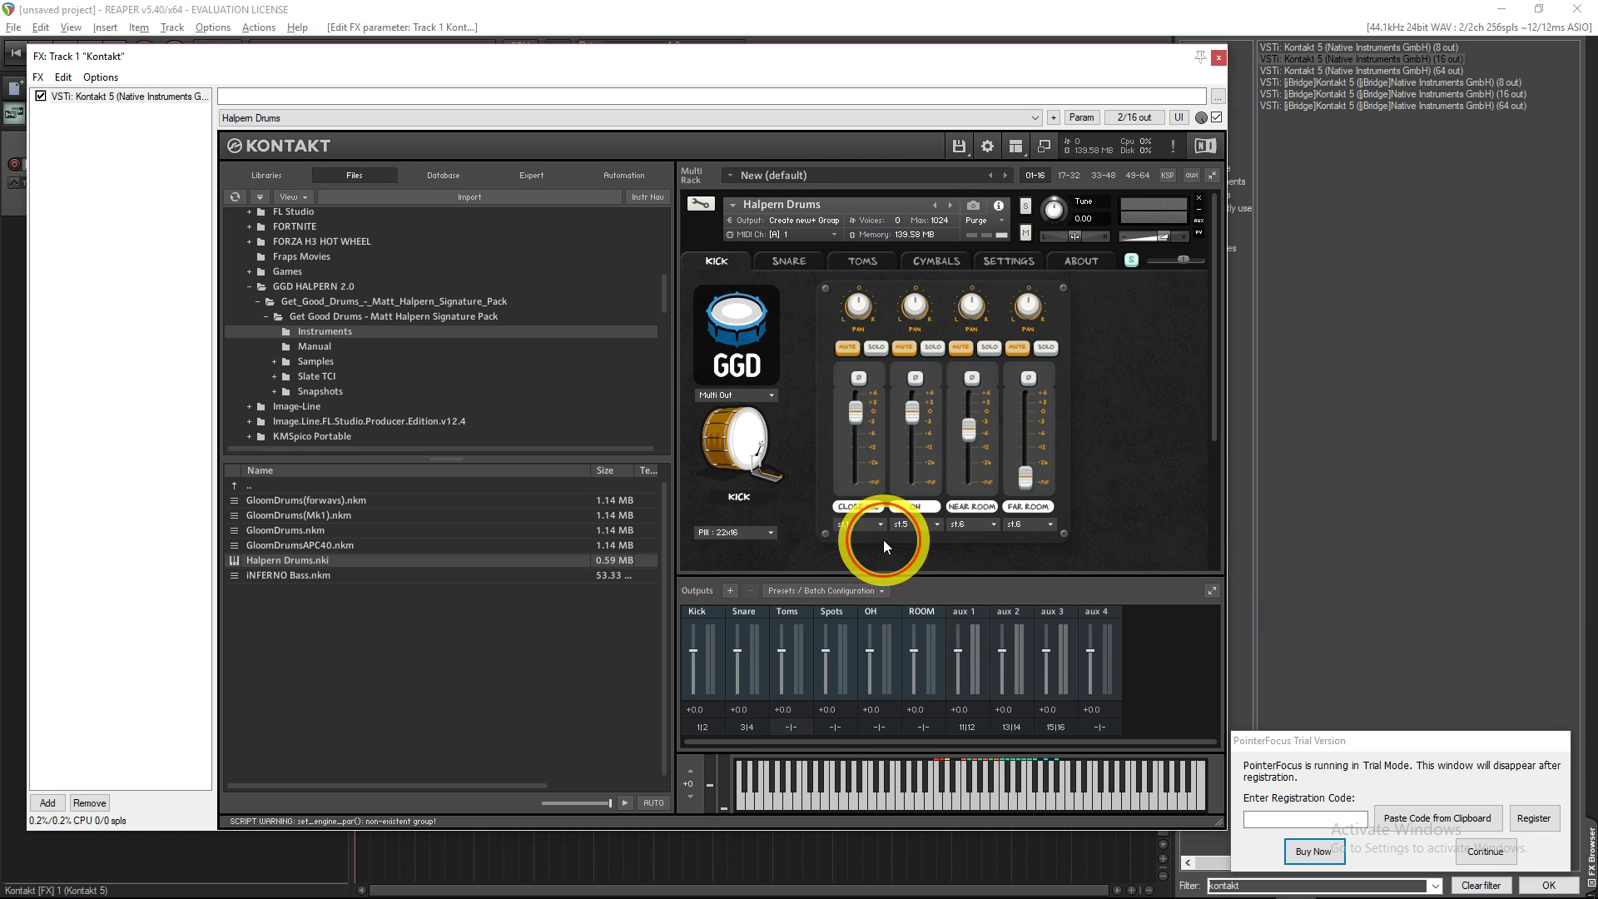
# Route the Spots output's channels to Kt. st.4 [1] and [2], plugin outs 7|8
pyautogui.click(824, 730)
pyautogui.click(745, 389)
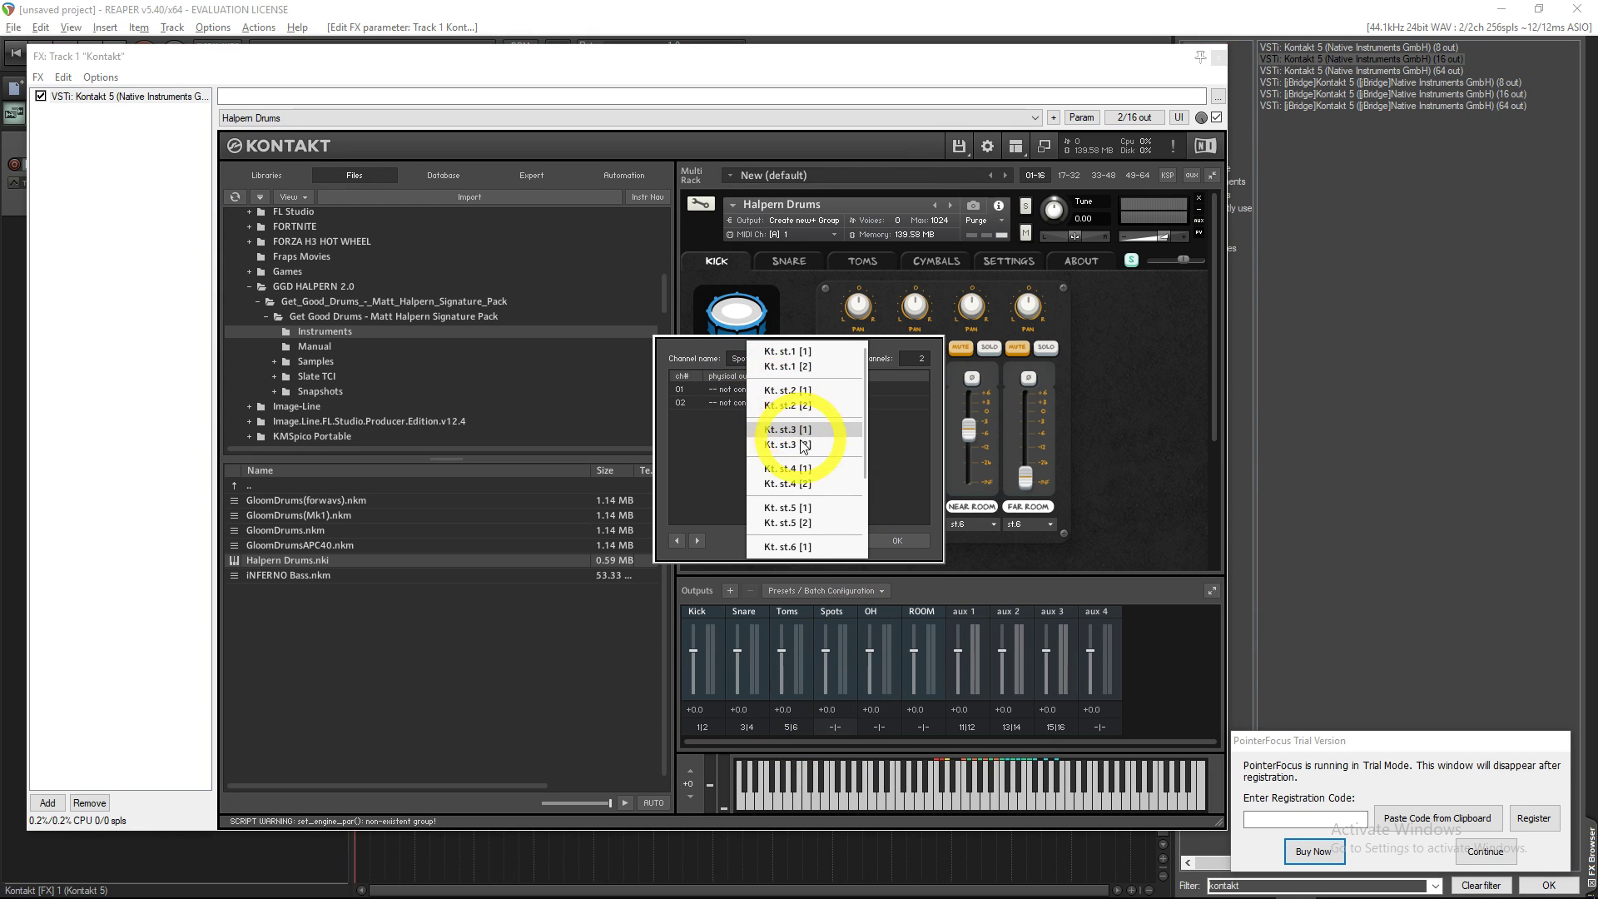
pyautogui.click(795, 469)
pyautogui.click(790, 404)
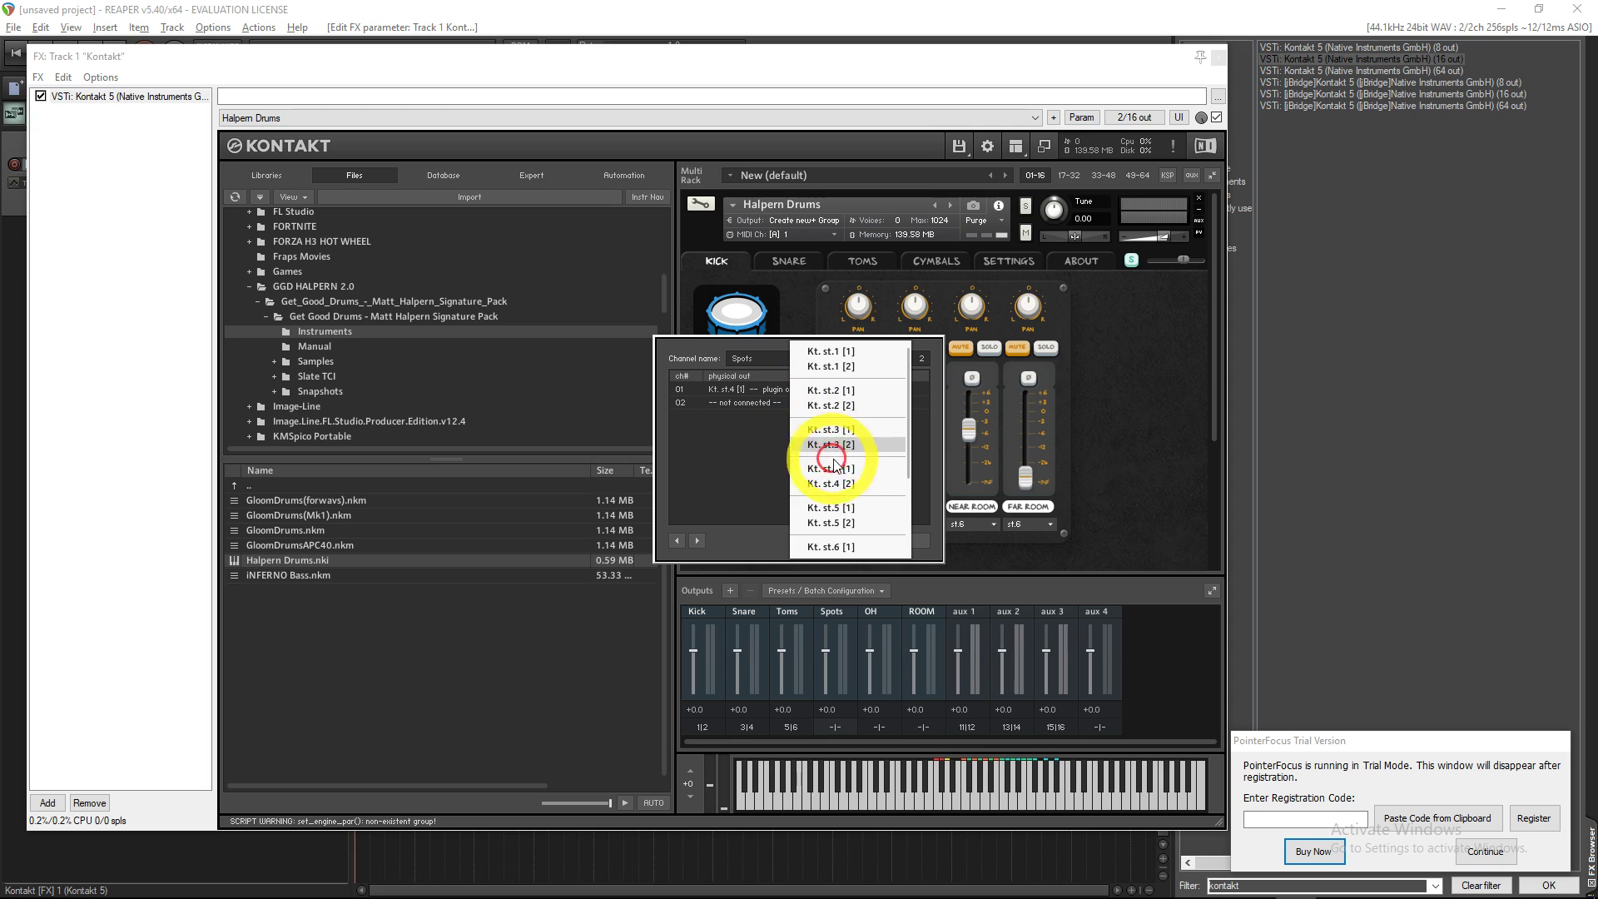
pyautogui.click(832, 473)
pyautogui.click(897, 542)
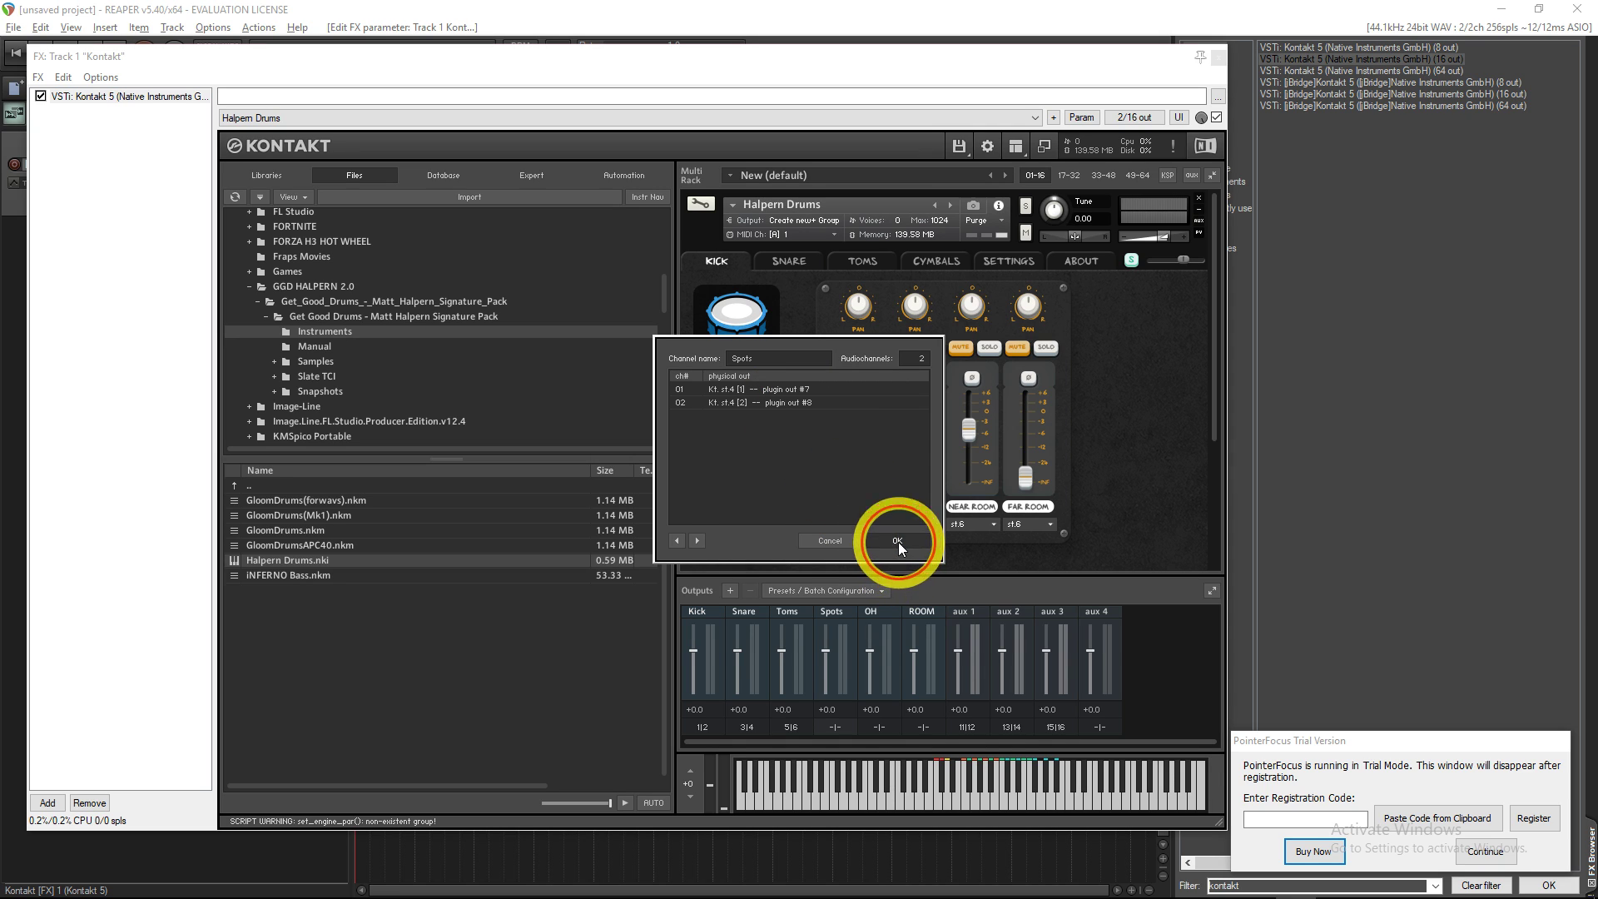
# Route the OH output's channels to Kt. st.5 [1] and [2], plugin outs 9|10
pyautogui.click(870, 717)
pyautogui.click(776, 393)
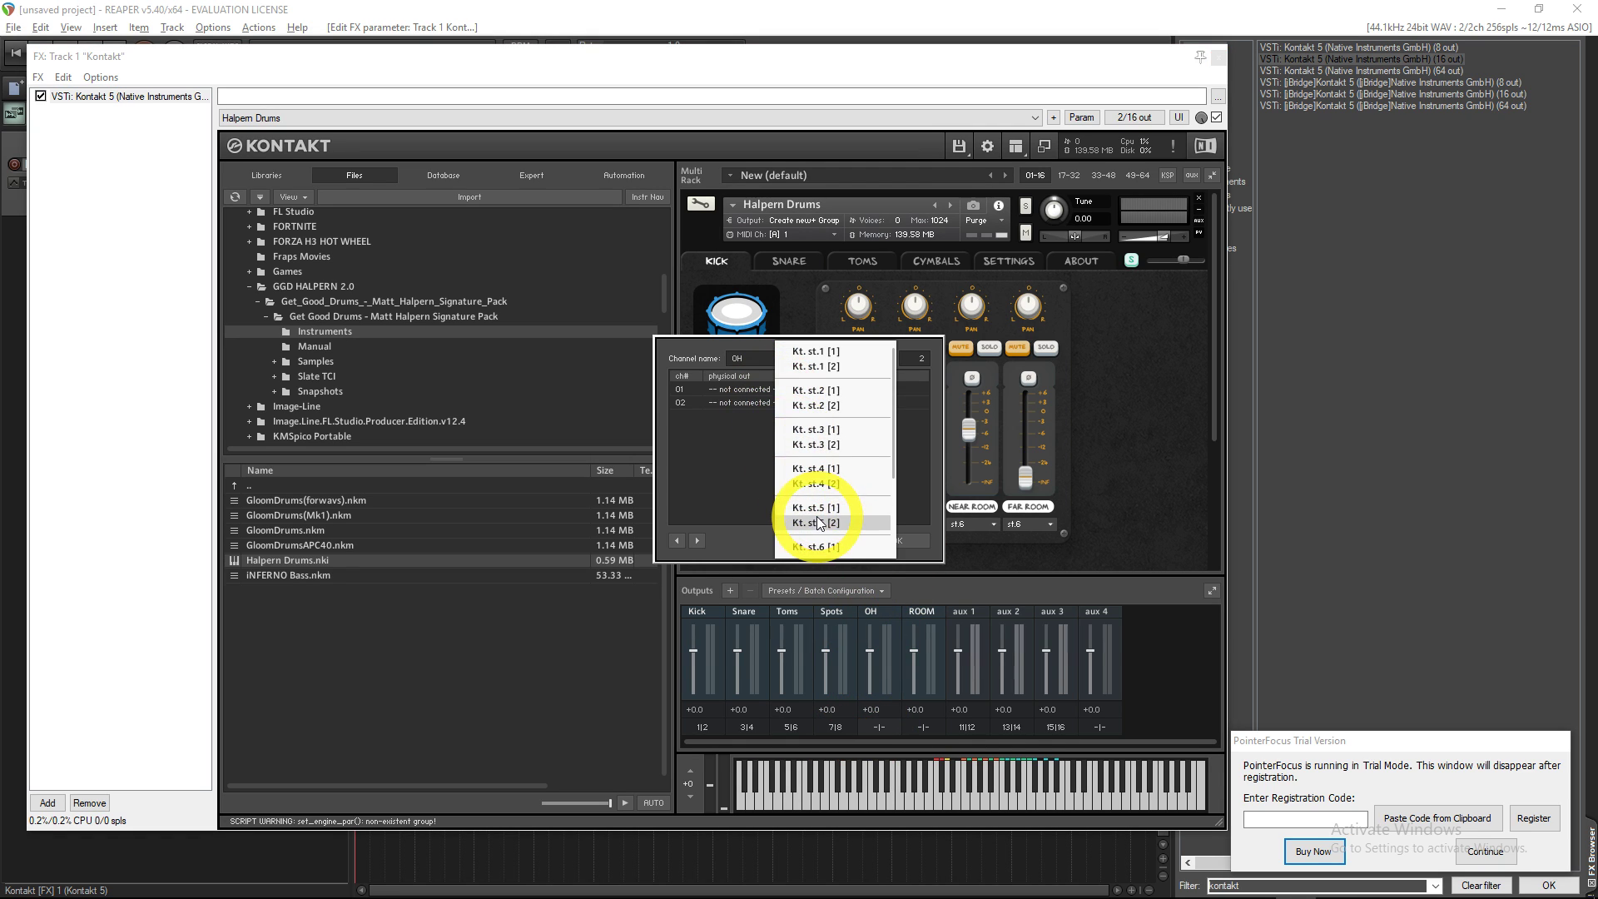
pyautogui.click(824, 522)
pyautogui.click(789, 403)
pyautogui.click(818, 507)
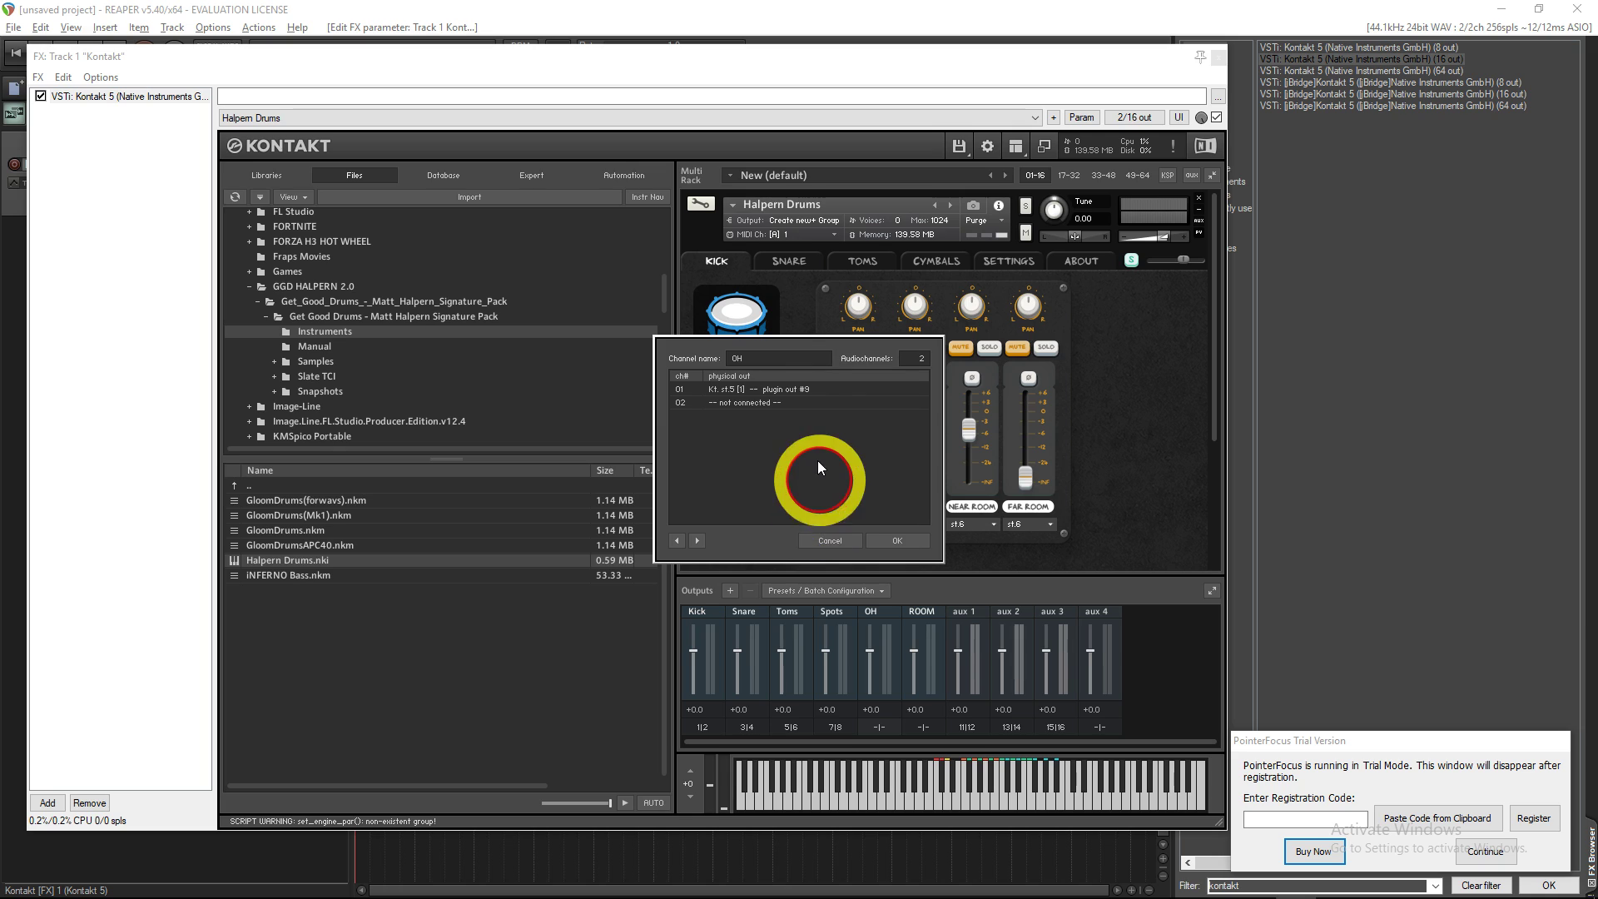
pyautogui.click(806, 403)
pyautogui.click(835, 520)
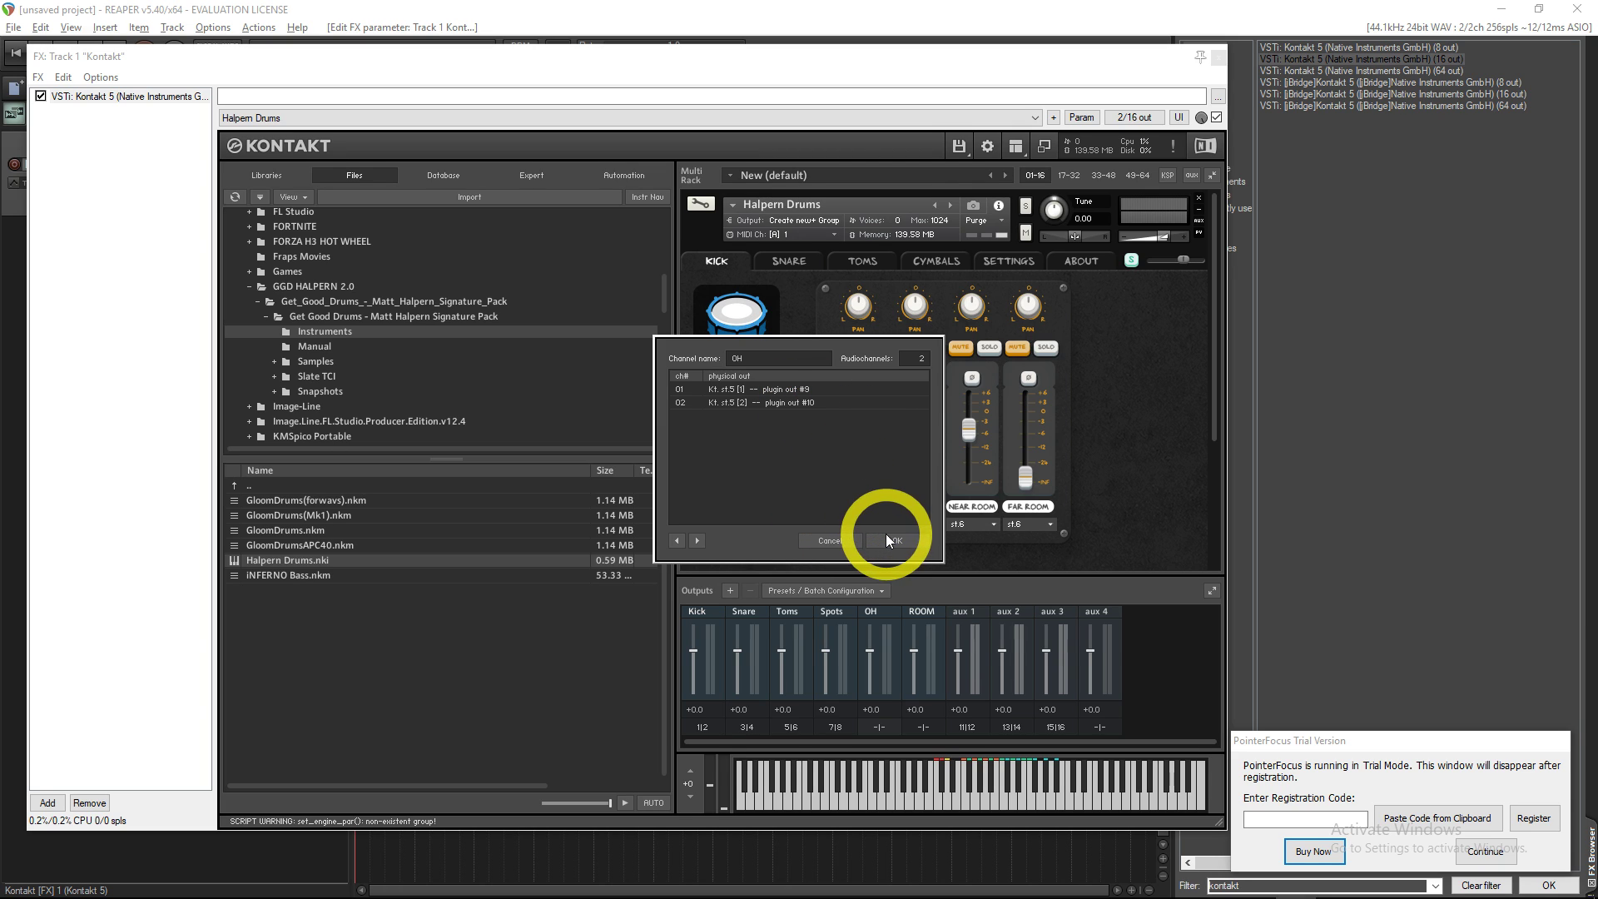
pyautogui.click(887, 536)
# Route the ROOM output's channels to Kt. st.6 [1] and [2], plugin outs 11|12
pyautogui.click(929, 726)
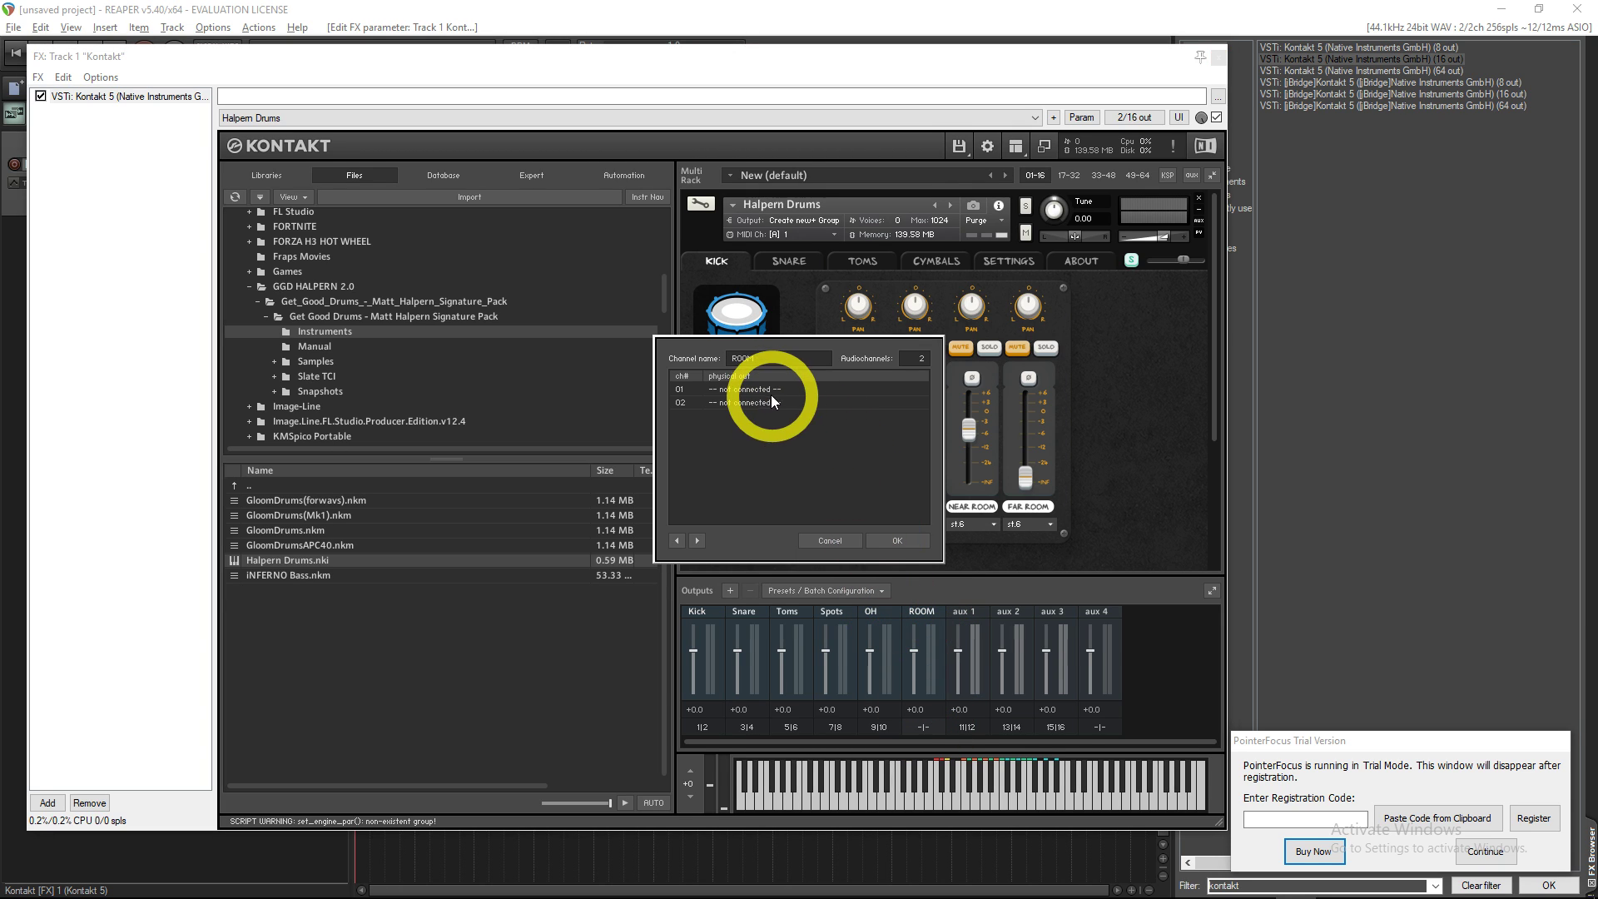
pyautogui.click(760, 388)
pyautogui.click(837, 500)
pyautogui.click(790, 402)
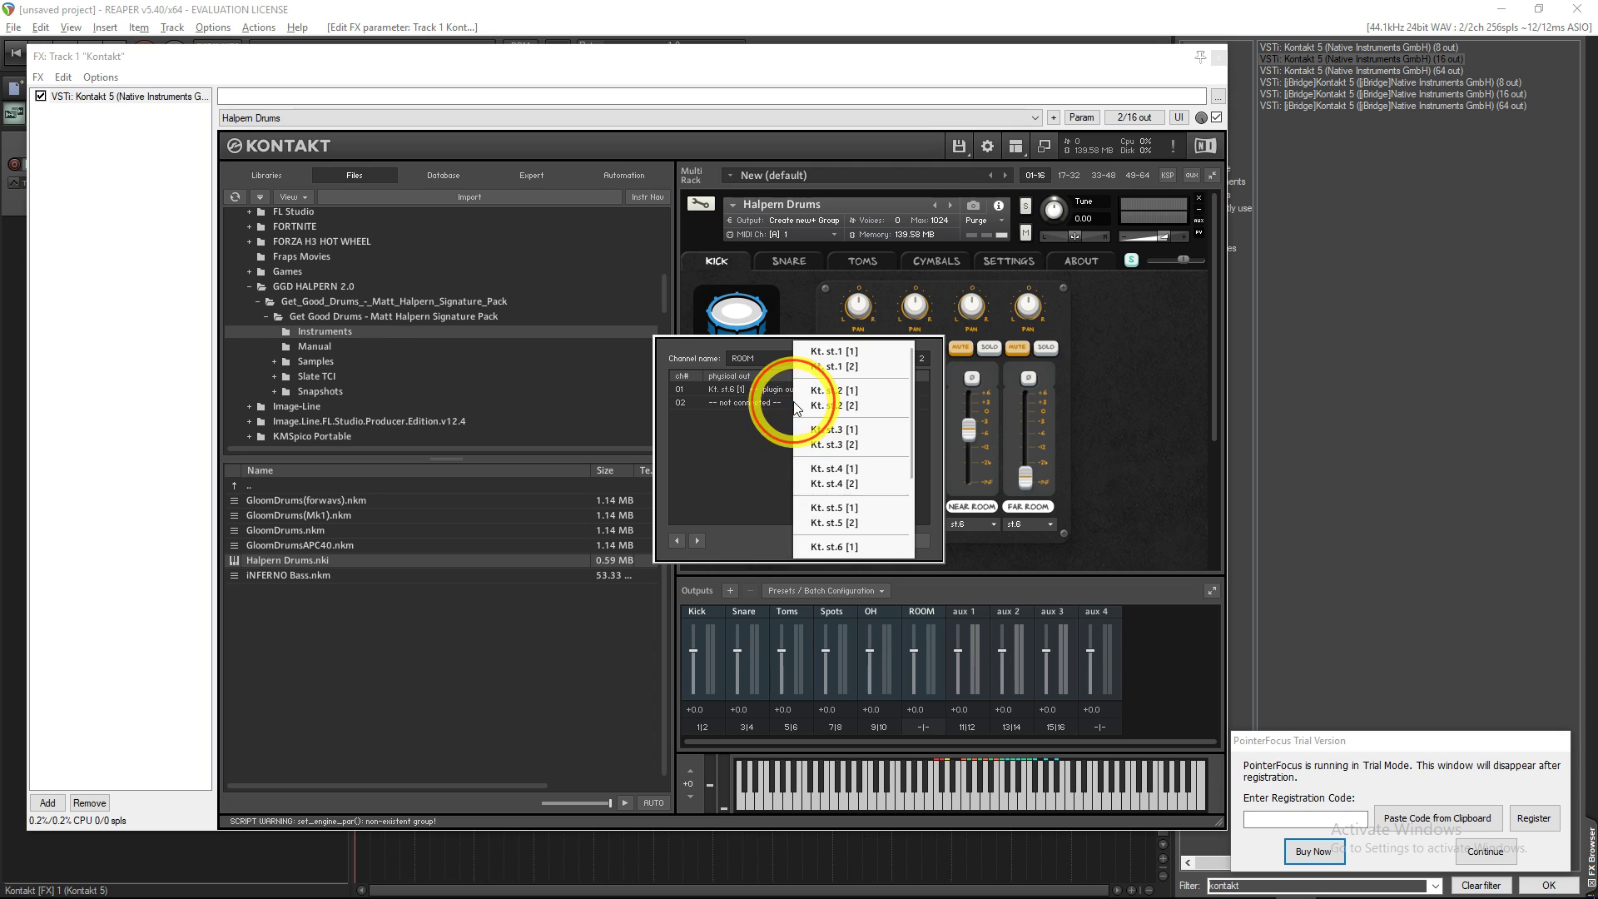
pyautogui.click(856, 524)
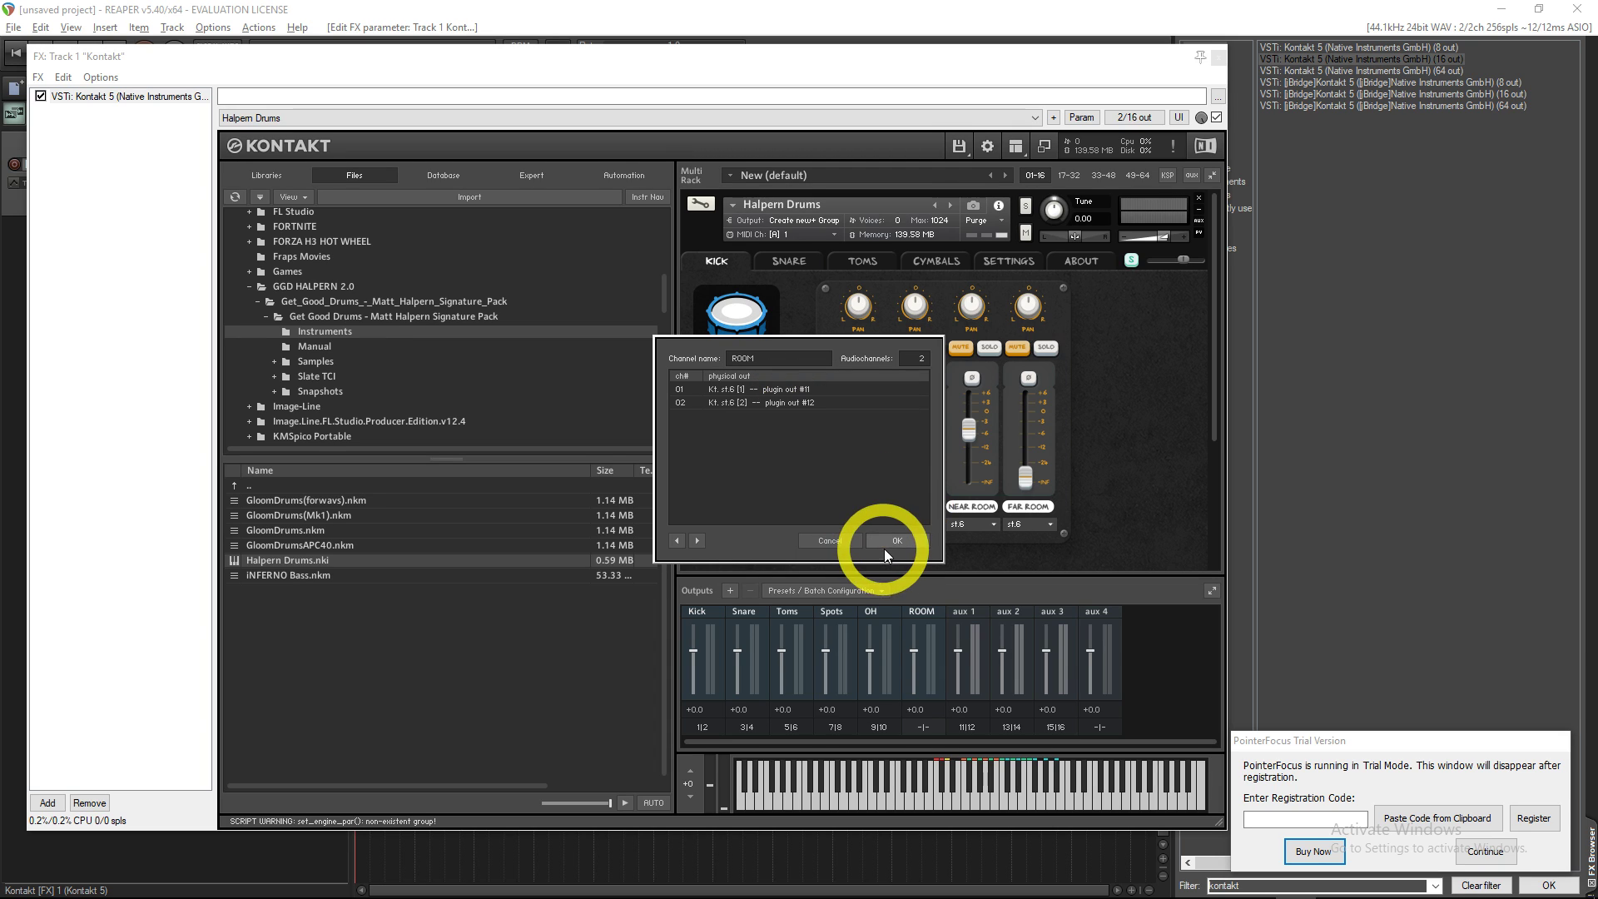
pyautogui.click(887, 541)
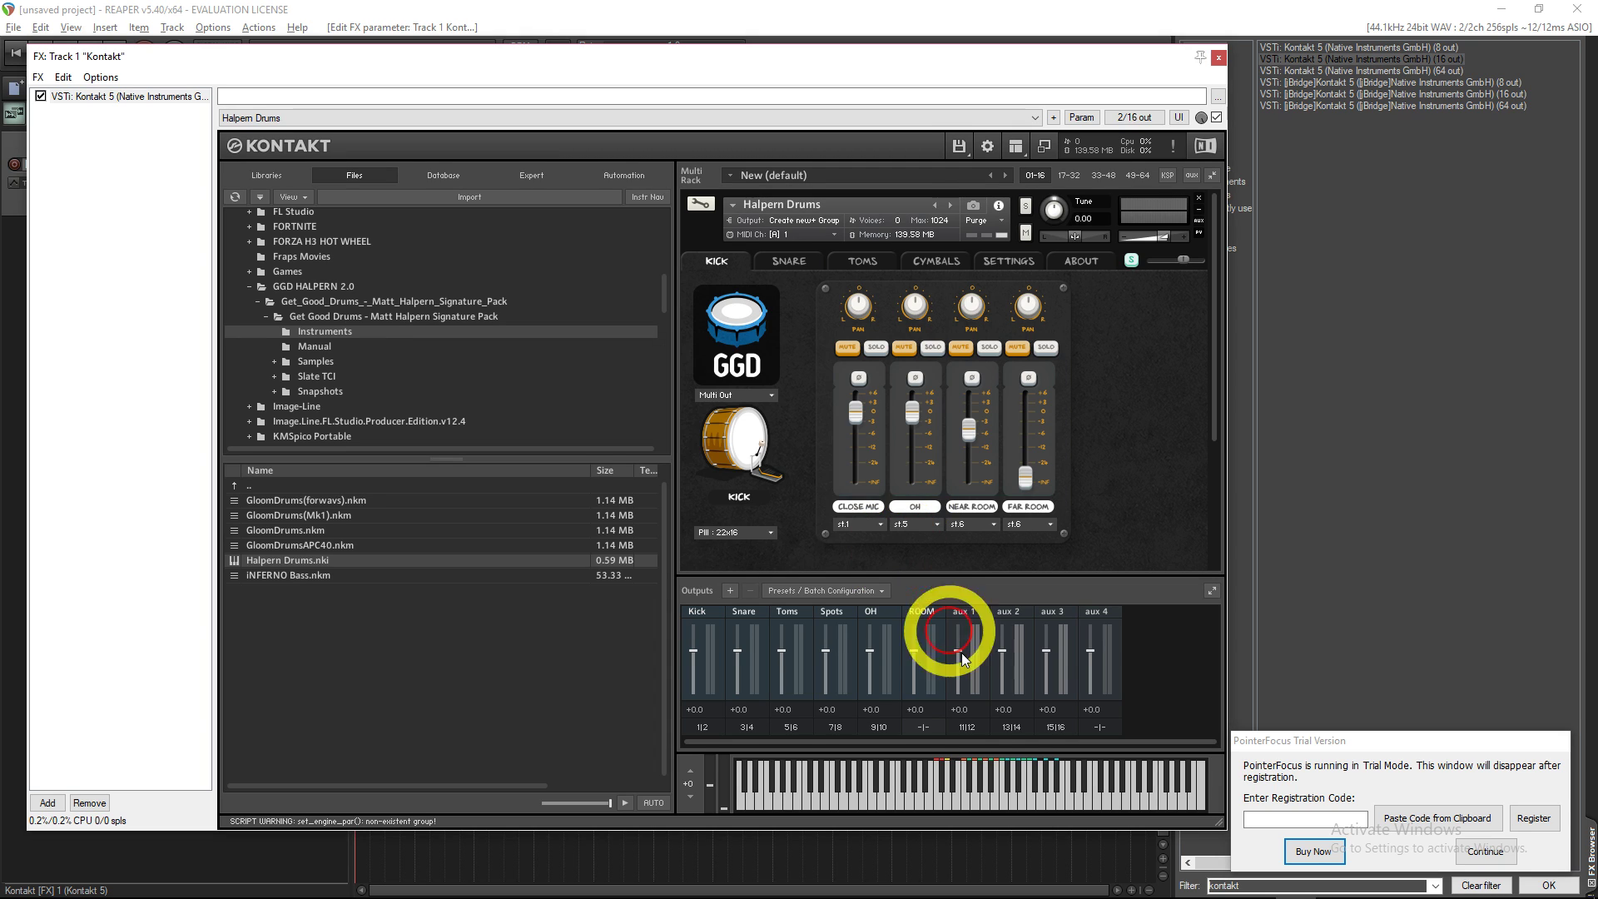
# Set both of Kontakt's aux 1 outputs to '-- not connected --'
pyautogui.click(966, 729)
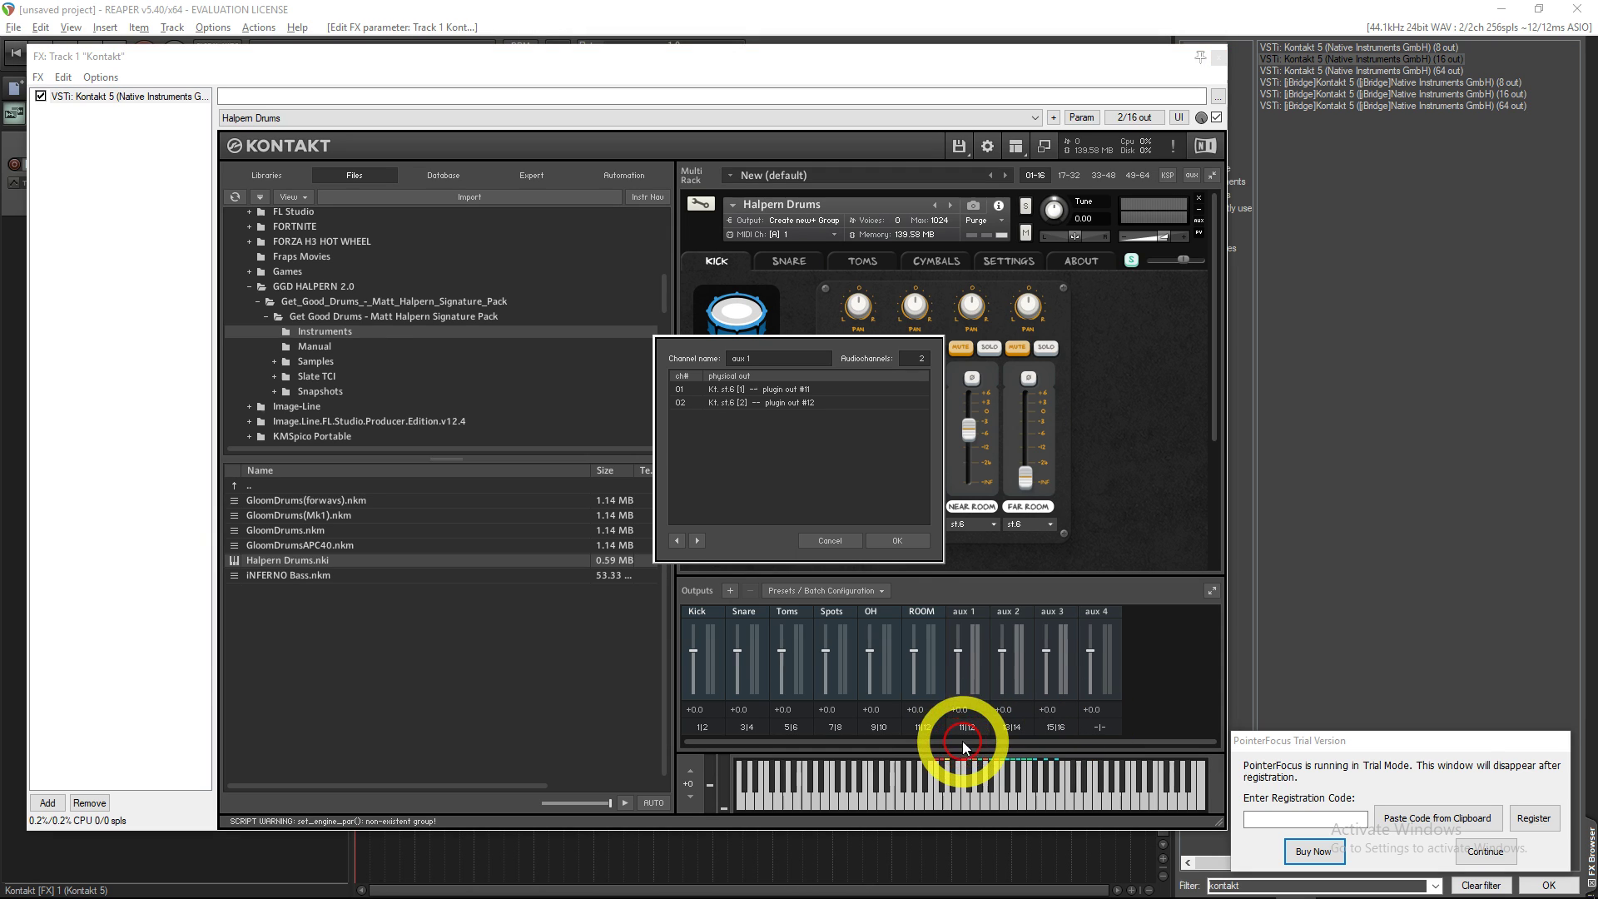
pyautogui.click(803, 393)
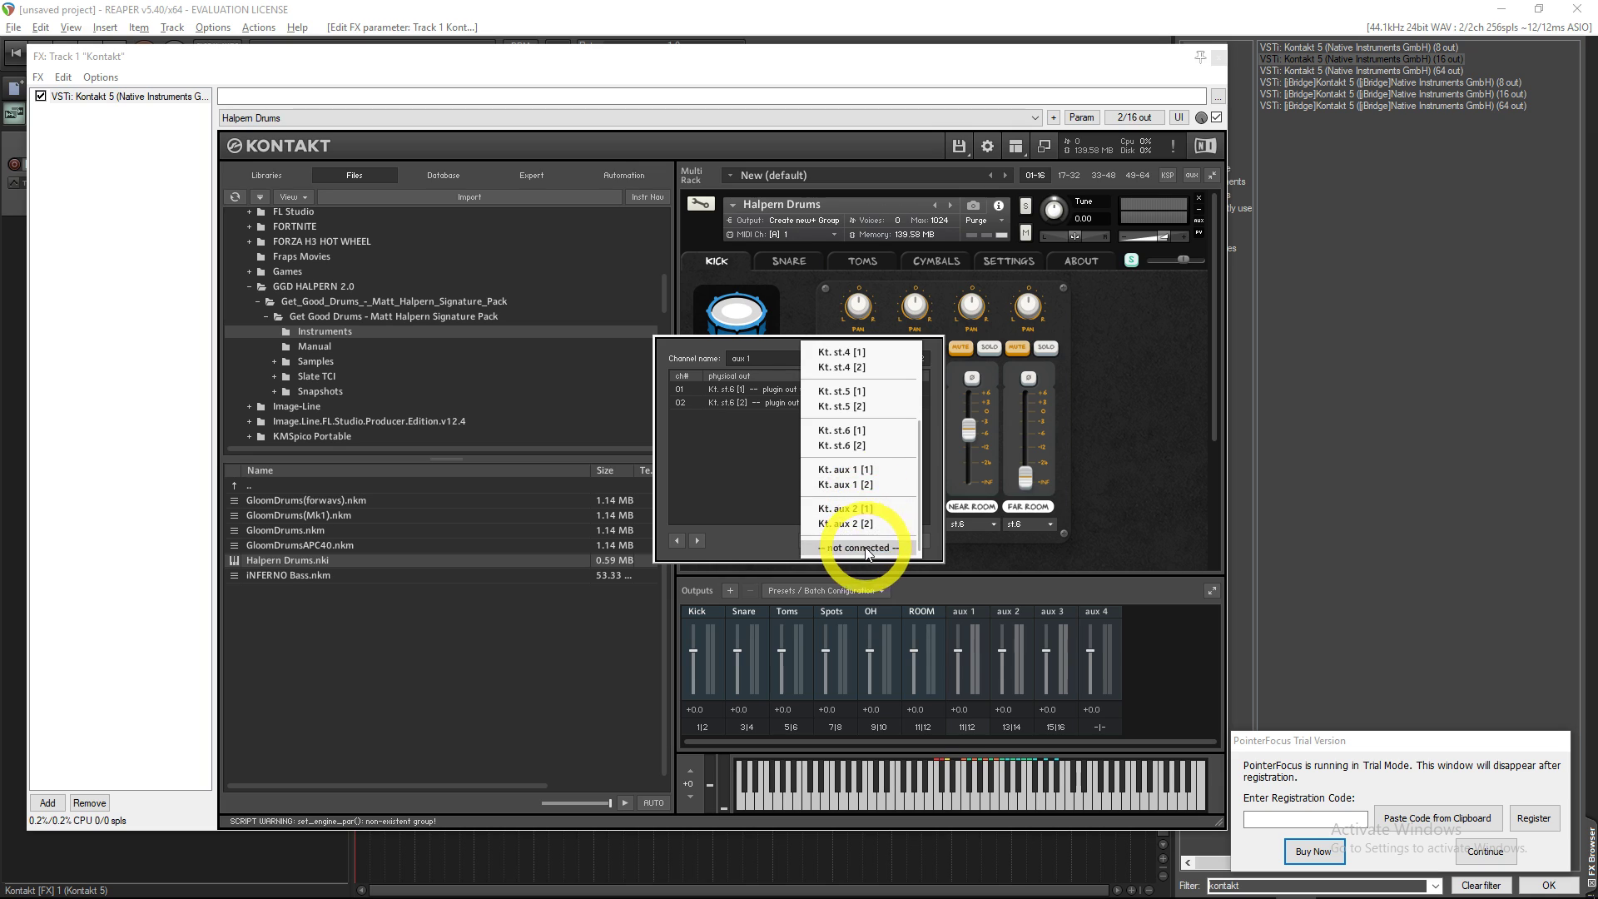
pyautogui.click(858, 547)
pyautogui.click(770, 402)
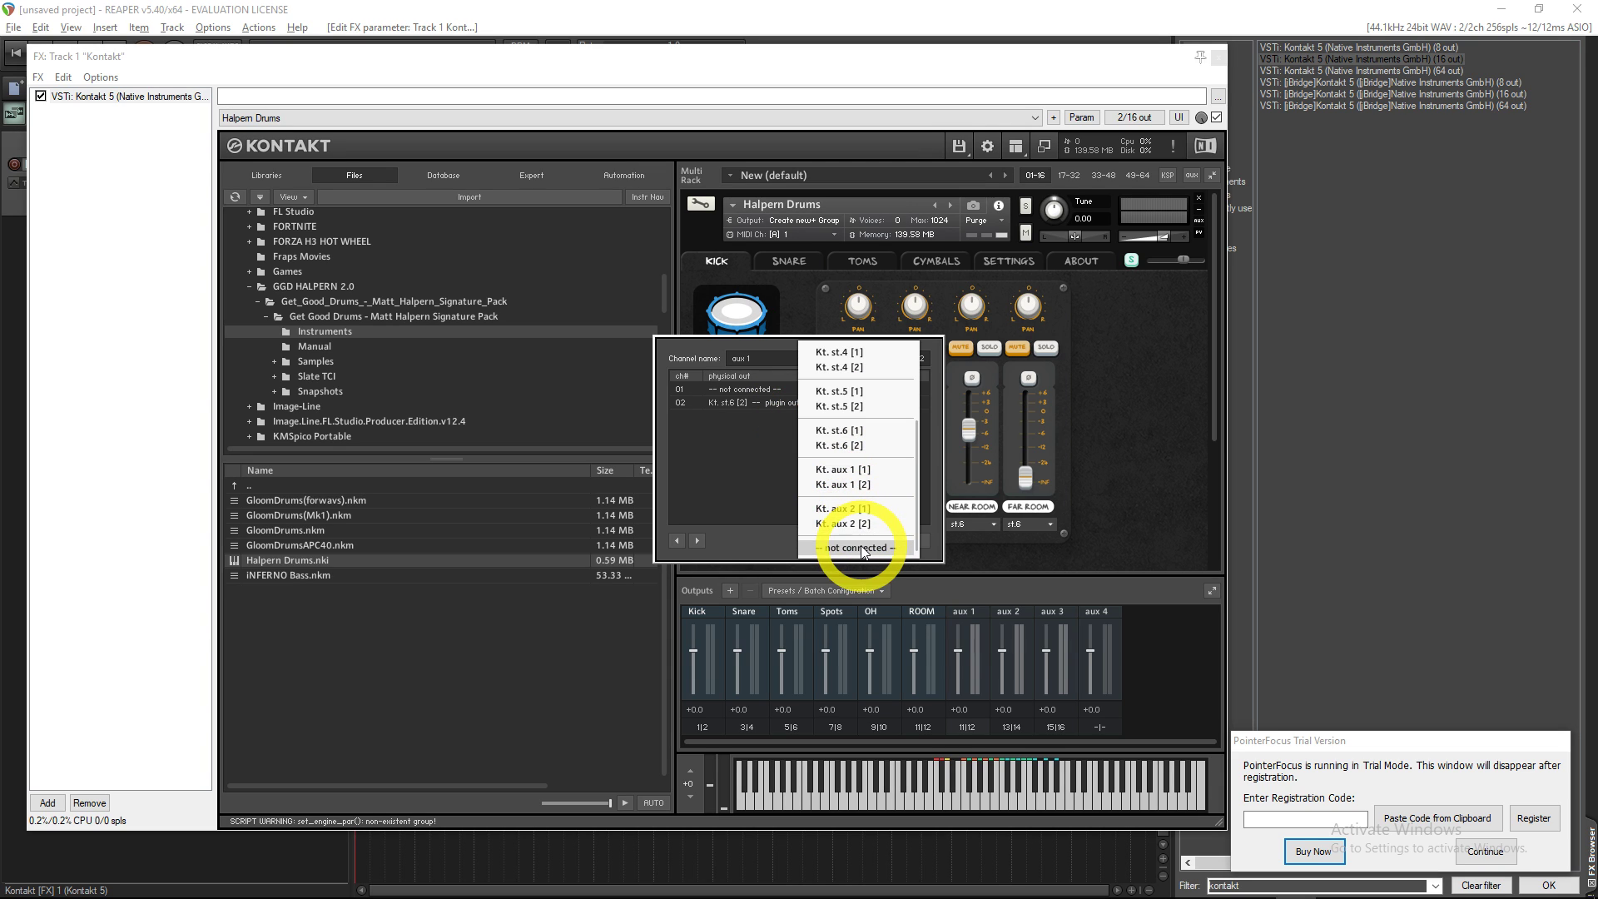
pyautogui.click(866, 545)
pyautogui.click(894, 538)
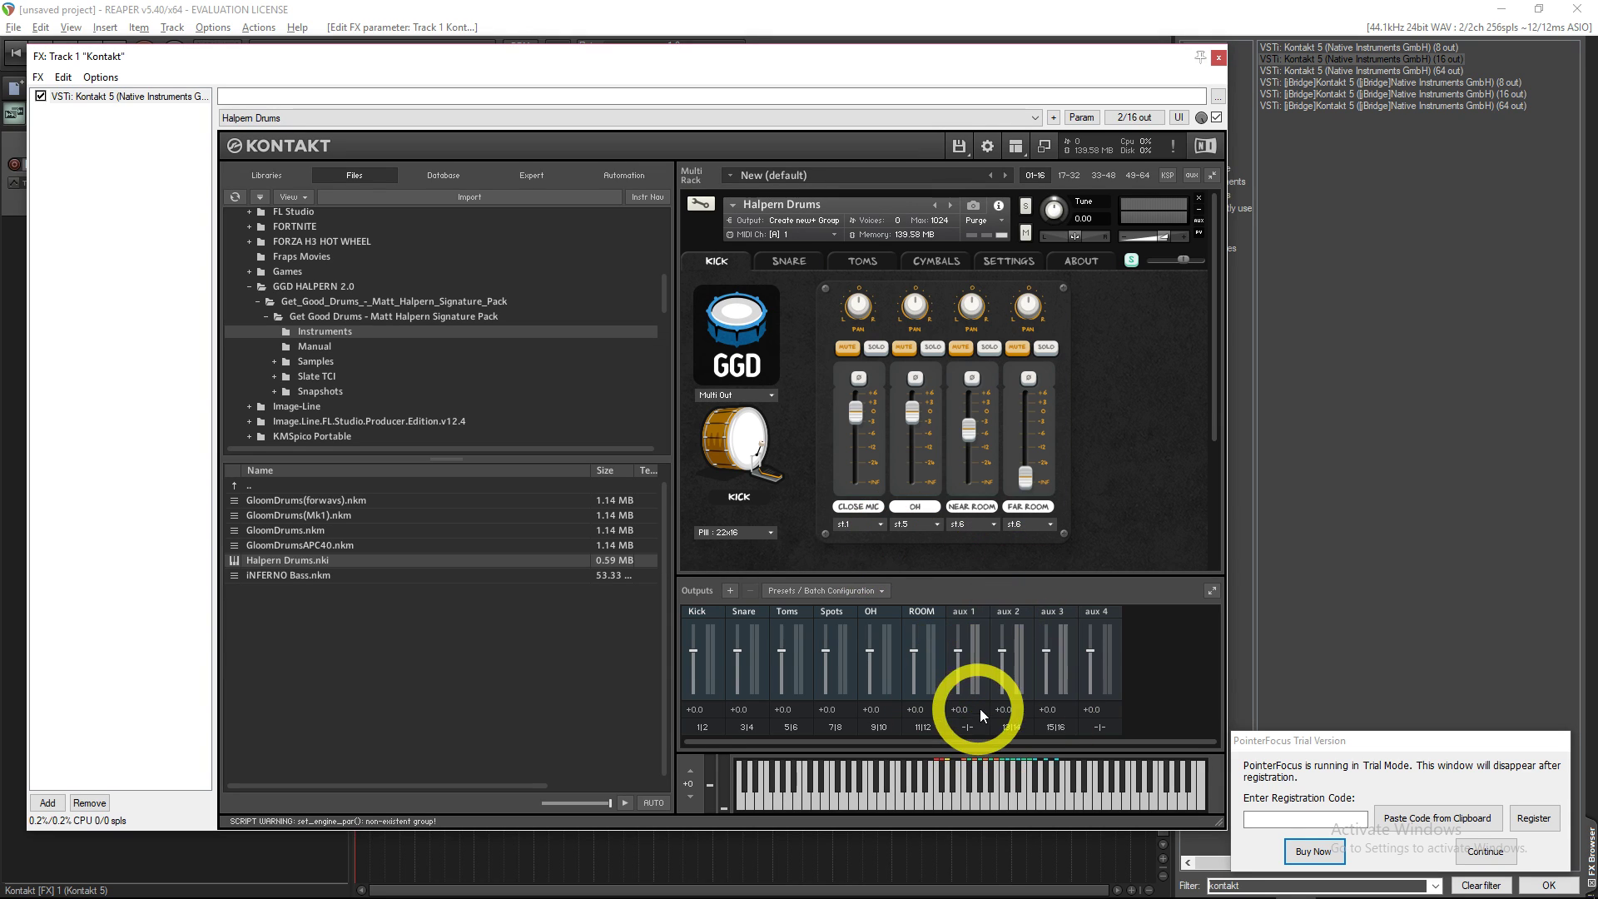
# Disconnect both aux 2 channels from the plugin outputs
pyautogui.click(1012, 730)
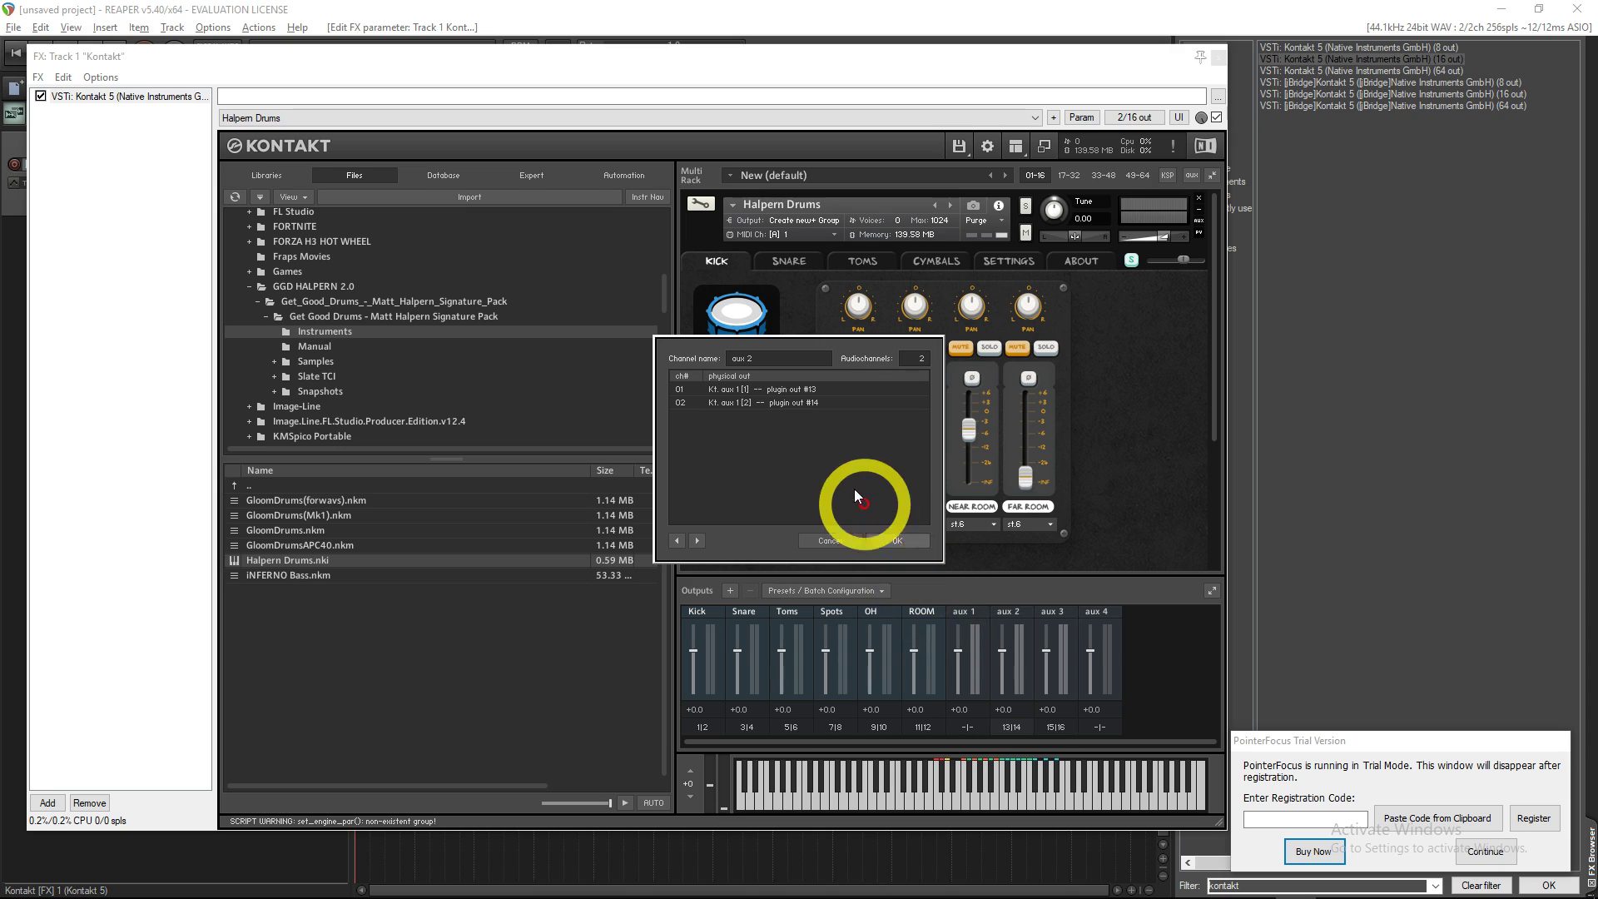
pyautogui.click(799, 389)
pyautogui.scroll(-5, 867, 498)
pyautogui.click(866, 537)
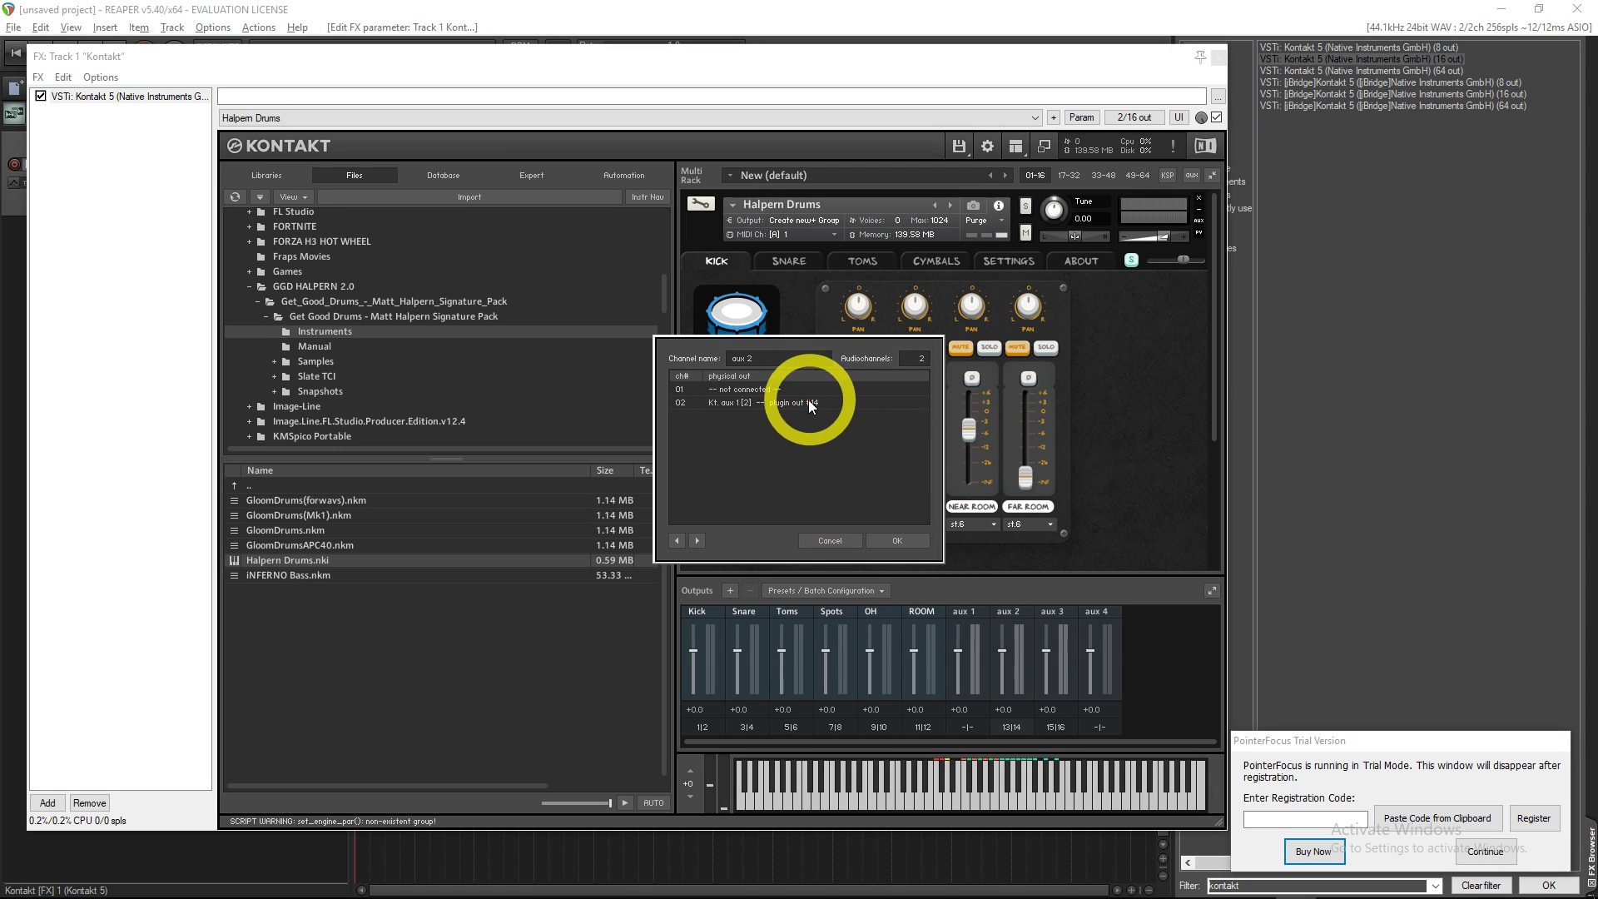
pyautogui.click(803, 392)
pyautogui.scroll(-5, 891, 508)
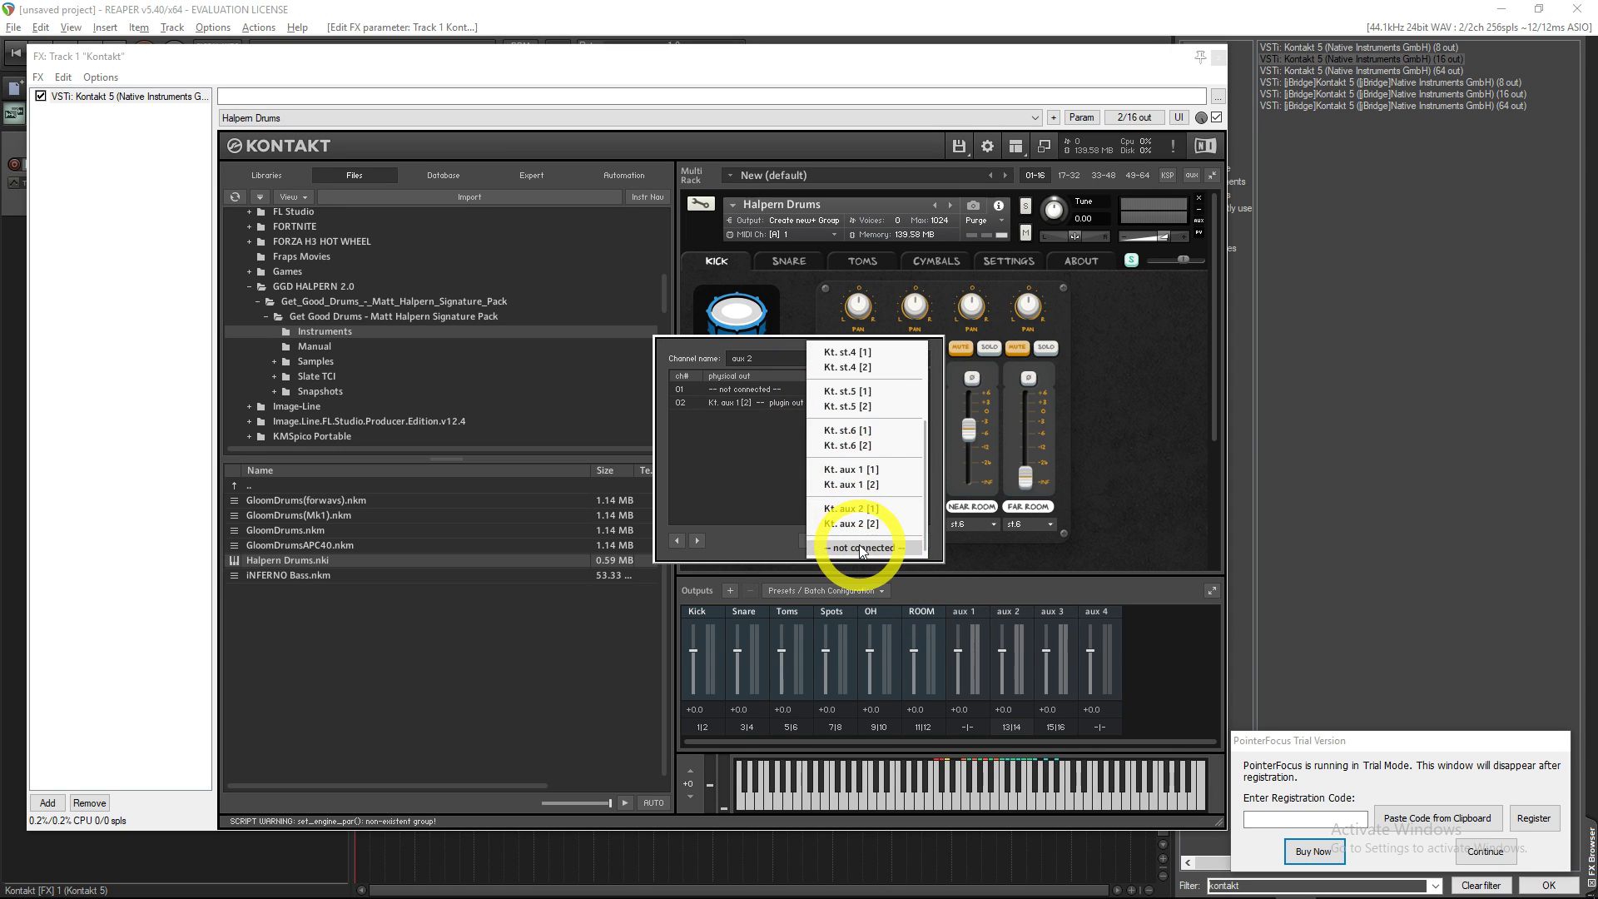
pyautogui.click(889, 538)
pyautogui.click(891, 539)
# Disconnect both aux 3 channels so they no longer feed any output
pyautogui.click(1057, 728)
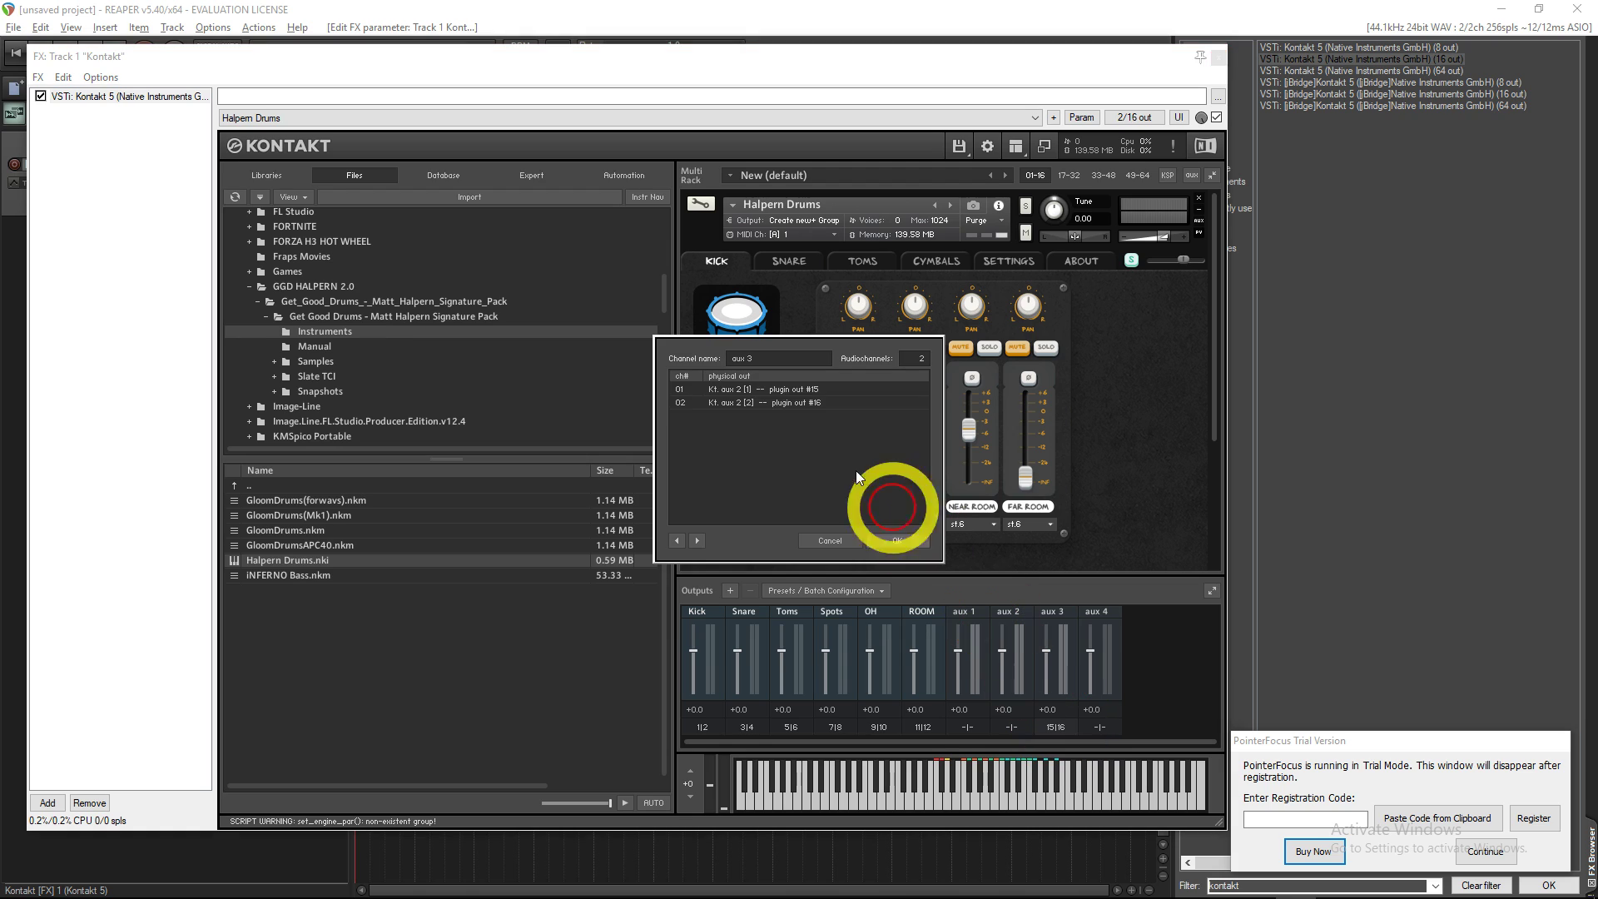
pyautogui.click(769, 389)
pyautogui.scroll(-5, 817, 528)
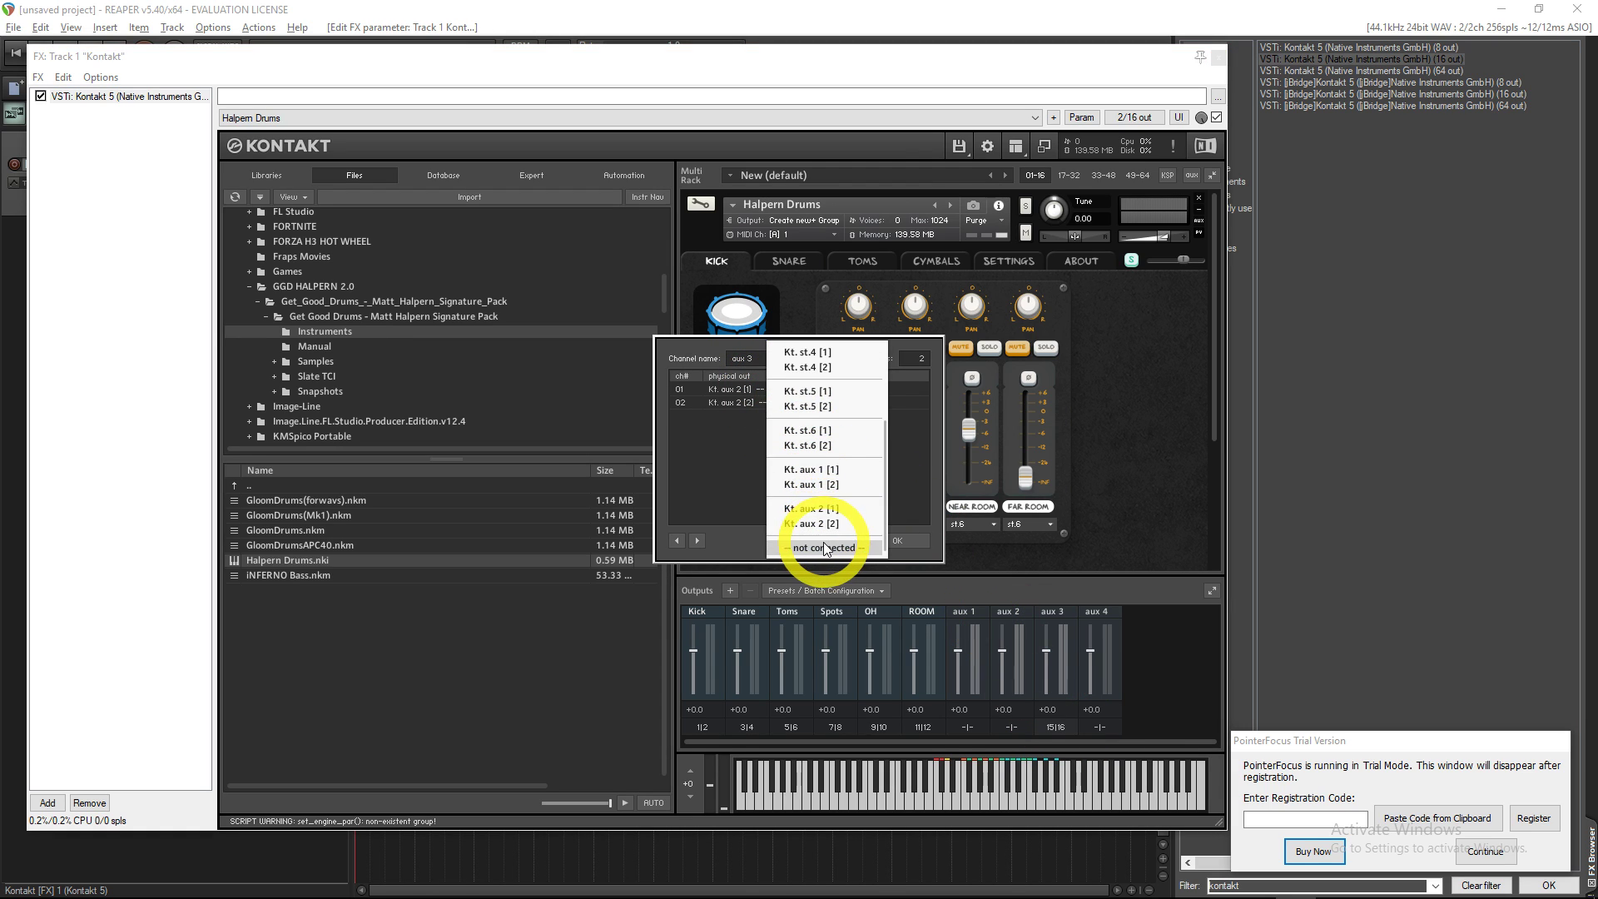
pyautogui.click(823, 539)
pyautogui.click(761, 402)
pyautogui.scroll(-5, 802, 532)
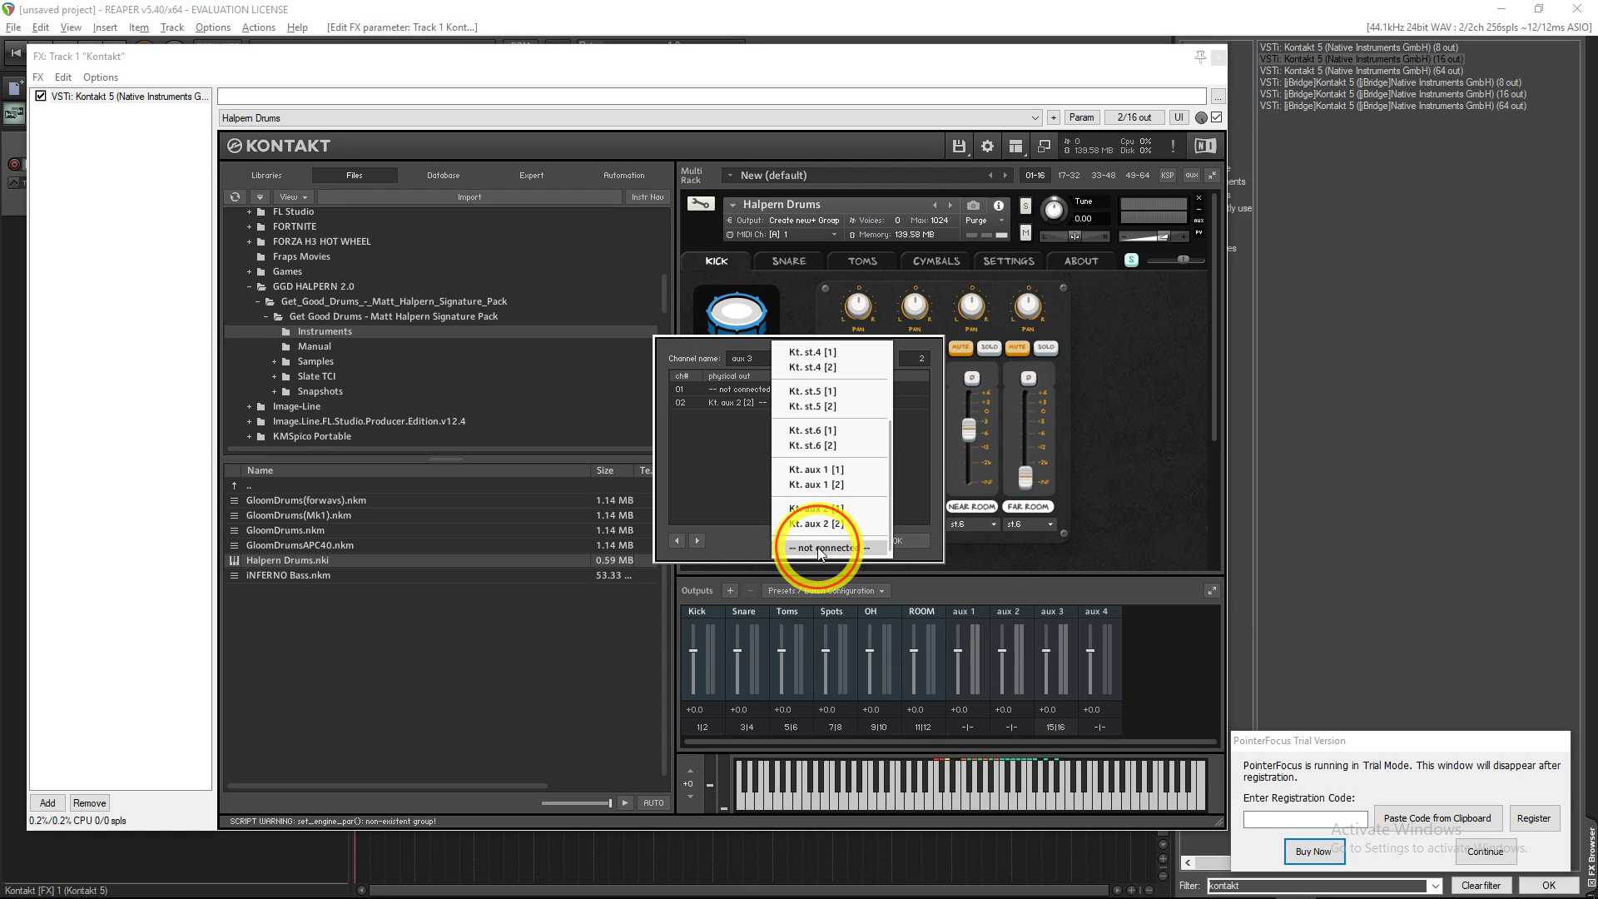
pyautogui.click(816, 541)
pyautogui.click(872, 541)
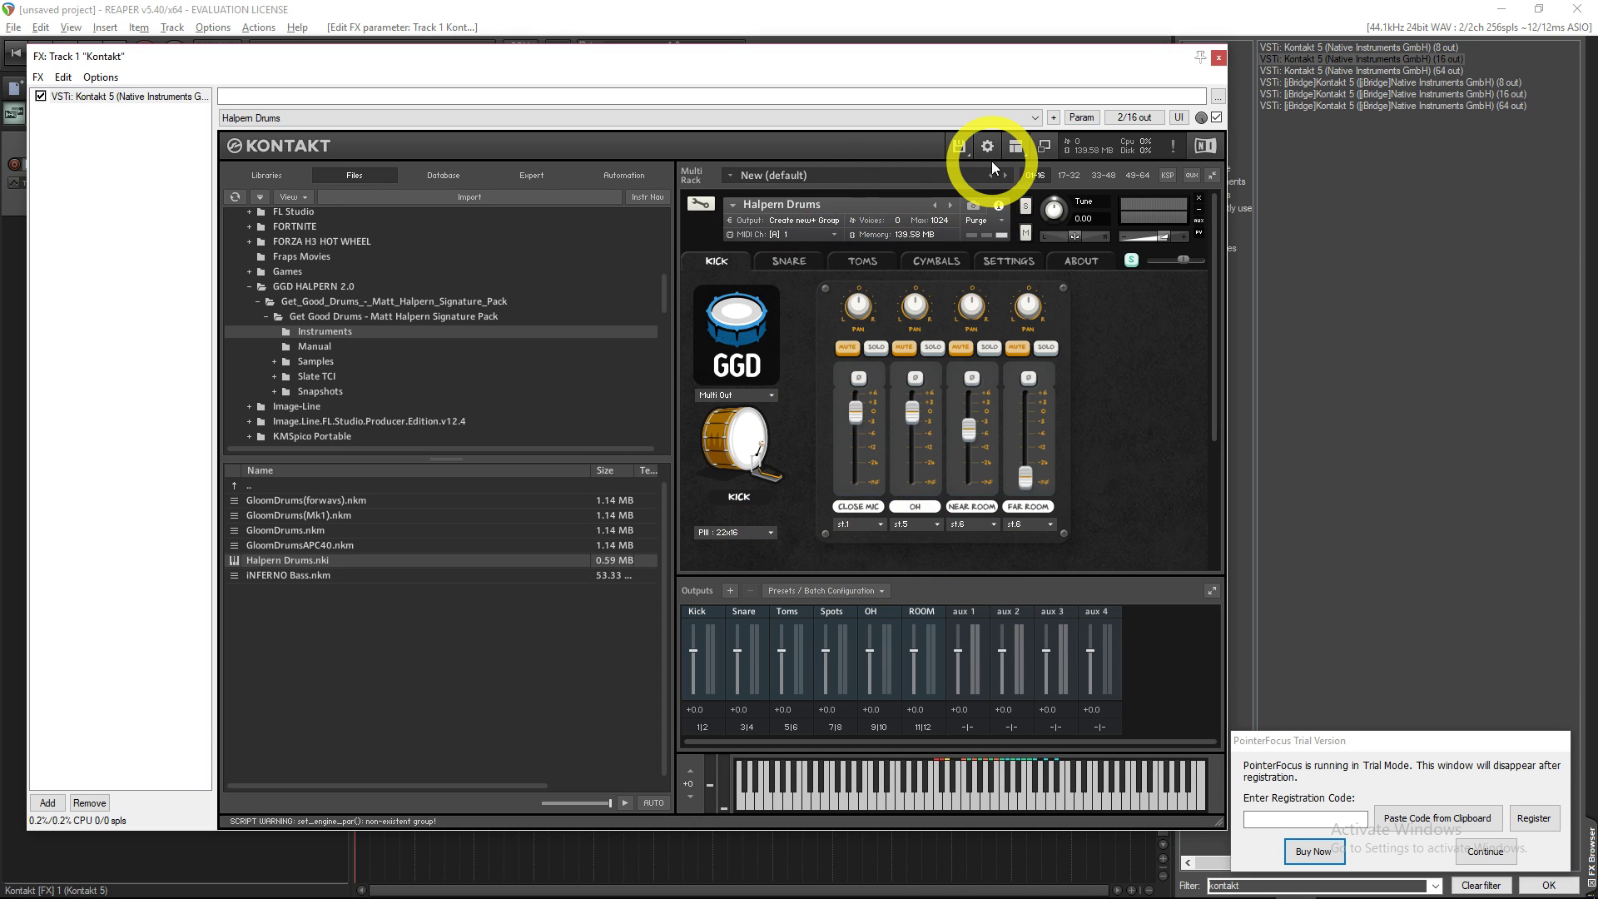
# Choose 'Save multi as...' from Kontakt's disk menu
pyautogui.click(962, 148)
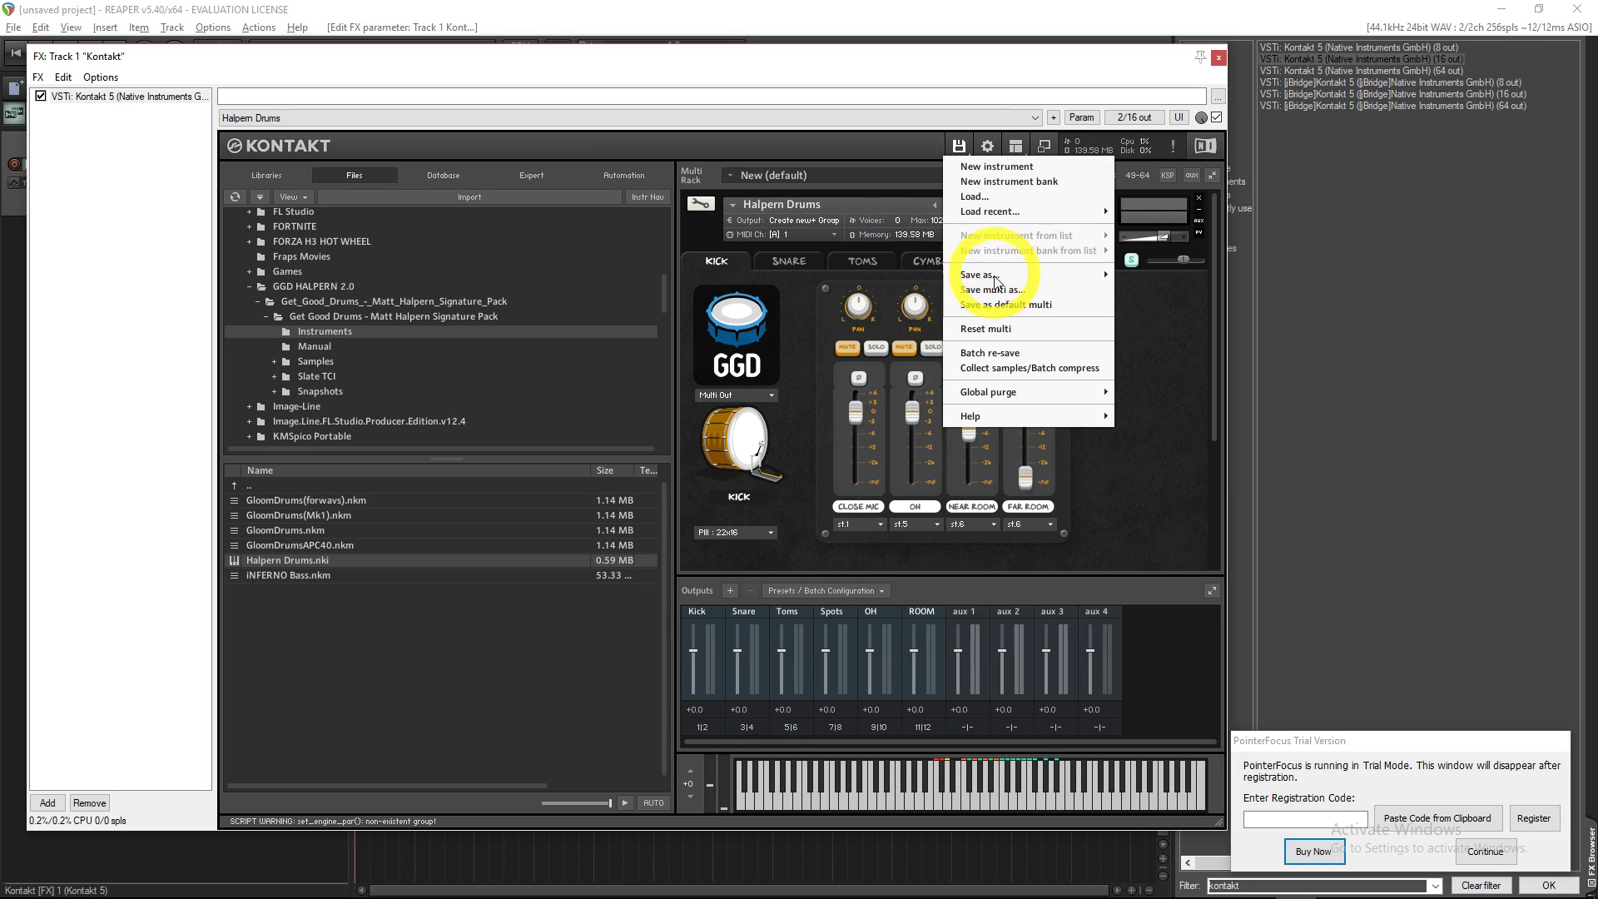
pyautogui.moveTo(998, 278)
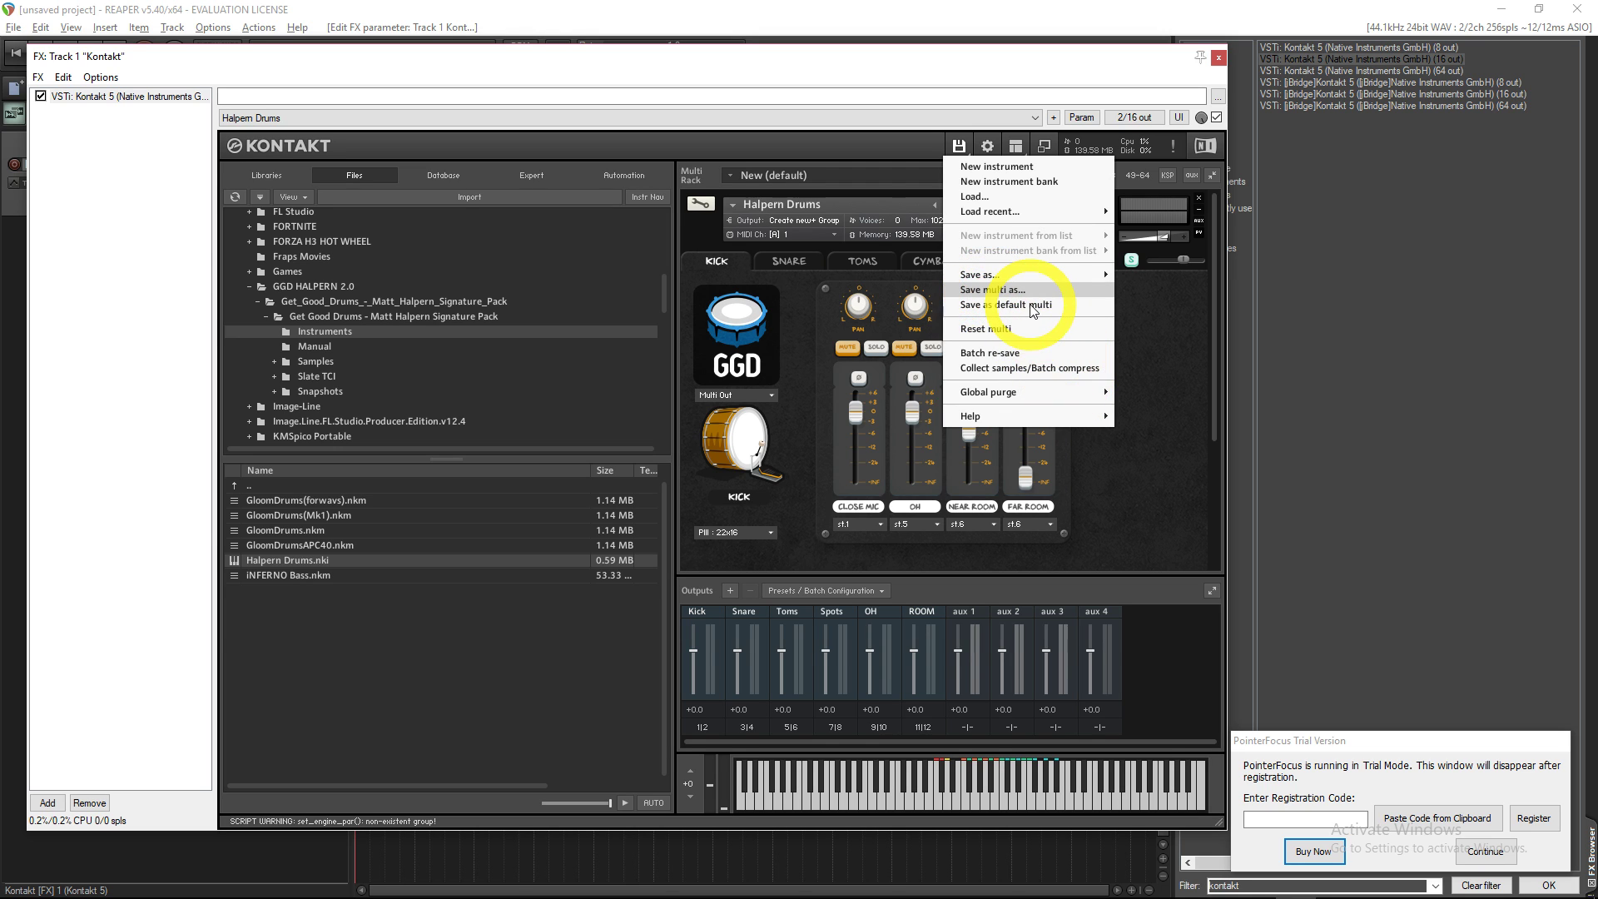
pyautogui.click(1019, 291)
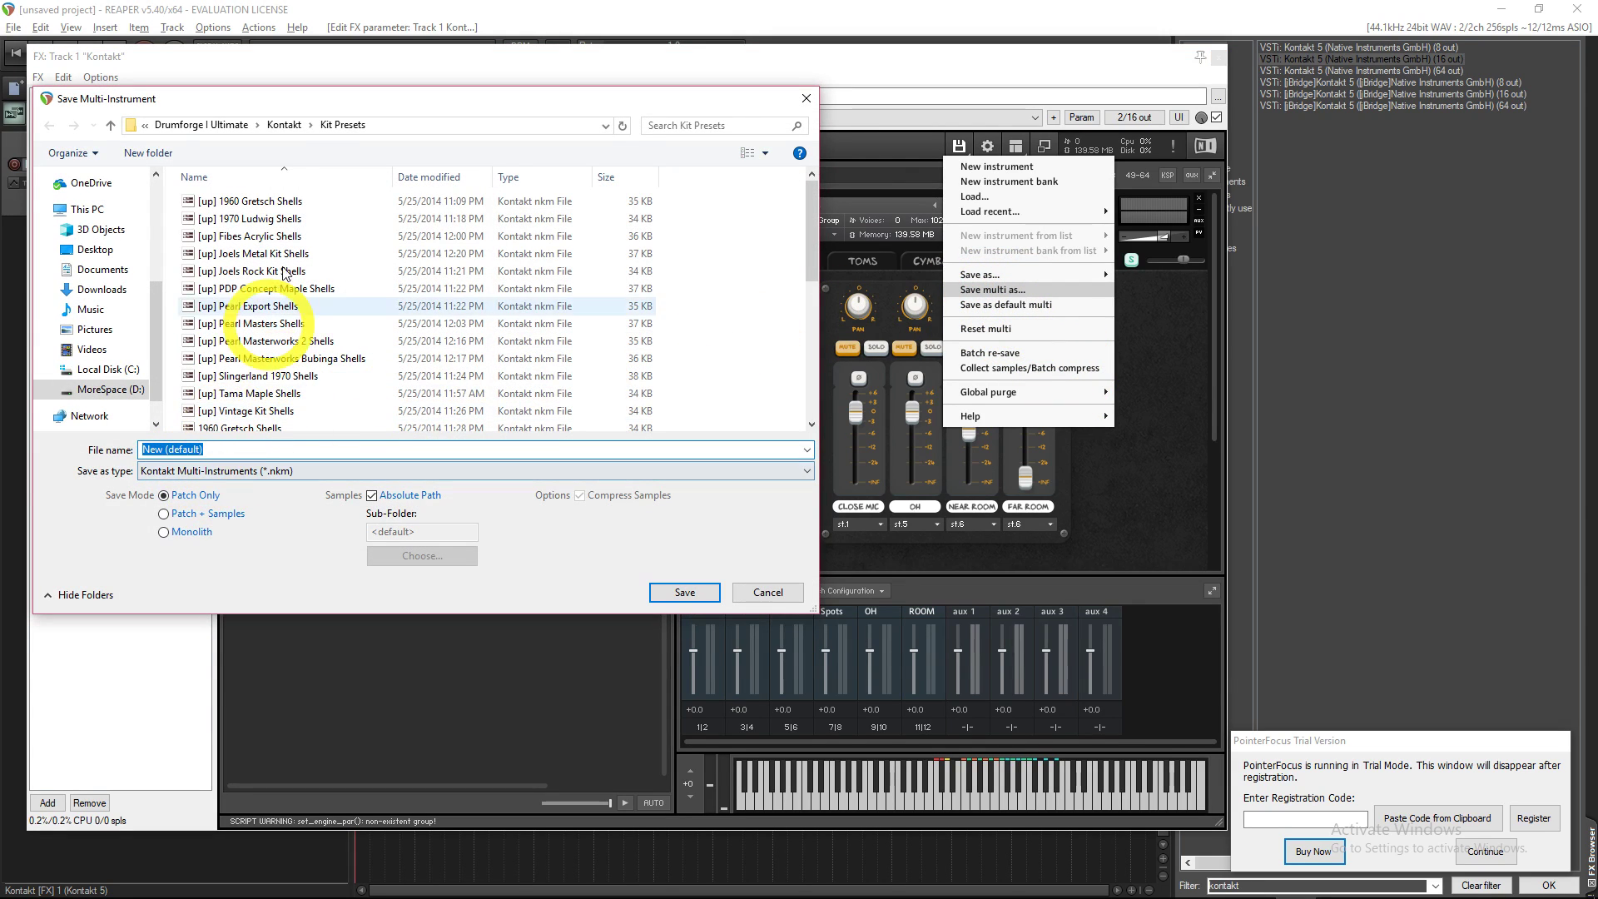
# Enter 'Halpern Drums1' as the file name and save the Kontakt multi
pyautogui.moveTo(423, 101); pyautogui.dragTo(633, 107)
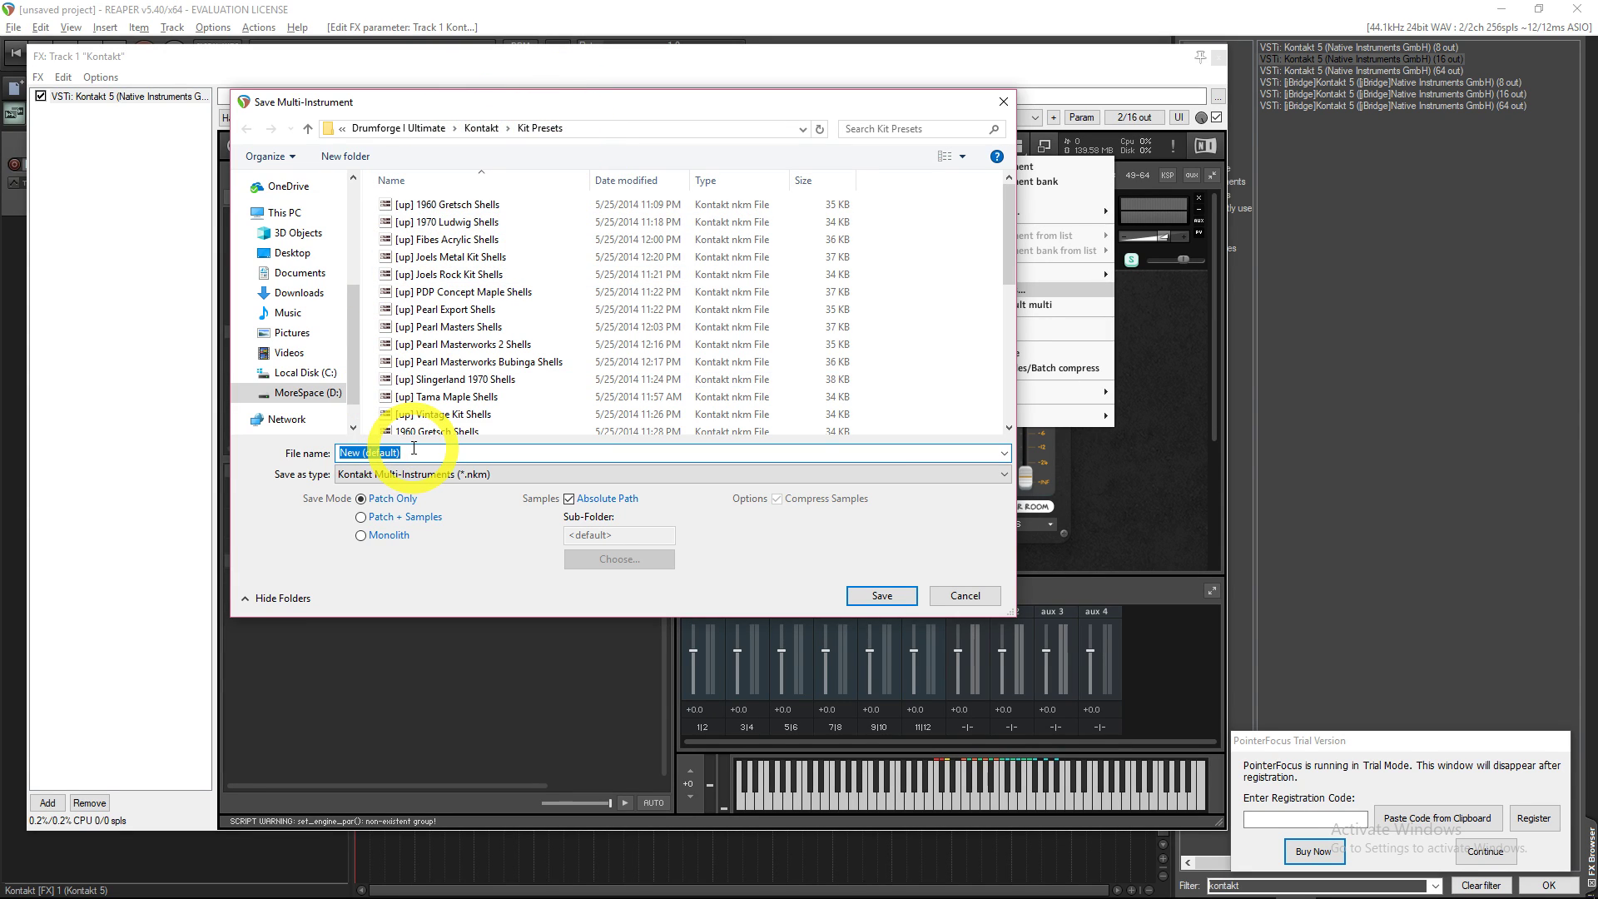
pyautogui.write('hA')
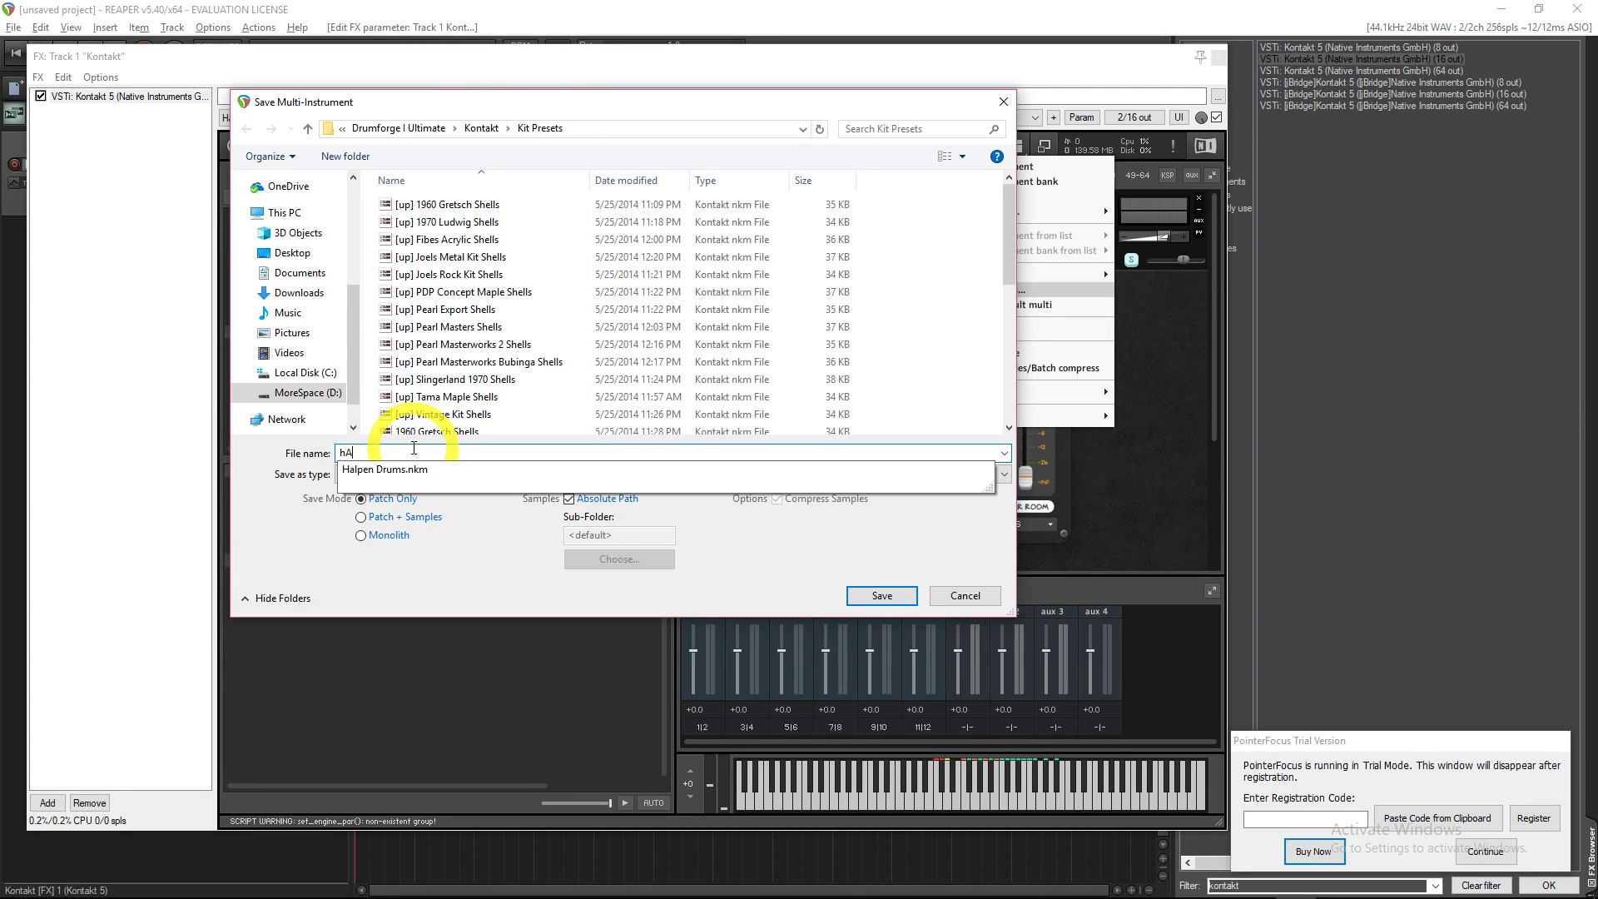
pyautogui.press('BackSpace')
pyautogui.press('BackSpace')
pyautogui.write('Halpern Drums1')
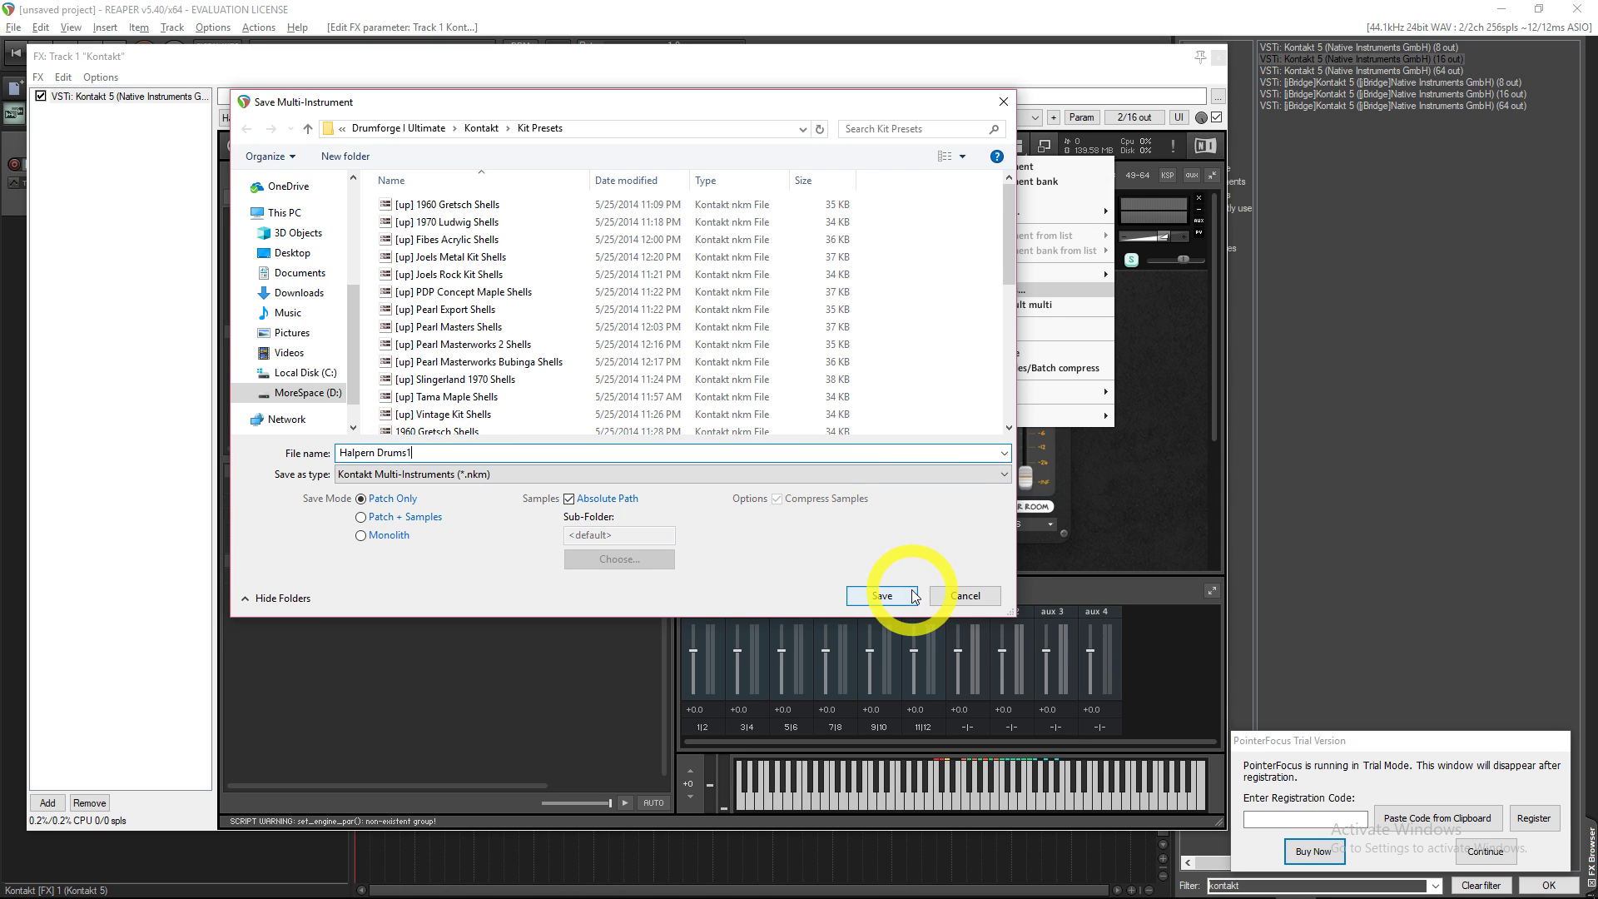
pyautogui.click(882, 596)
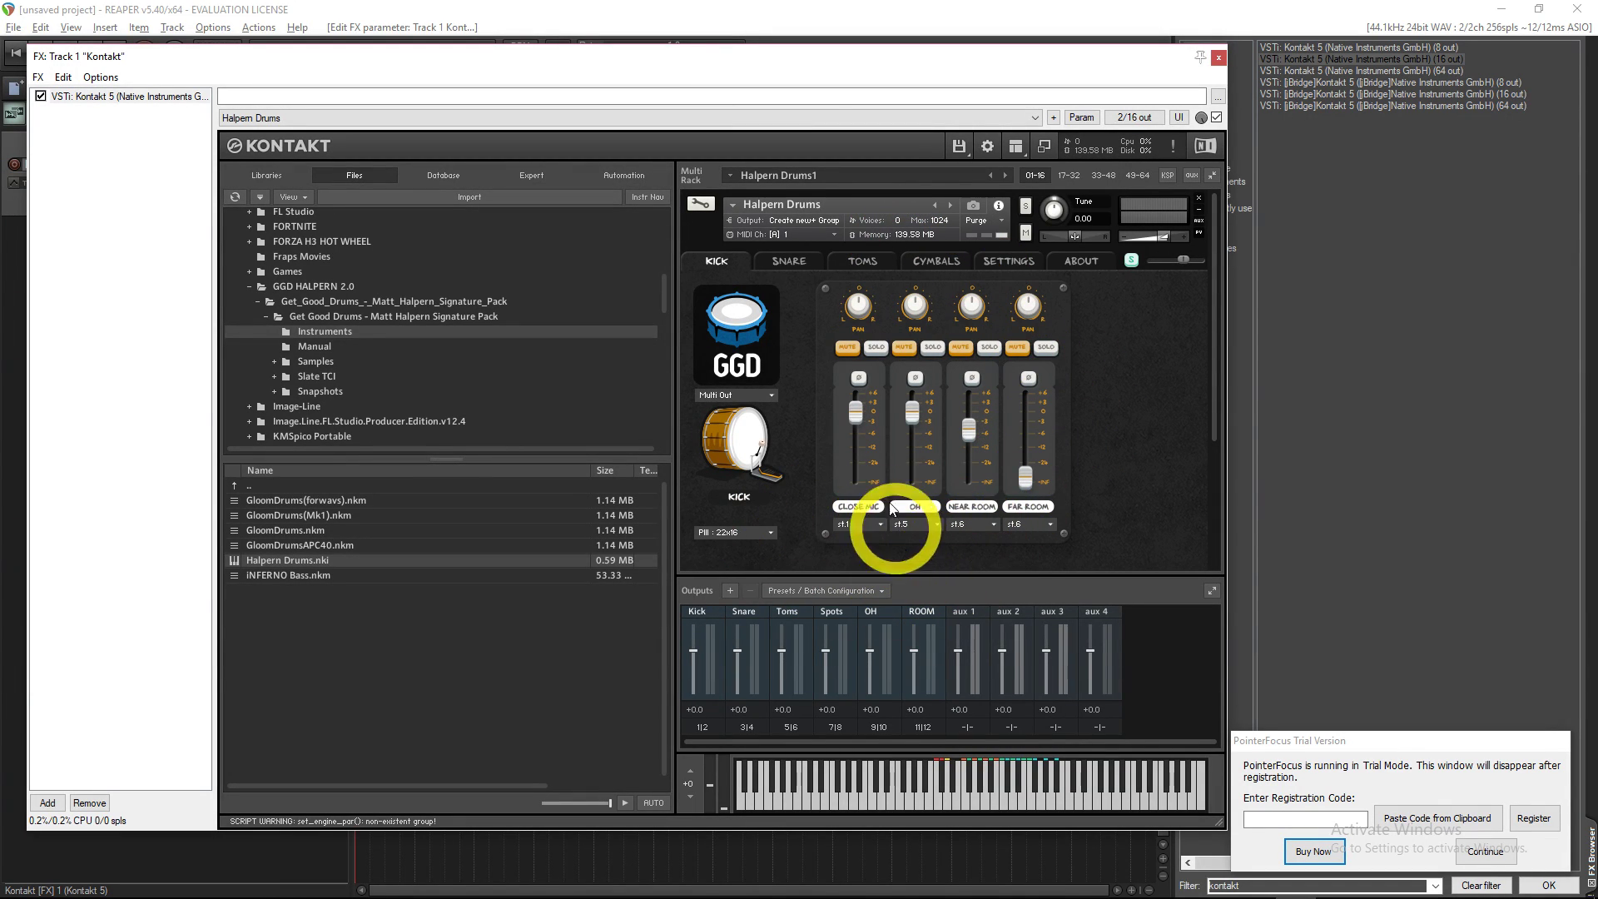
# Close the Halpern Drums instrument and reload Halpern Drums1.nkm from recent files, replacing the multi
pyautogui.click(1199, 202)
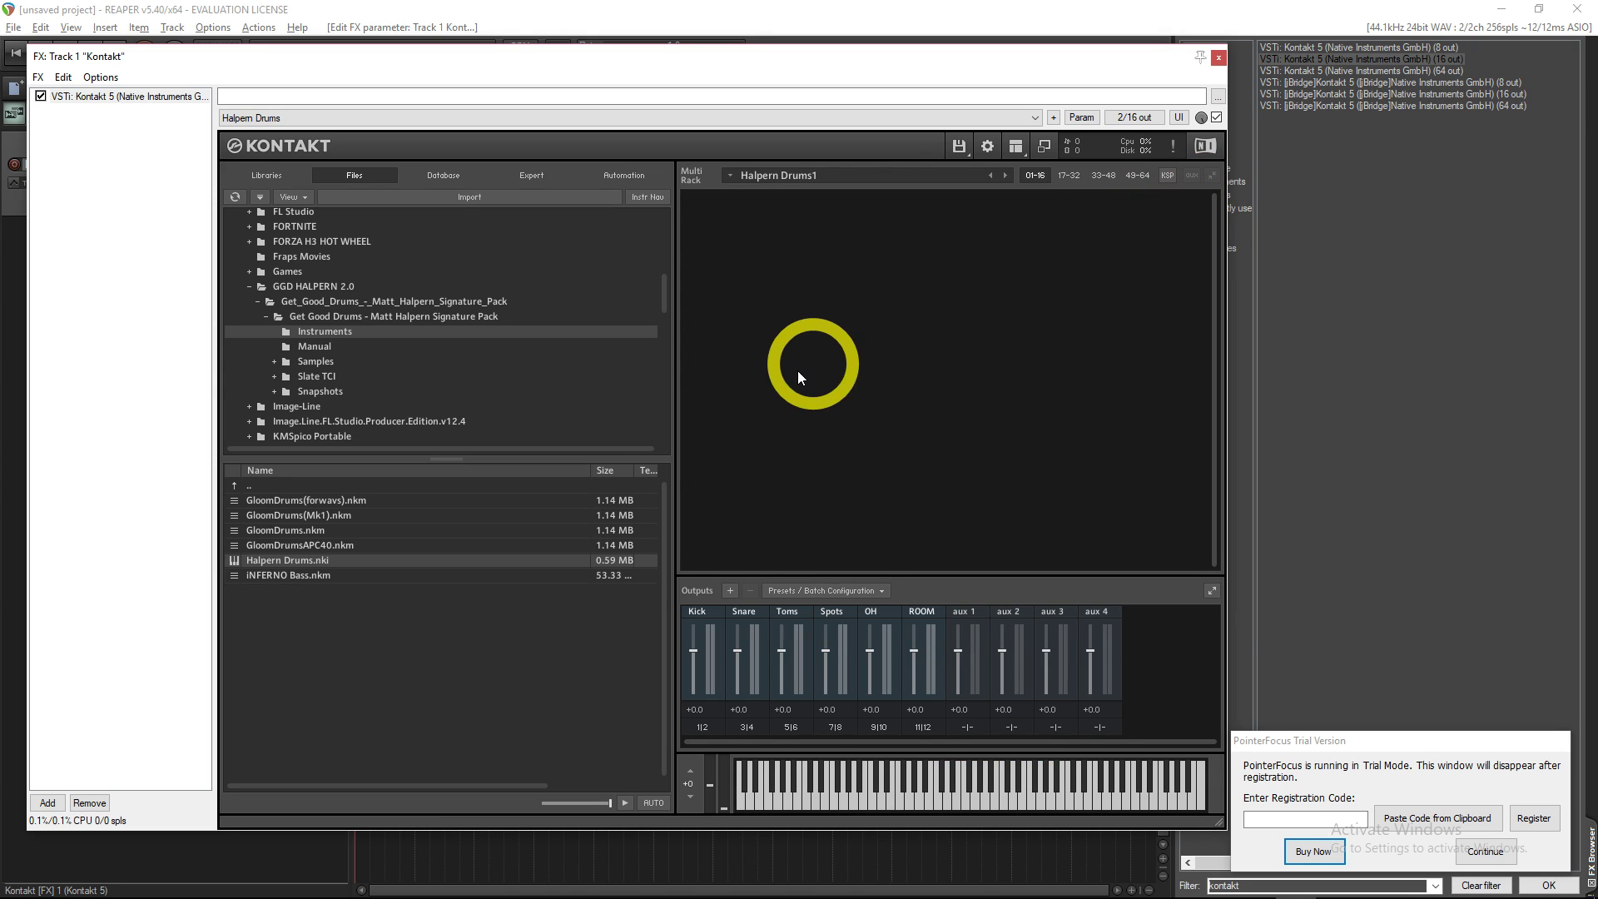
pyautogui.click(970, 155)
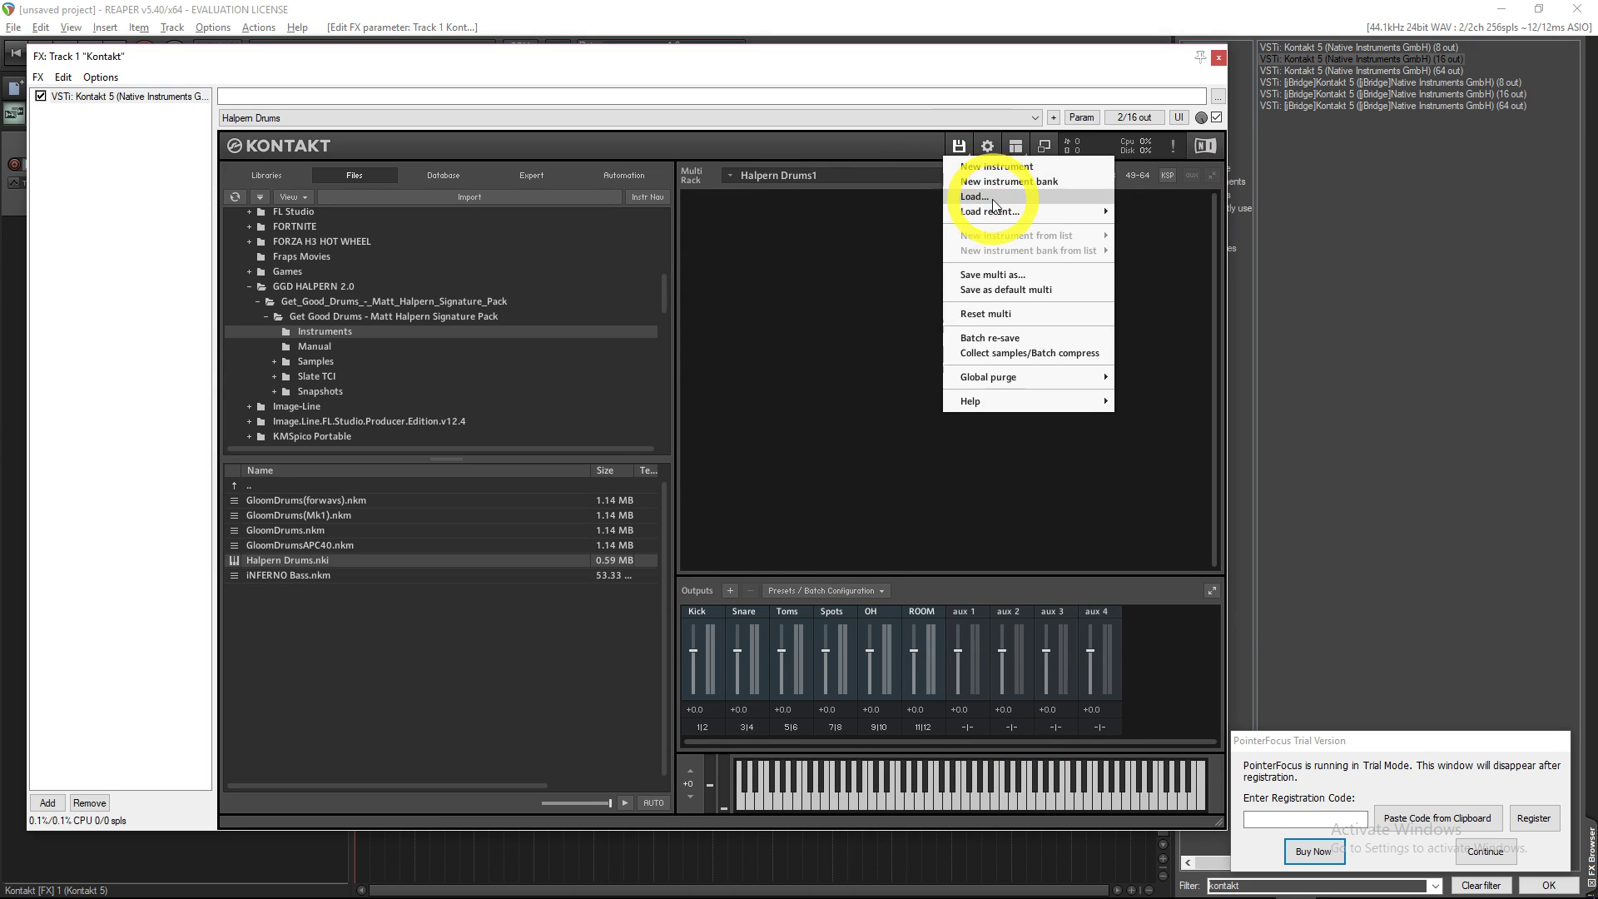
pyautogui.moveTo(993, 213)
pyautogui.click(799, 213)
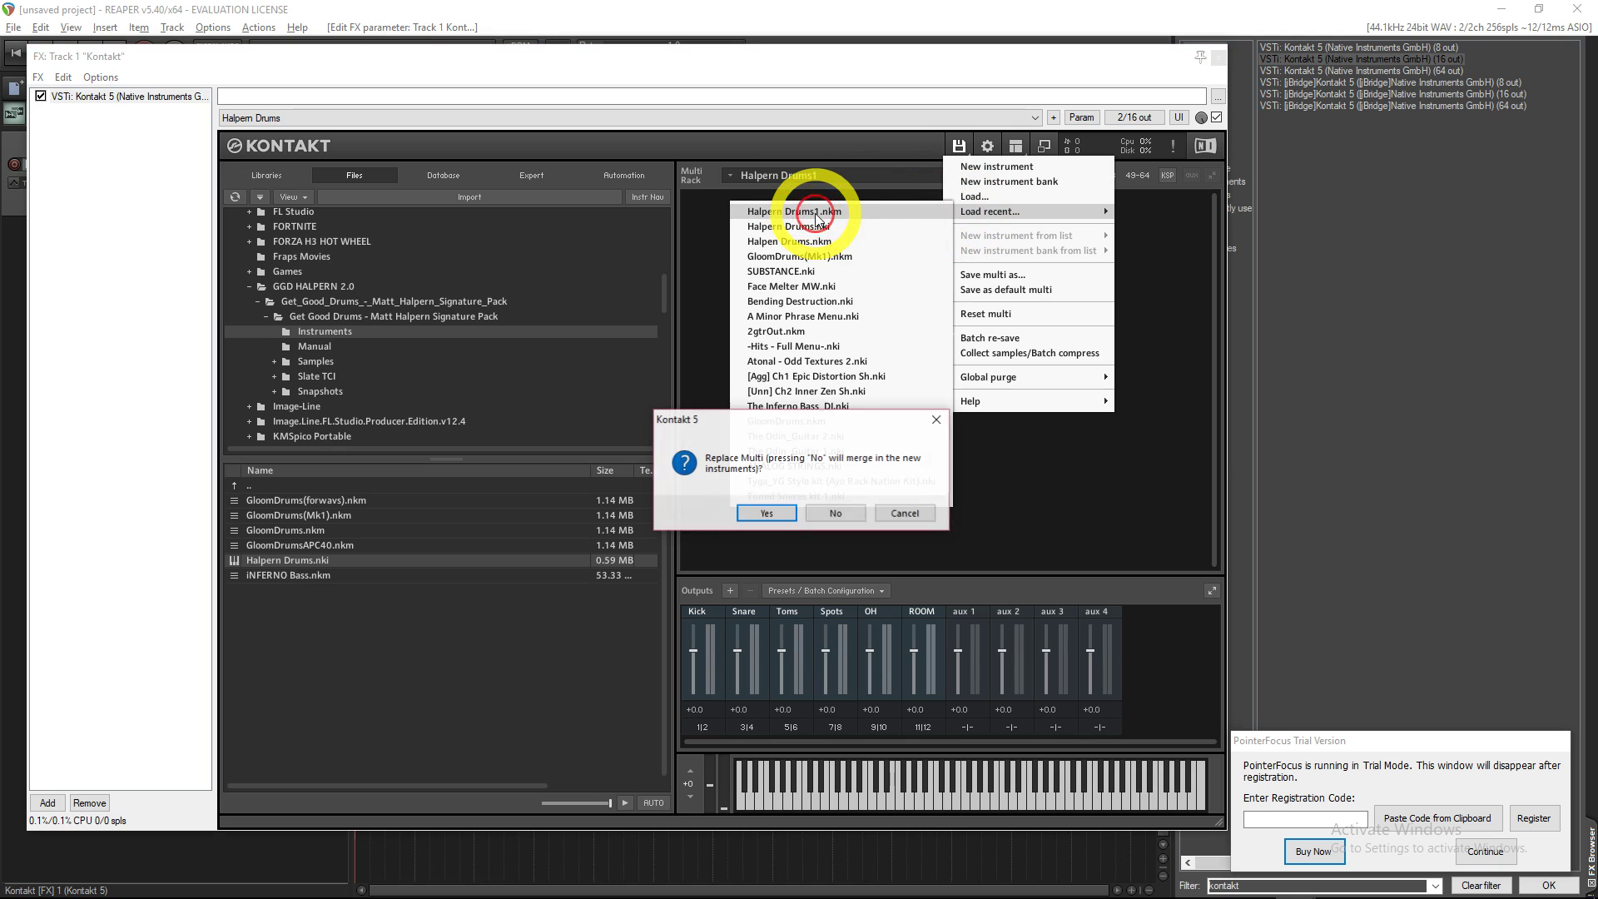
pyautogui.click(787, 513)
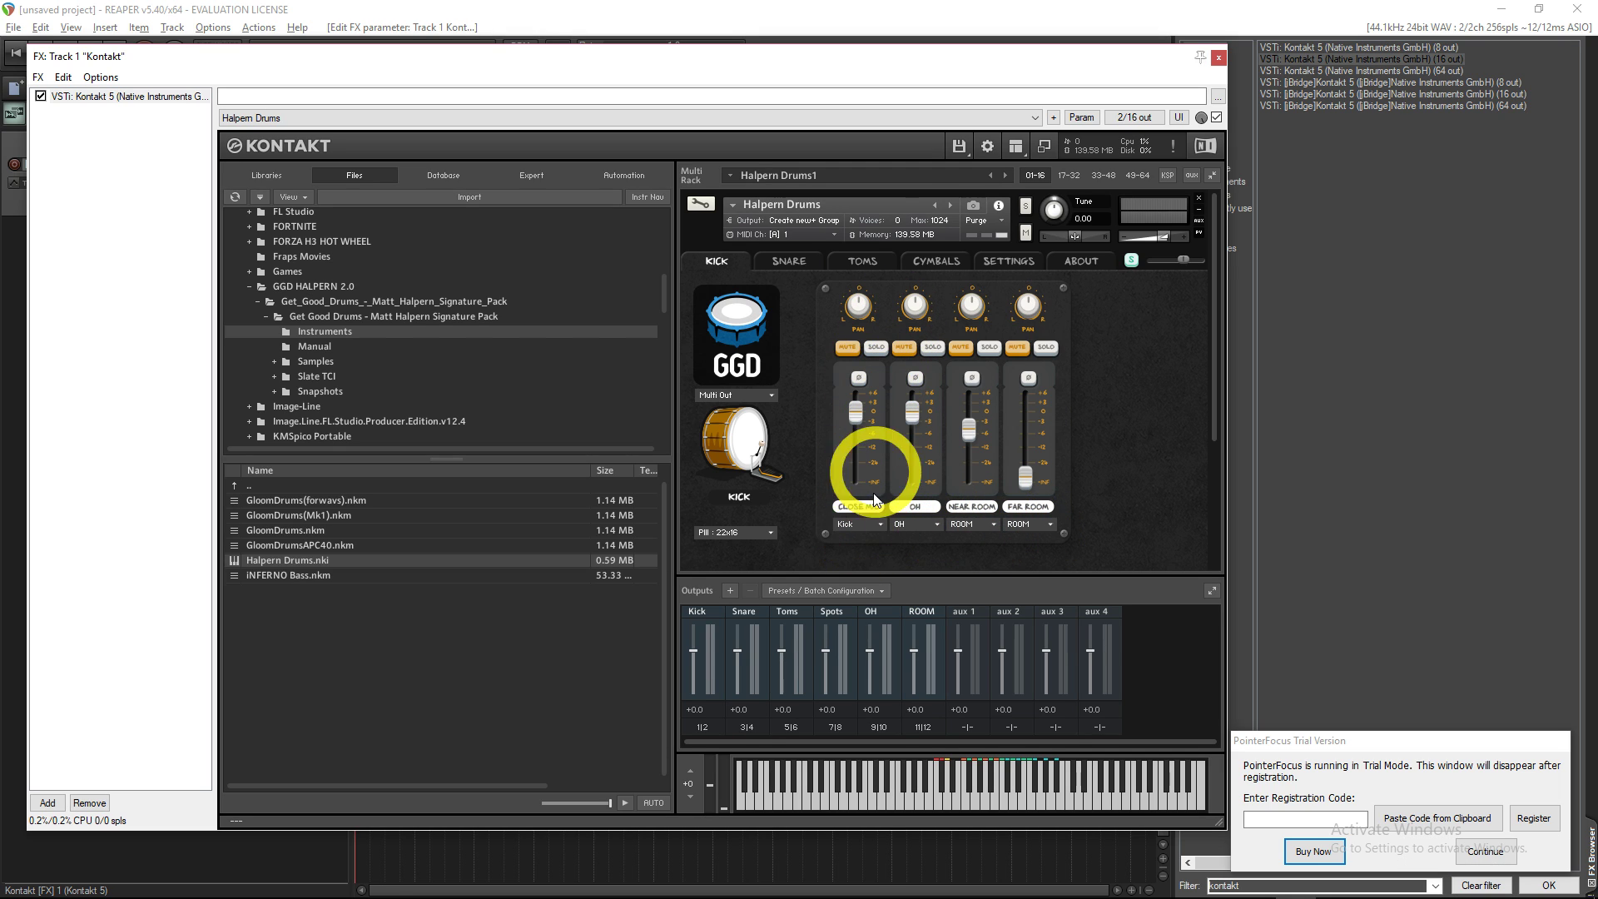
# Review the kick, snare and toms mixer outputs, leaving the kick close mic on Kick
pyautogui.click(873, 523)
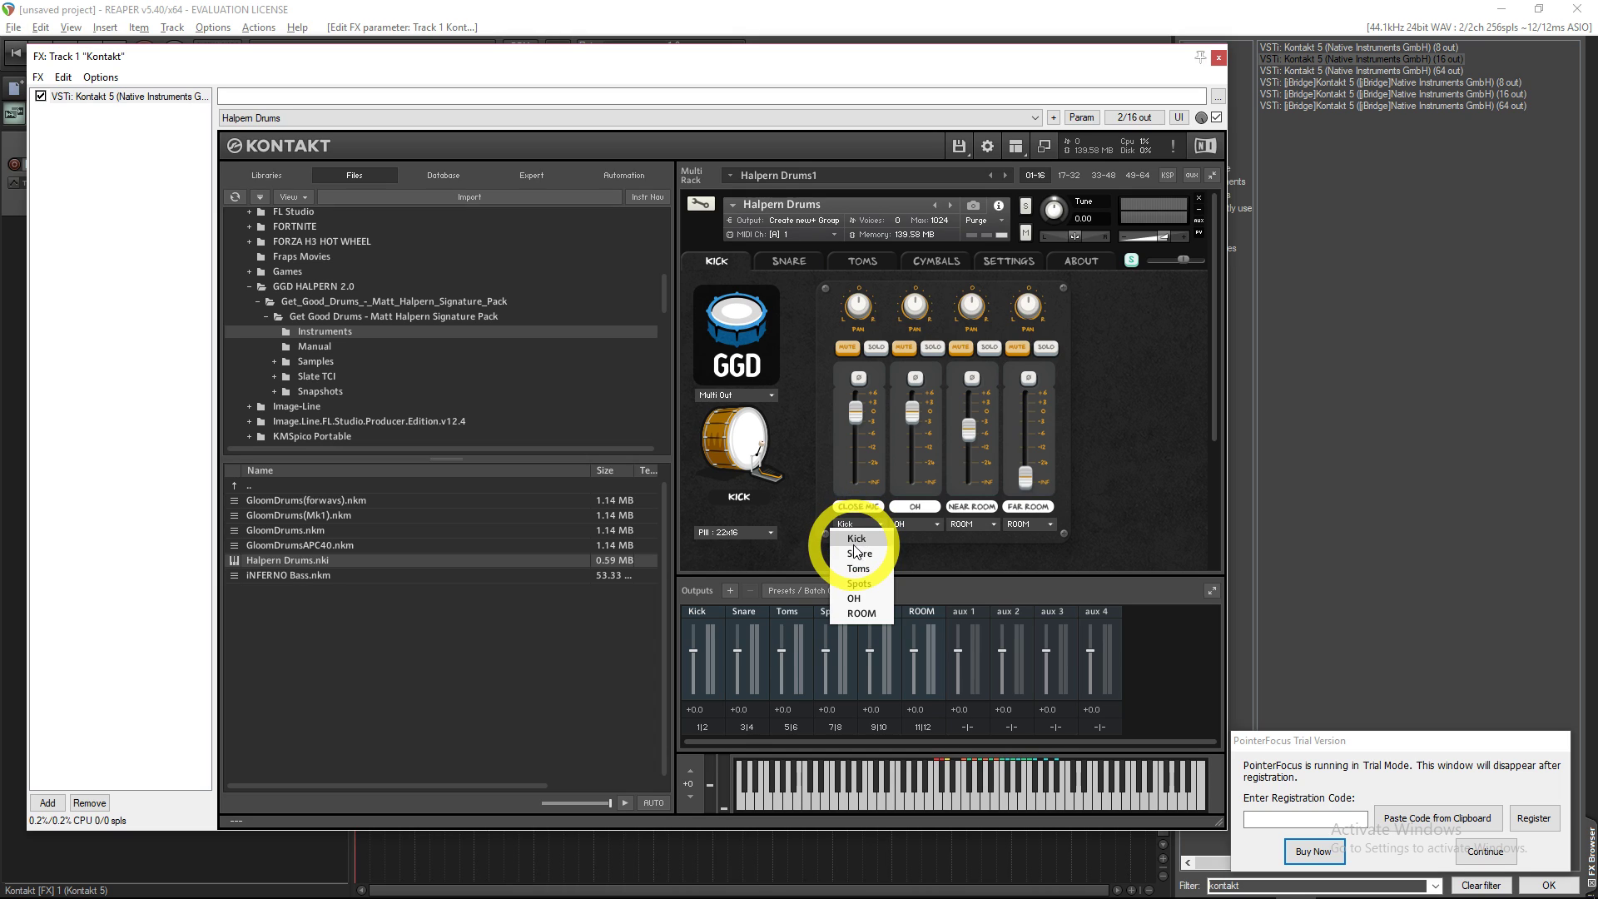
pyautogui.click(876, 536)
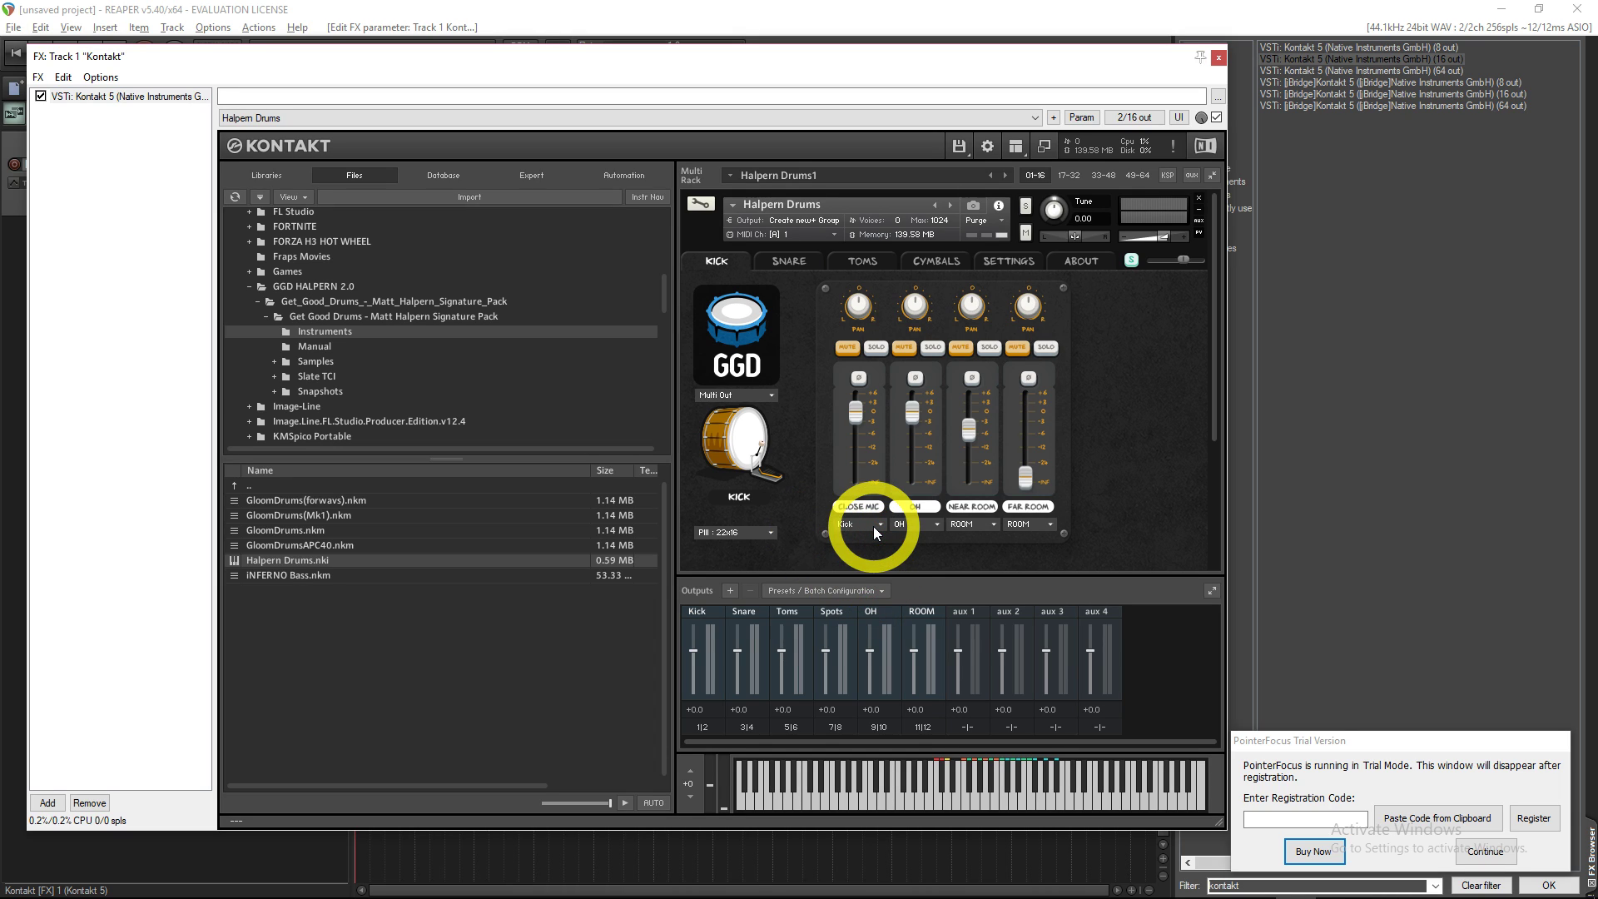
pyautogui.click(872, 526)
pyautogui.click(918, 533)
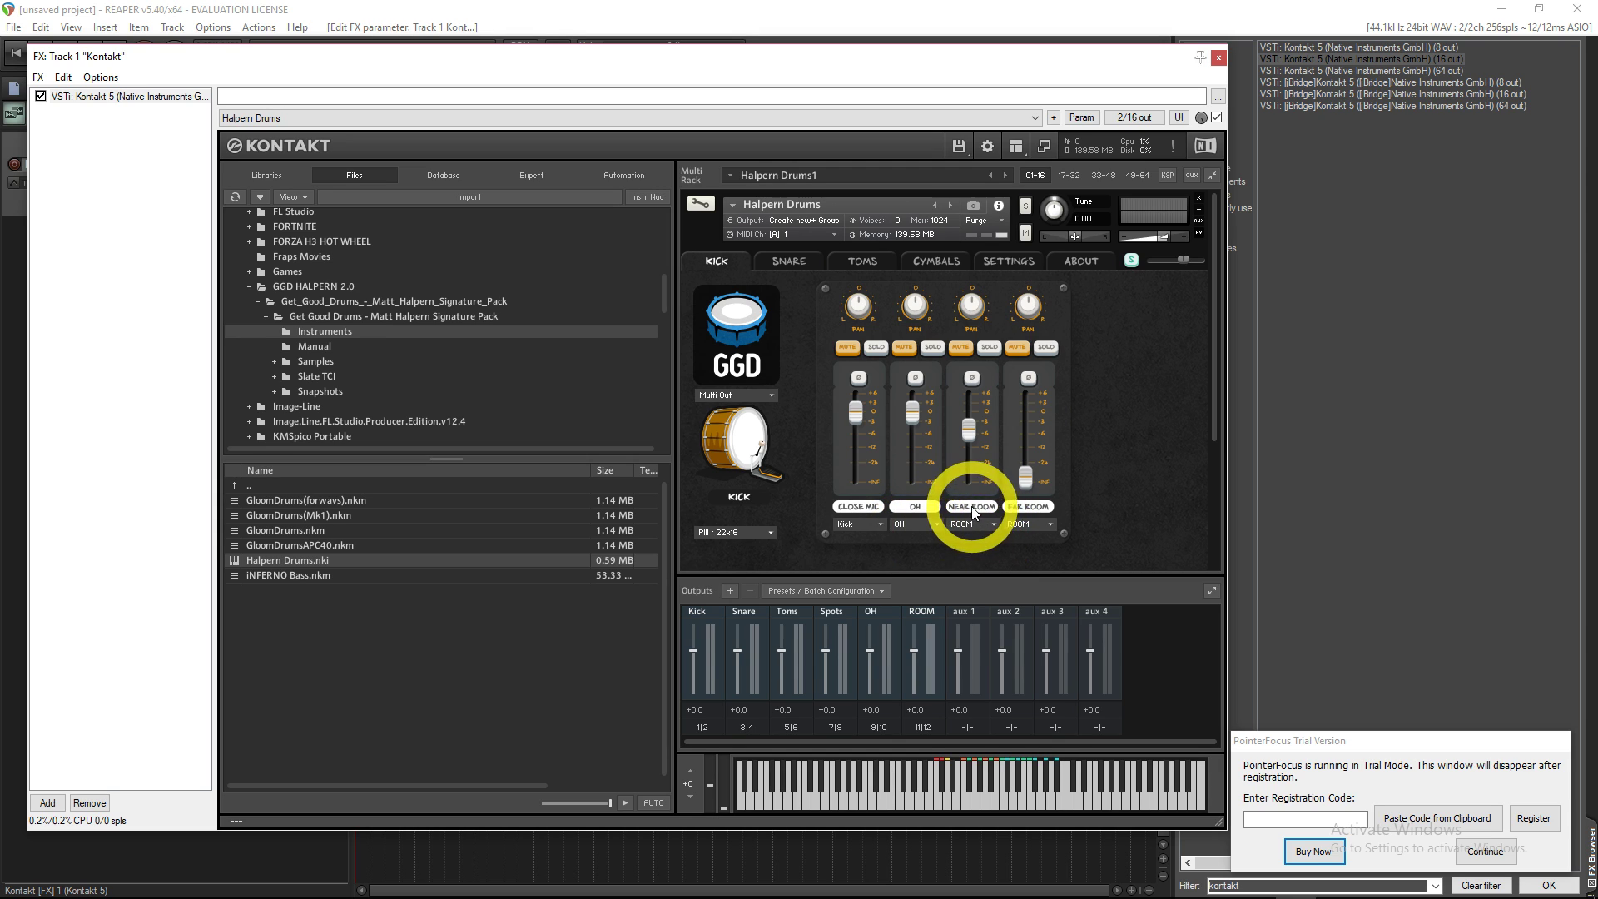
pyautogui.click(789, 260)
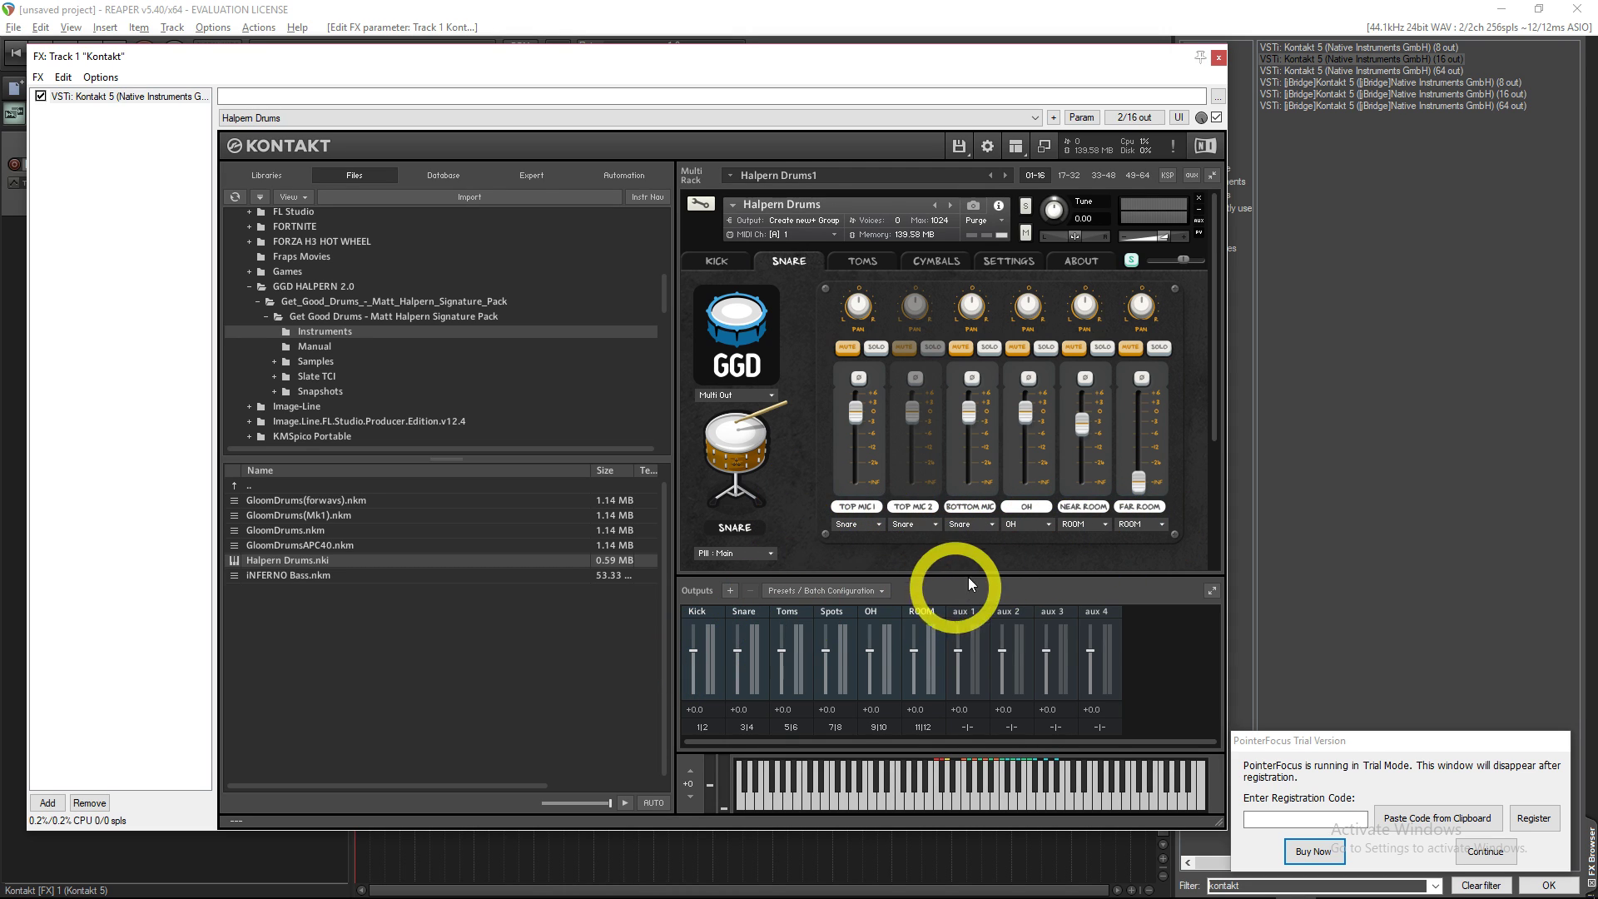
pyautogui.click(860, 260)
pyautogui.scroll(-3, 719, 416)
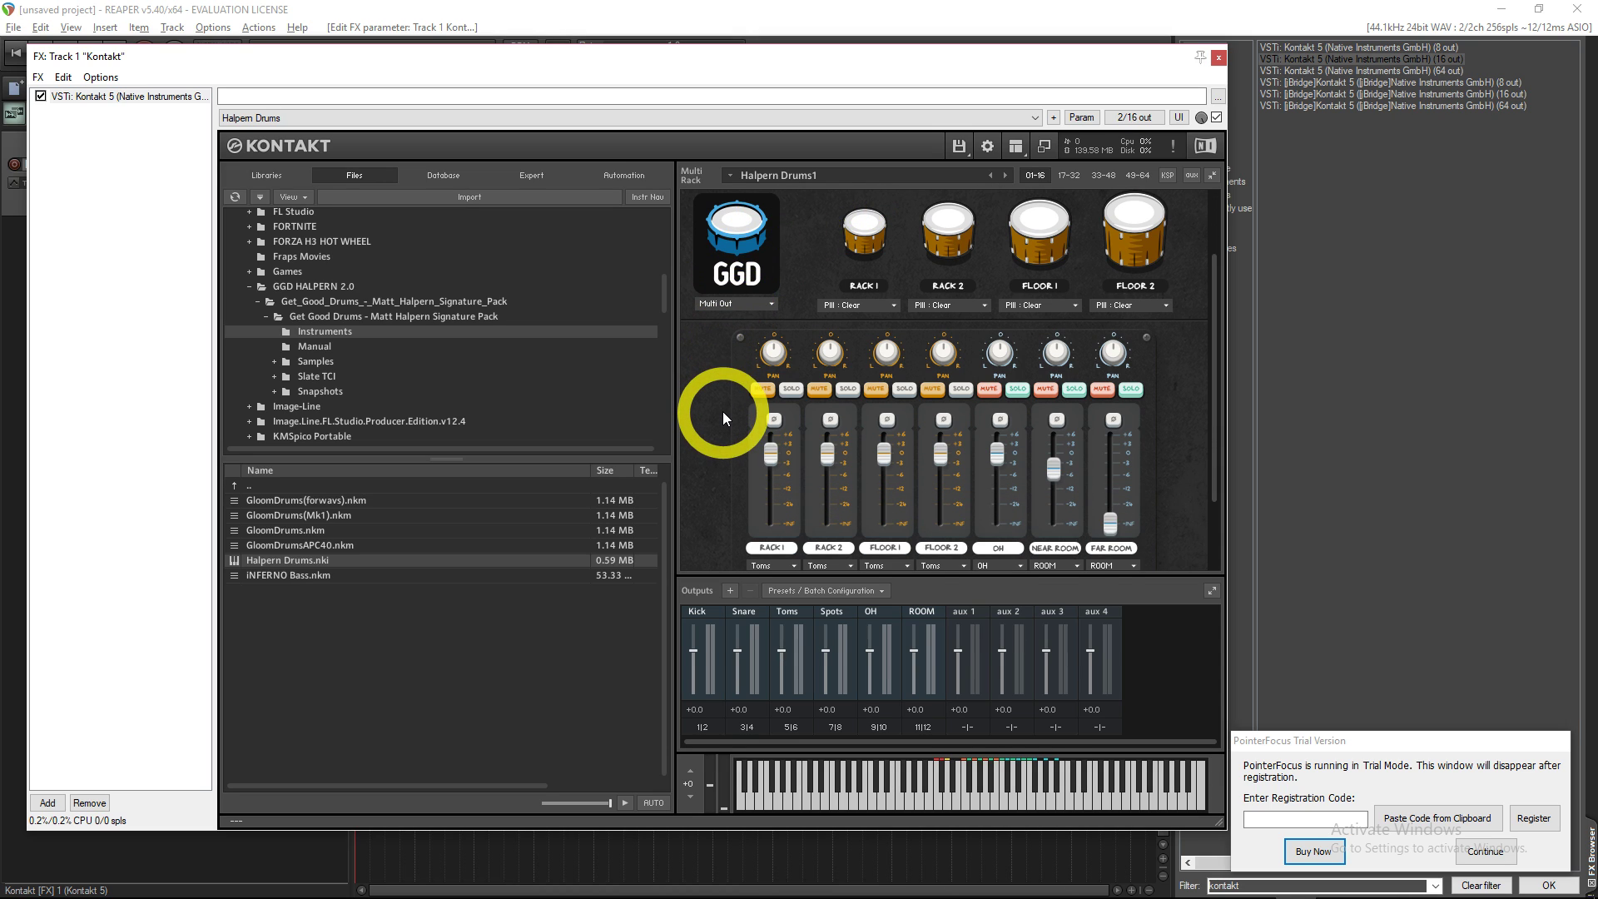
pyautogui.scroll(-2, 723, 409)
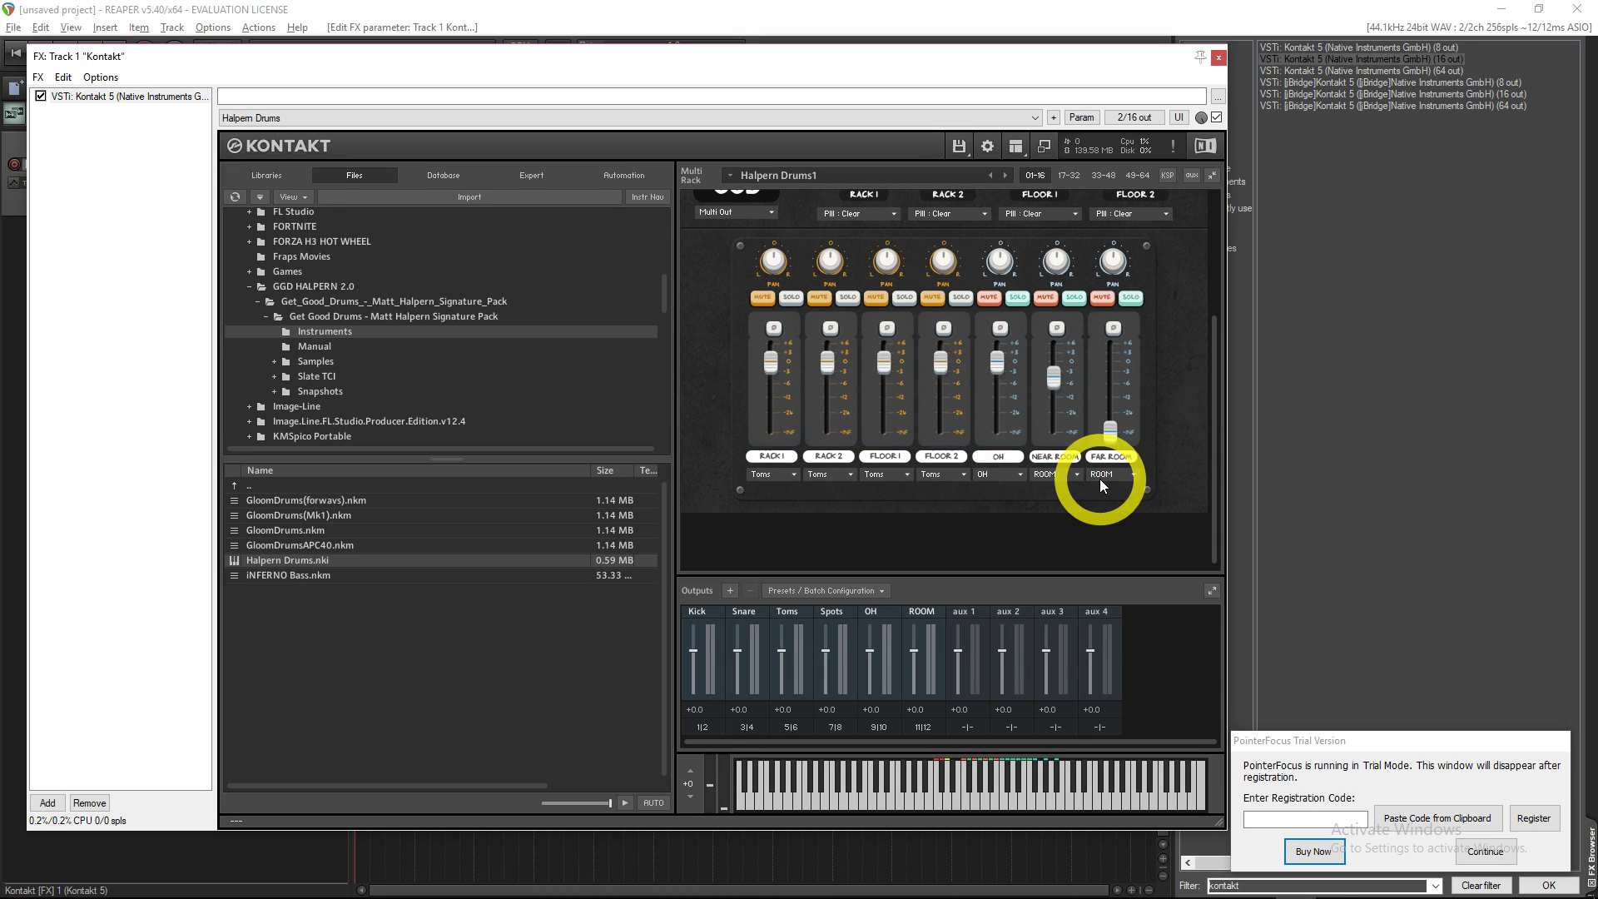
pyautogui.scroll(1, 687, 411)
pyautogui.scroll(5, 712, 440)
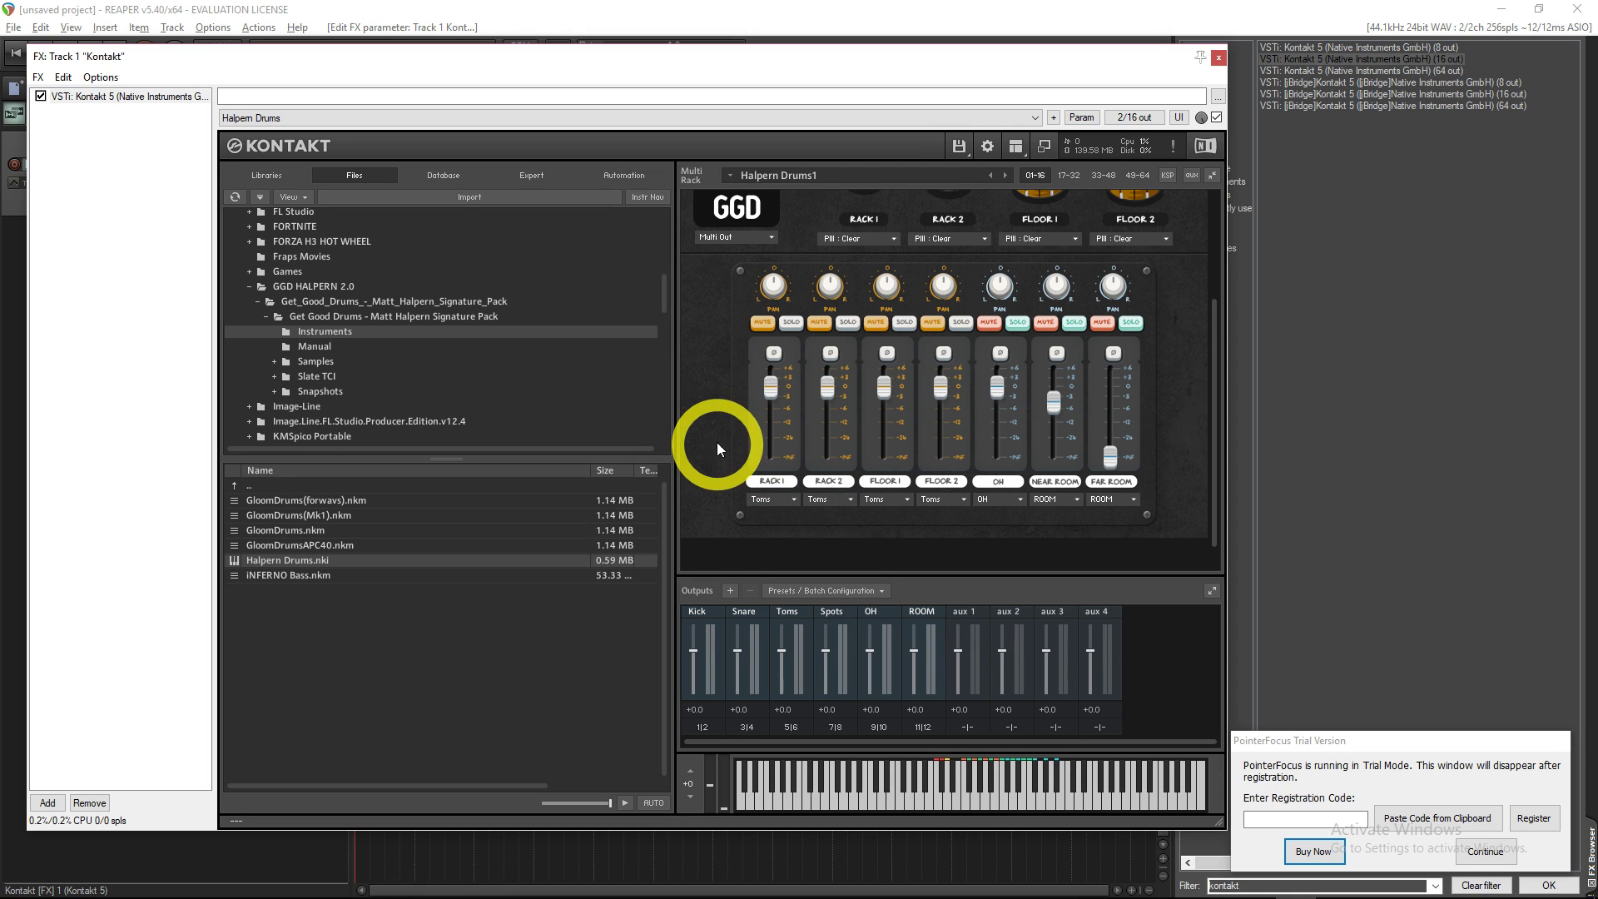
pyautogui.scroll(1, 738, 337)
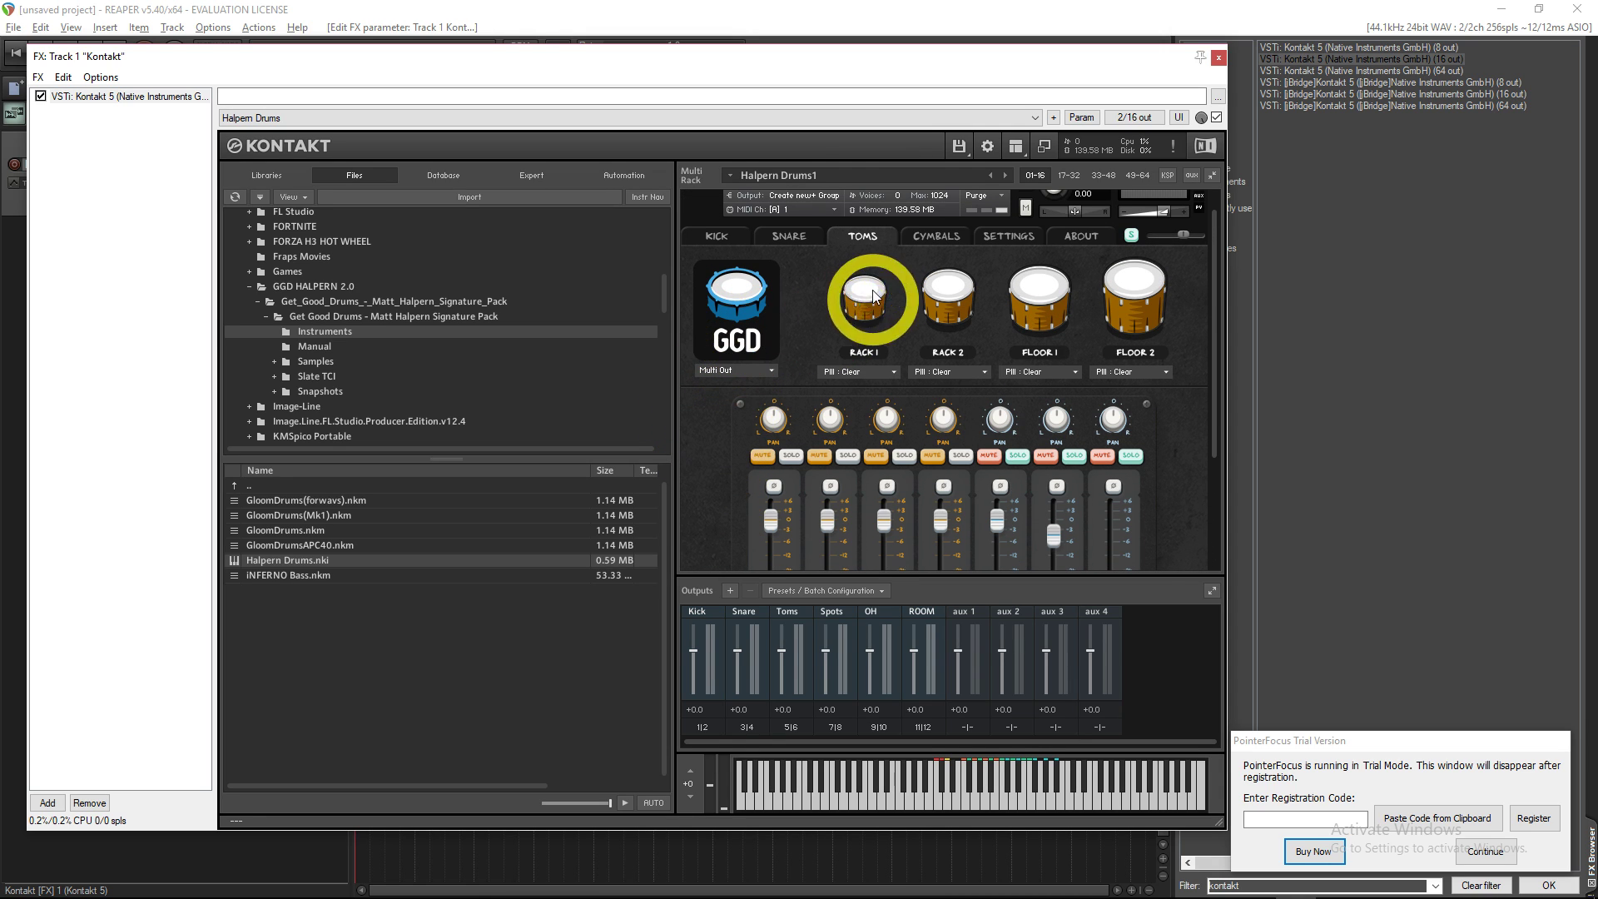
# On the cymbals channels, send ride, stack and splash to Spots, china to OH, near room to ROOM
pyautogui.click(924, 236)
pyautogui.scroll(-5, 706, 441)
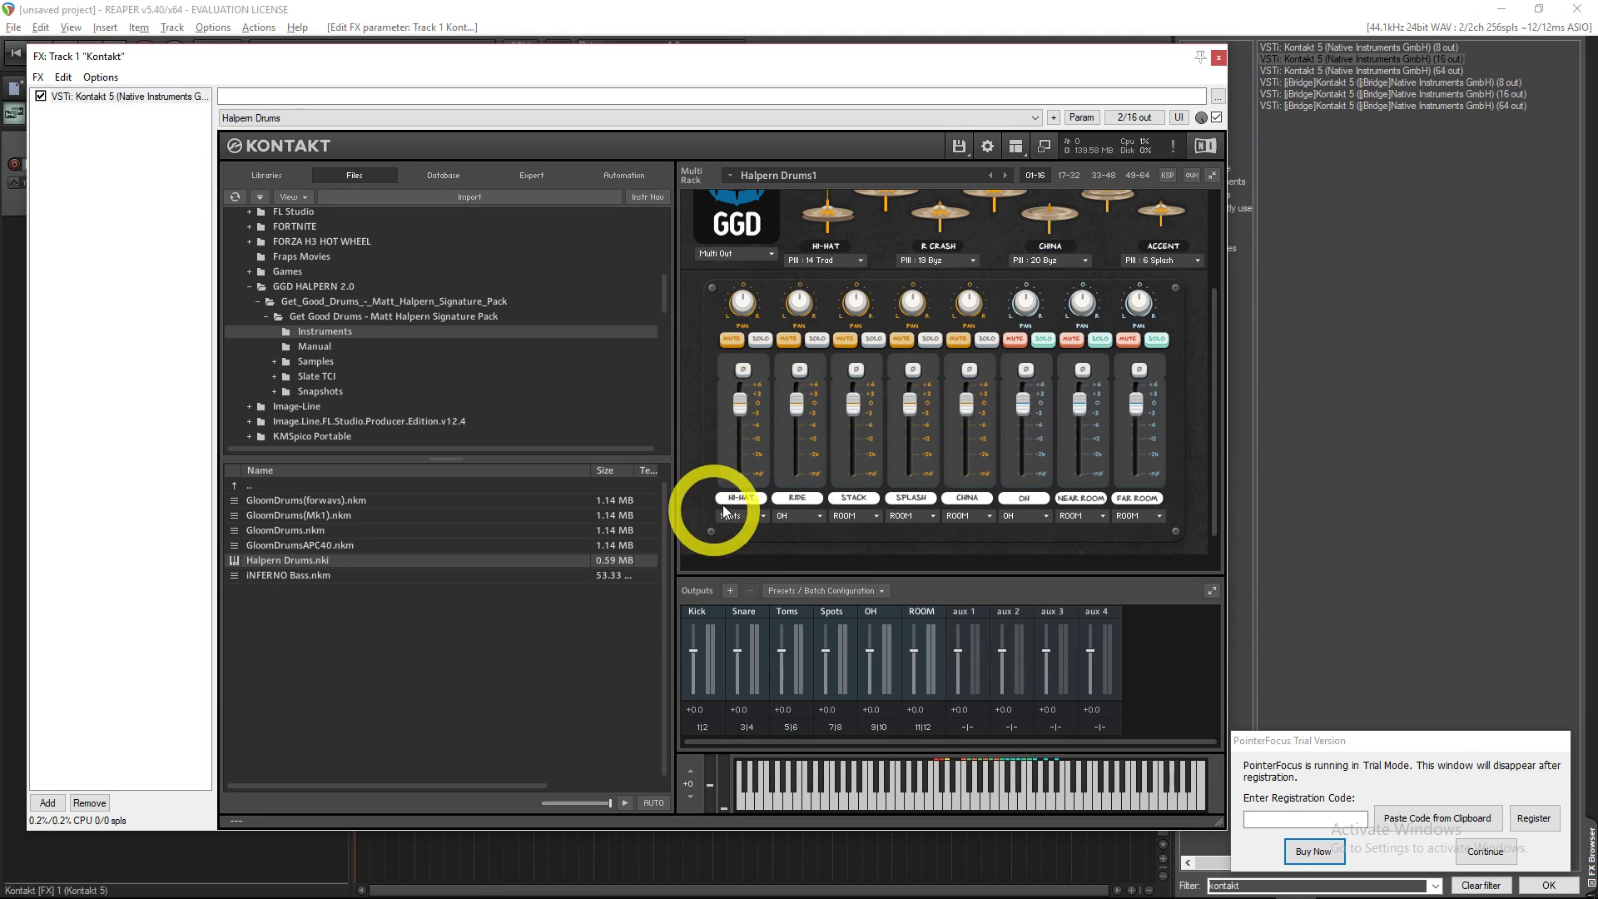
pyautogui.click(805, 517)
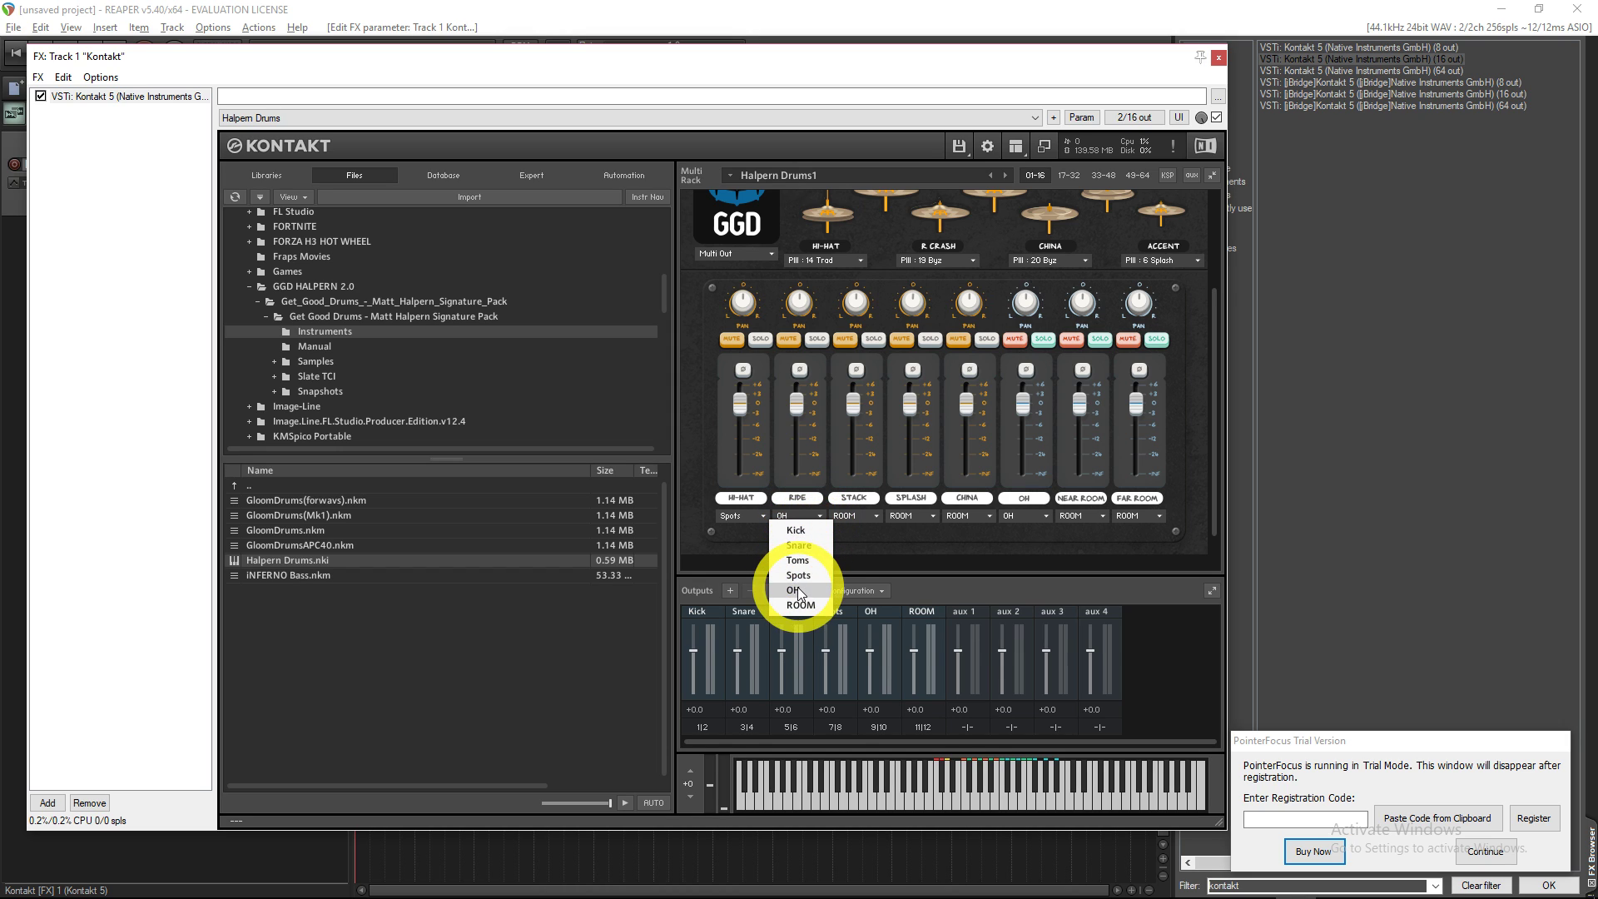
pyautogui.click(801, 576)
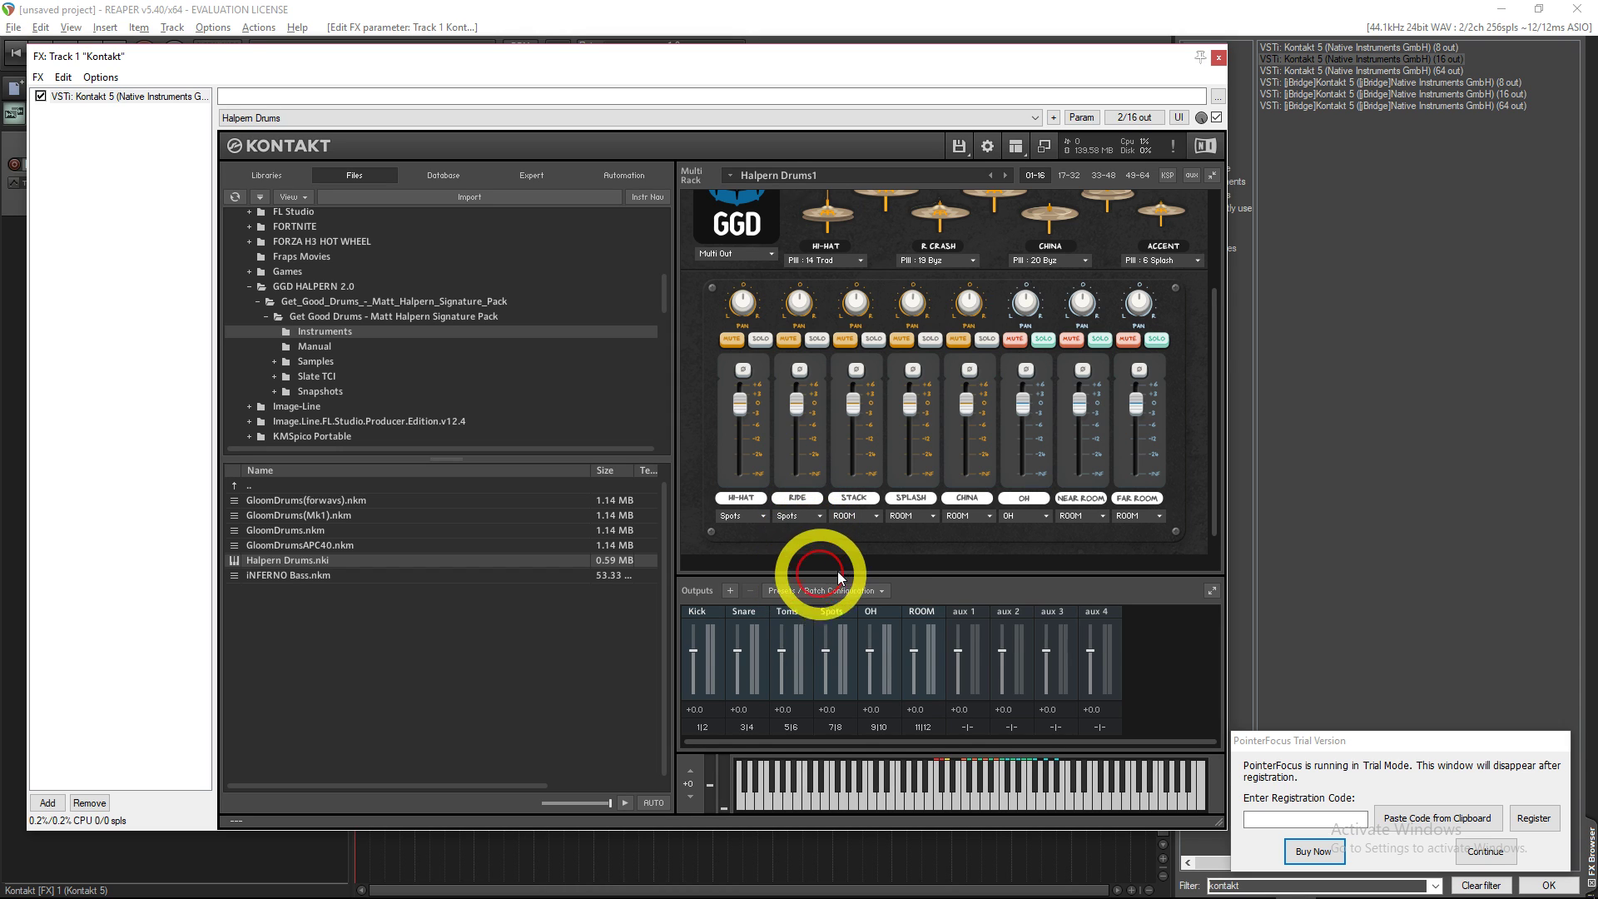
pyautogui.click(865, 516)
pyautogui.click(865, 575)
pyautogui.click(912, 516)
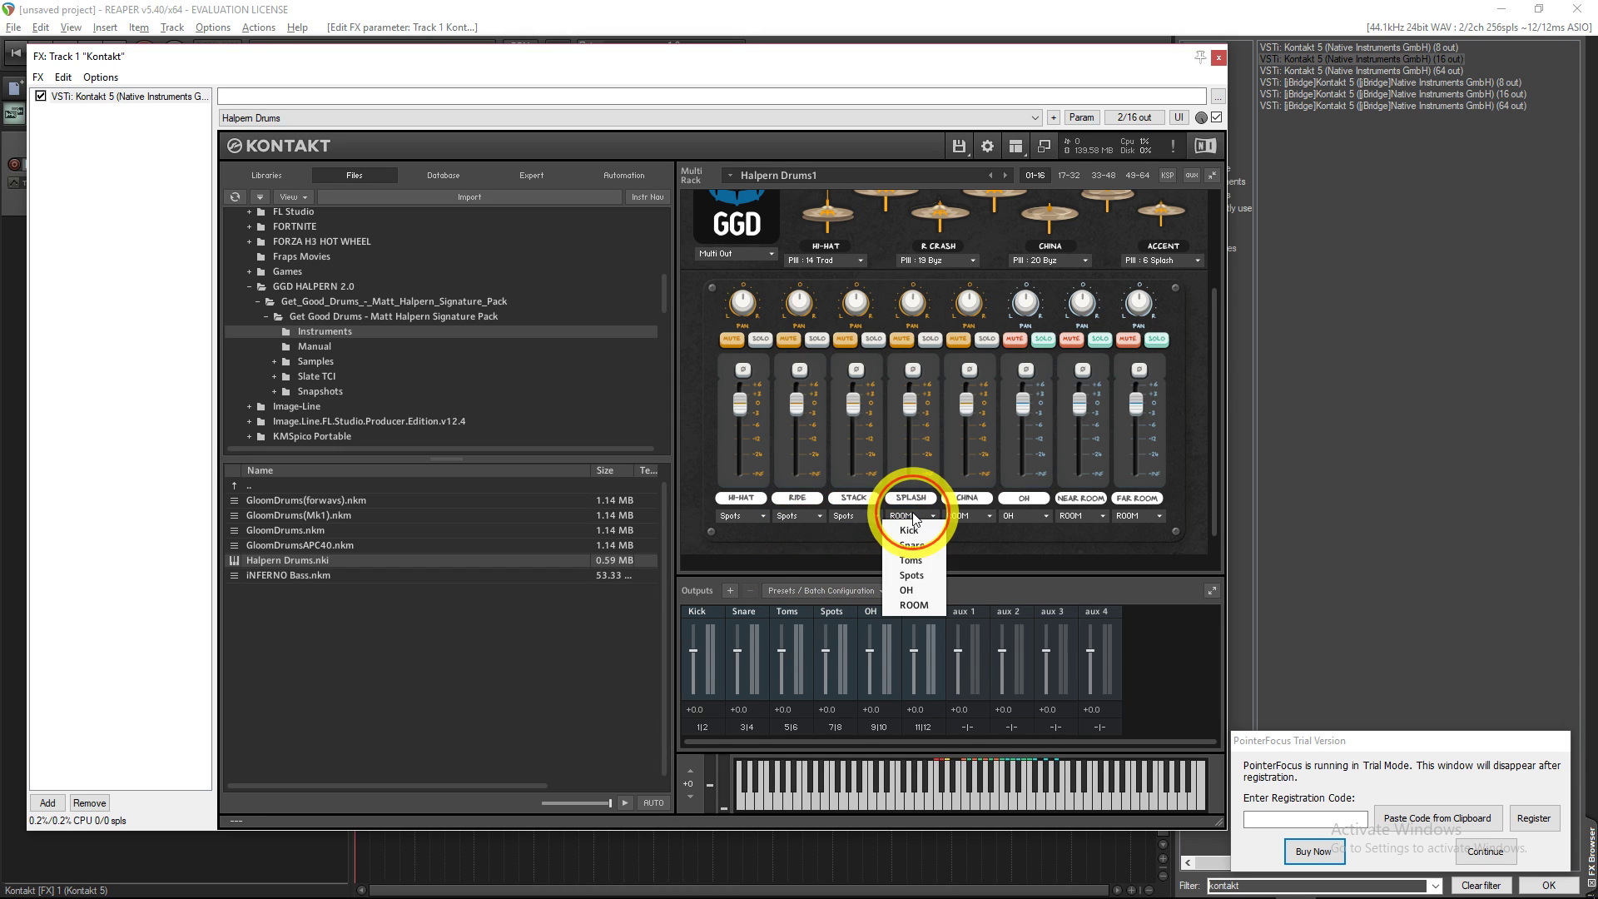
pyautogui.click(911, 576)
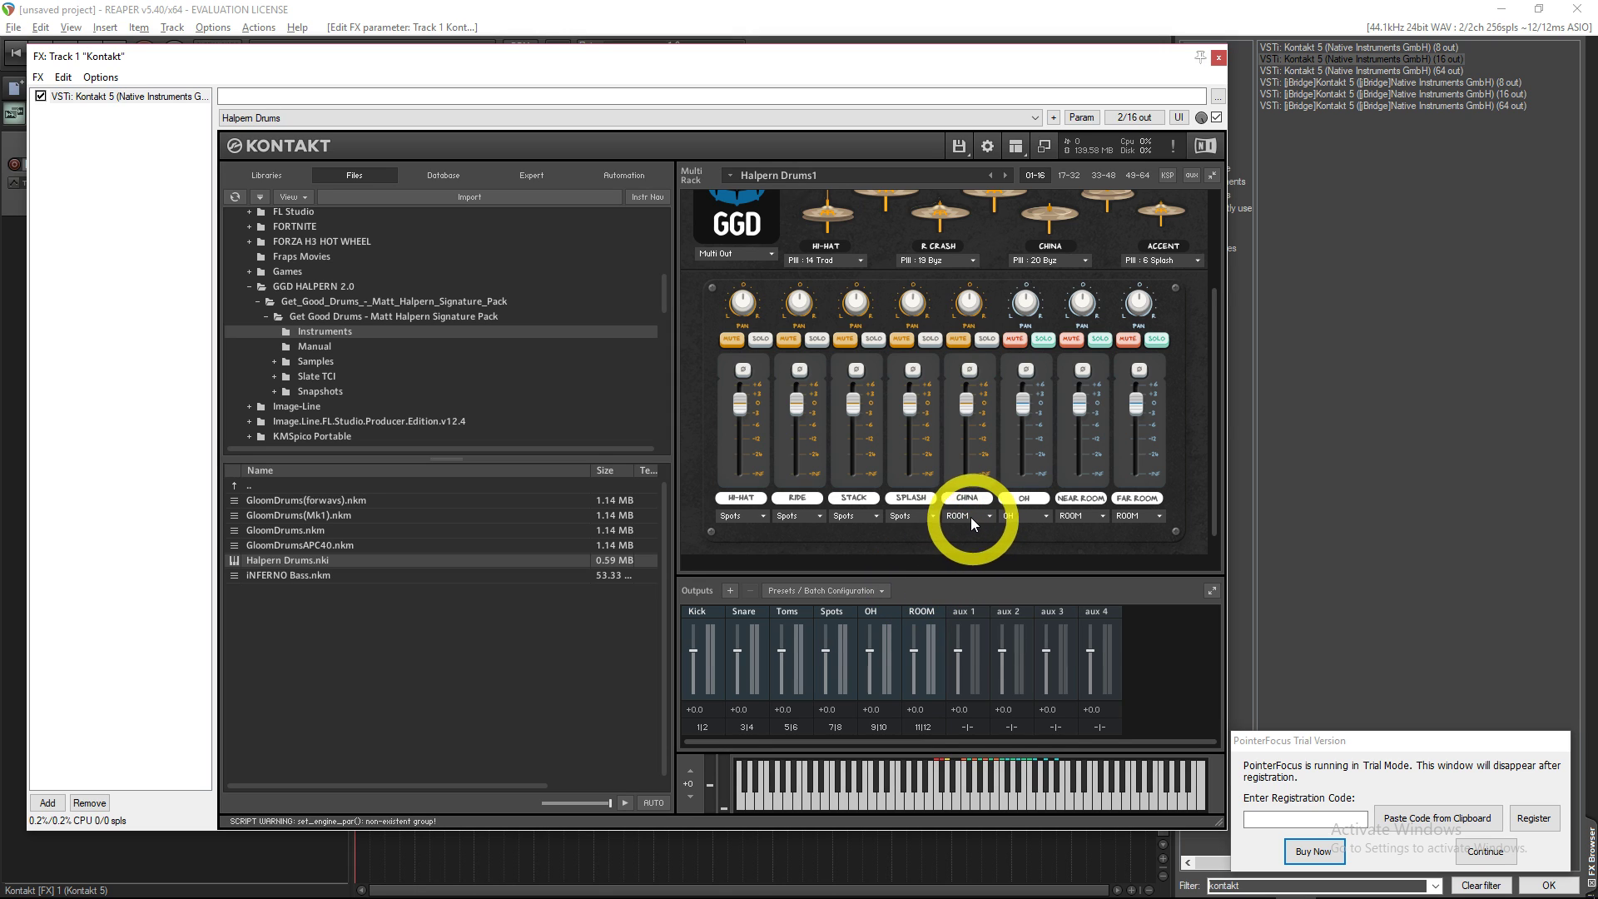
pyautogui.click(967, 515)
pyautogui.click(967, 590)
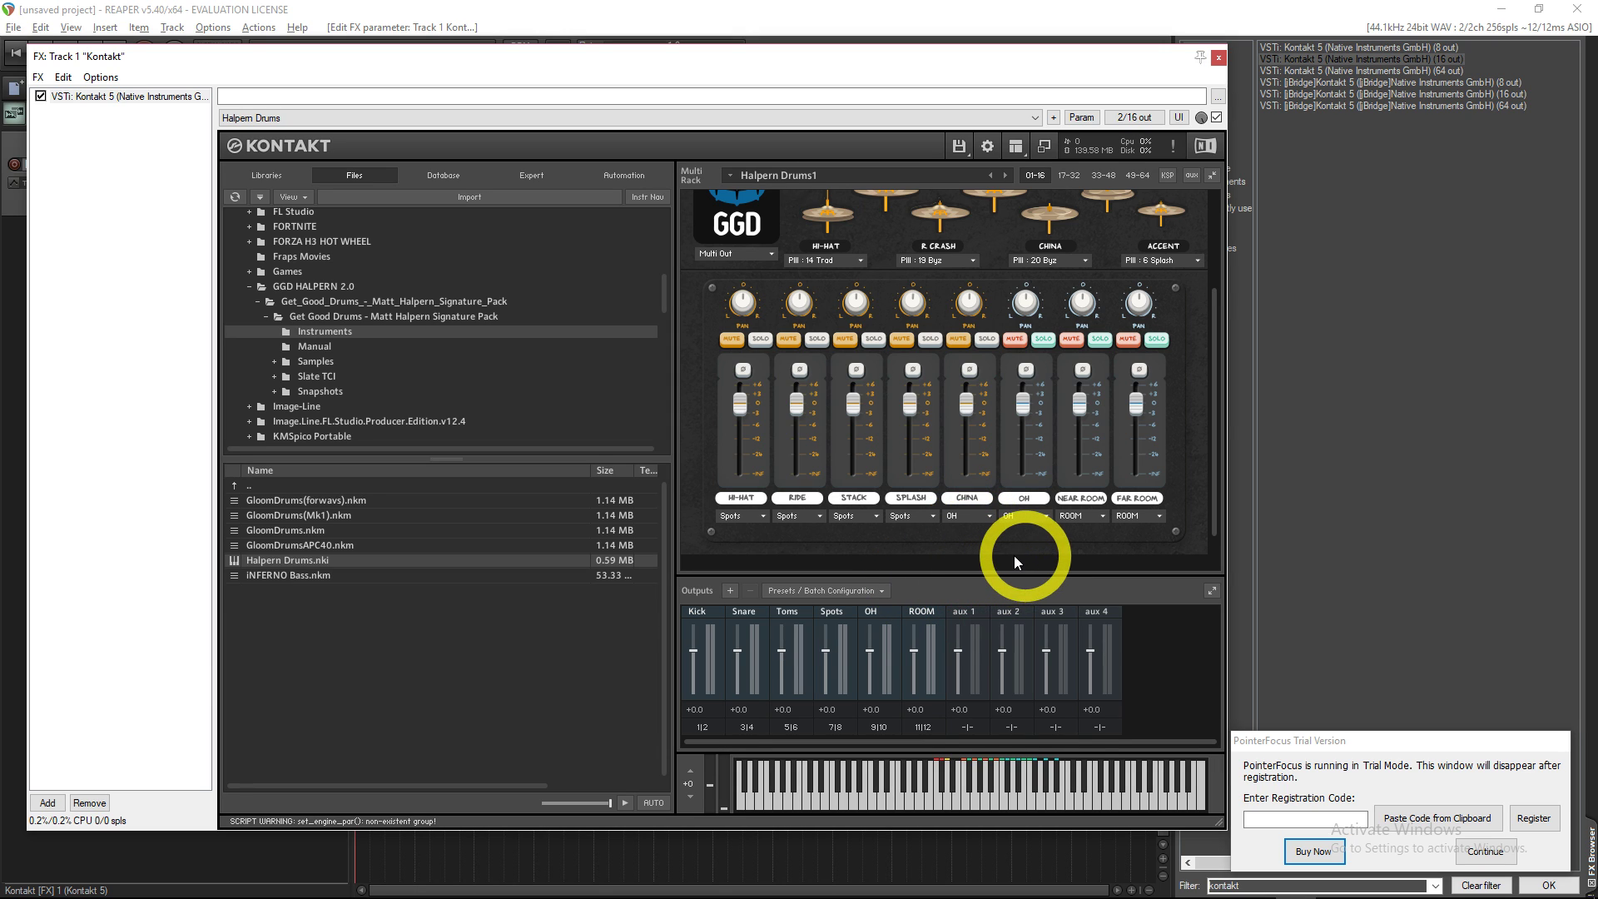
pyautogui.click(1092, 516)
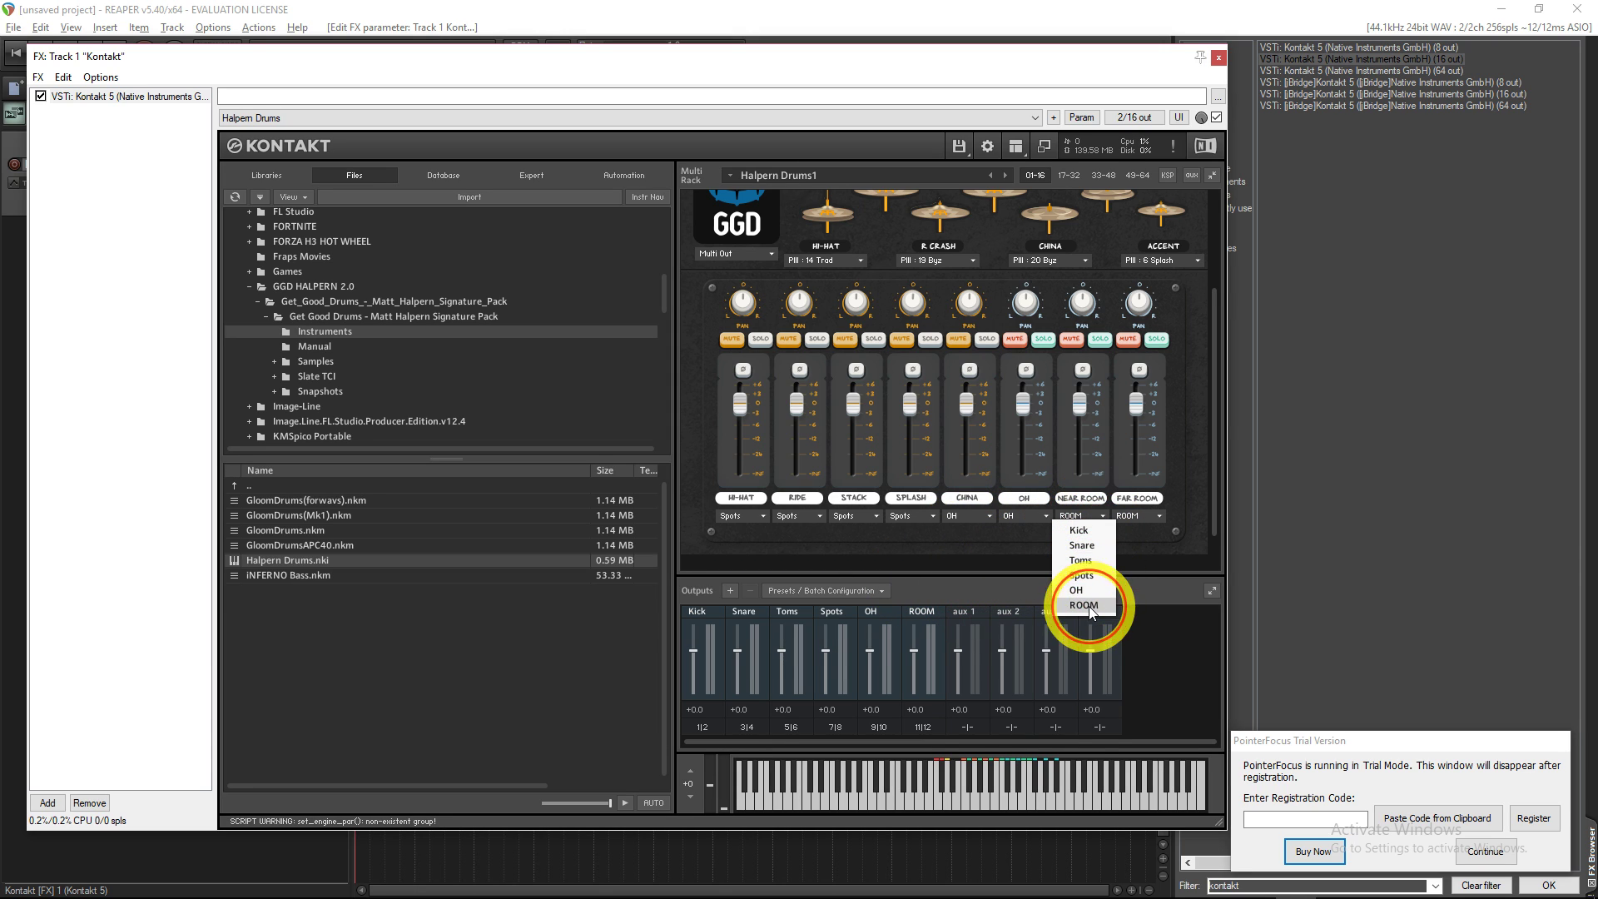
pyautogui.click(1086, 603)
pyautogui.scroll(4, 1216, 312)
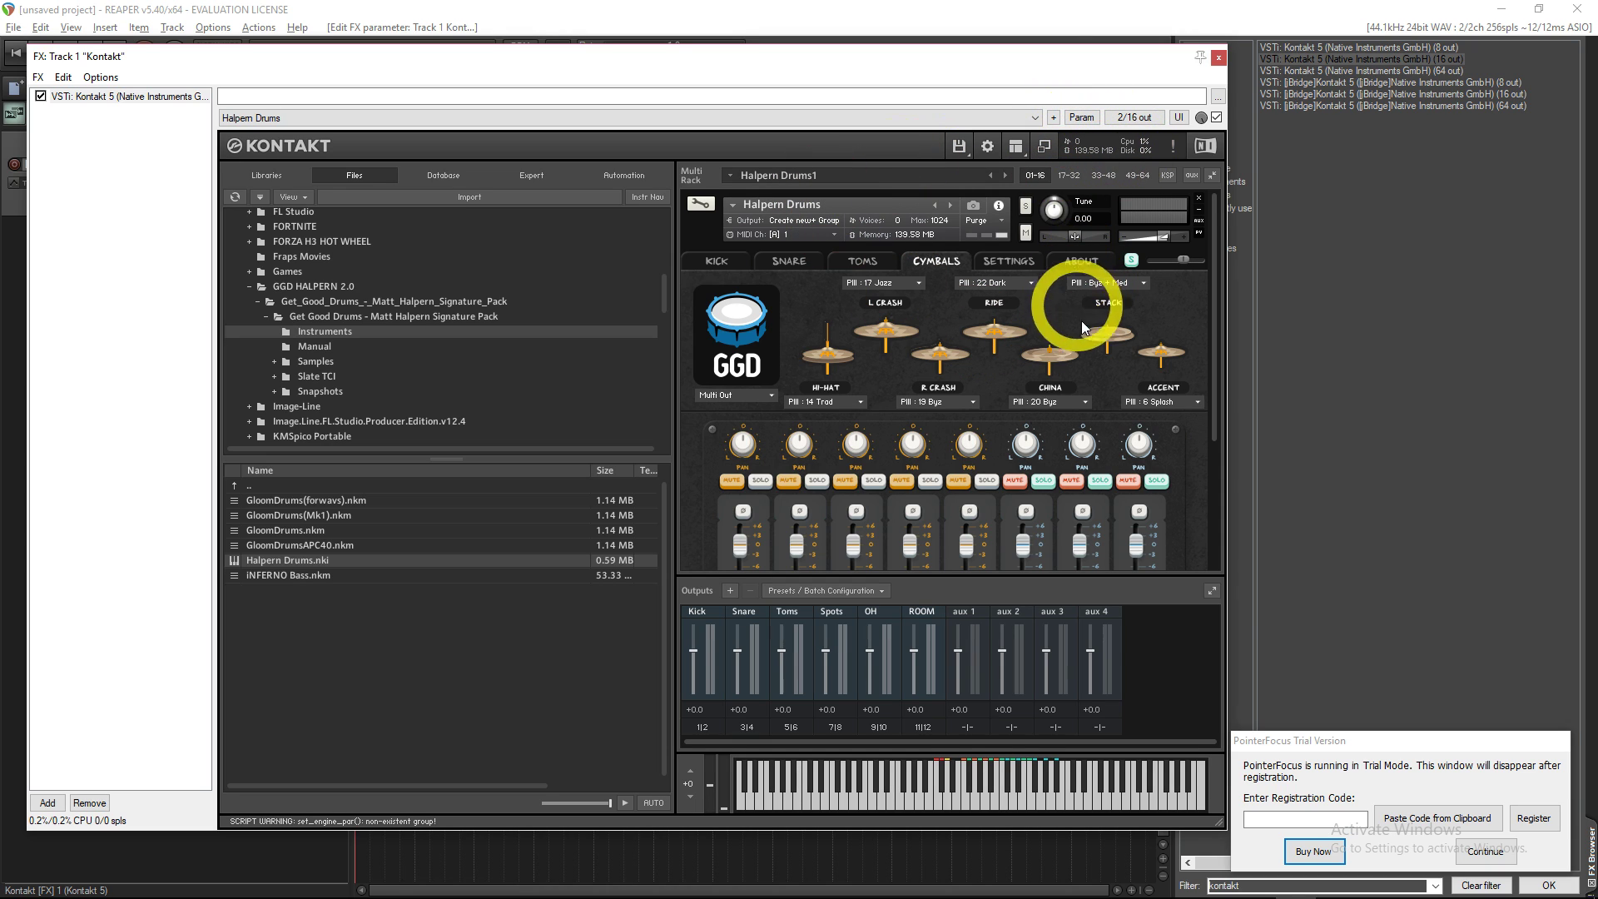
# Open Kontakt's plug-in pin connector, play a test note to check meters, then reopen it
pyautogui.click(1134, 121)
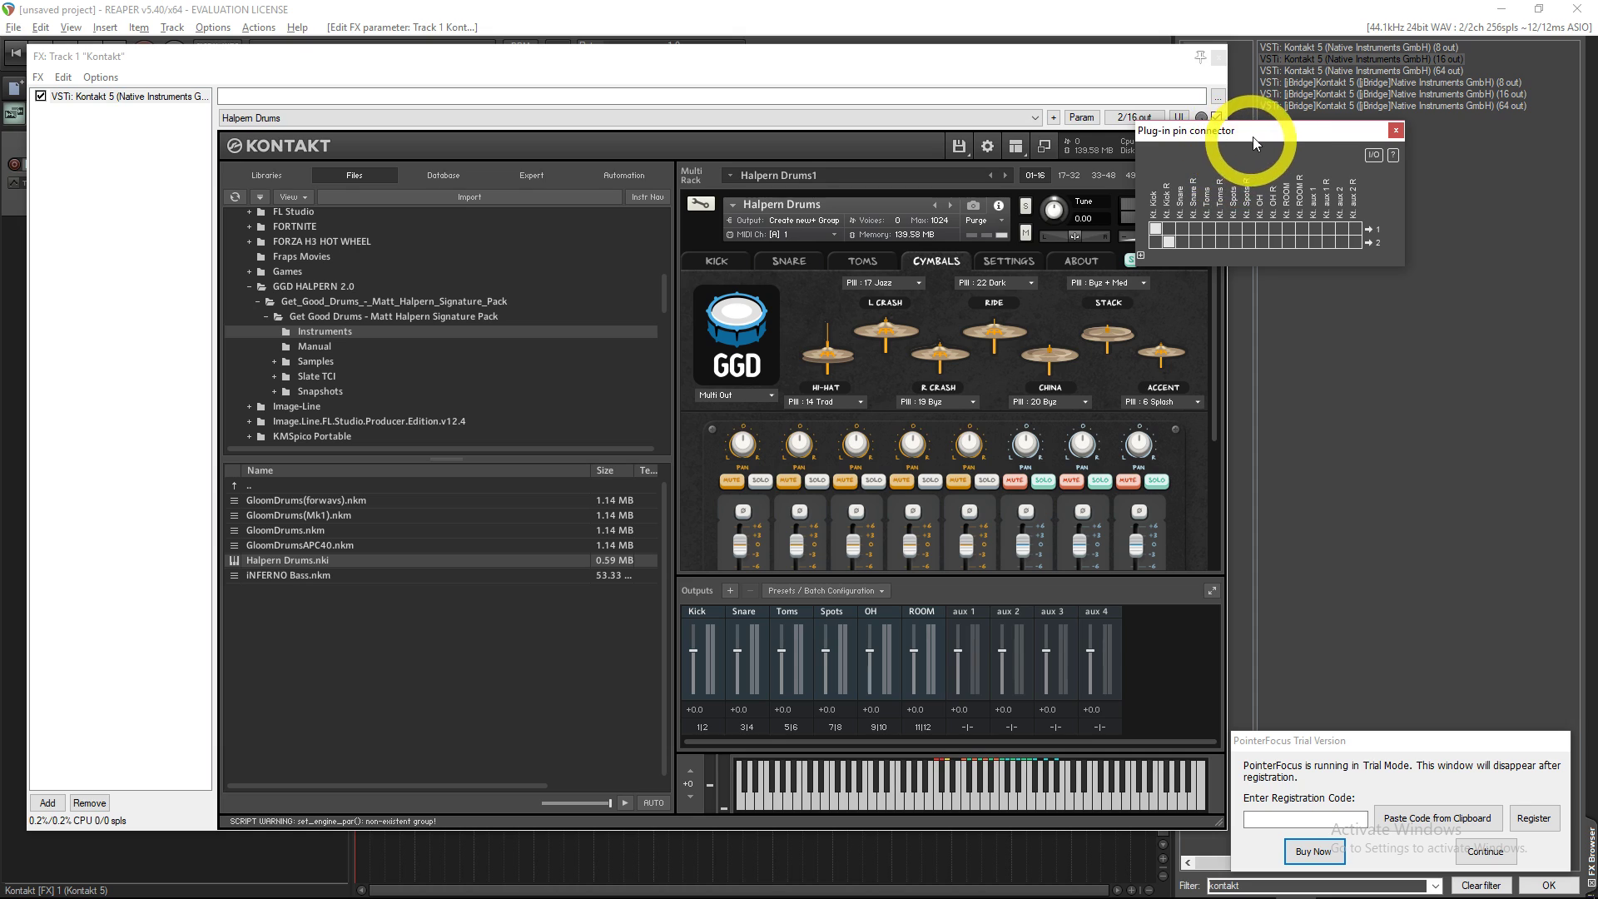
pyautogui.moveTo(1254, 141); pyautogui.dragTo(984, 228)
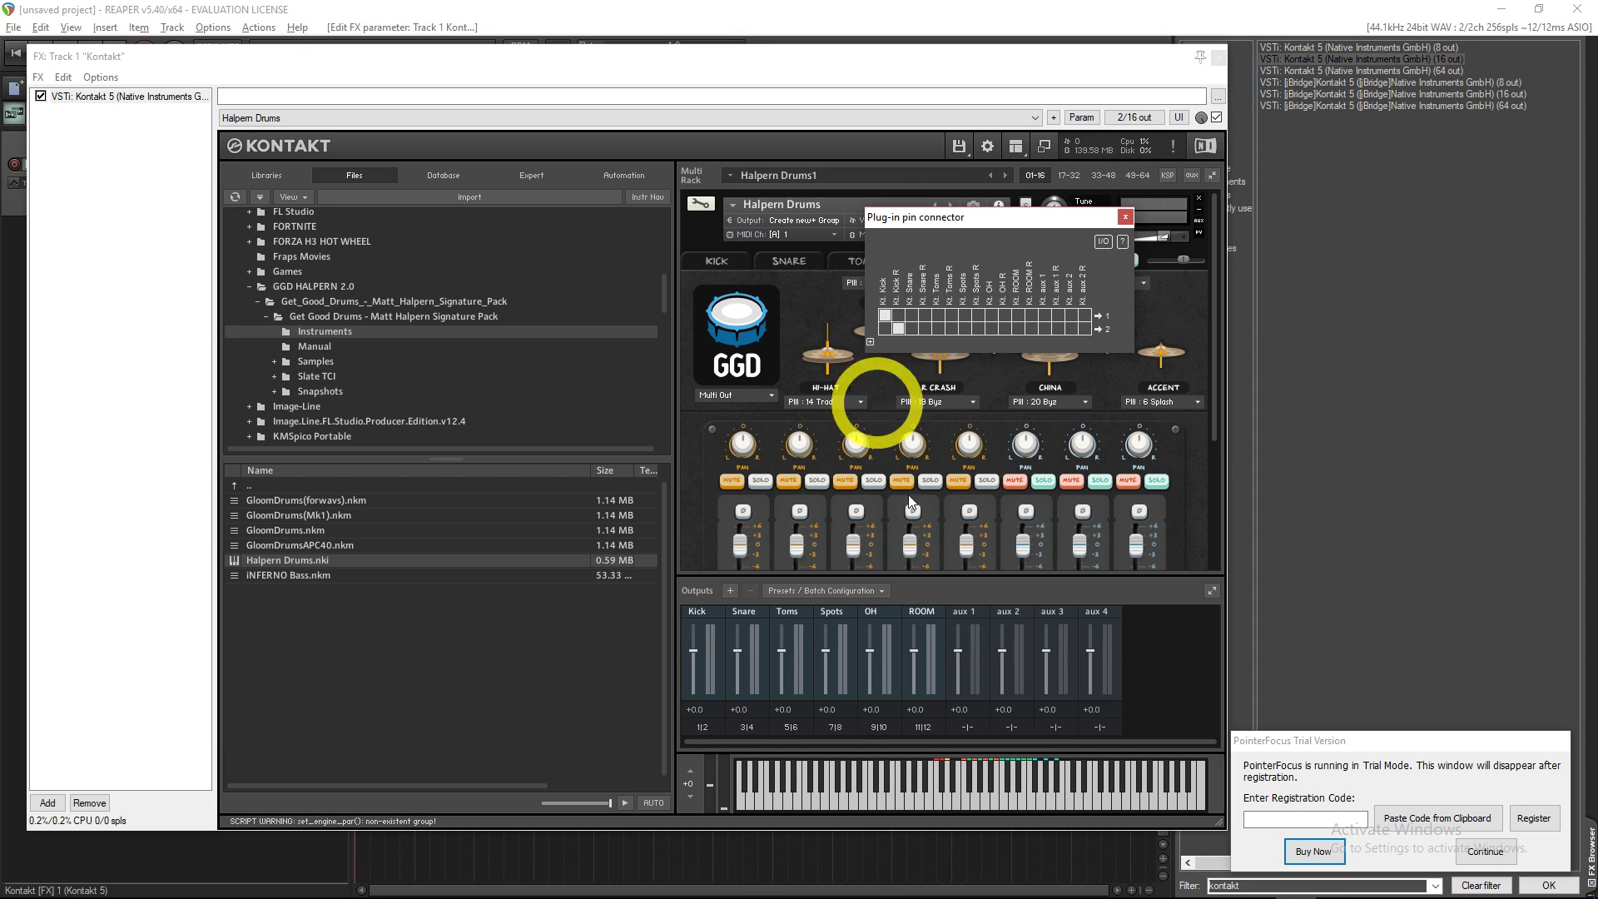
pyautogui.click(936, 799)
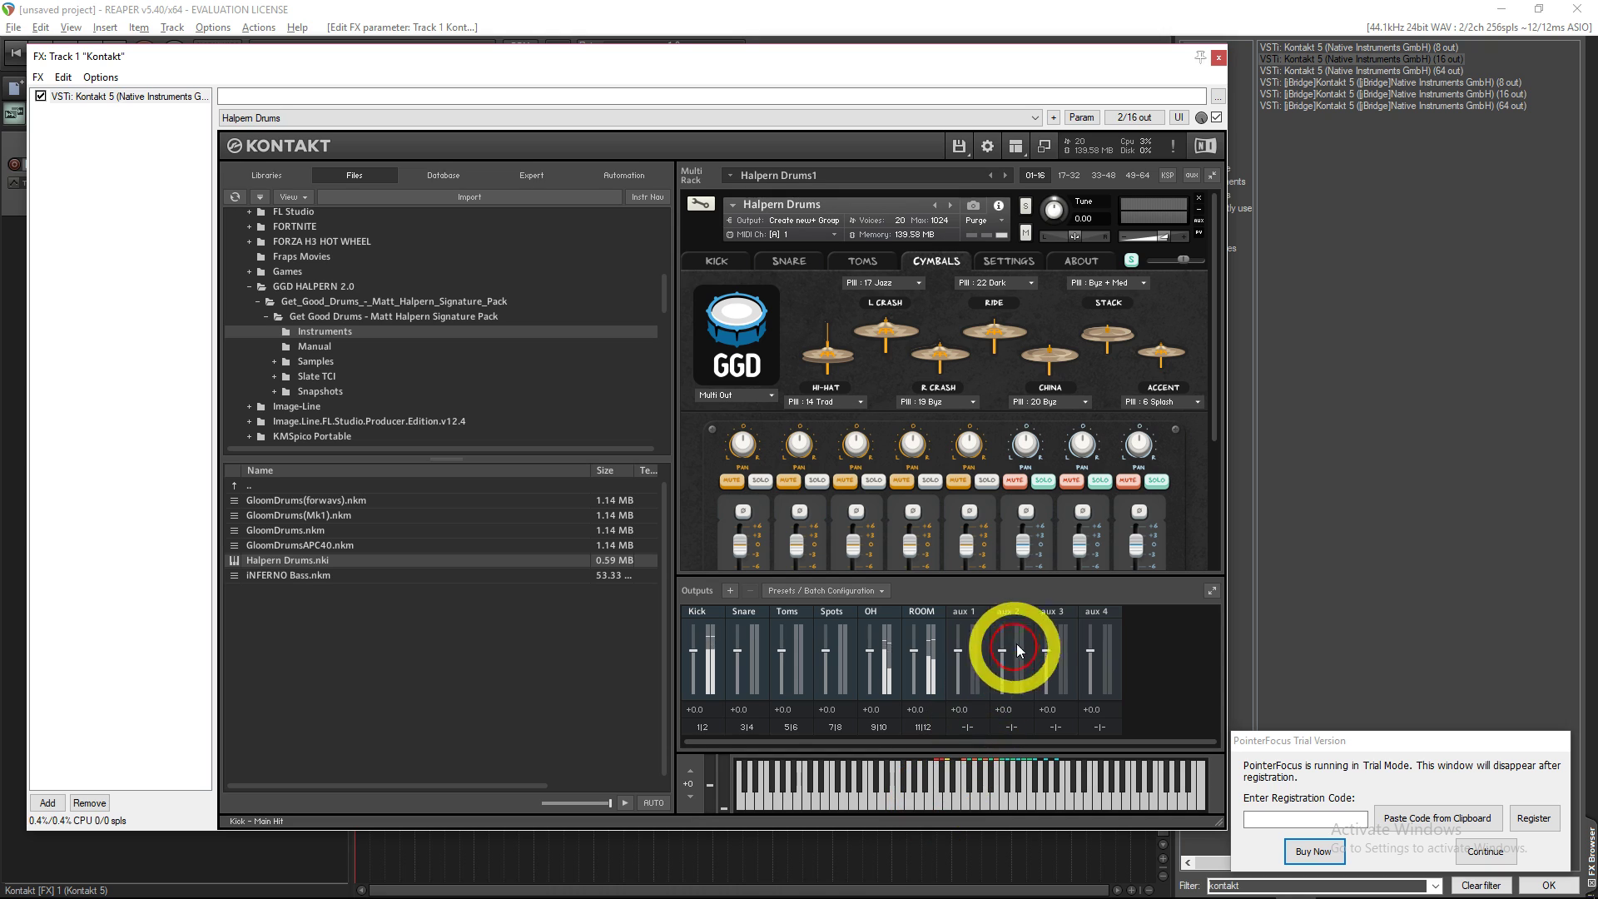
pyautogui.click(1137, 117)
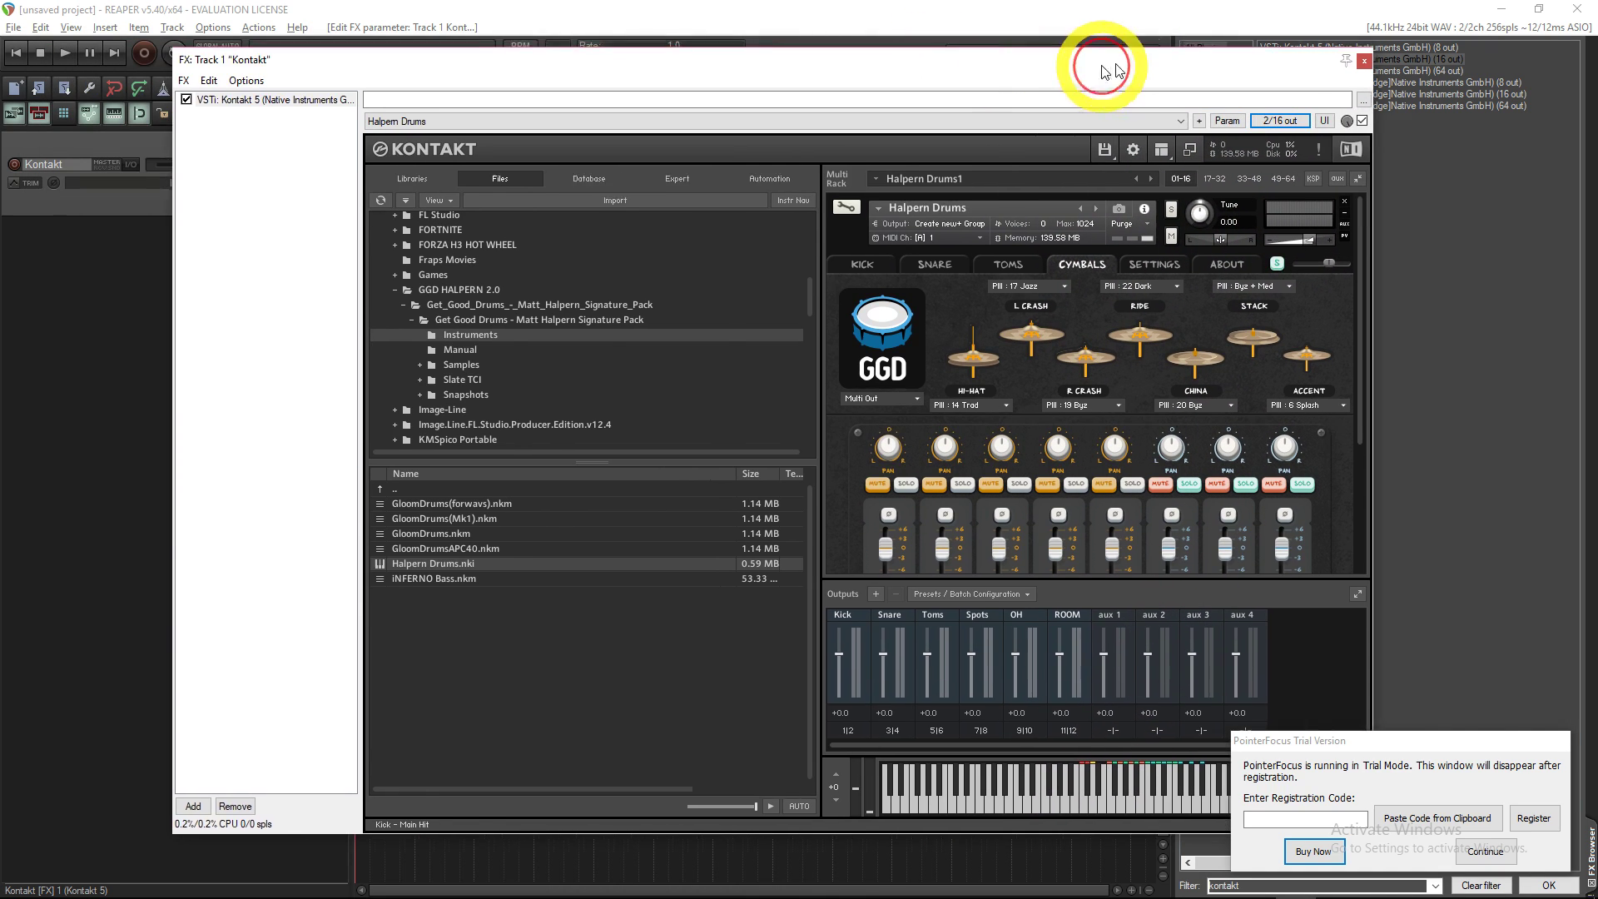
# Insert six empty tracks under the Kontakt track for Kick, Snare, Toms, Spots, Oh and Rooms
pyautogui.moveTo(789, 73); pyautogui.dragTo(1116, 53)
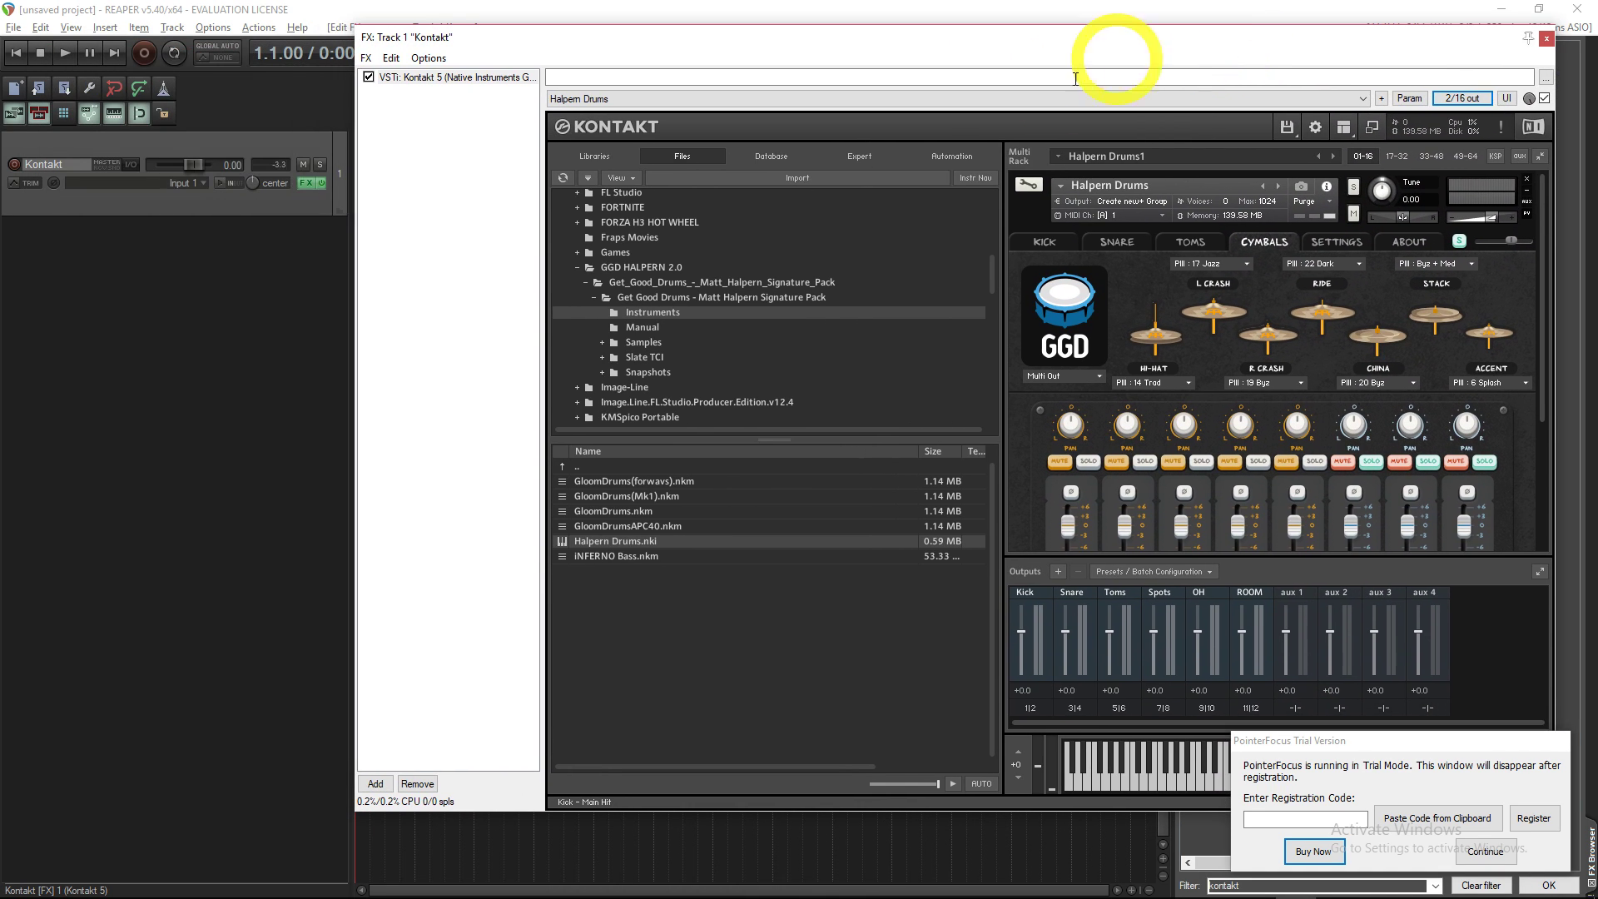
pyautogui.click(168, 319)
pyautogui.doubleClick(133, 378)
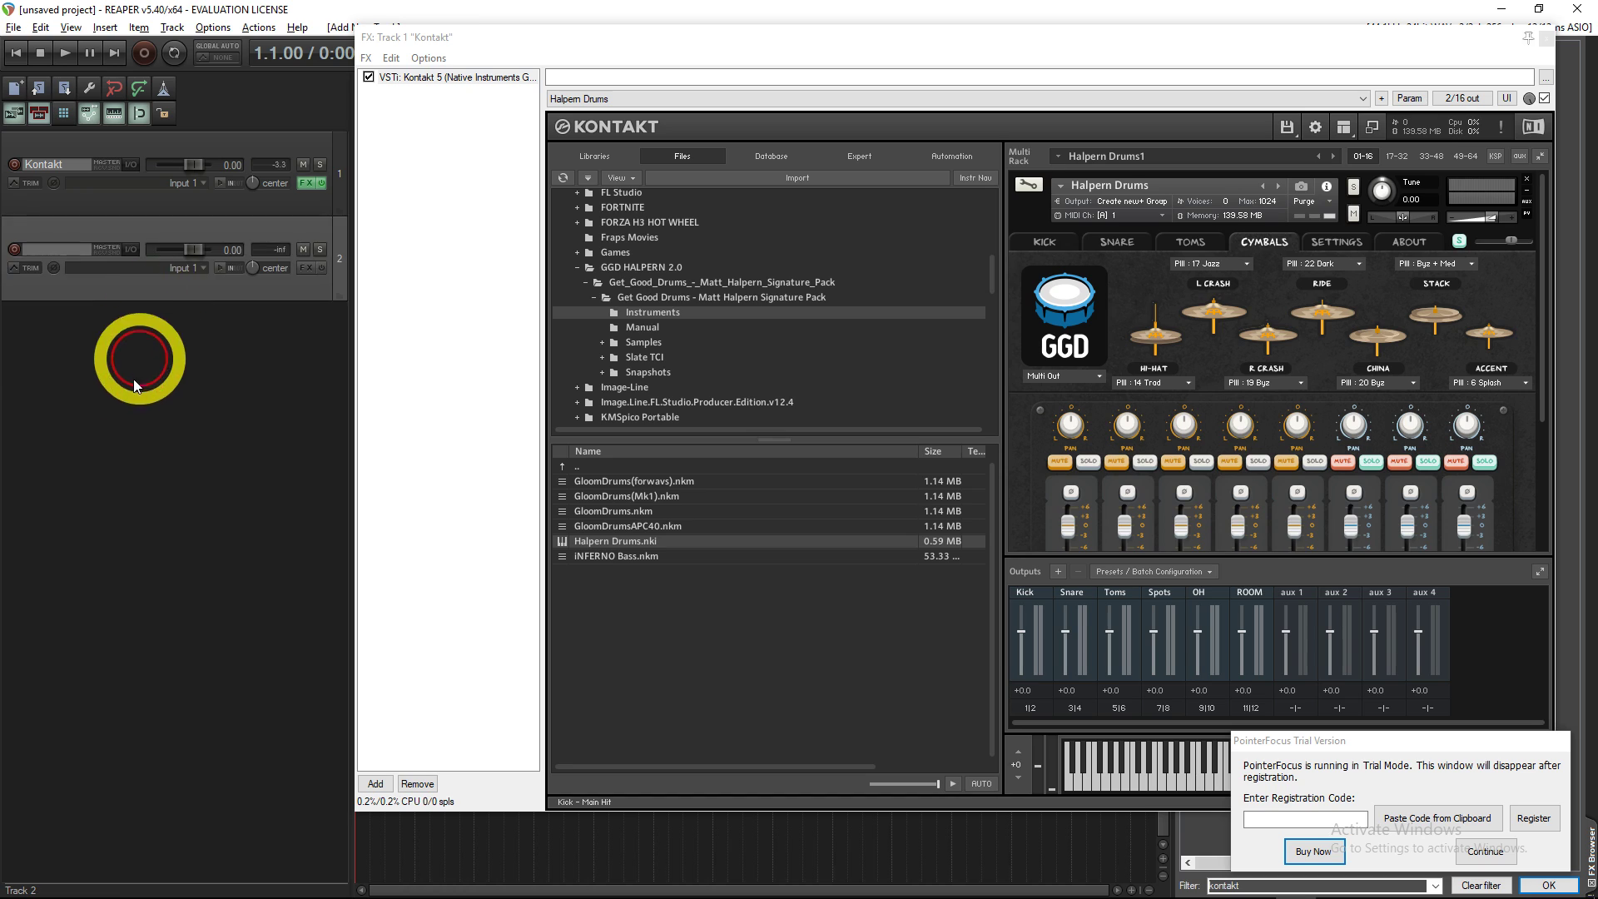
pyautogui.doubleClick(132, 473)
pyautogui.doubleClick(132, 558)
pyautogui.doubleClick(131, 560)
pyautogui.doubleClick(133, 656)
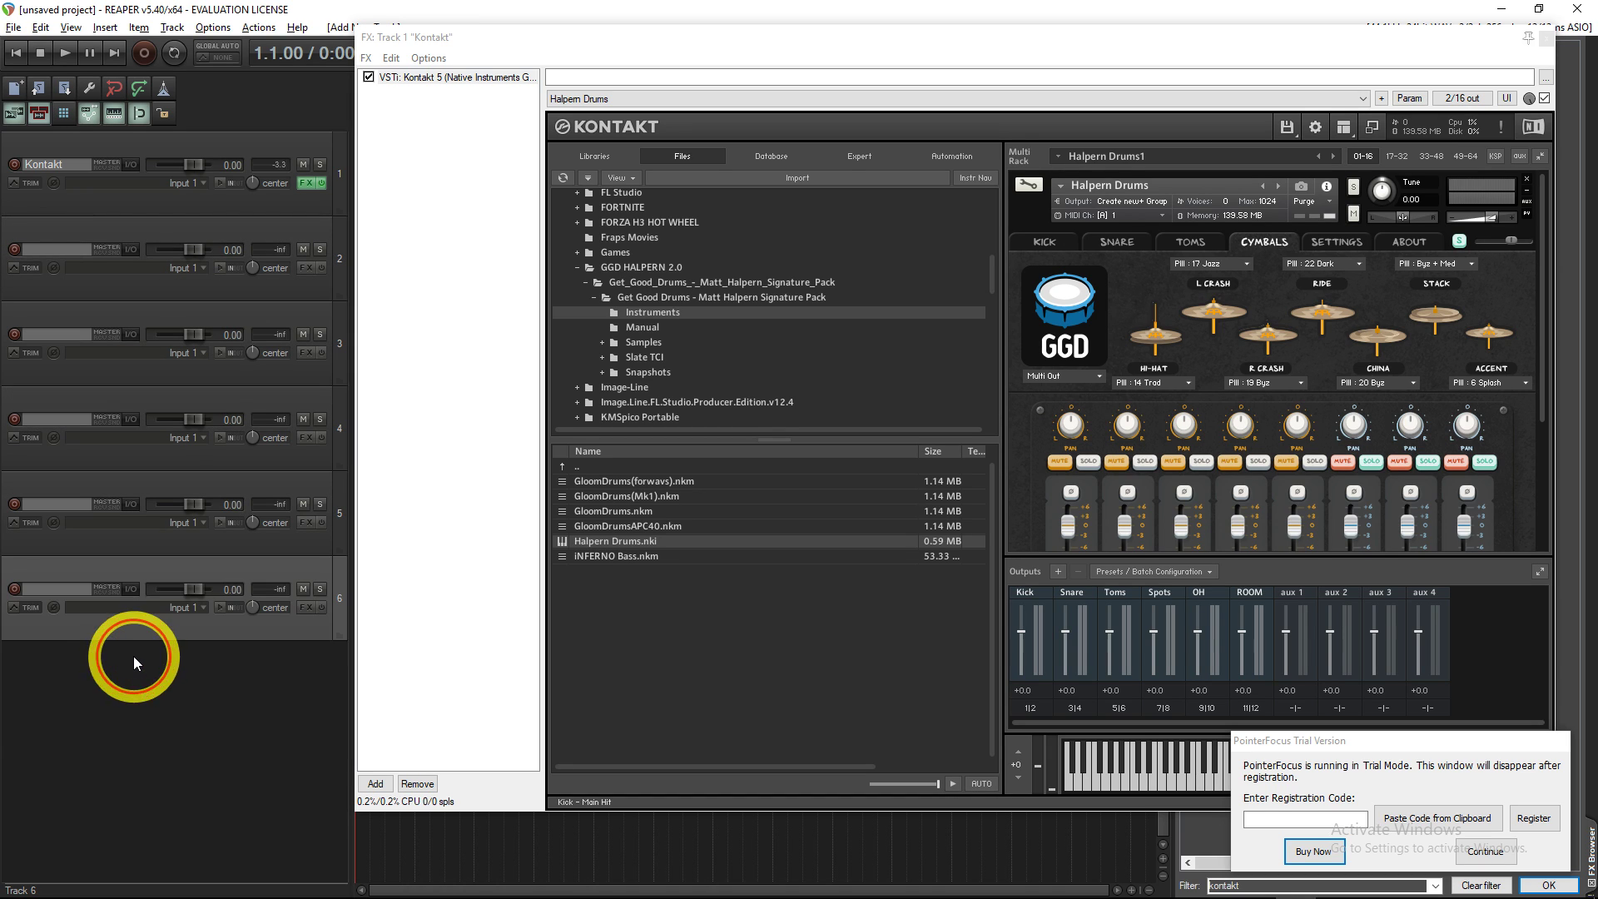
pyautogui.doubleClick(129, 716)
pyautogui.click(90, 255)
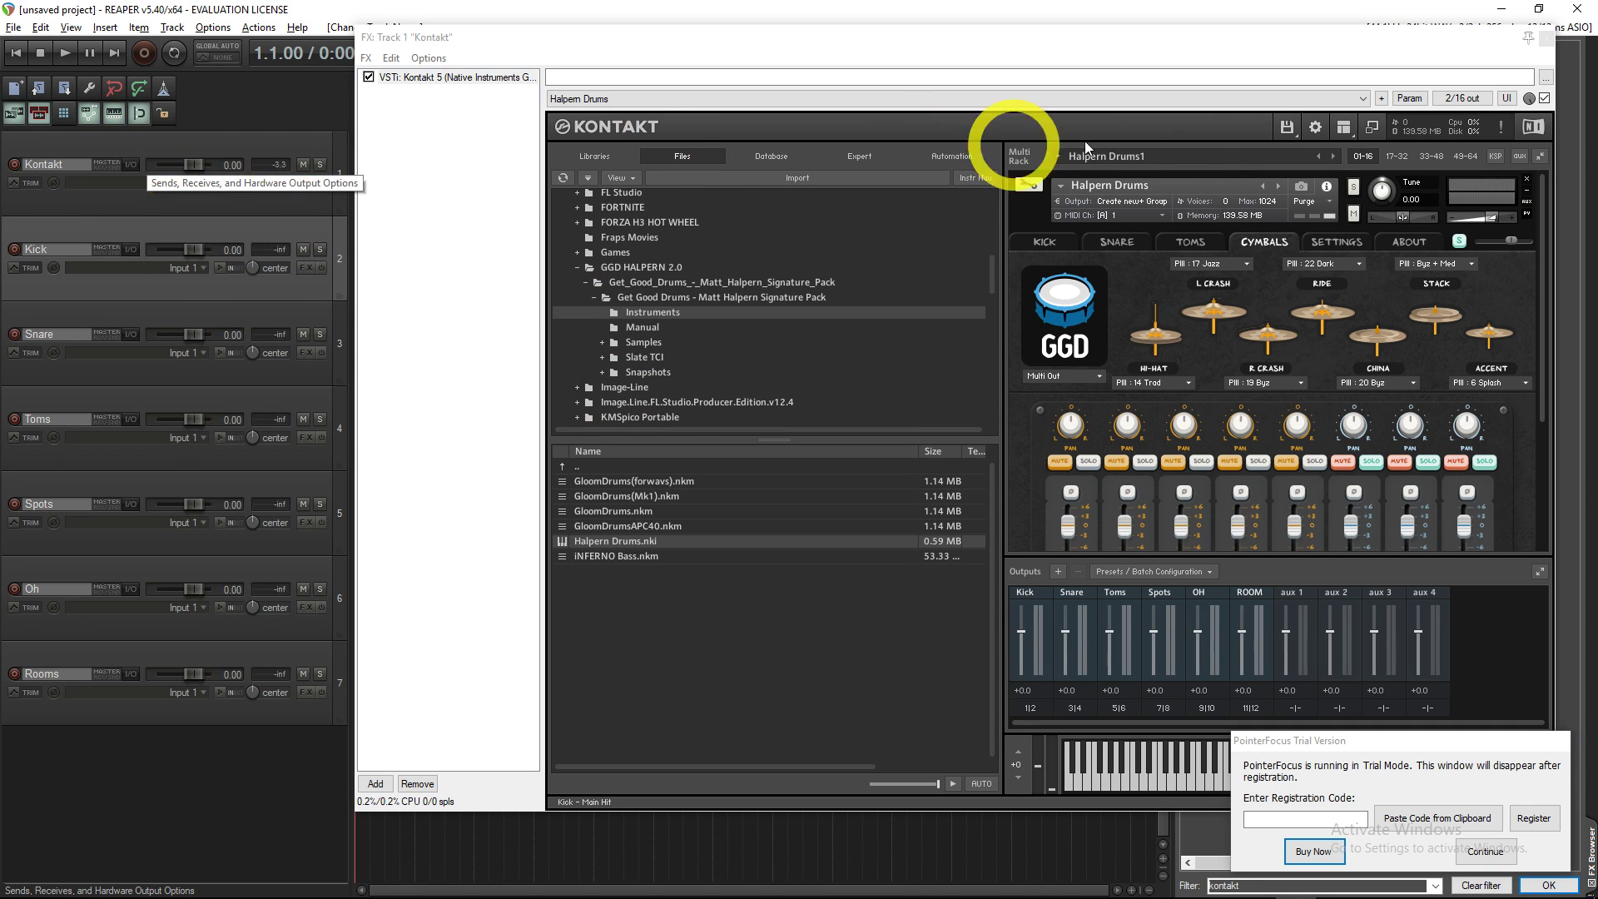
# Use 'Add sends to all tracks' in the Kontakt track's routing to feed all six drum tracks
pyautogui.click(131, 166)
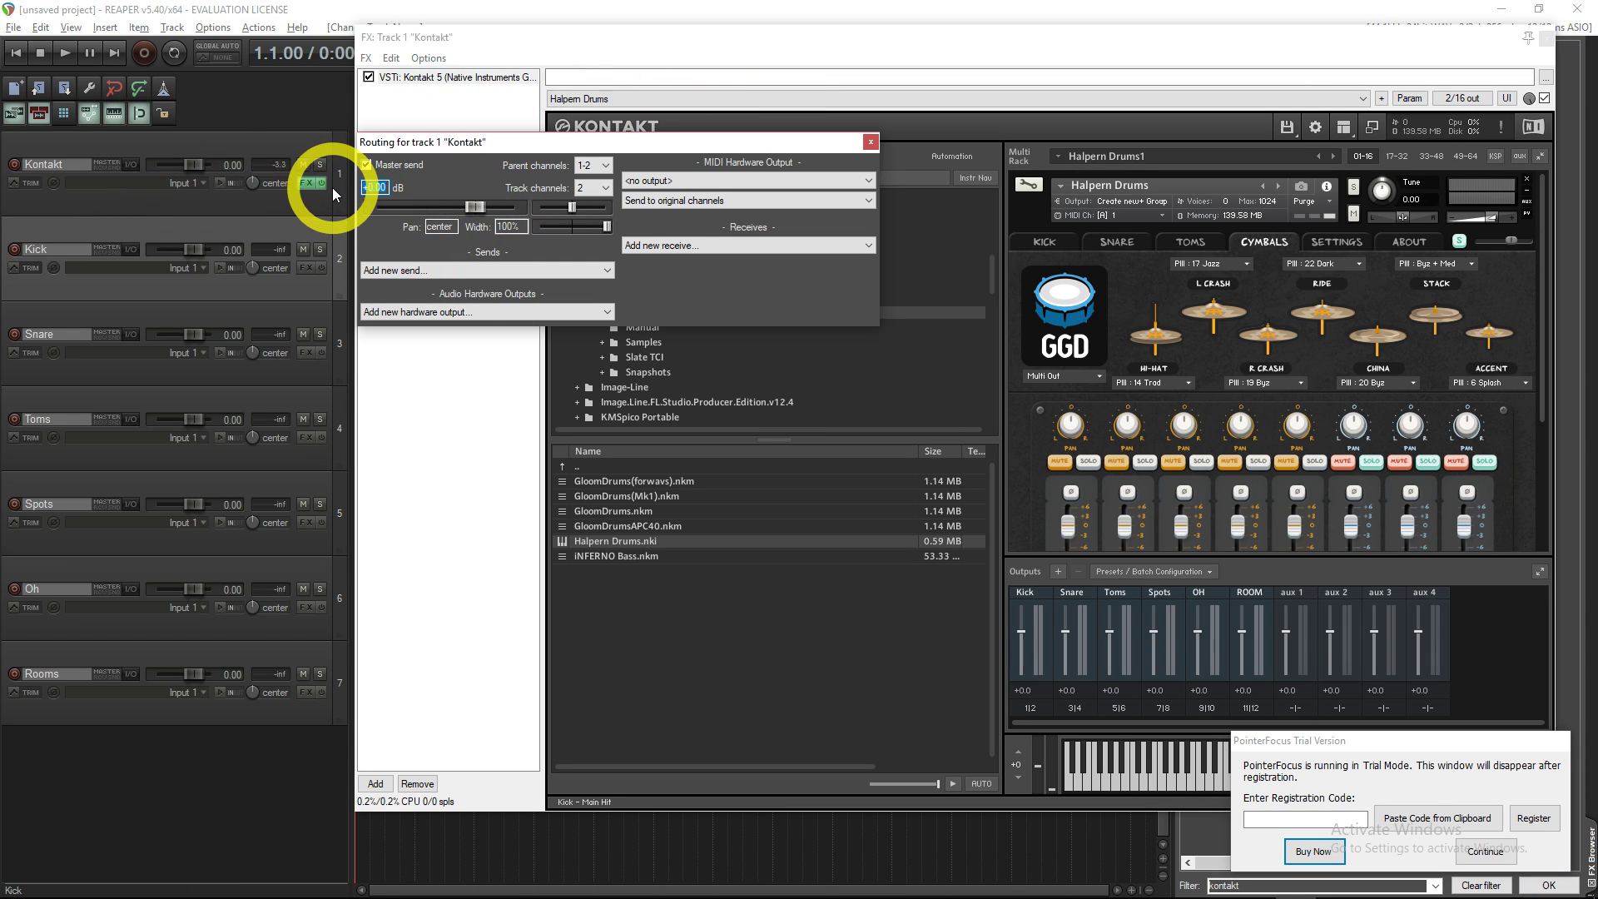
pyautogui.click(420, 271)
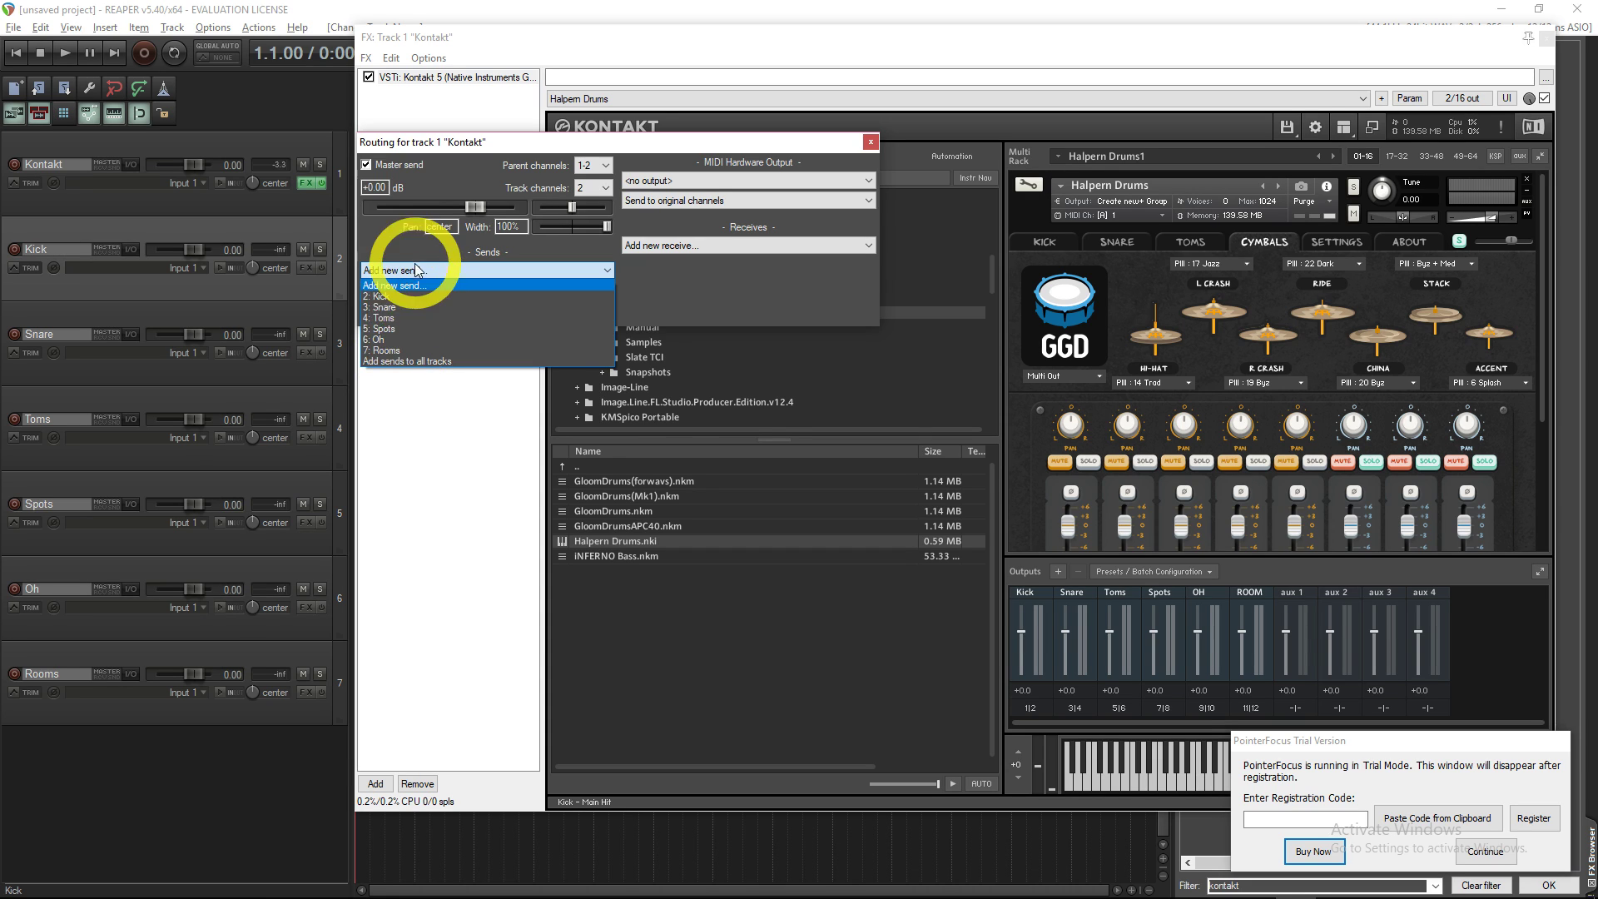
pyautogui.click(400, 361)
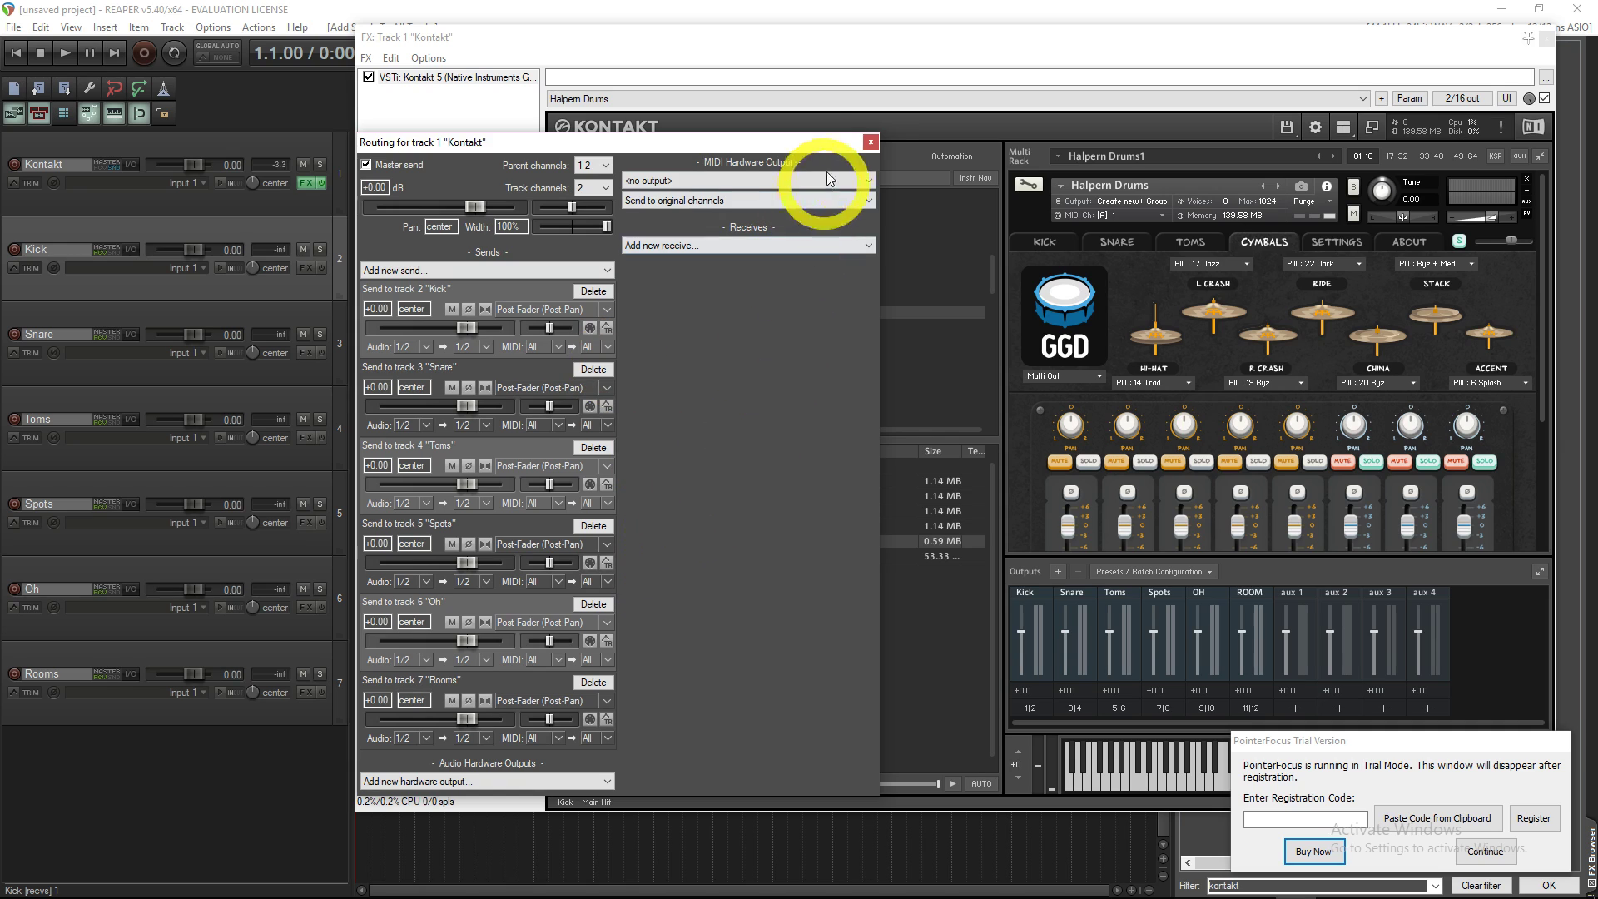
pyautogui.click(869, 142)
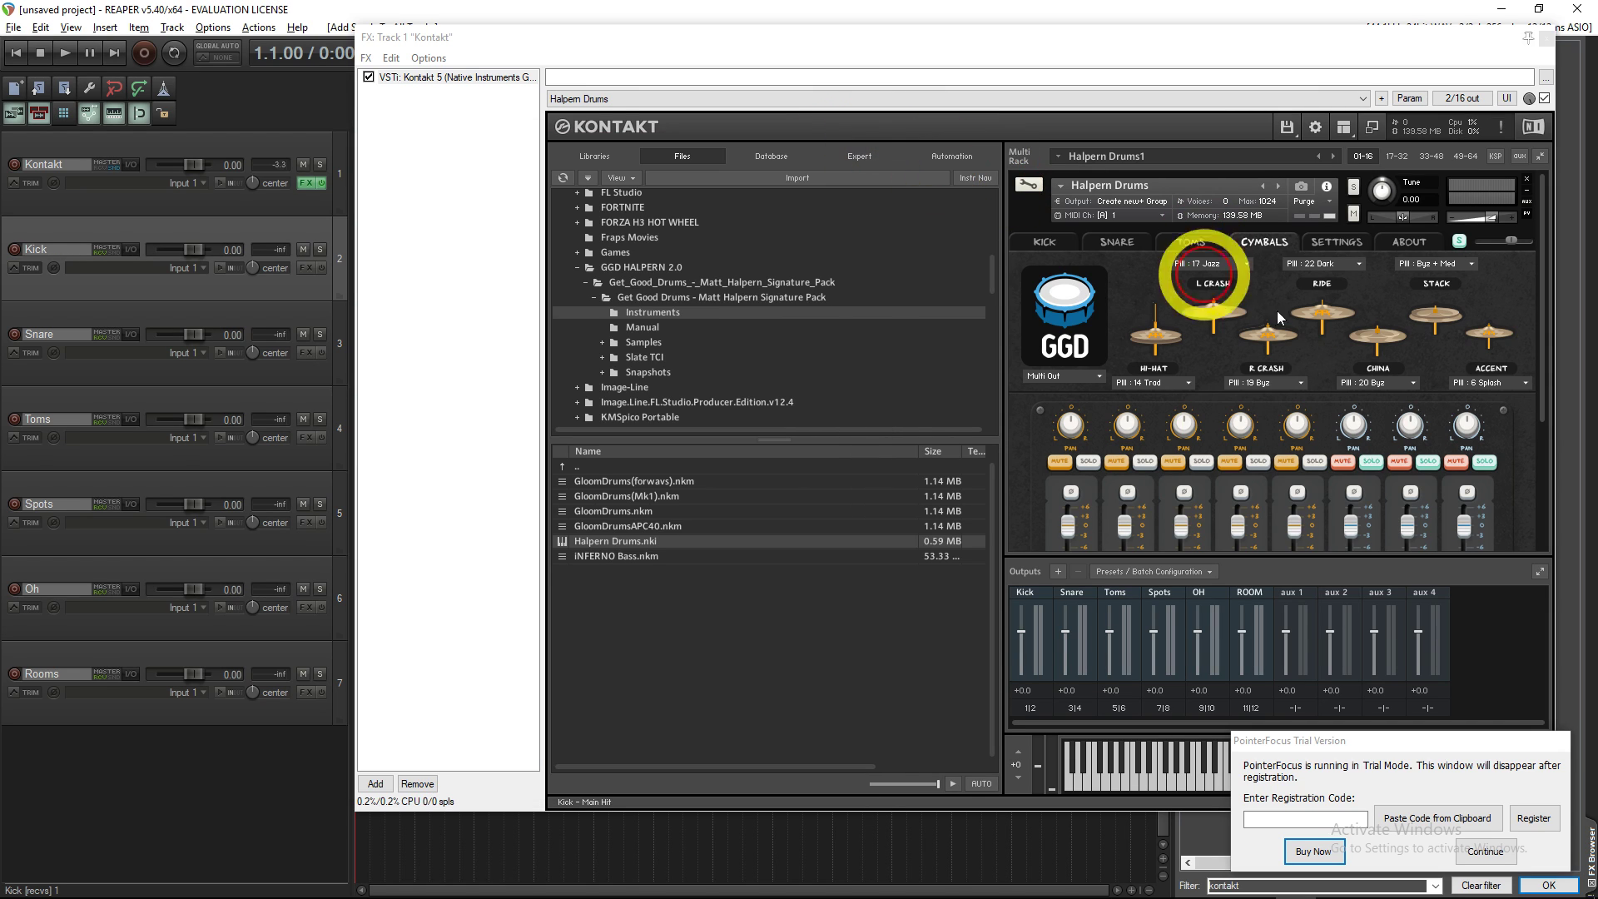
# Add output pin pairs in Kontakt's pin connector until it has 12 outputs
pyautogui.click(1465, 100)
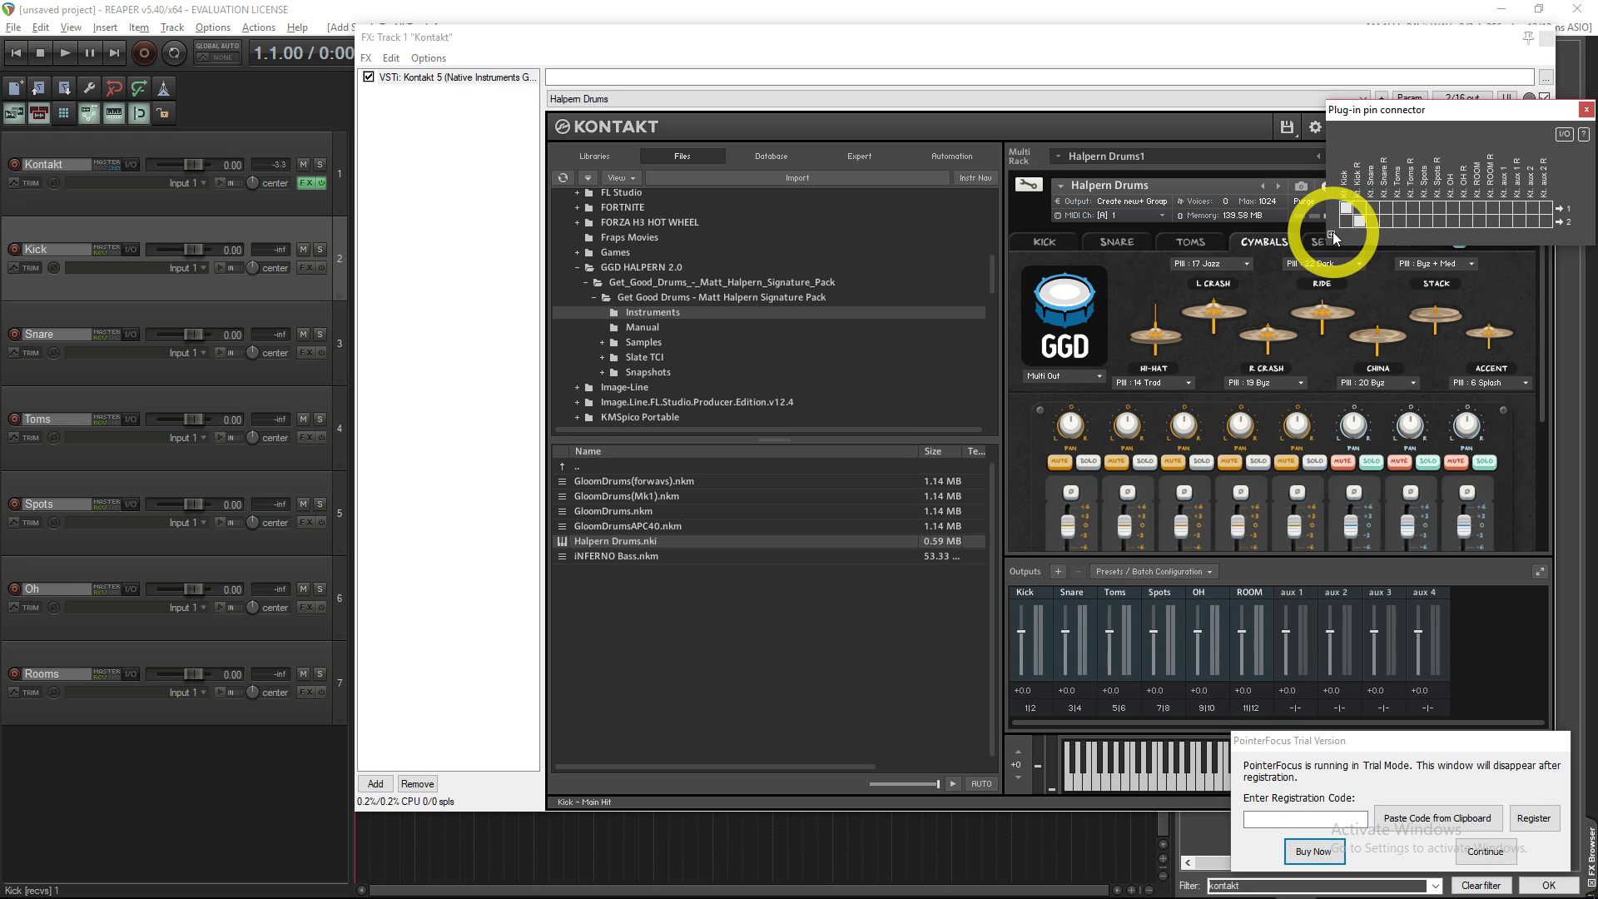
pyautogui.click(1331, 235)
pyautogui.click(1332, 263)
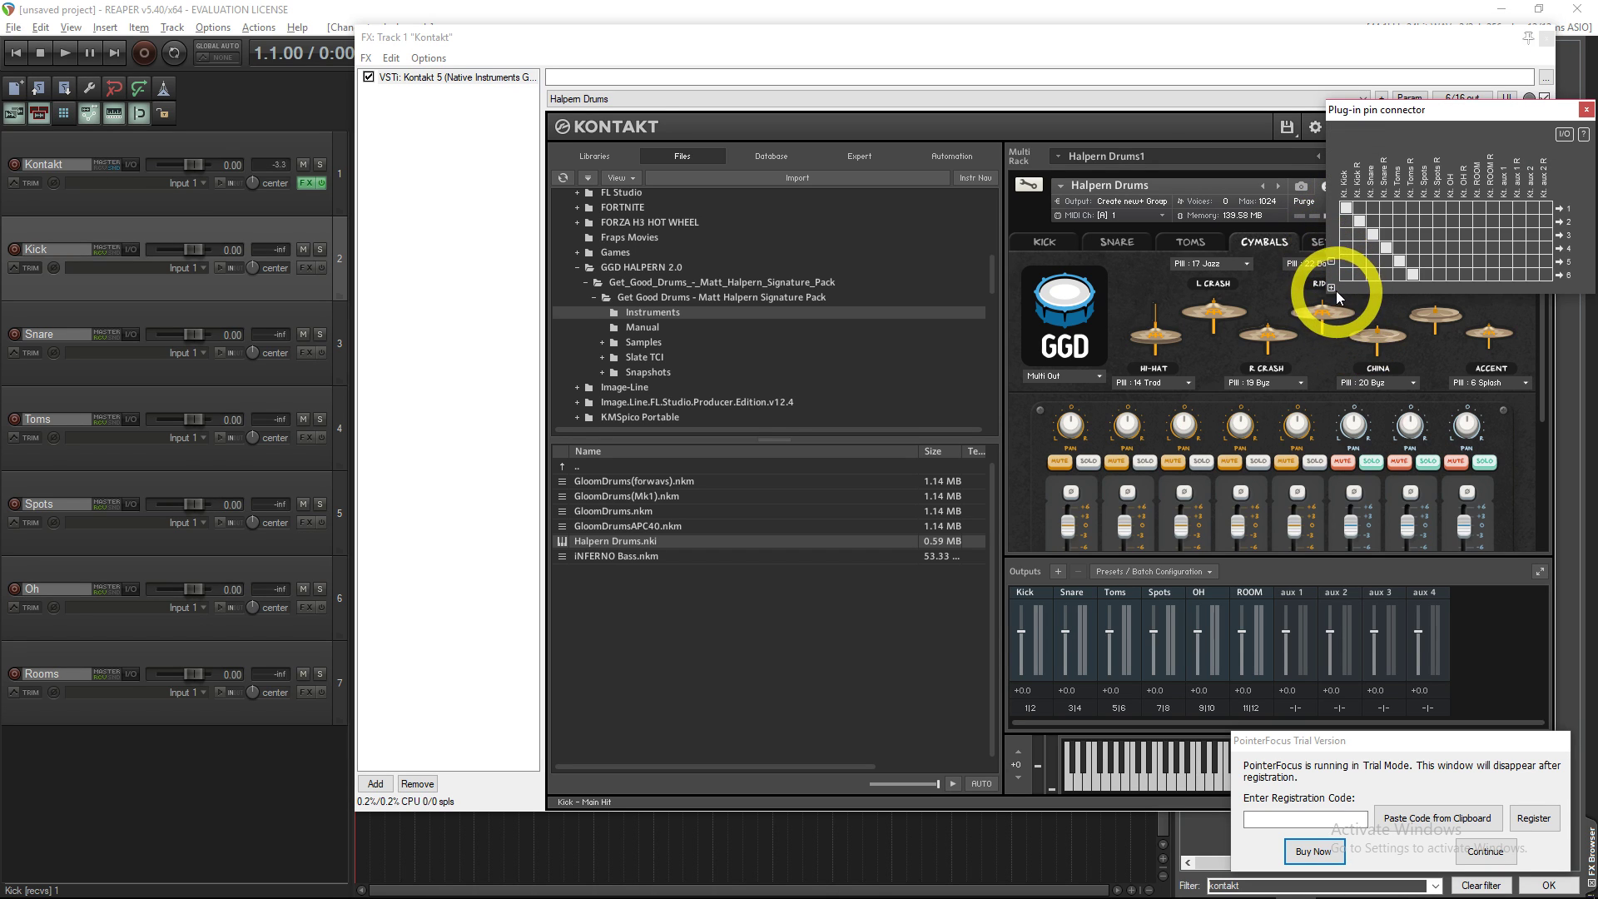
pyautogui.click(1332, 288)
pyautogui.click(1331, 315)
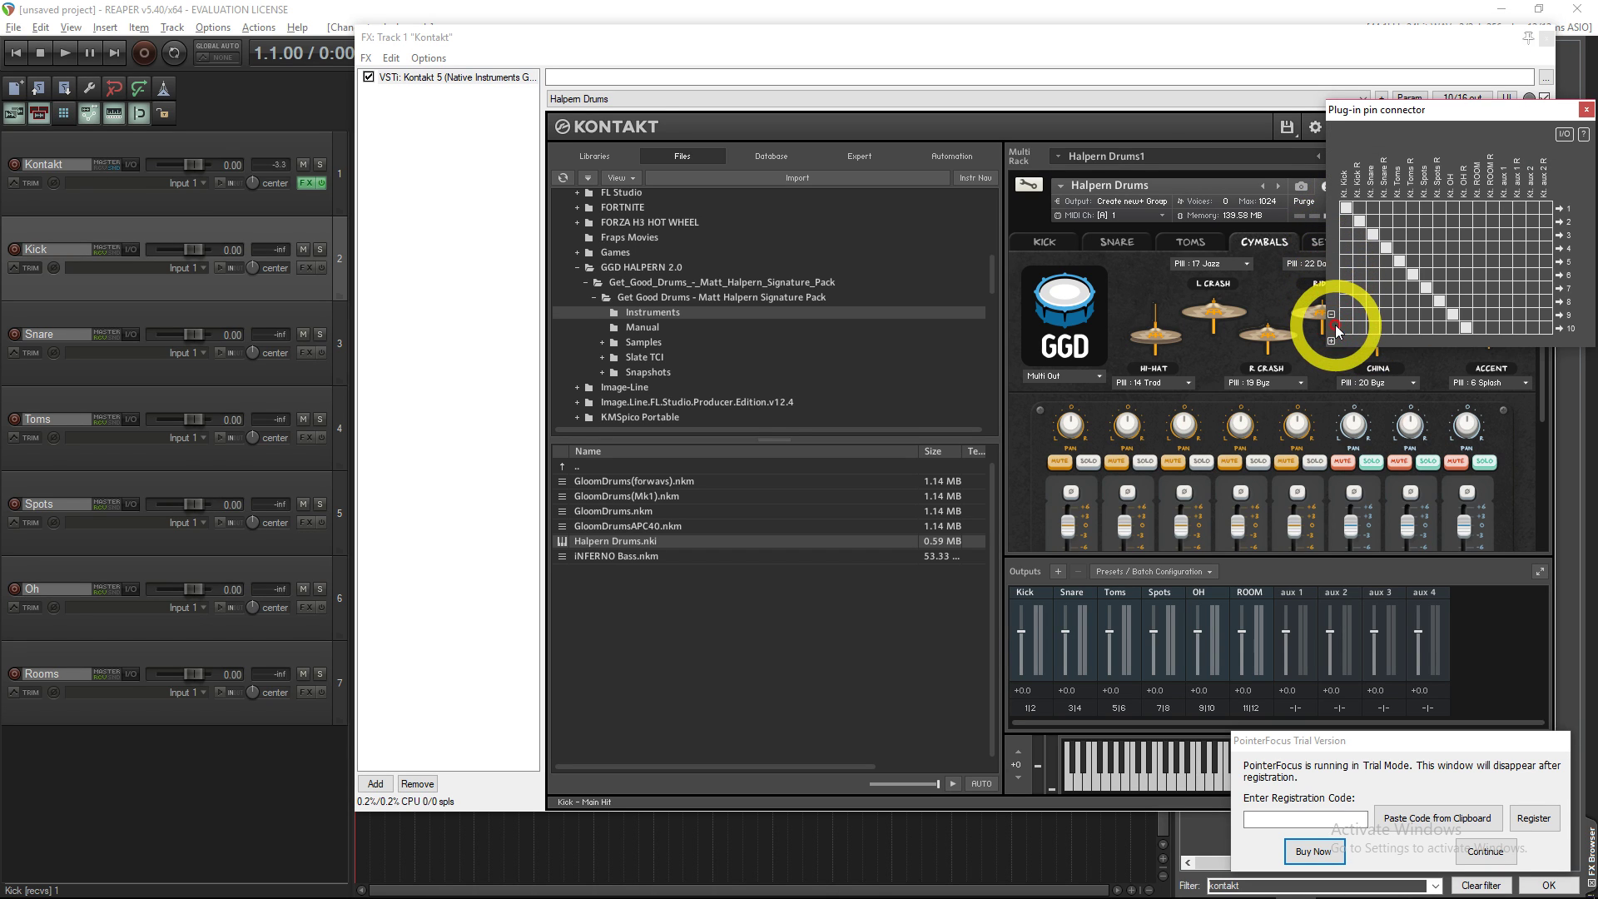
pyautogui.click(1330, 341)
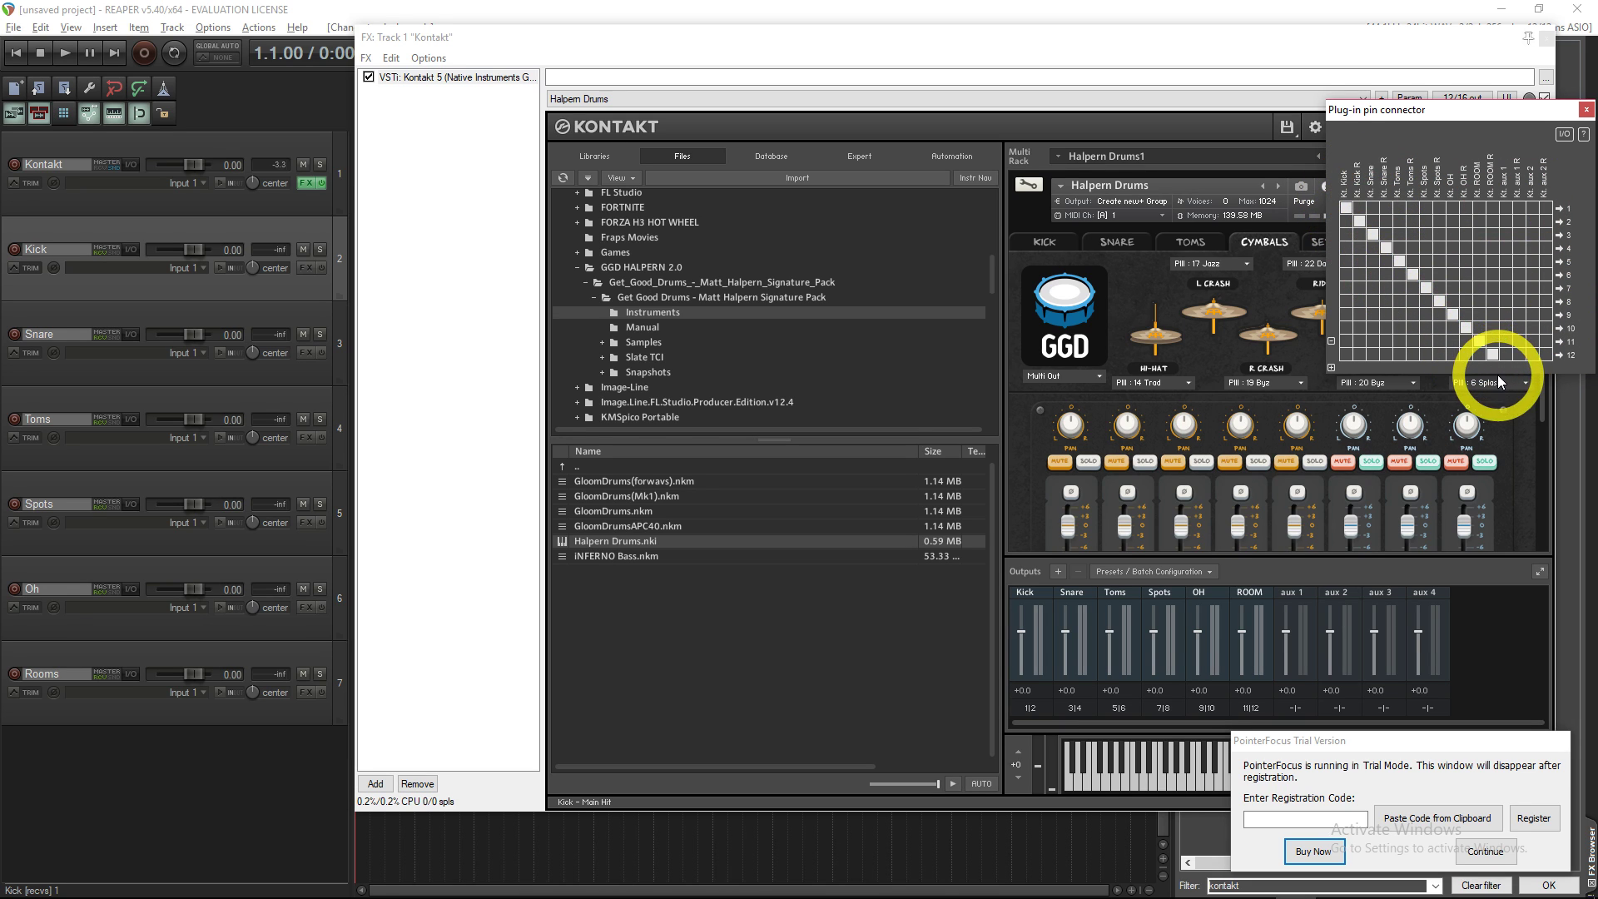
# Set the Snare send's audio source to 3/4 and the Toms send's to 5/6
pyautogui.click(1588, 106)
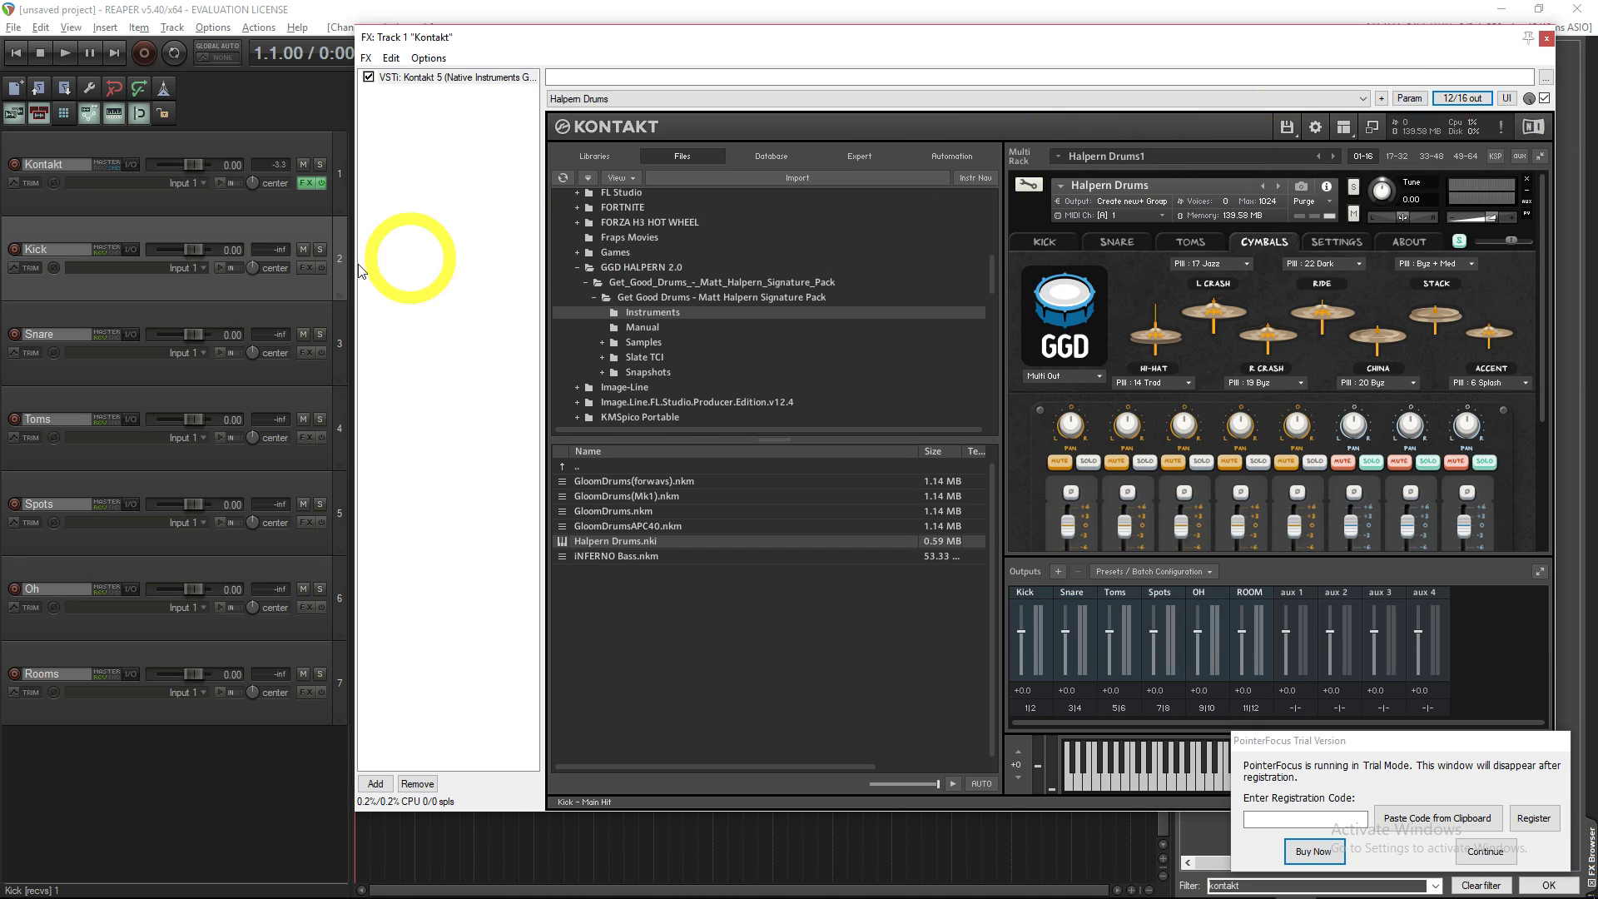
pyautogui.click(131, 166)
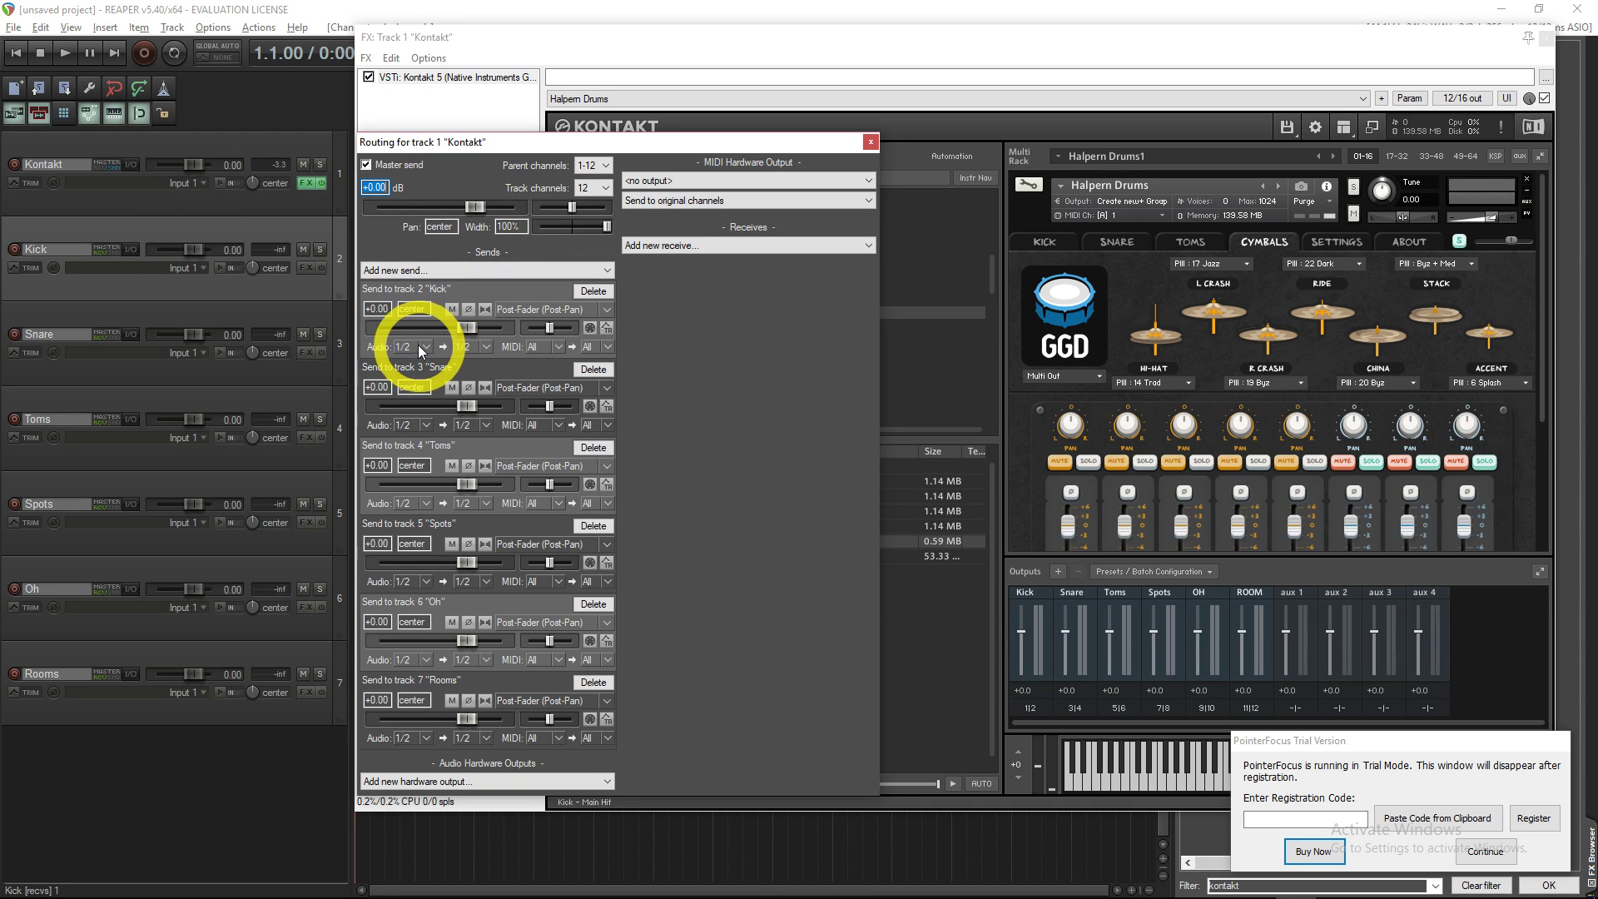
pyautogui.click(424, 429)
pyautogui.moveTo(499, 480)
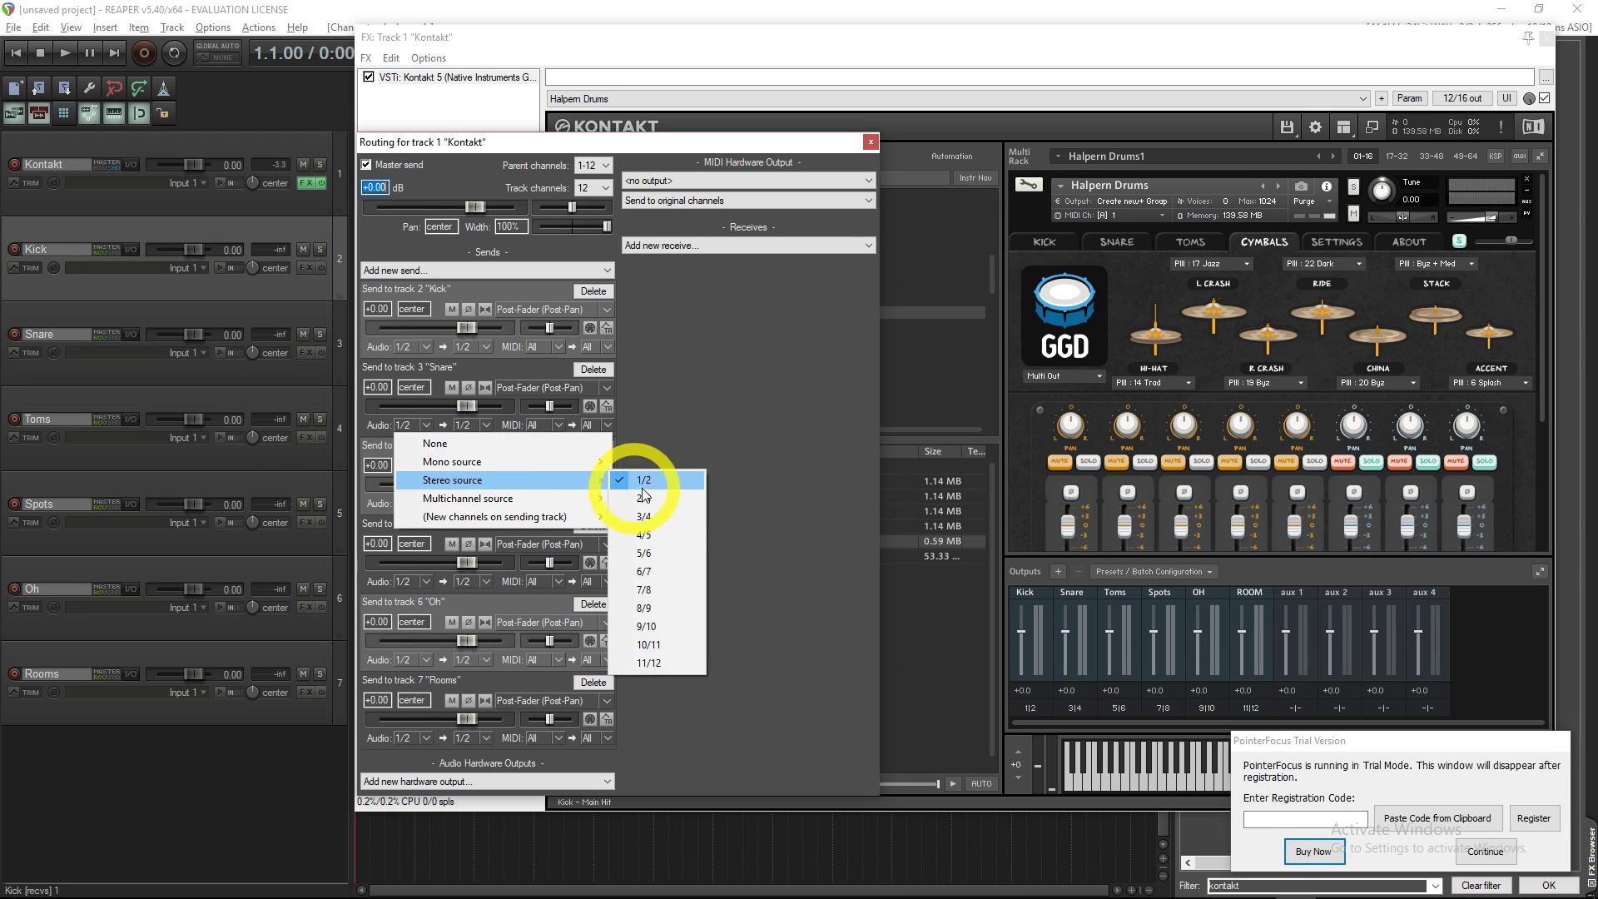
pyautogui.click(670, 516)
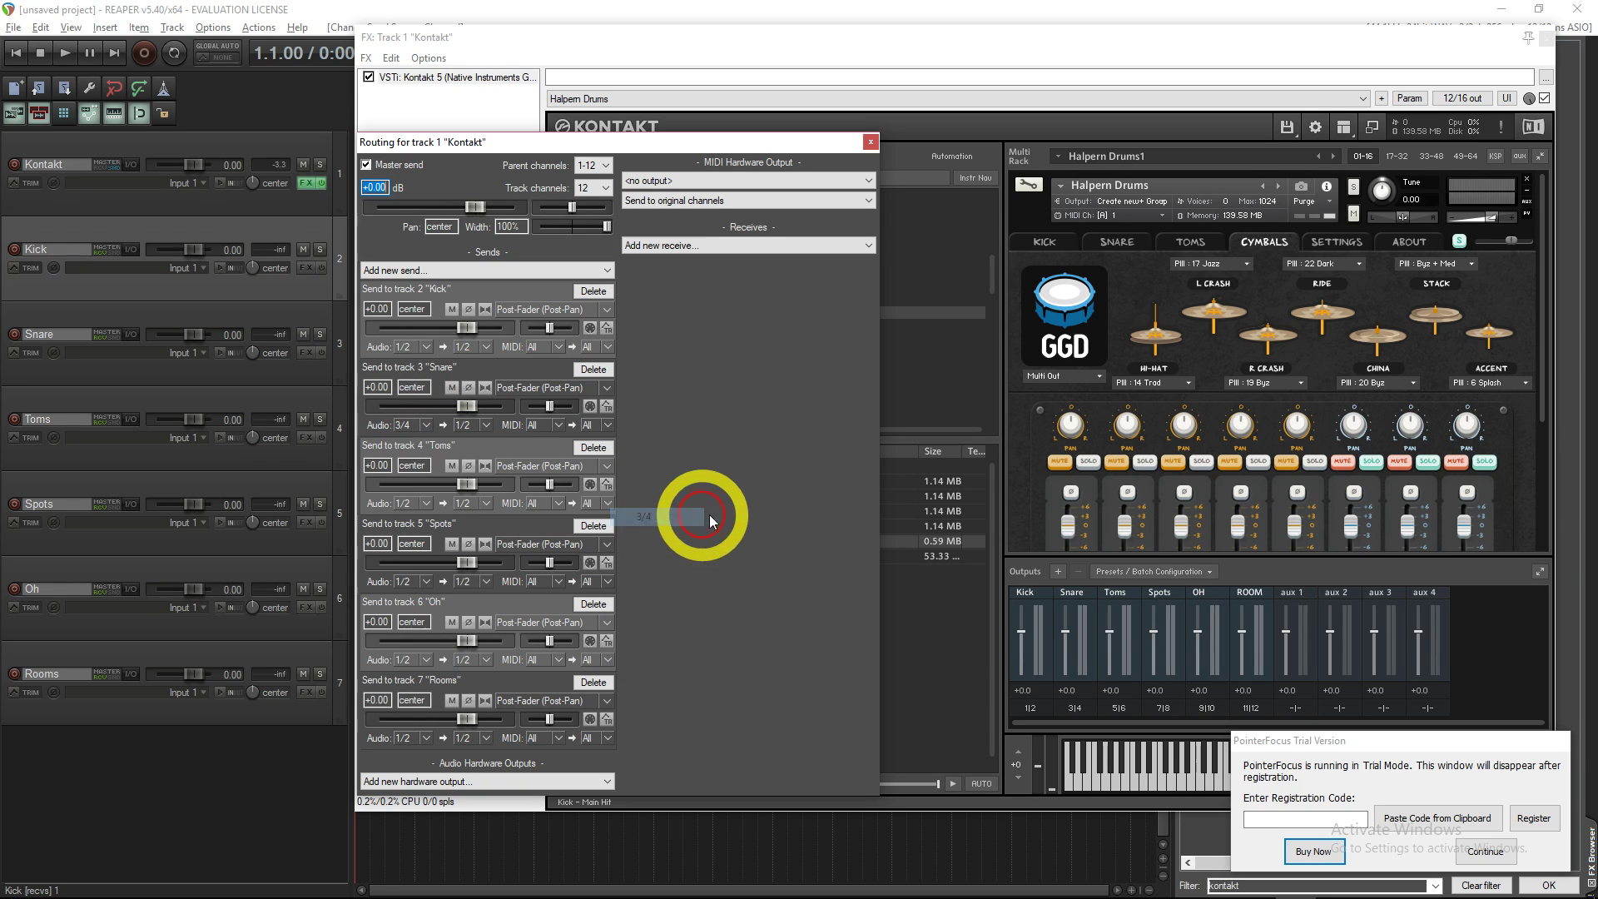
pyautogui.click(418, 509)
pyautogui.moveTo(509, 558)
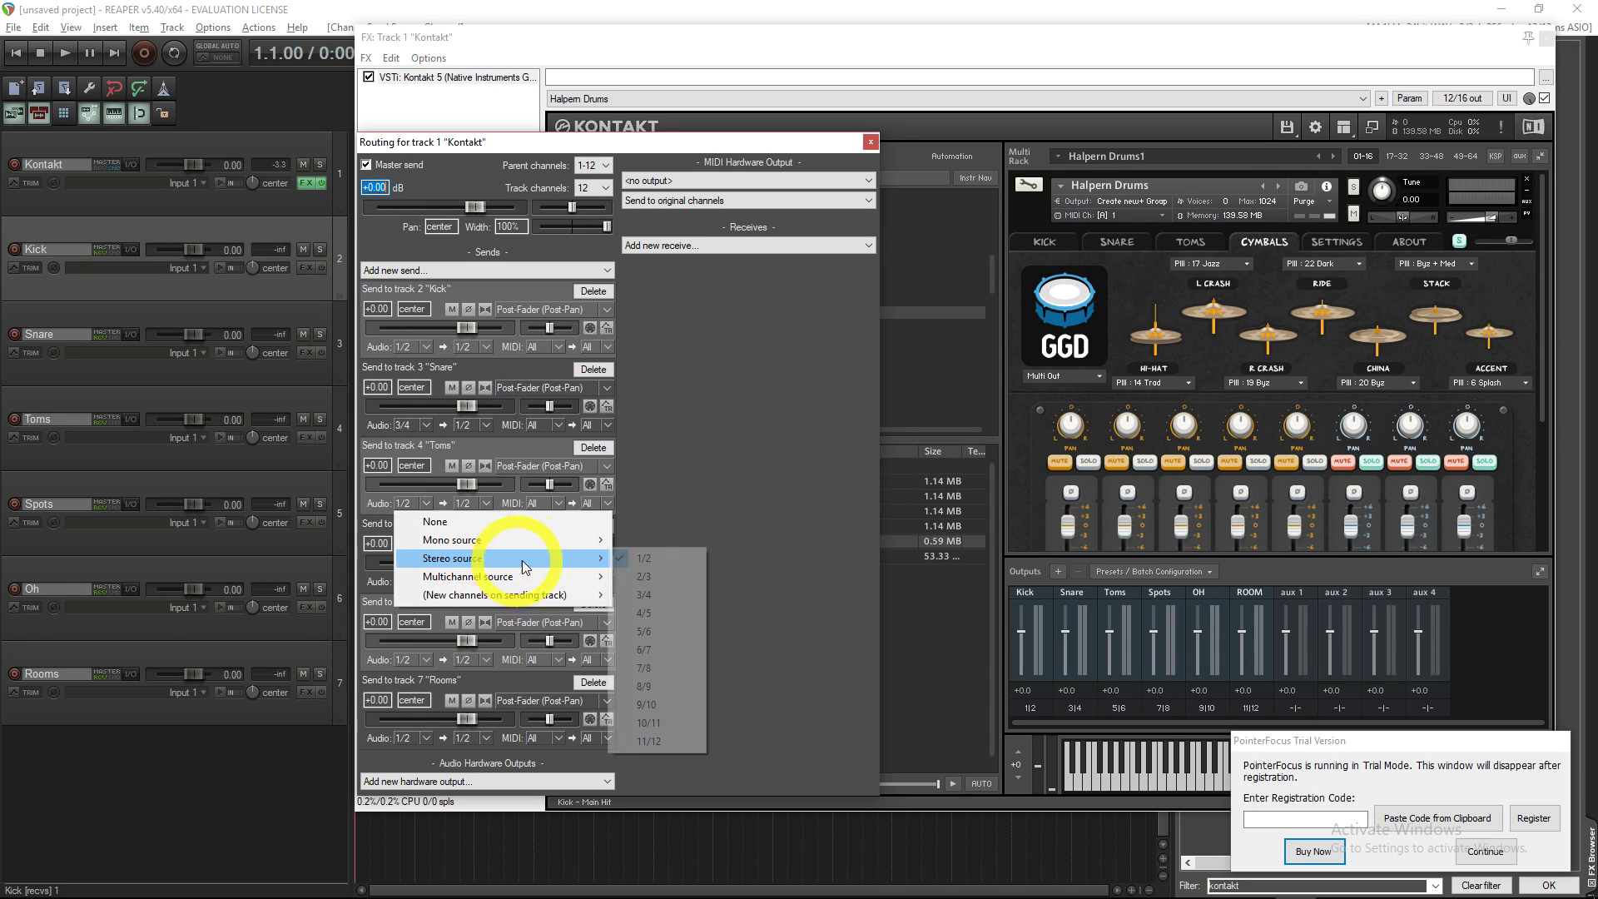
pyautogui.click(681, 639)
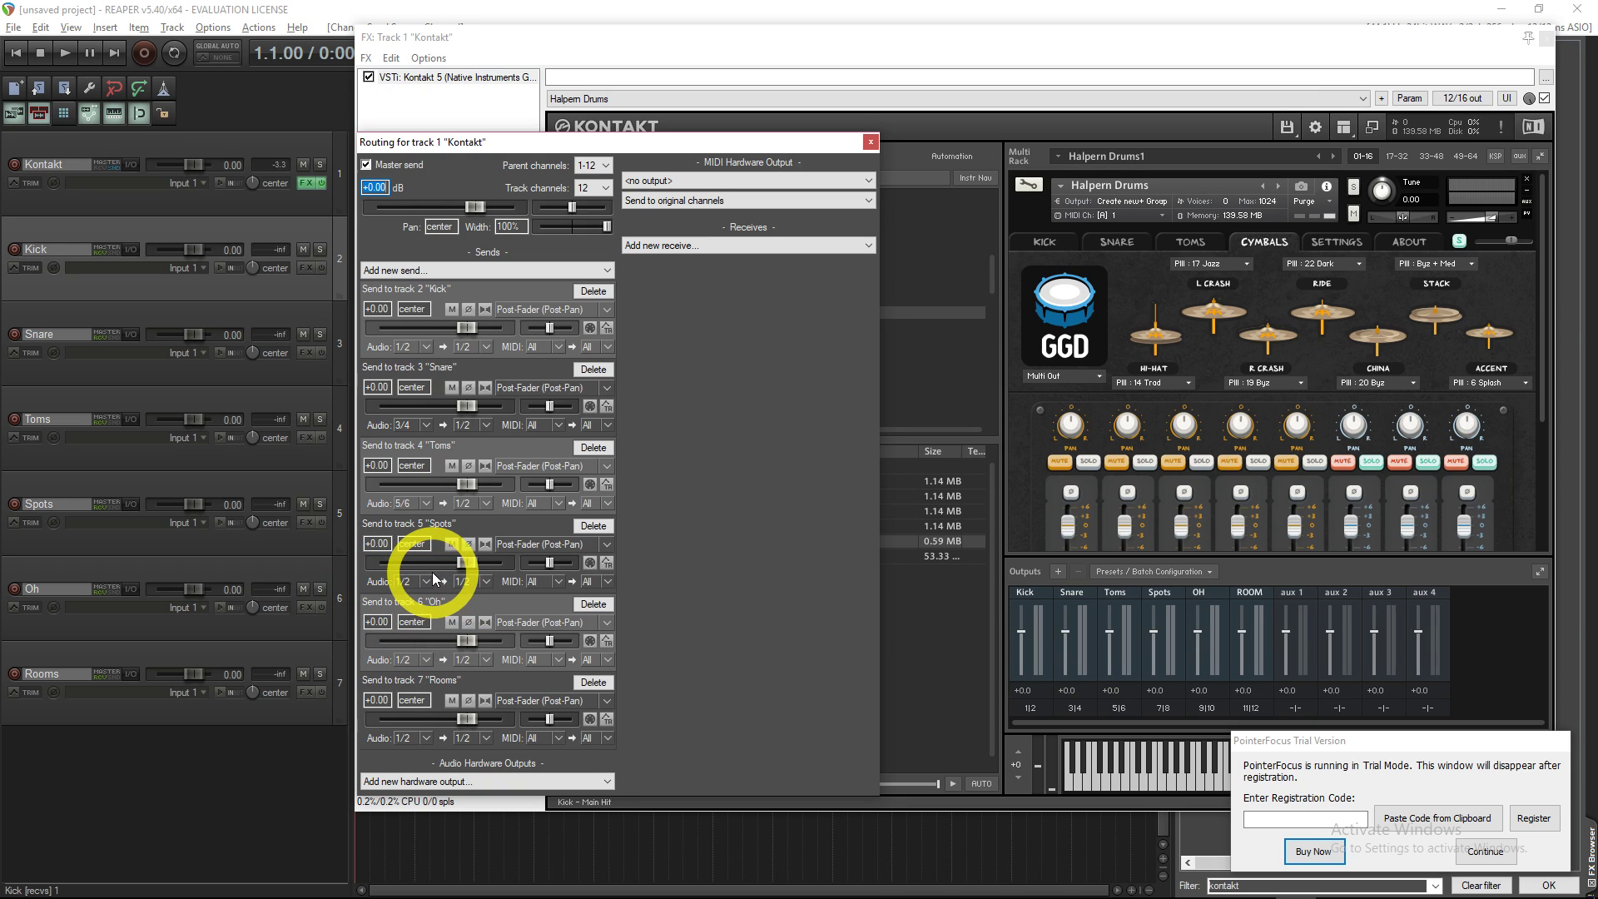
# Set the Spots and Oh send sources to 7/8 and the Rooms send to 9/10
pyautogui.click(407, 581)
pyautogui.moveTo(491, 636)
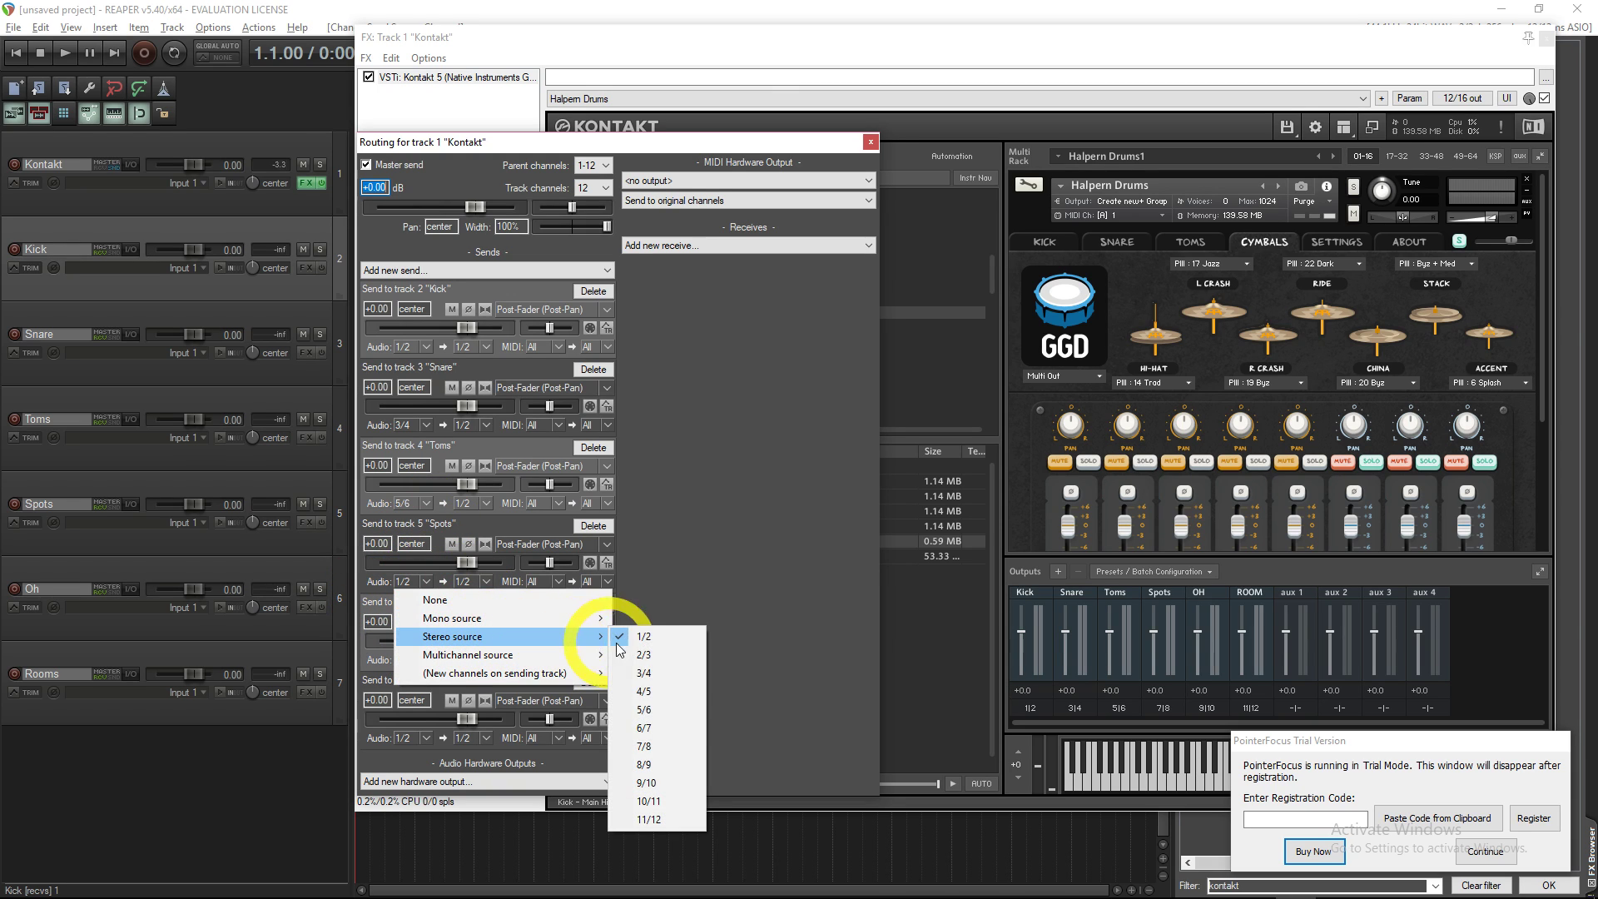
pyautogui.click(653, 746)
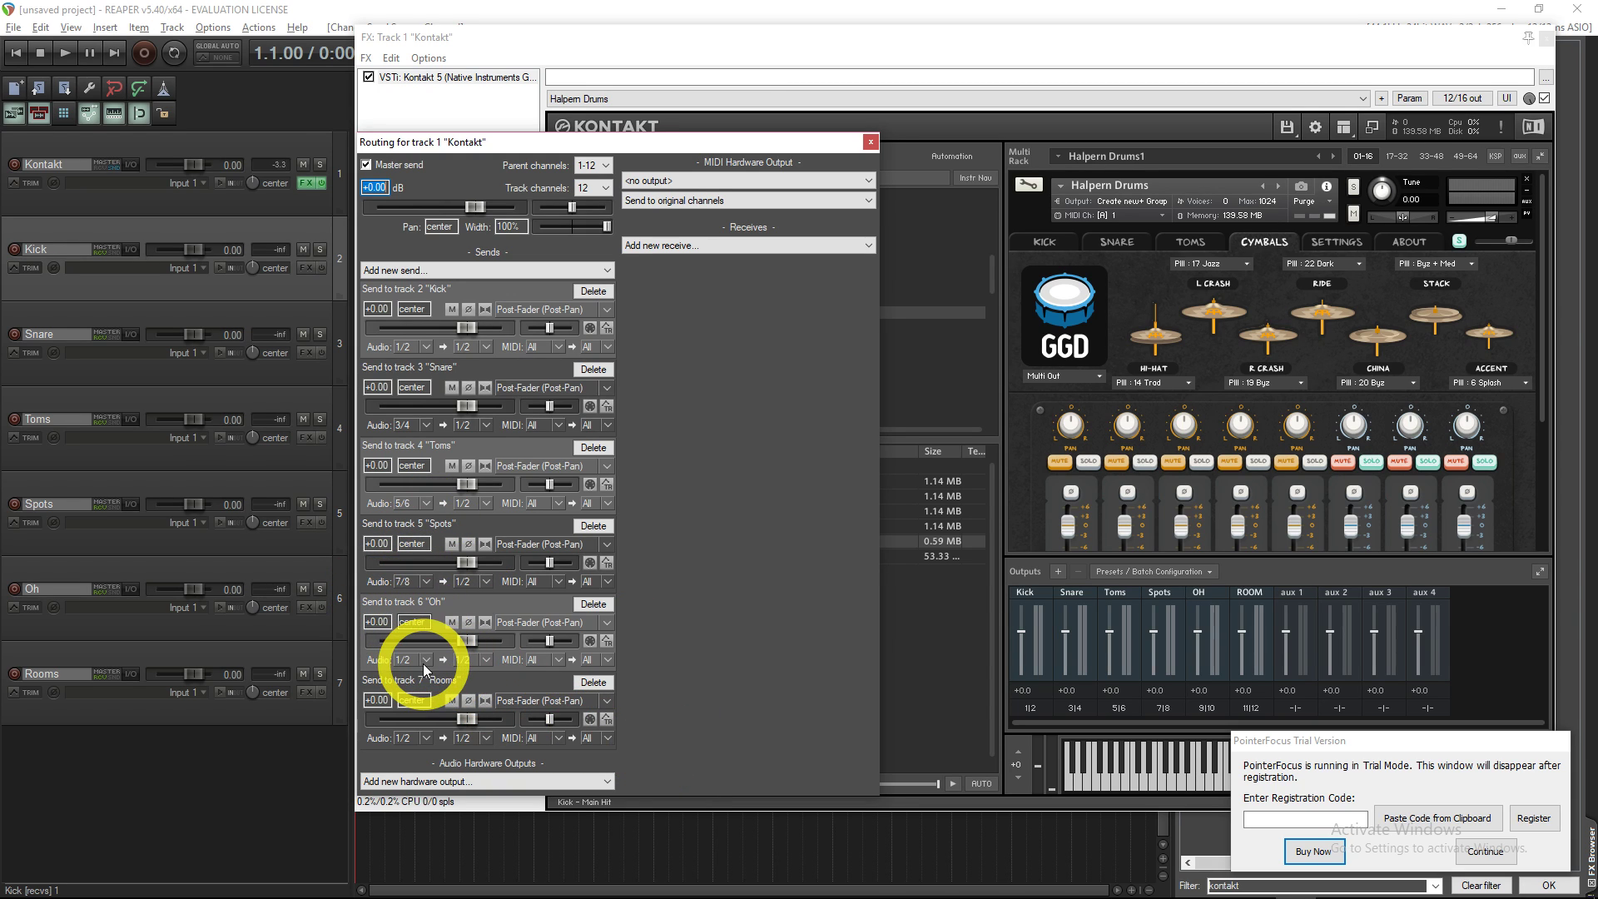
pyautogui.click(412, 659)
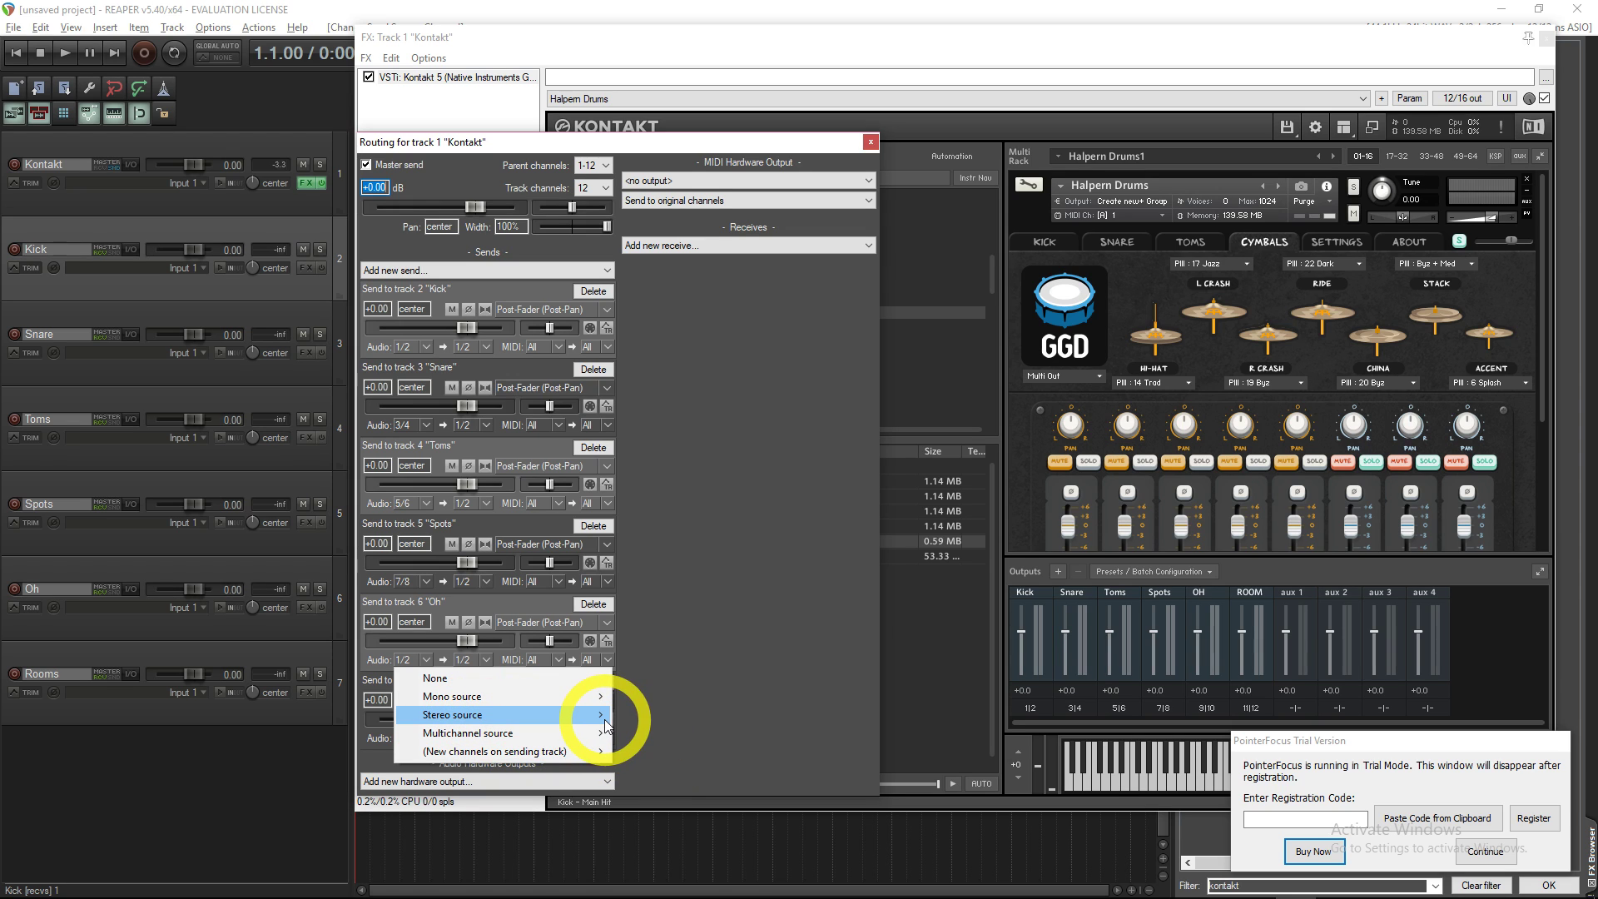
pyautogui.moveTo(606, 714)
pyautogui.click(653, 640)
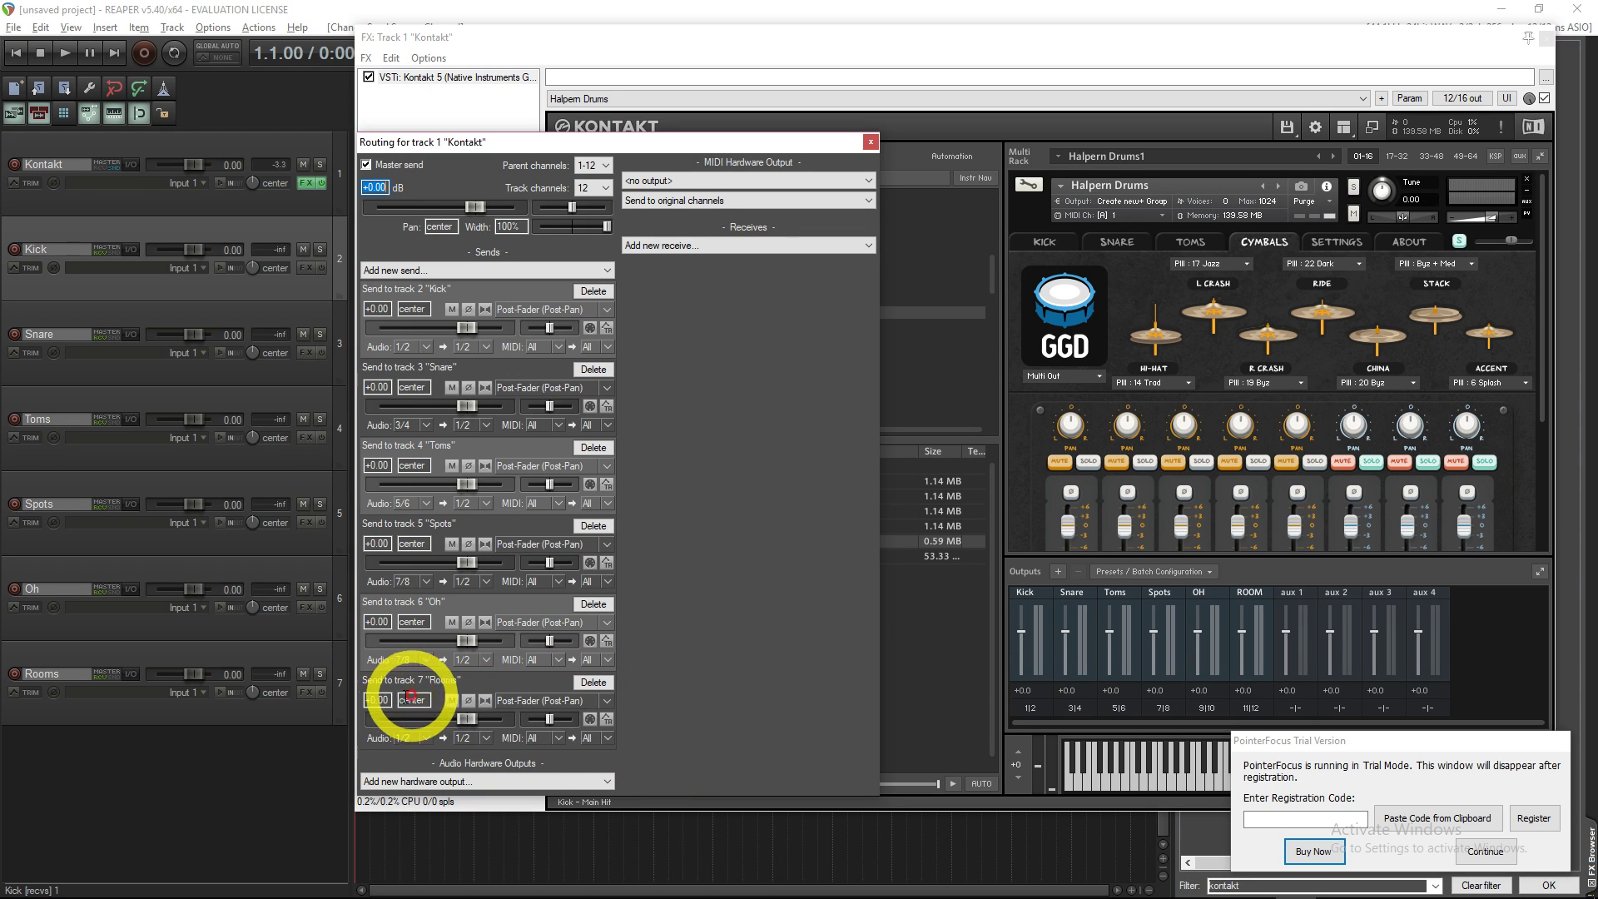
pyautogui.click(436, 745)
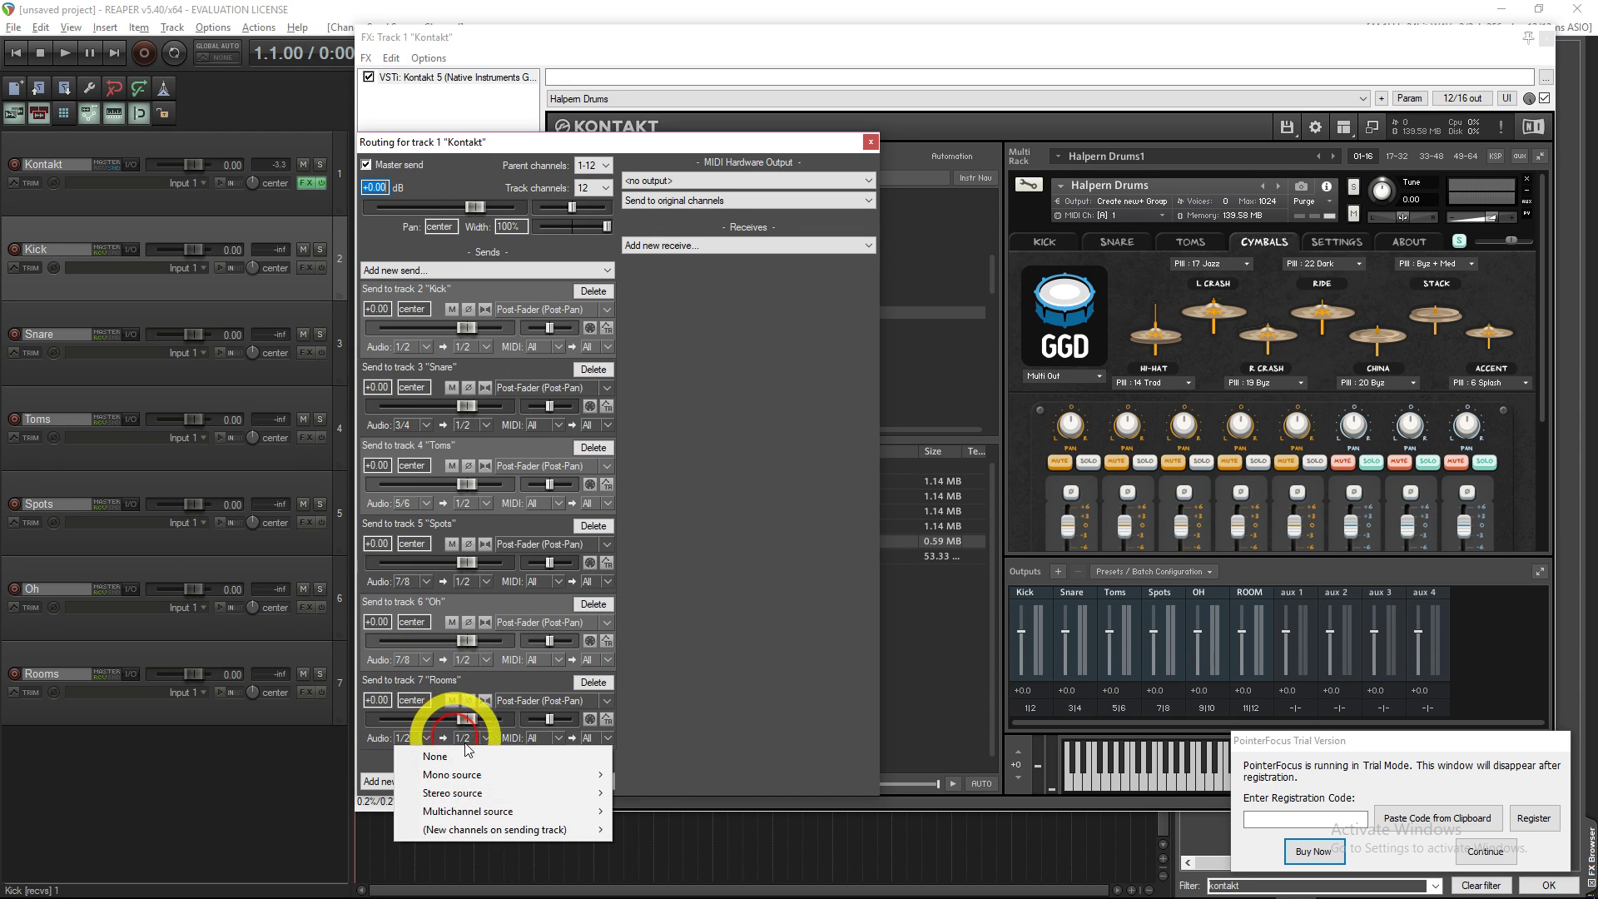
pyautogui.moveTo(518, 793)
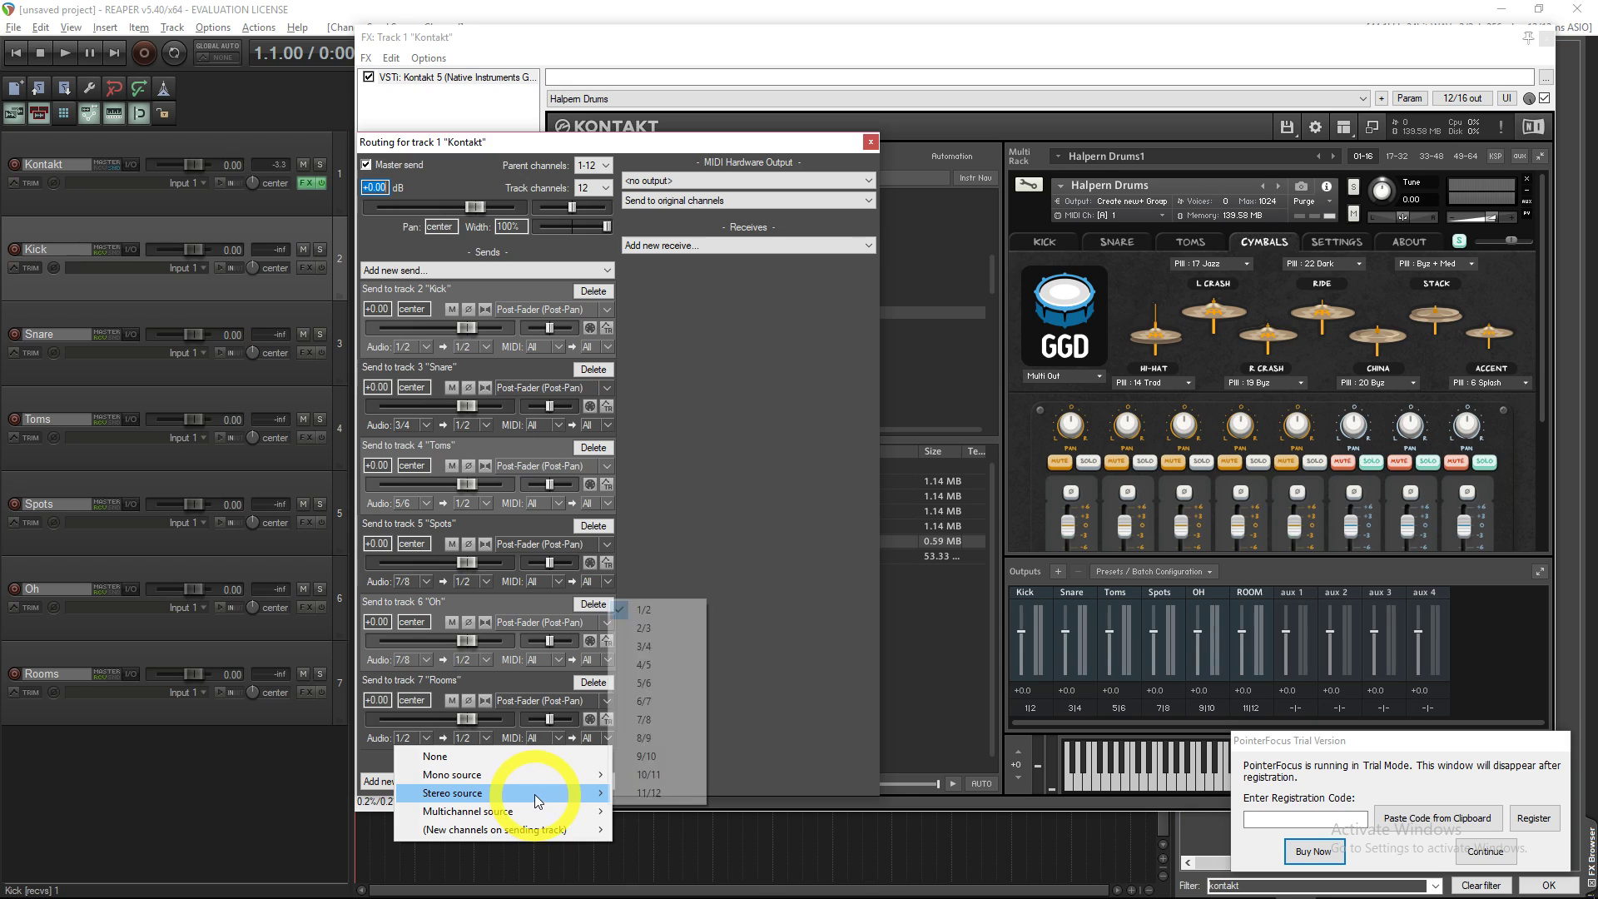
pyautogui.click(653, 756)
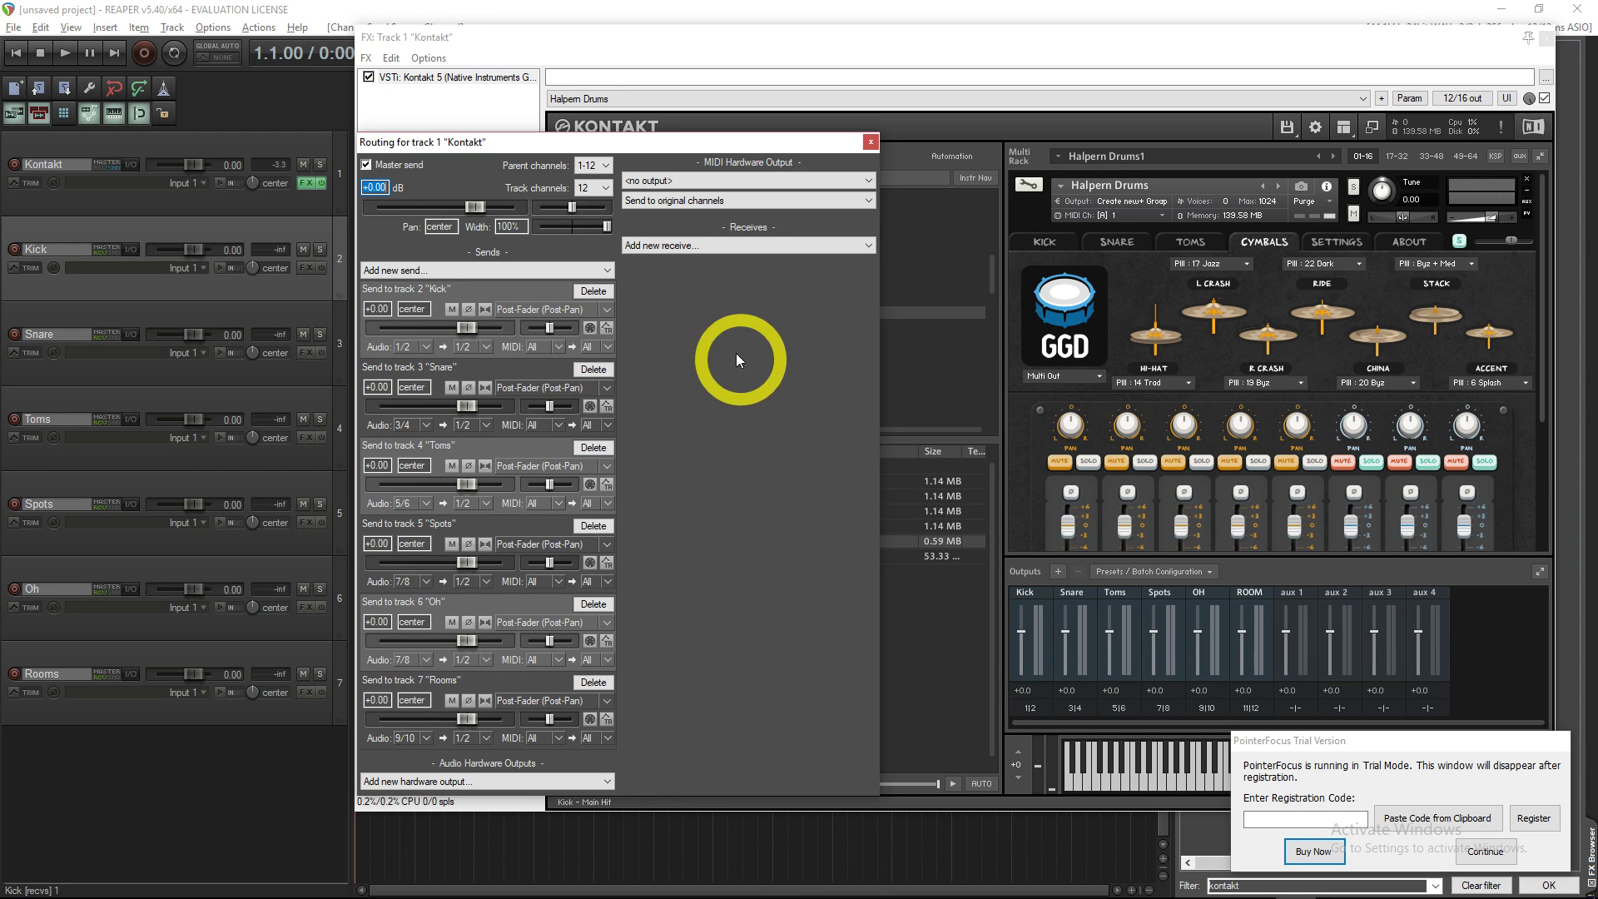
# Play test drum hits on Kontakt's keyboard, watch the track meters, and check the output pin mapping
pyautogui.click(870, 142)
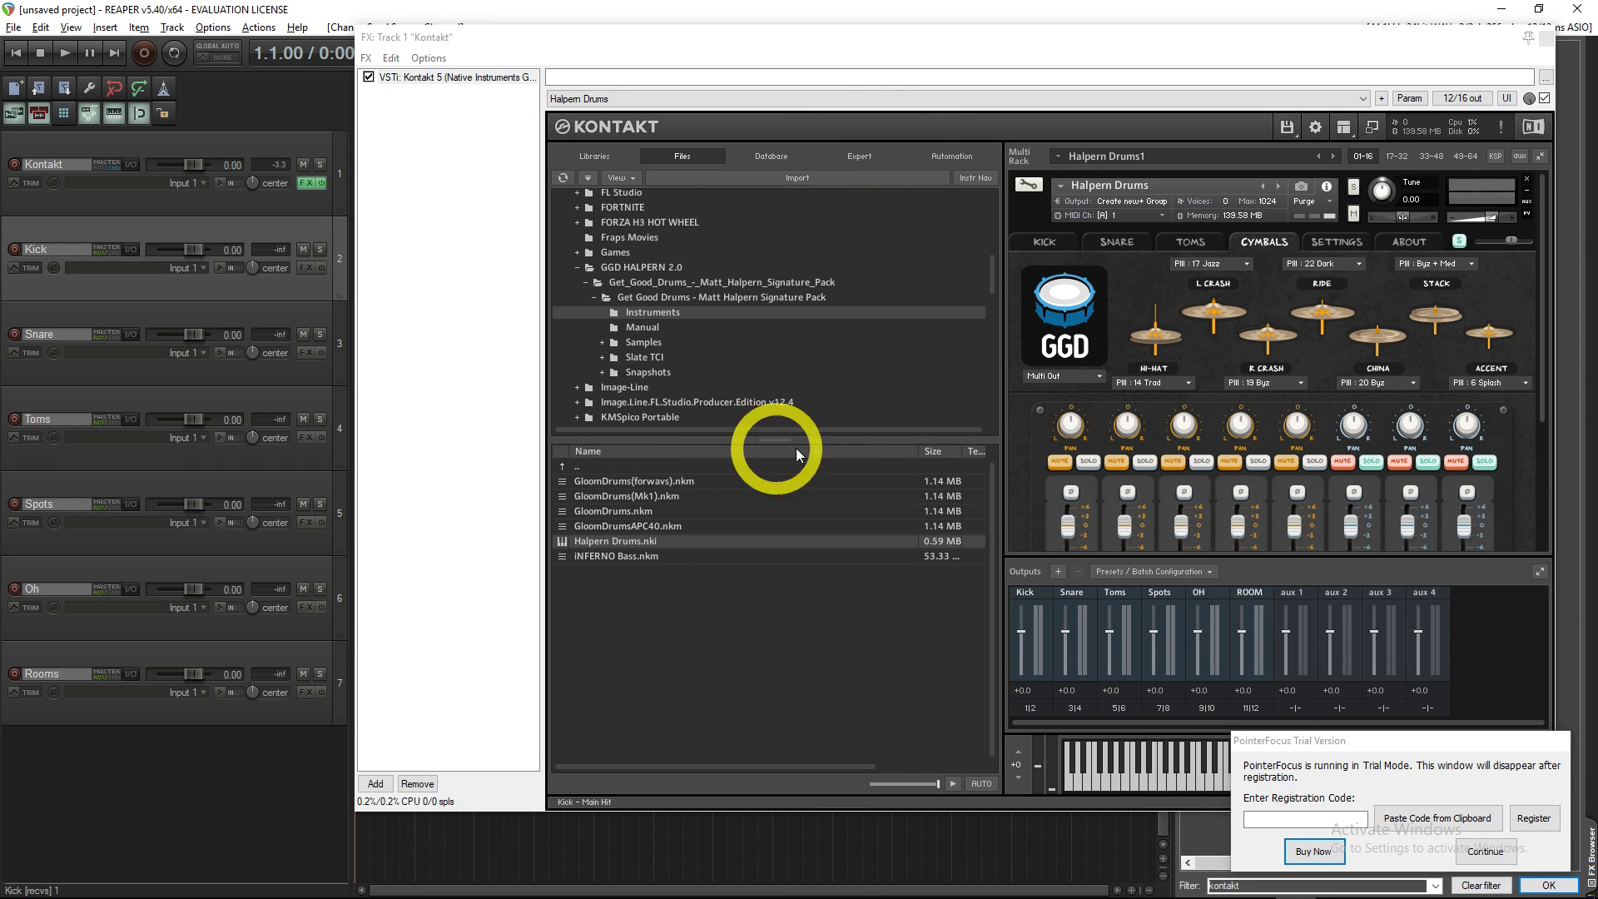
pyautogui.click(1485, 851)
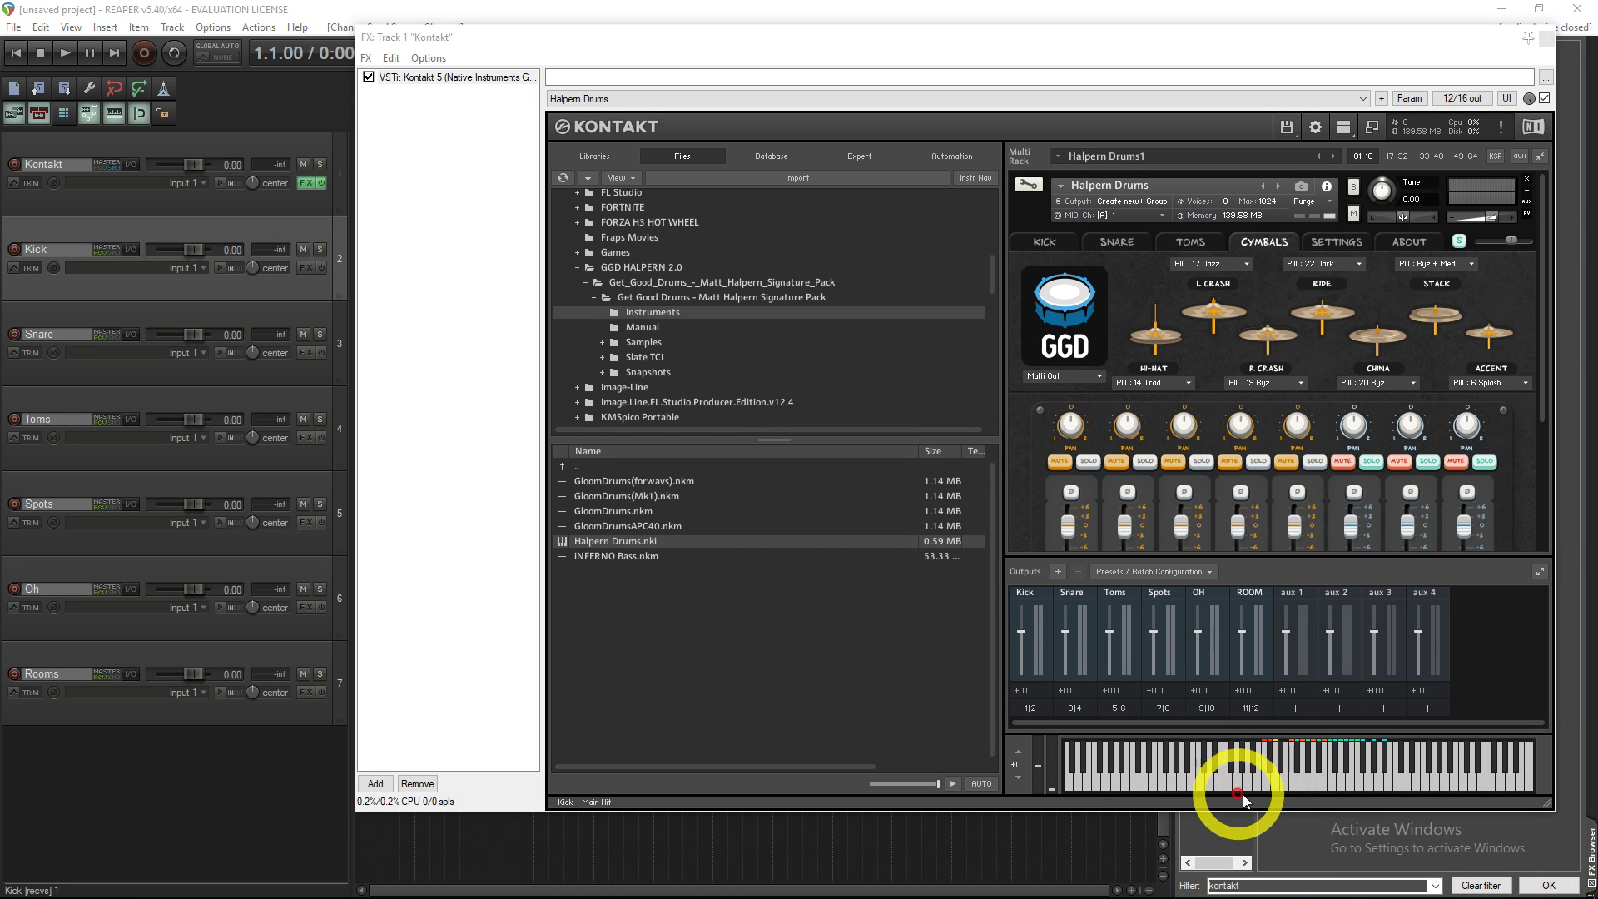
pyautogui.moveTo(1270, 789)
pyautogui.mouseDown()
pyautogui.moveTo(1400, 783)
pyautogui.moveTo(1277, 784)
pyautogui.mouseUp()
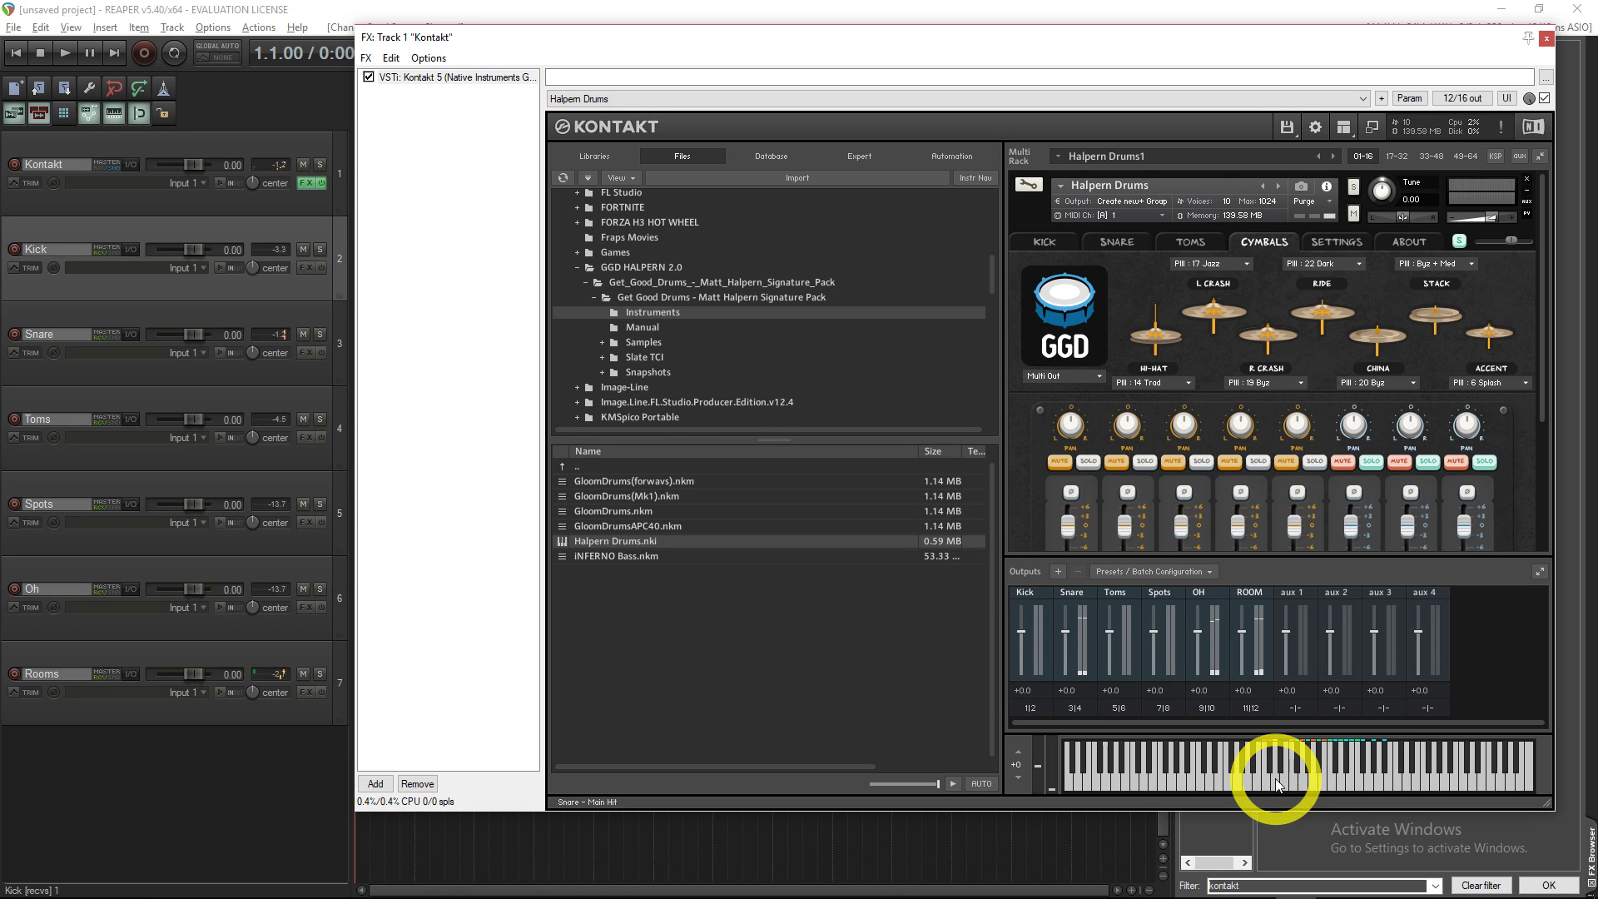
pyautogui.moveTo(1278, 784); pyautogui.dragTo(1350, 765)
pyautogui.click(1462, 98)
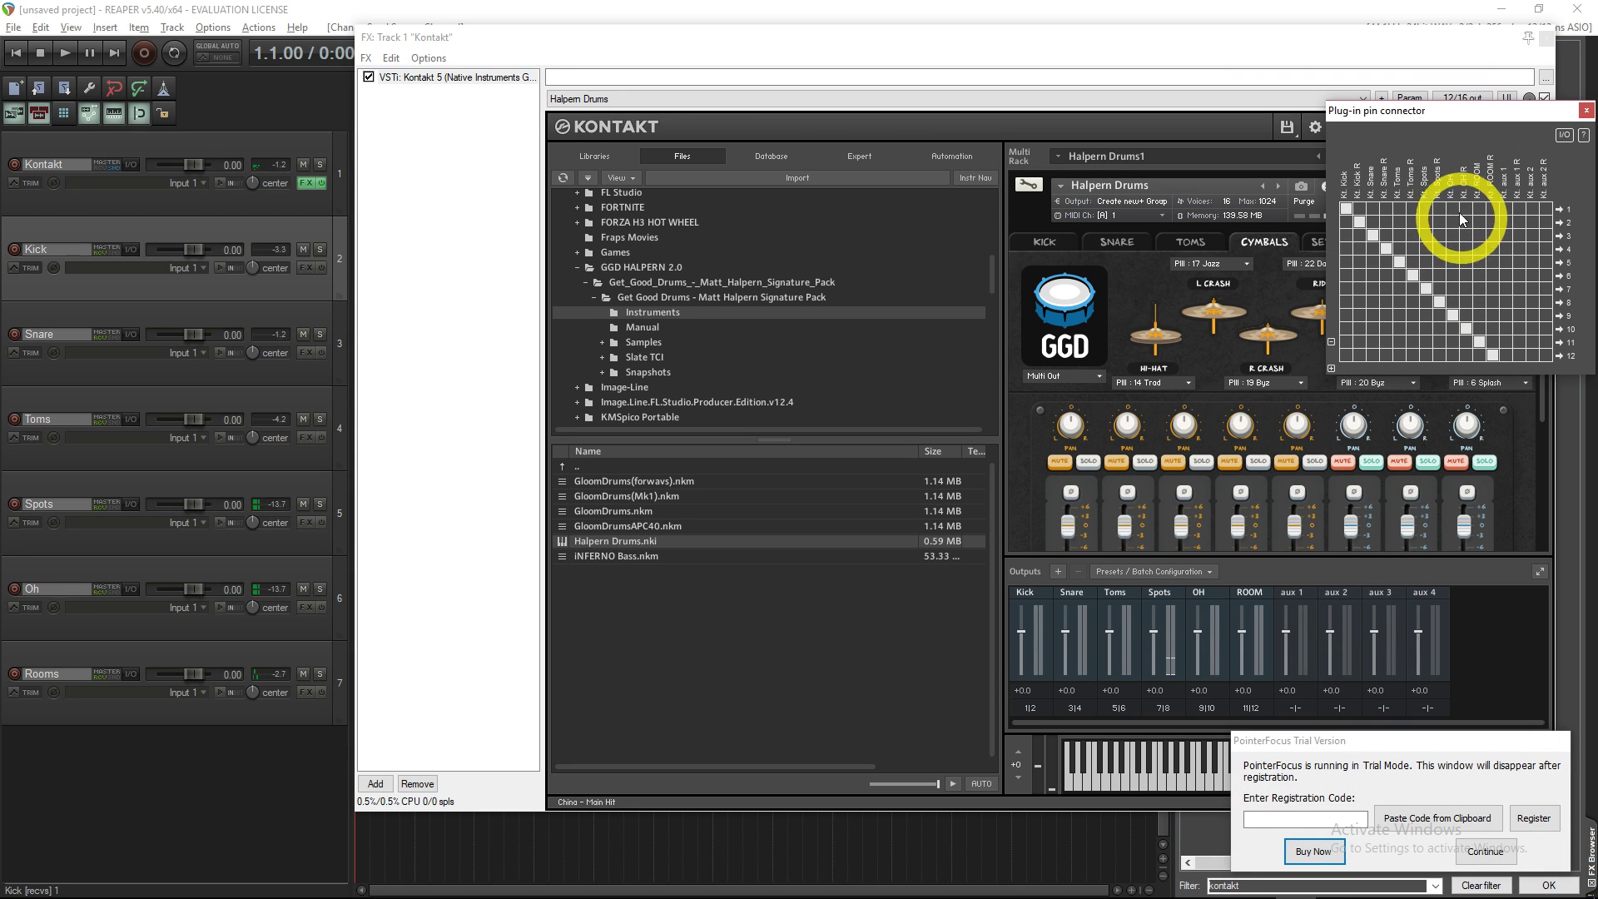
pyautogui.click(1586, 112)
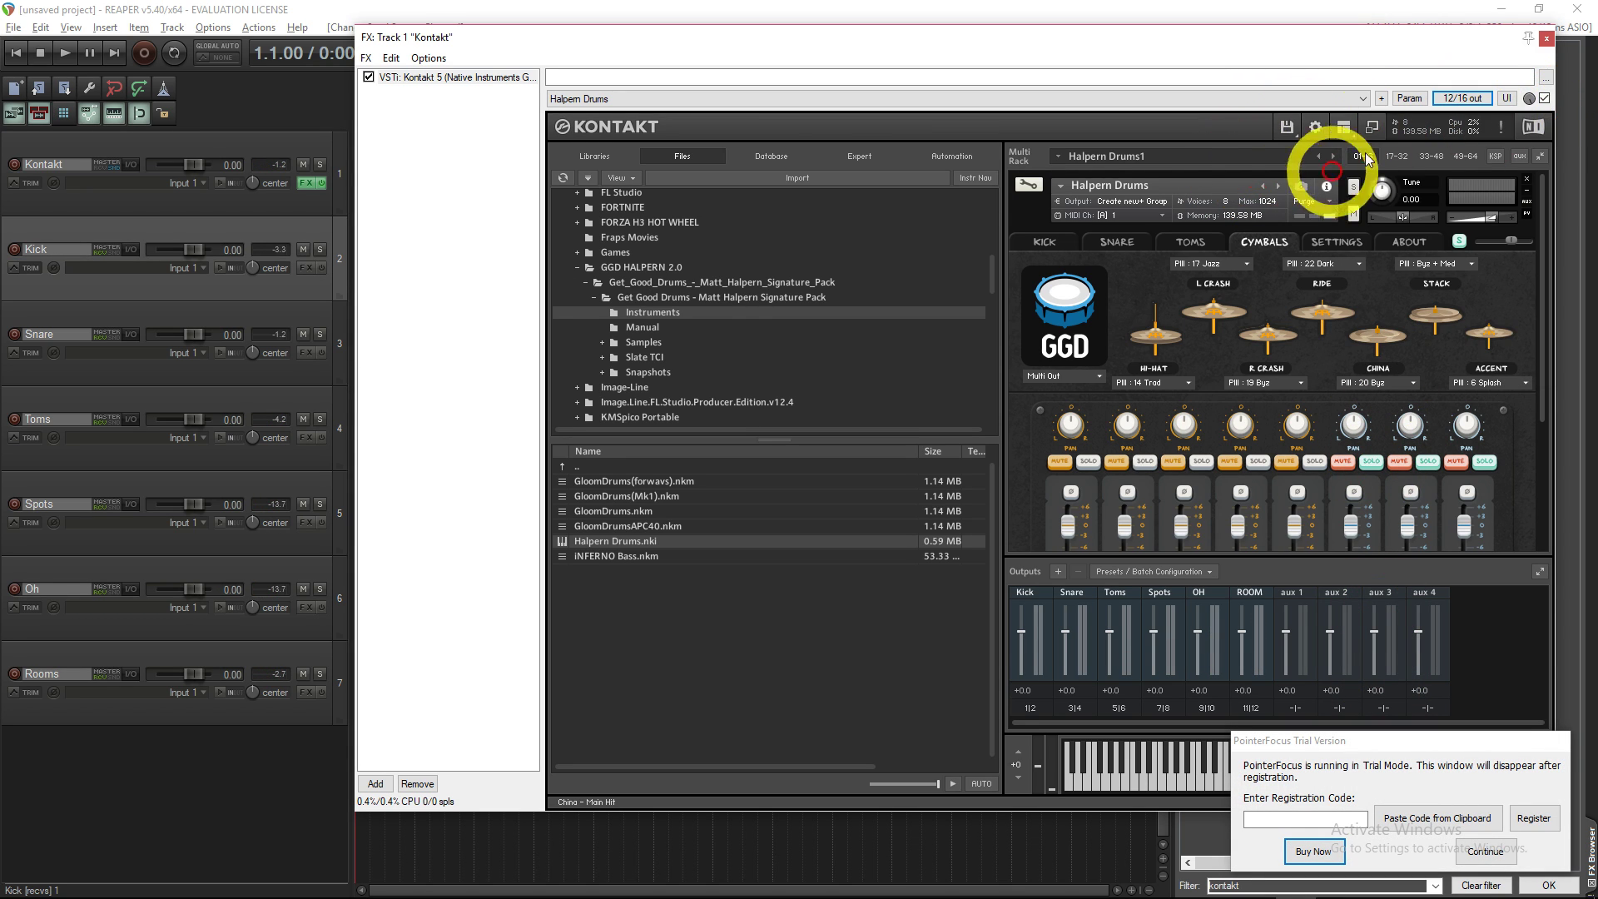
# In the Kontakt track's routing, set the Oh send's audio source to 9/10 and Rooms to 11/12
pyautogui.click(131, 164)
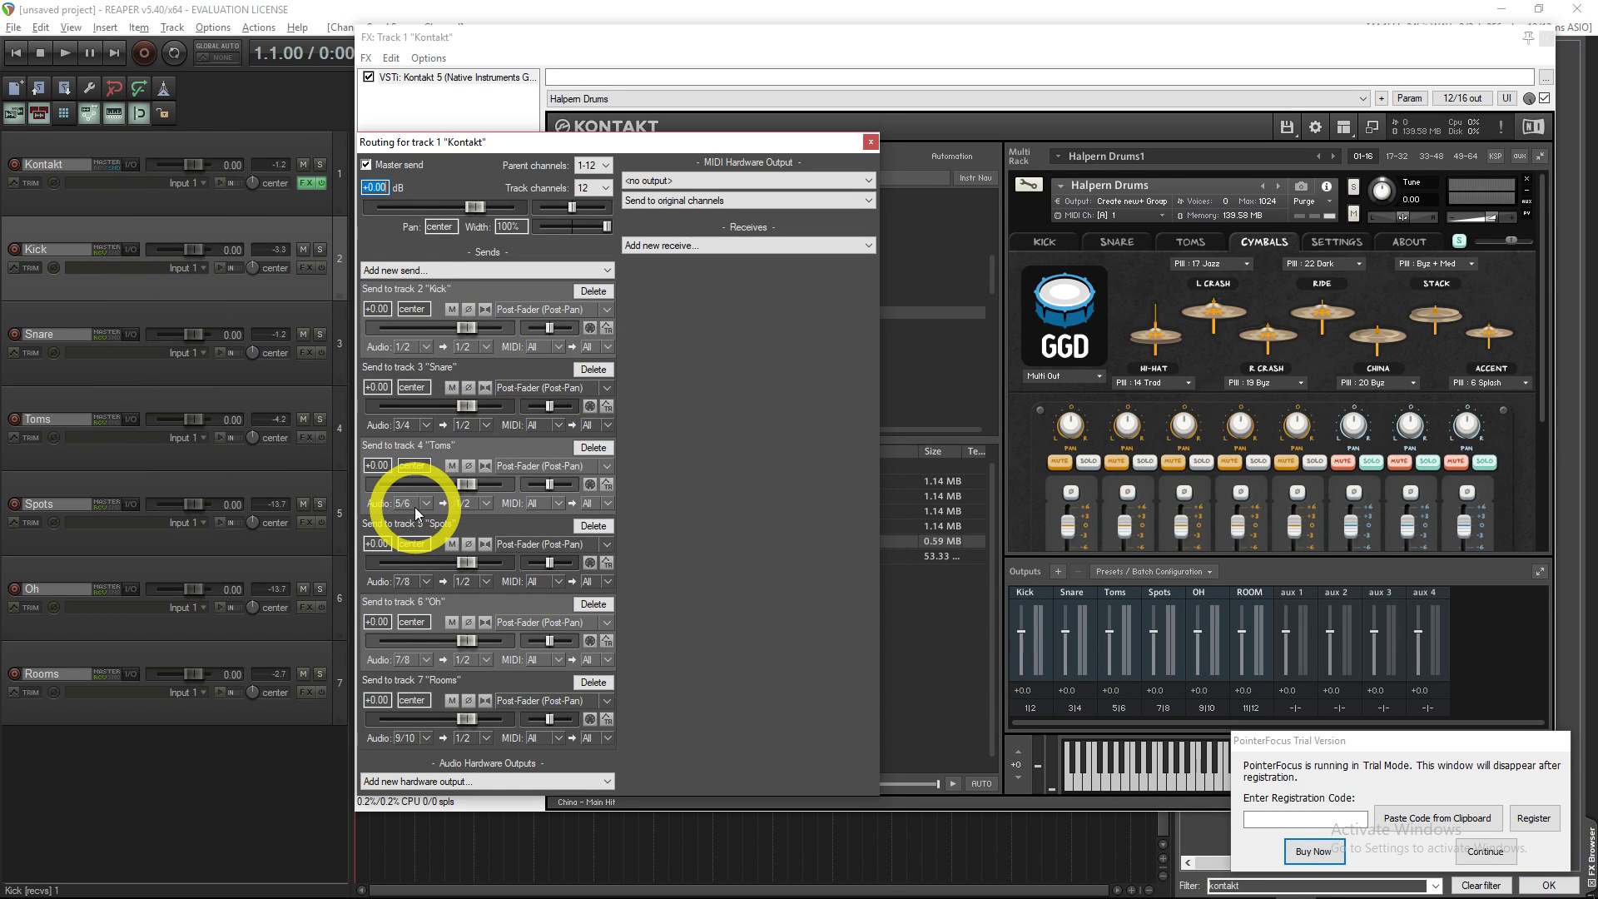
pyautogui.click(426, 660)
pyautogui.moveTo(462, 715)
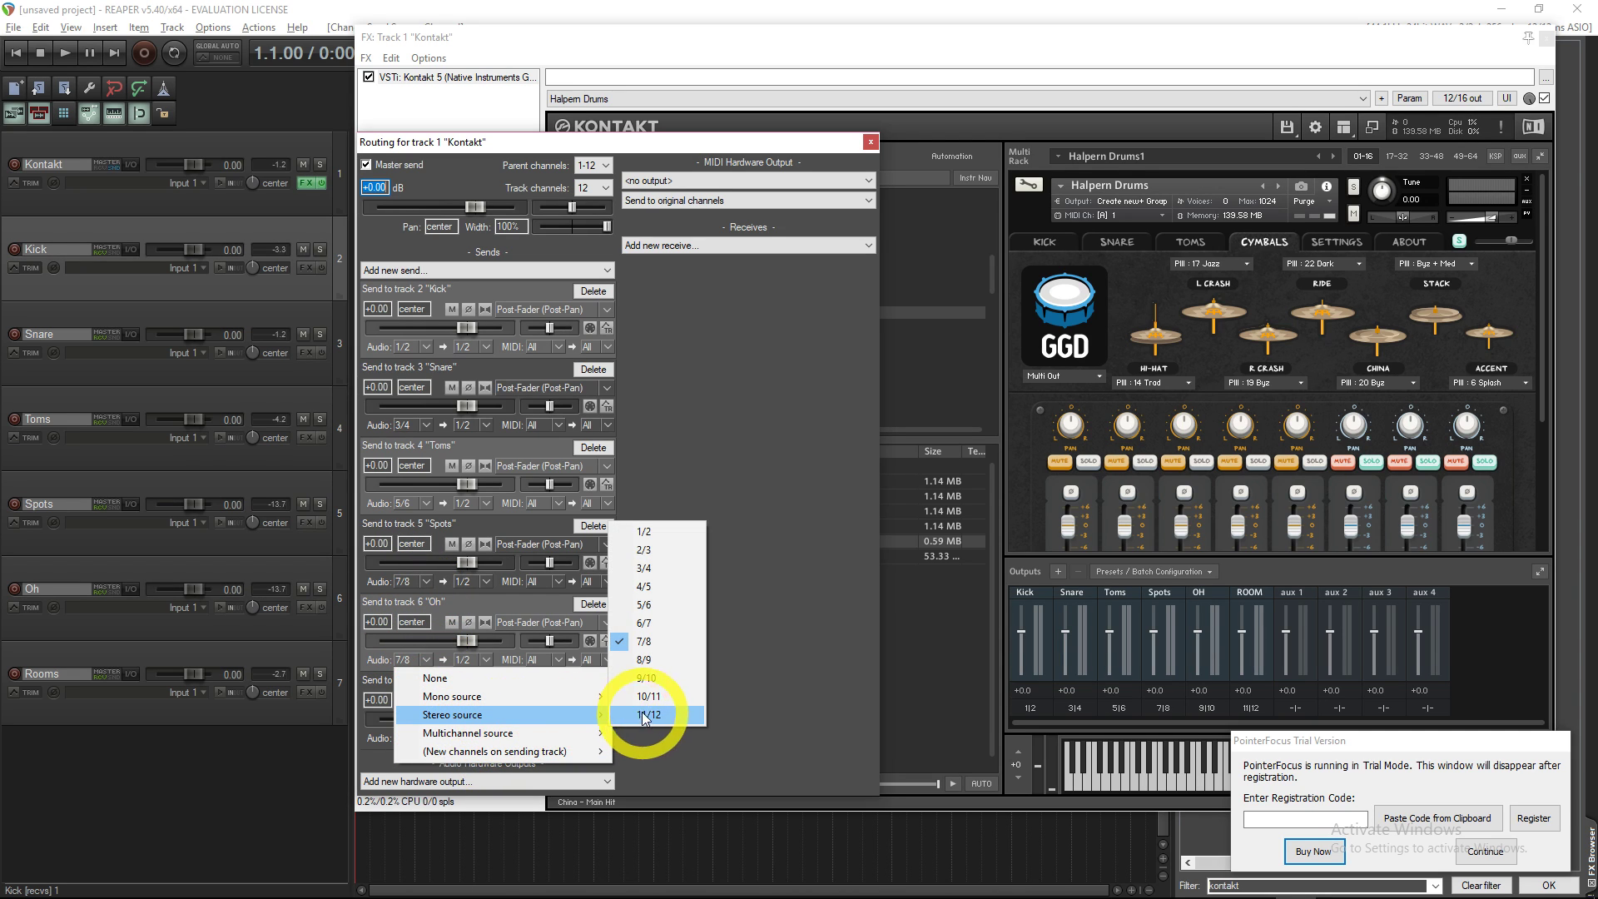
pyautogui.click(646, 677)
pyautogui.click(425, 738)
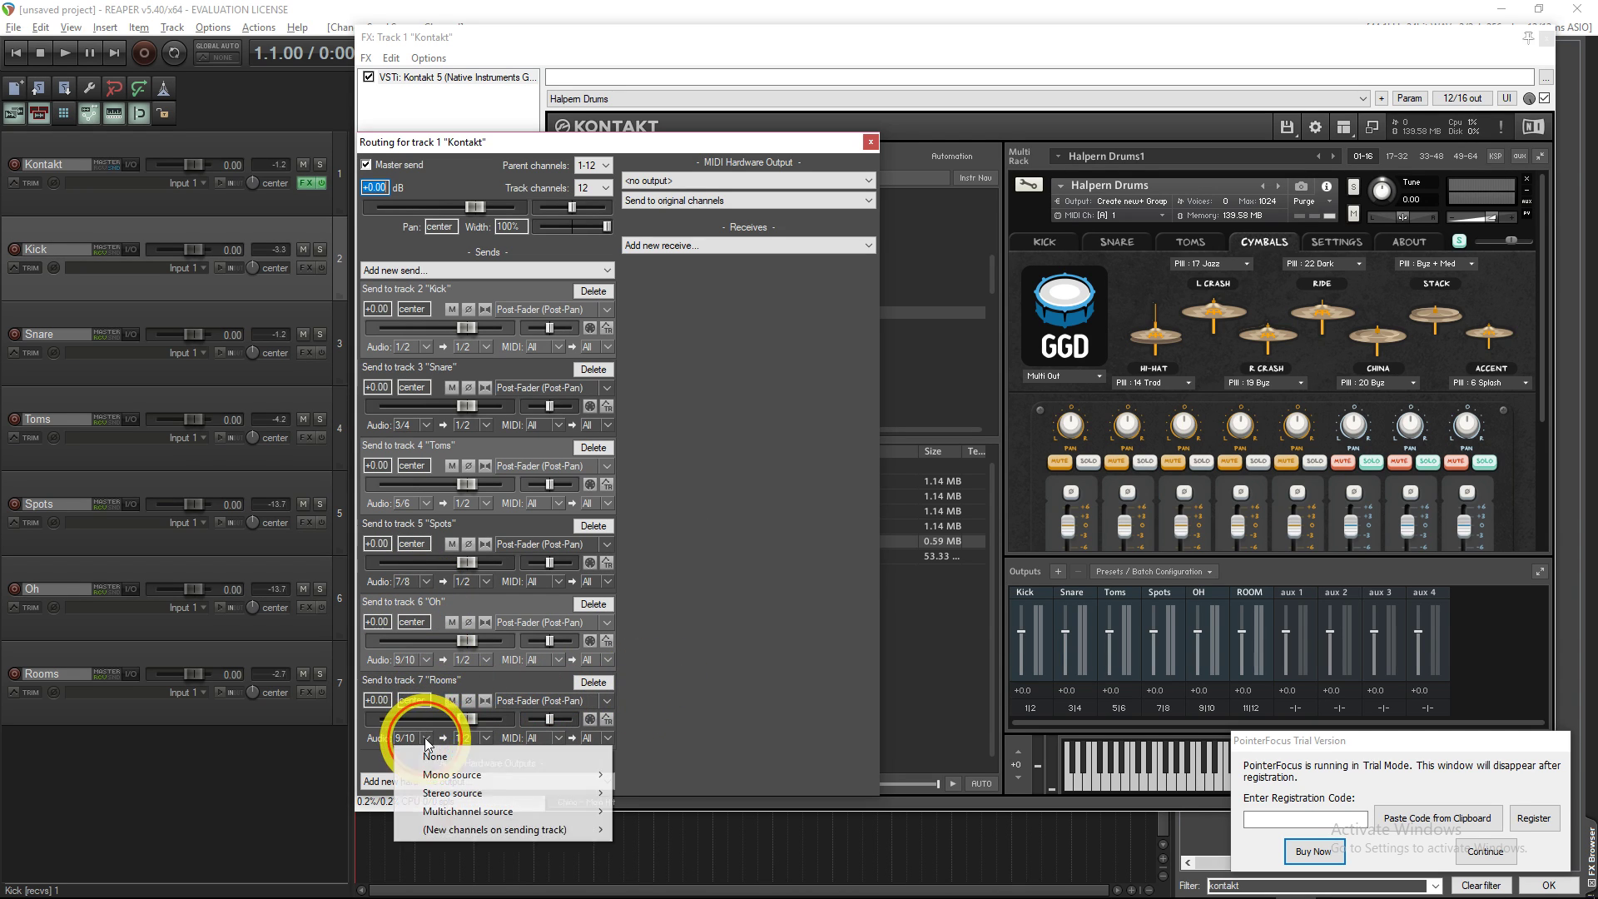
pyautogui.moveTo(541, 793)
pyautogui.click(666, 787)
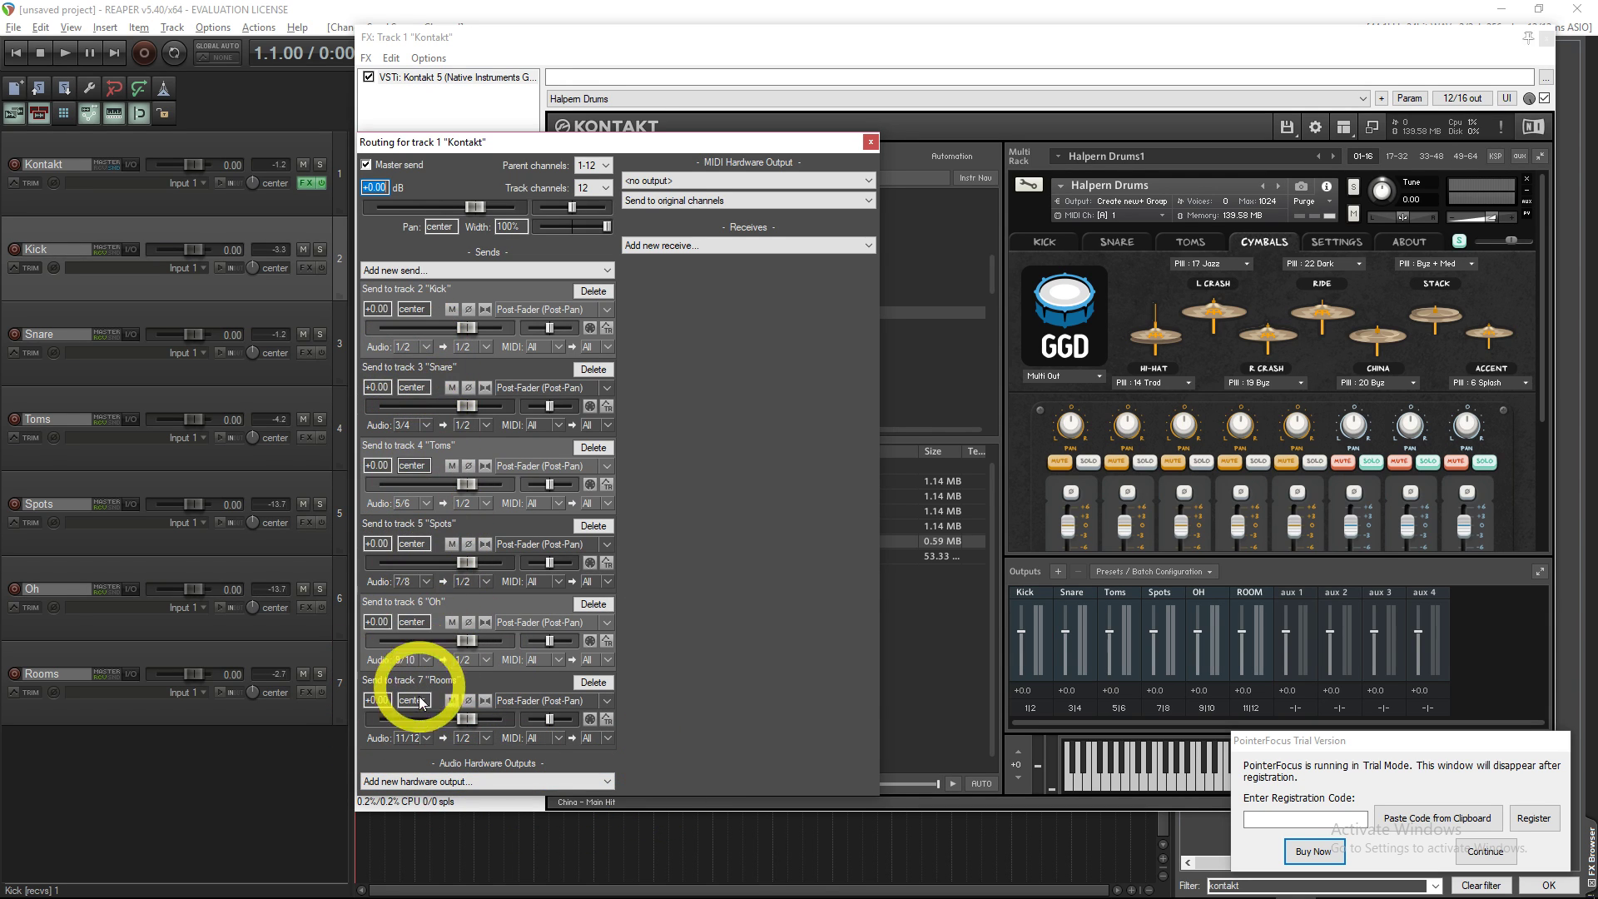
# Audition the kick, stack cymbal and other drum sounds to confirm routing, then close Kontakt's window
pyautogui.click(870, 142)
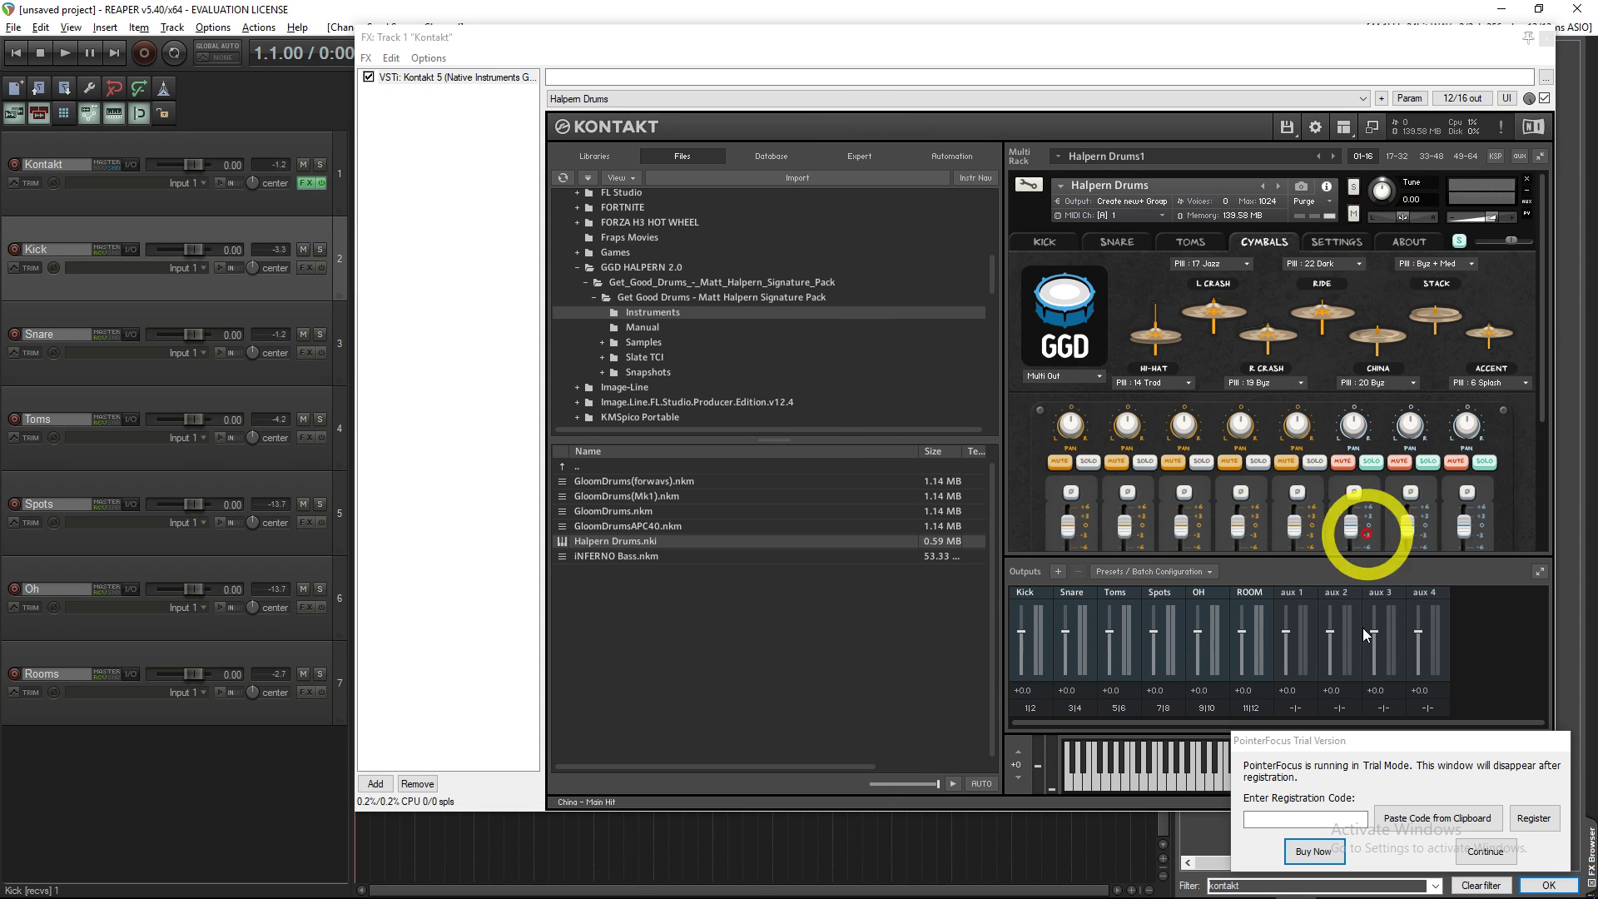
pyautogui.click(1486, 851)
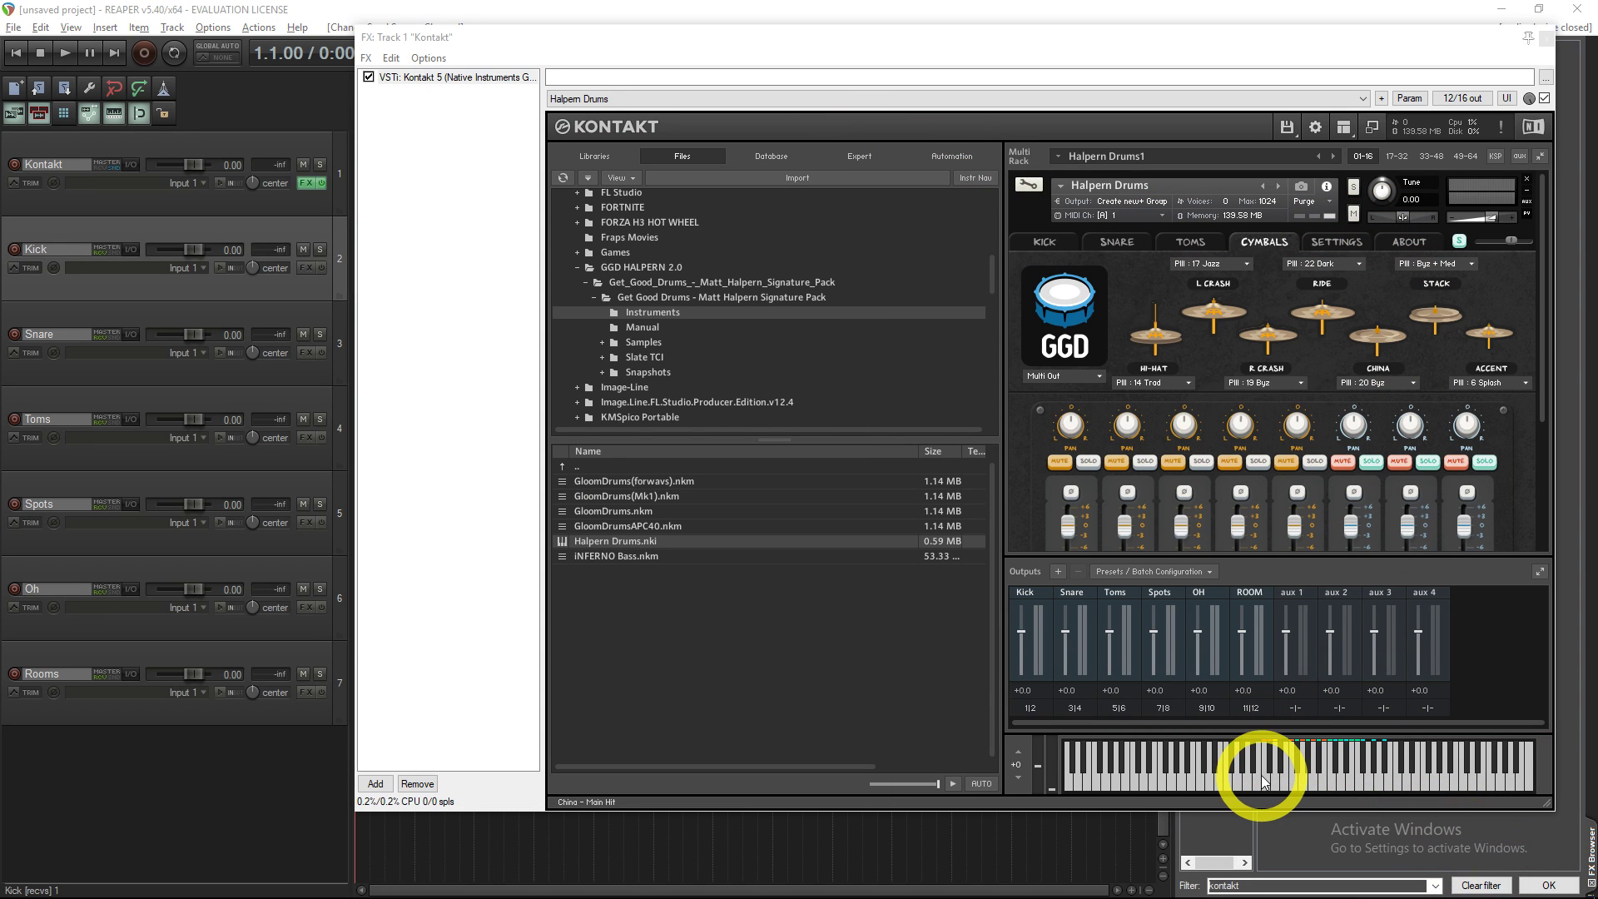
pyautogui.click(1266, 782)
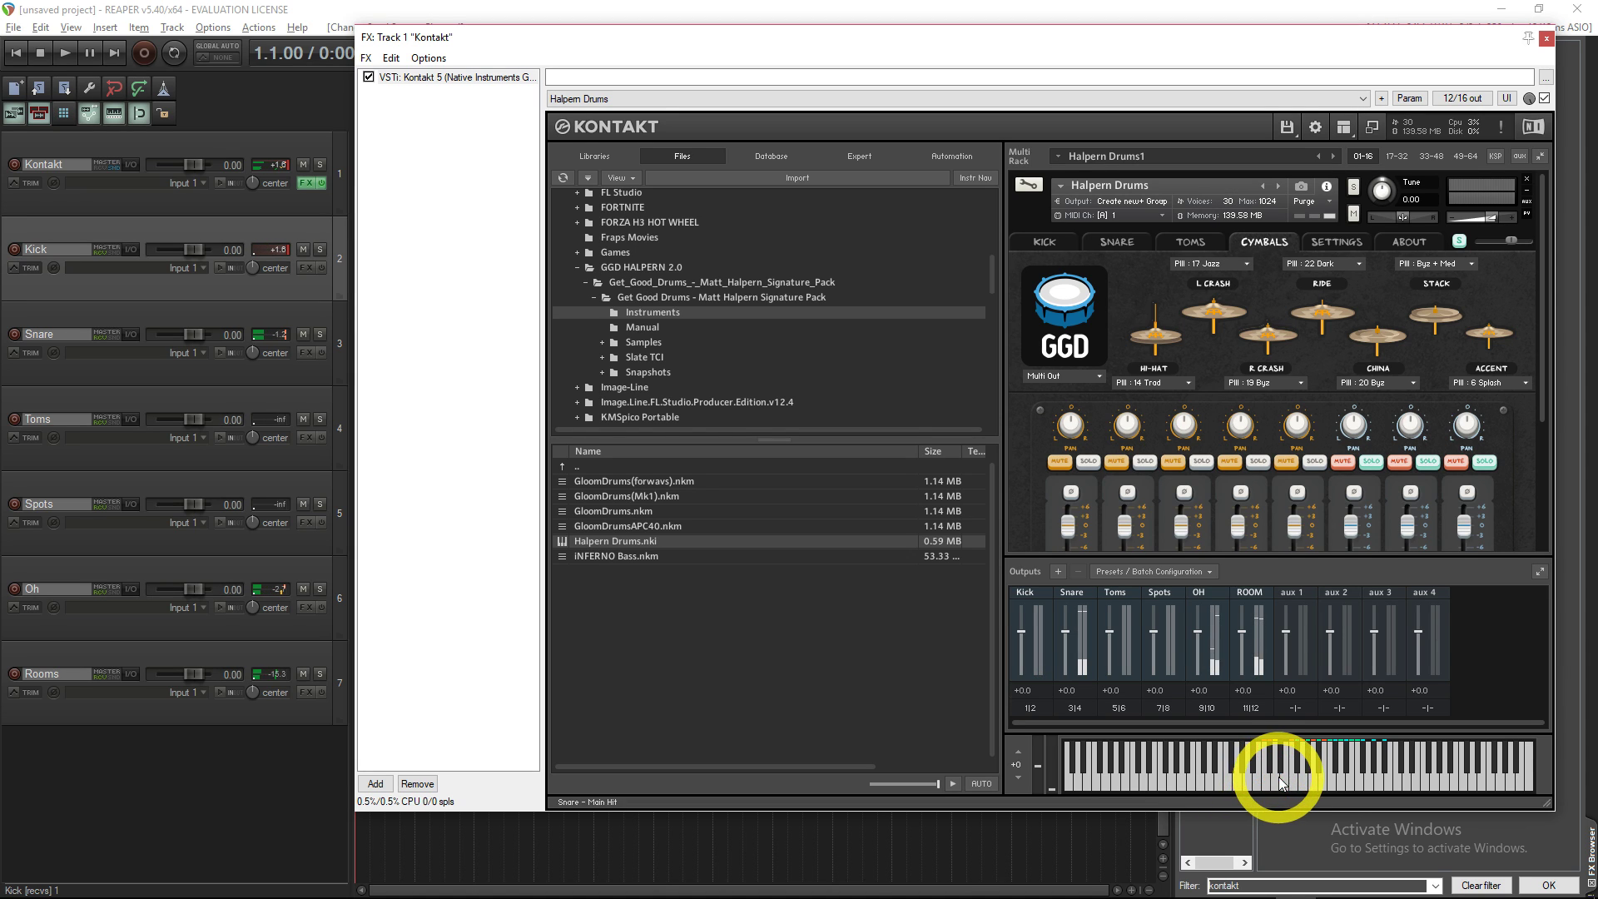
pyautogui.click(1320, 777)
pyautogui.click(1381, 777)
pyautogui.click(1332, 789)
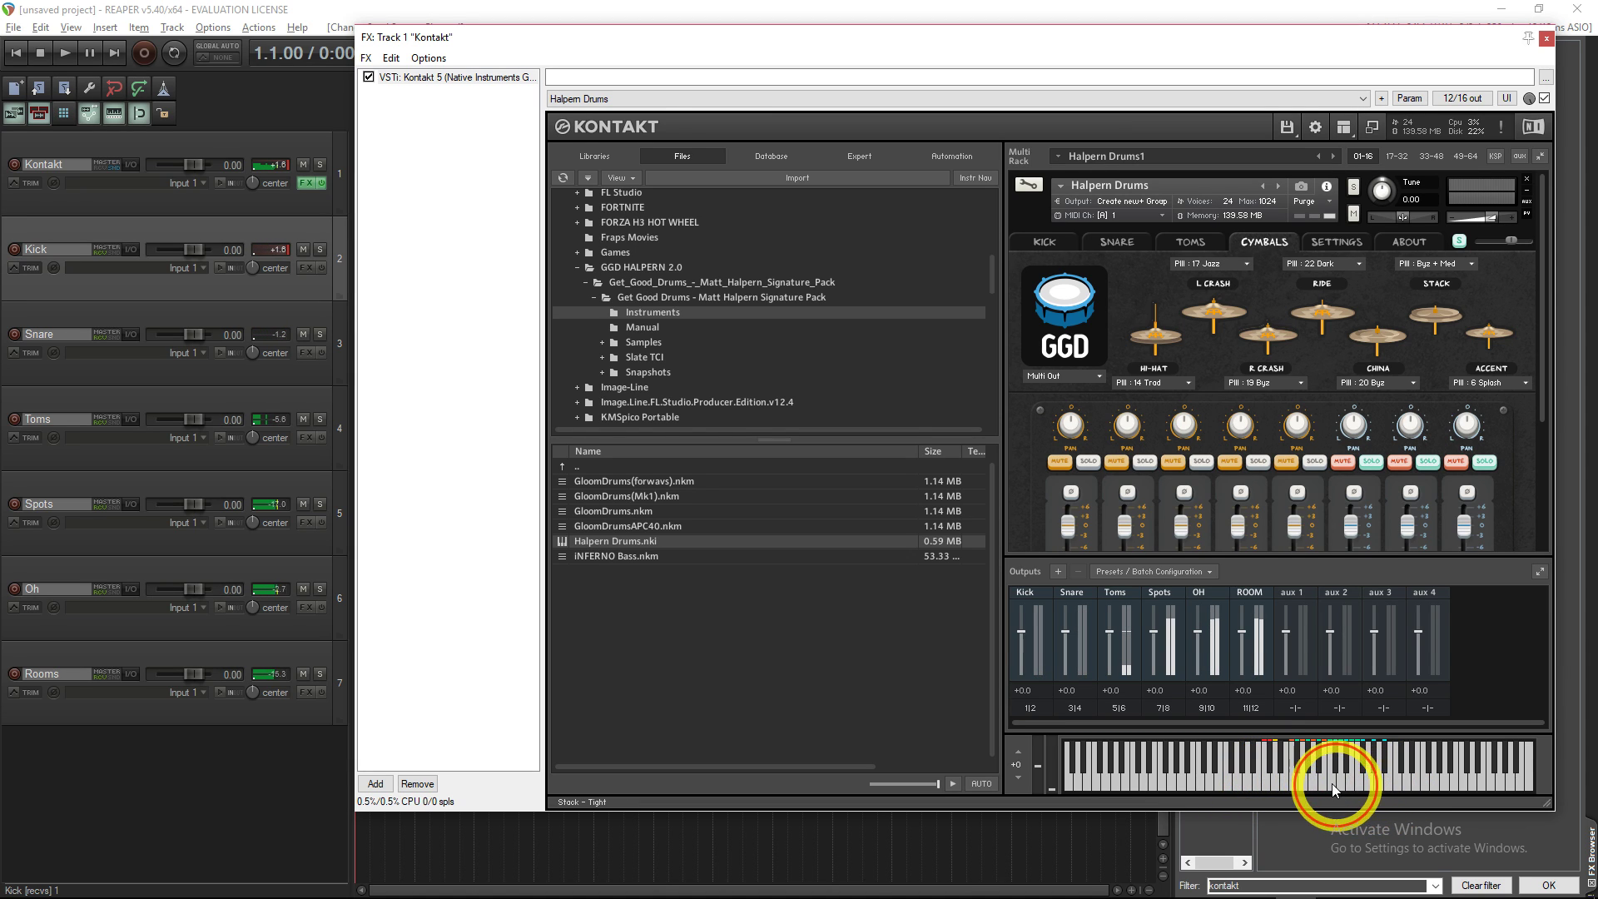
pyautogui.click(1548, 40)
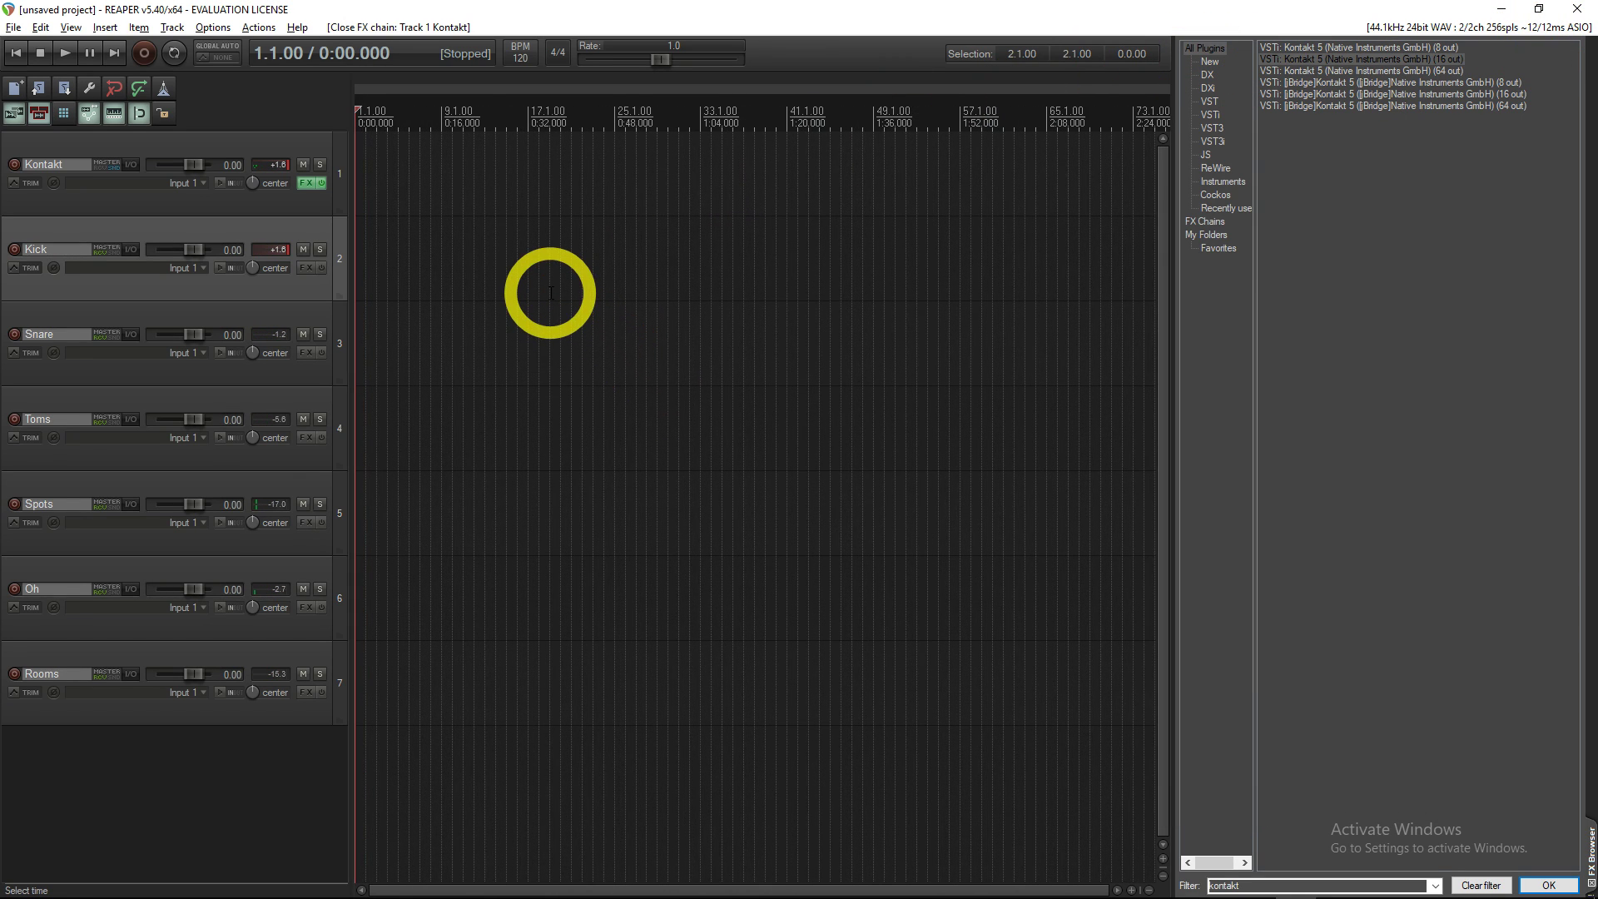
# Draw an 8-bar MIDI item on the Kontakt track from bar 1 and open it in the piano roll
pyautogui.scroll(2, 432, 179)
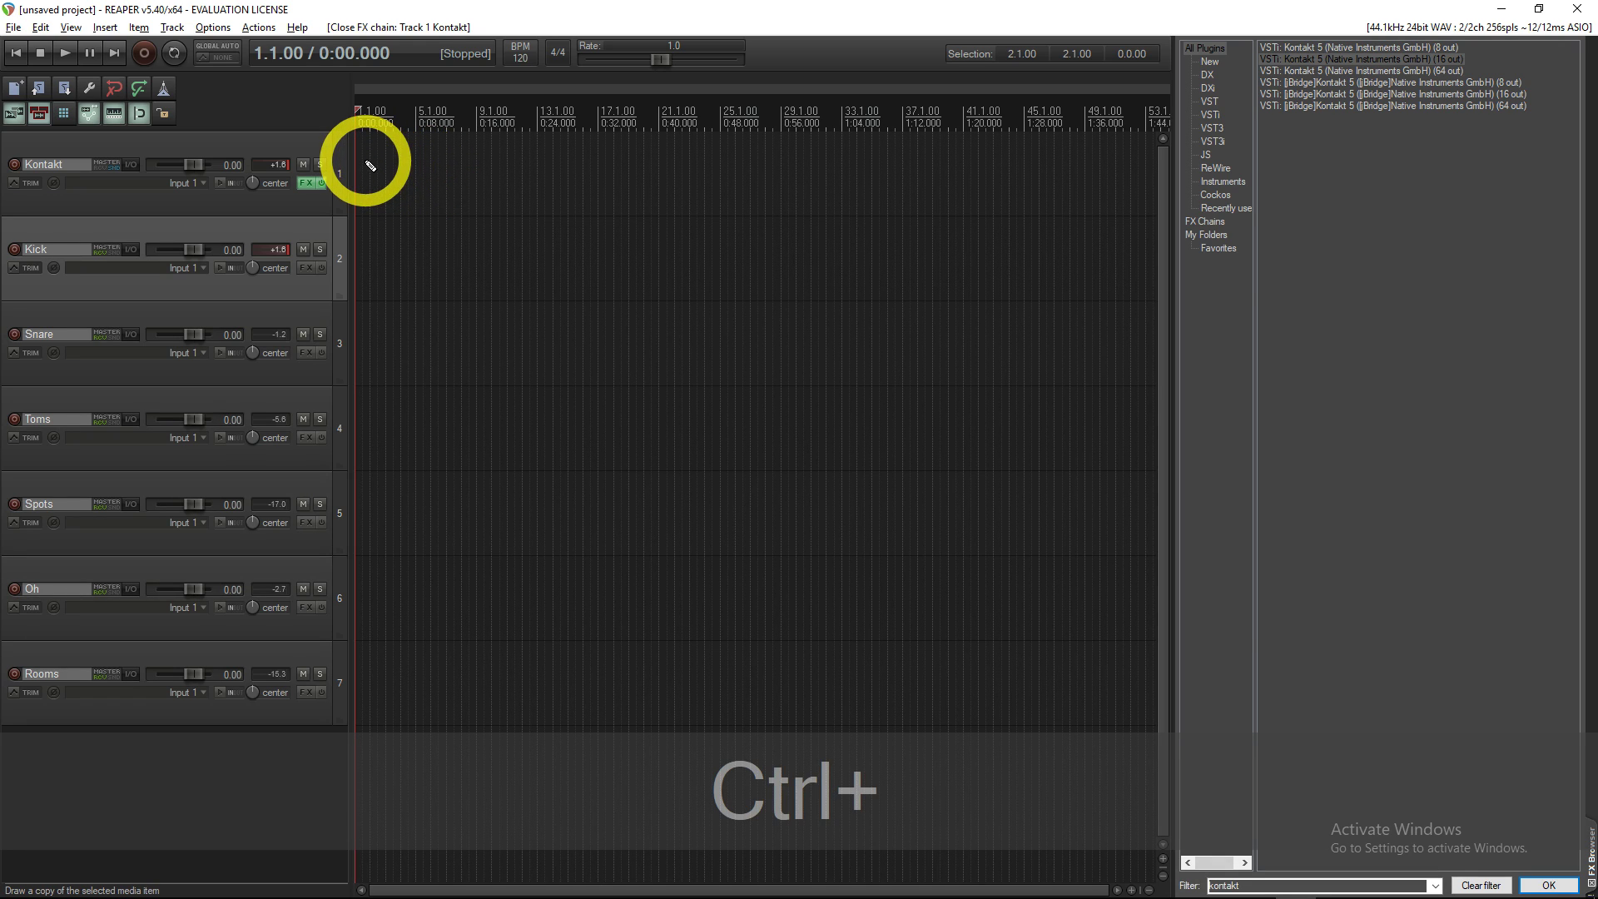
pyautogui.moveTo(360, 166); pyautogui.dragTo(476, 173)
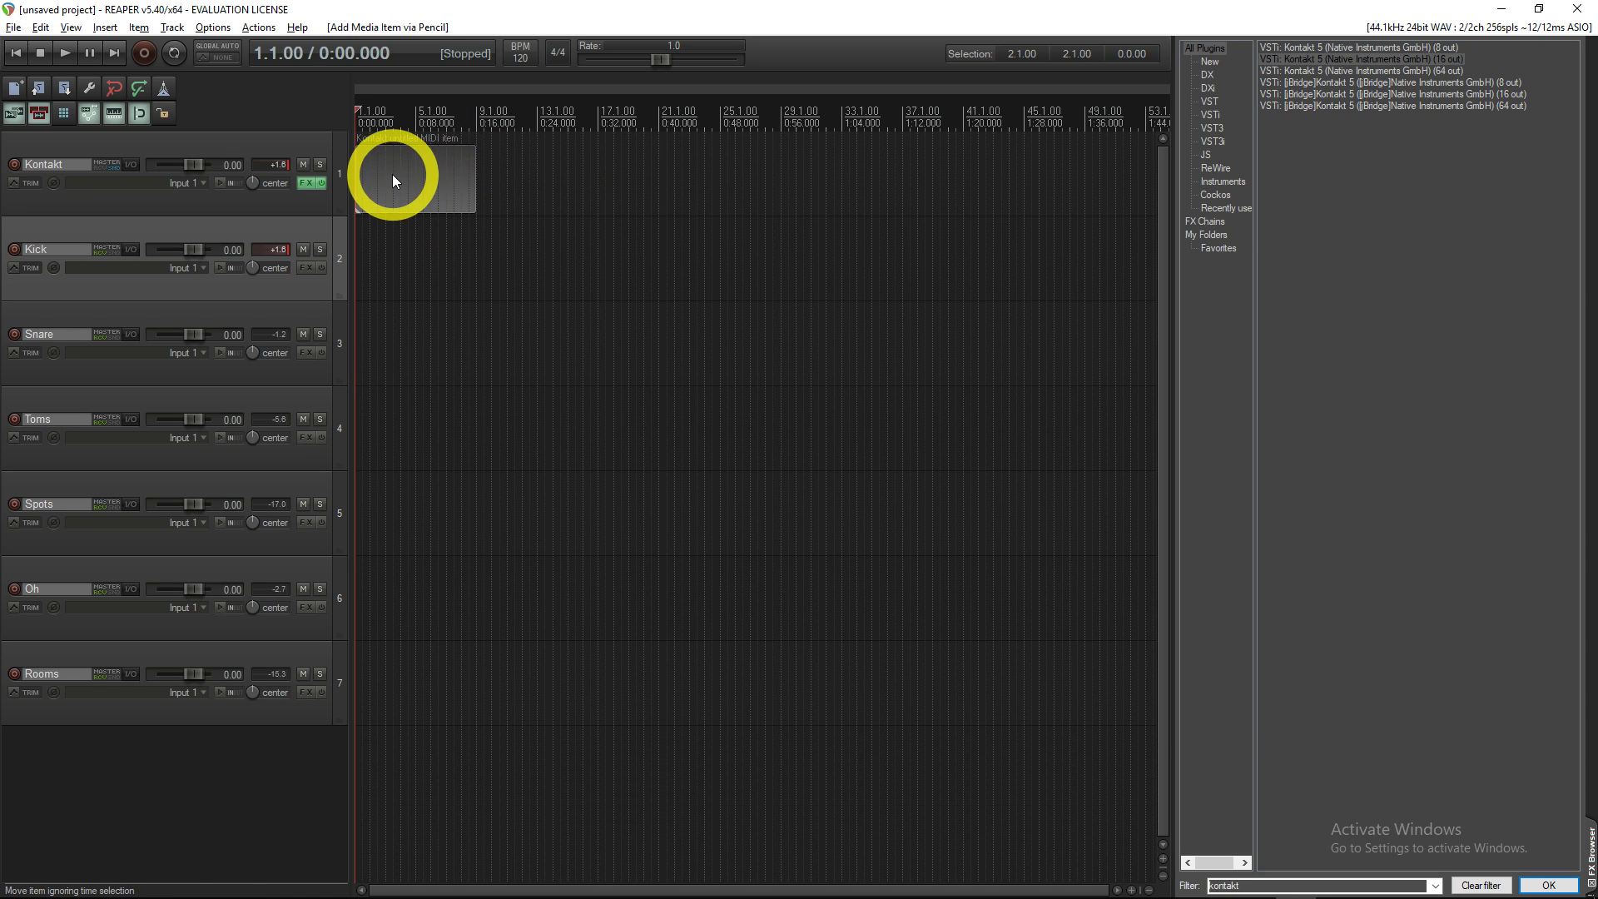
pyautogui.doubleClick(392, 173)
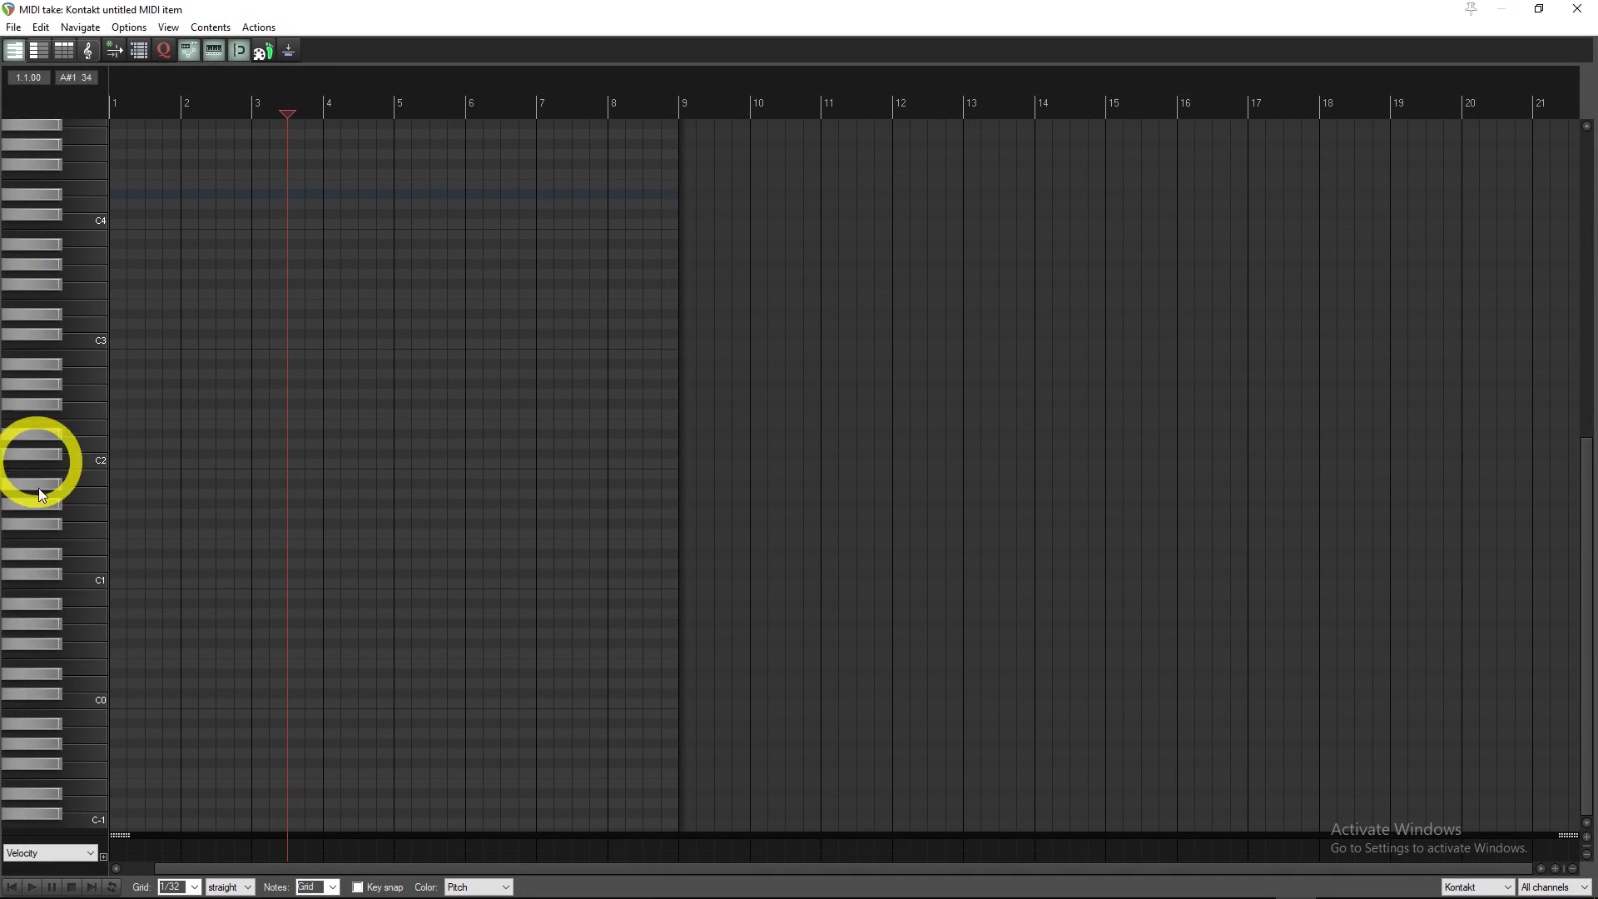
# Preview the C2 drum note, place the edit position at the item start, and browse note display options
pyautogui.click(97, 457)
pyautogui.click(116, 461)
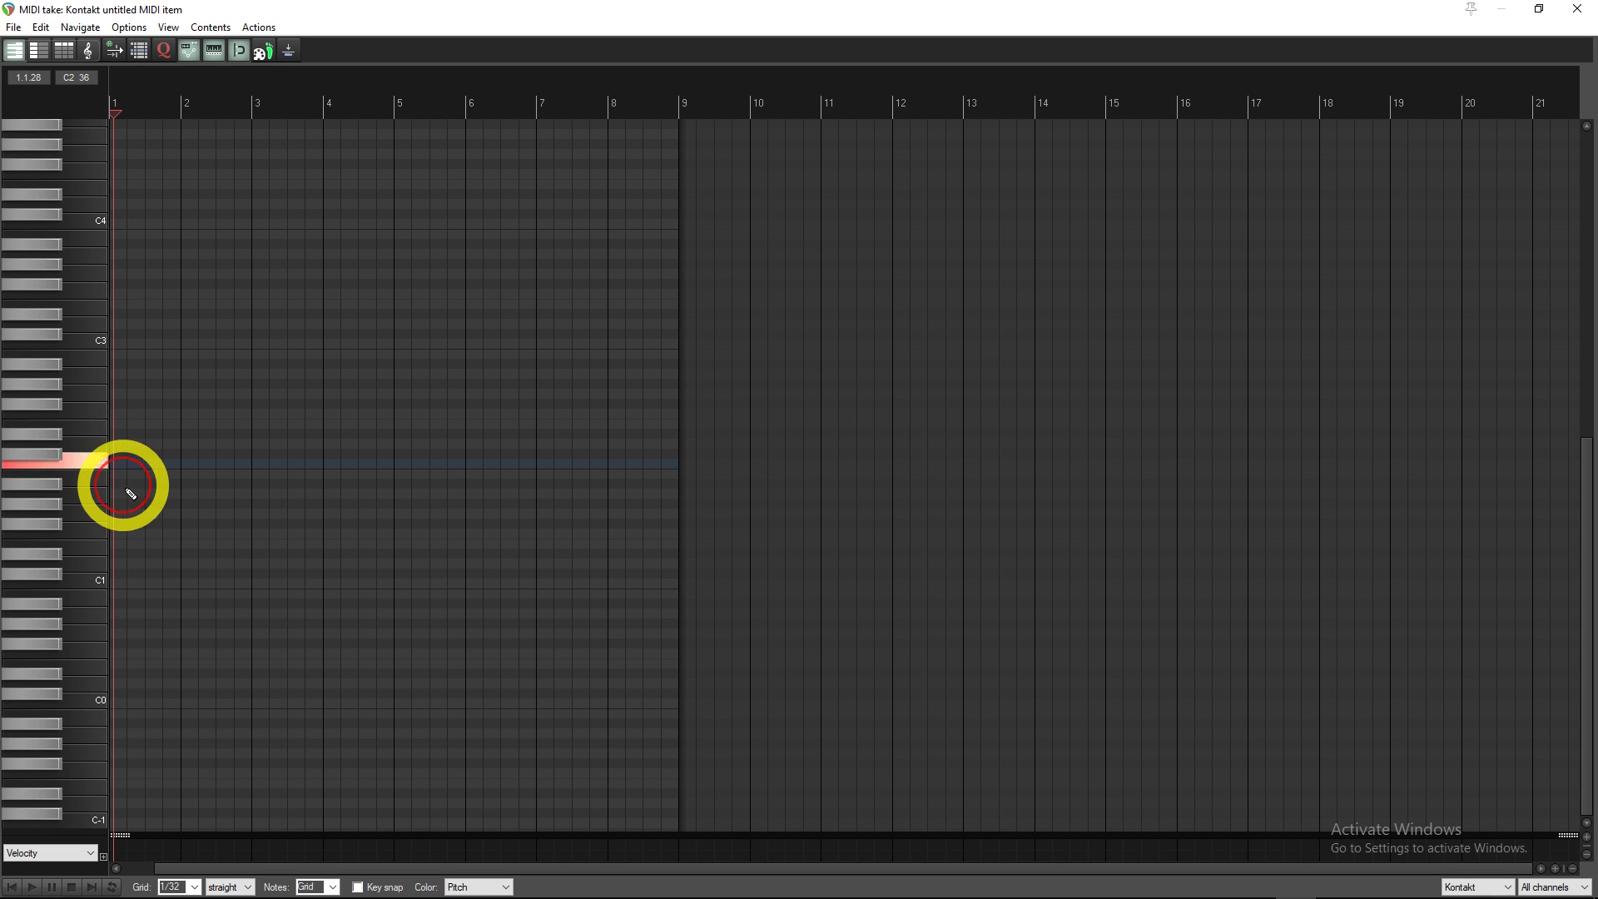
pyautogui.scroll(6, 125, 468)
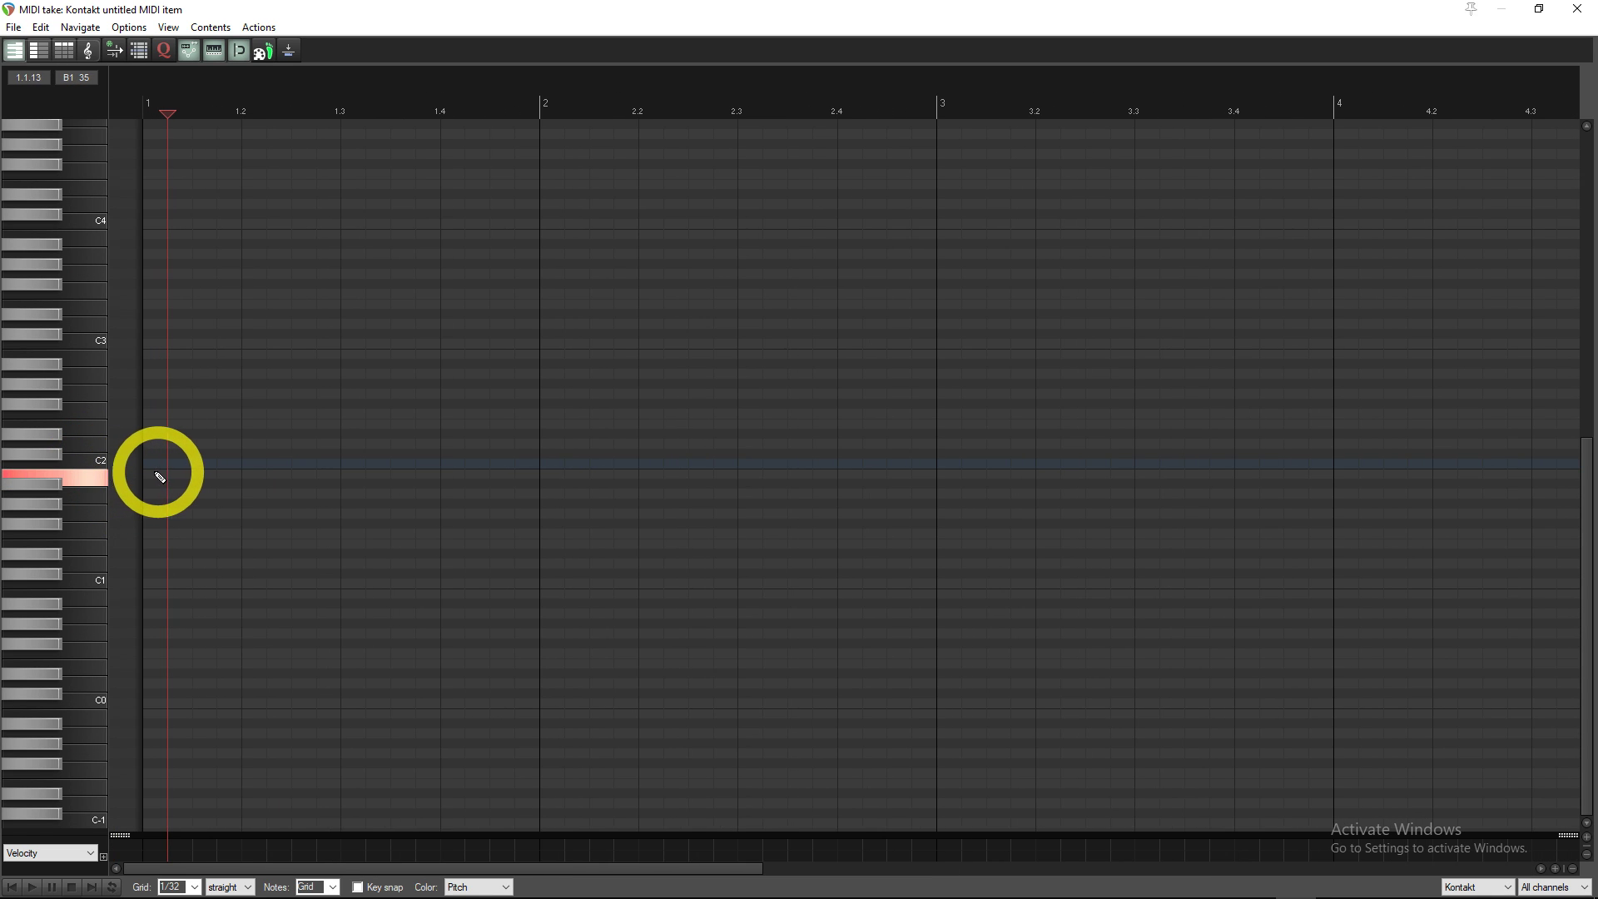
pyautogui.click(144, 459)
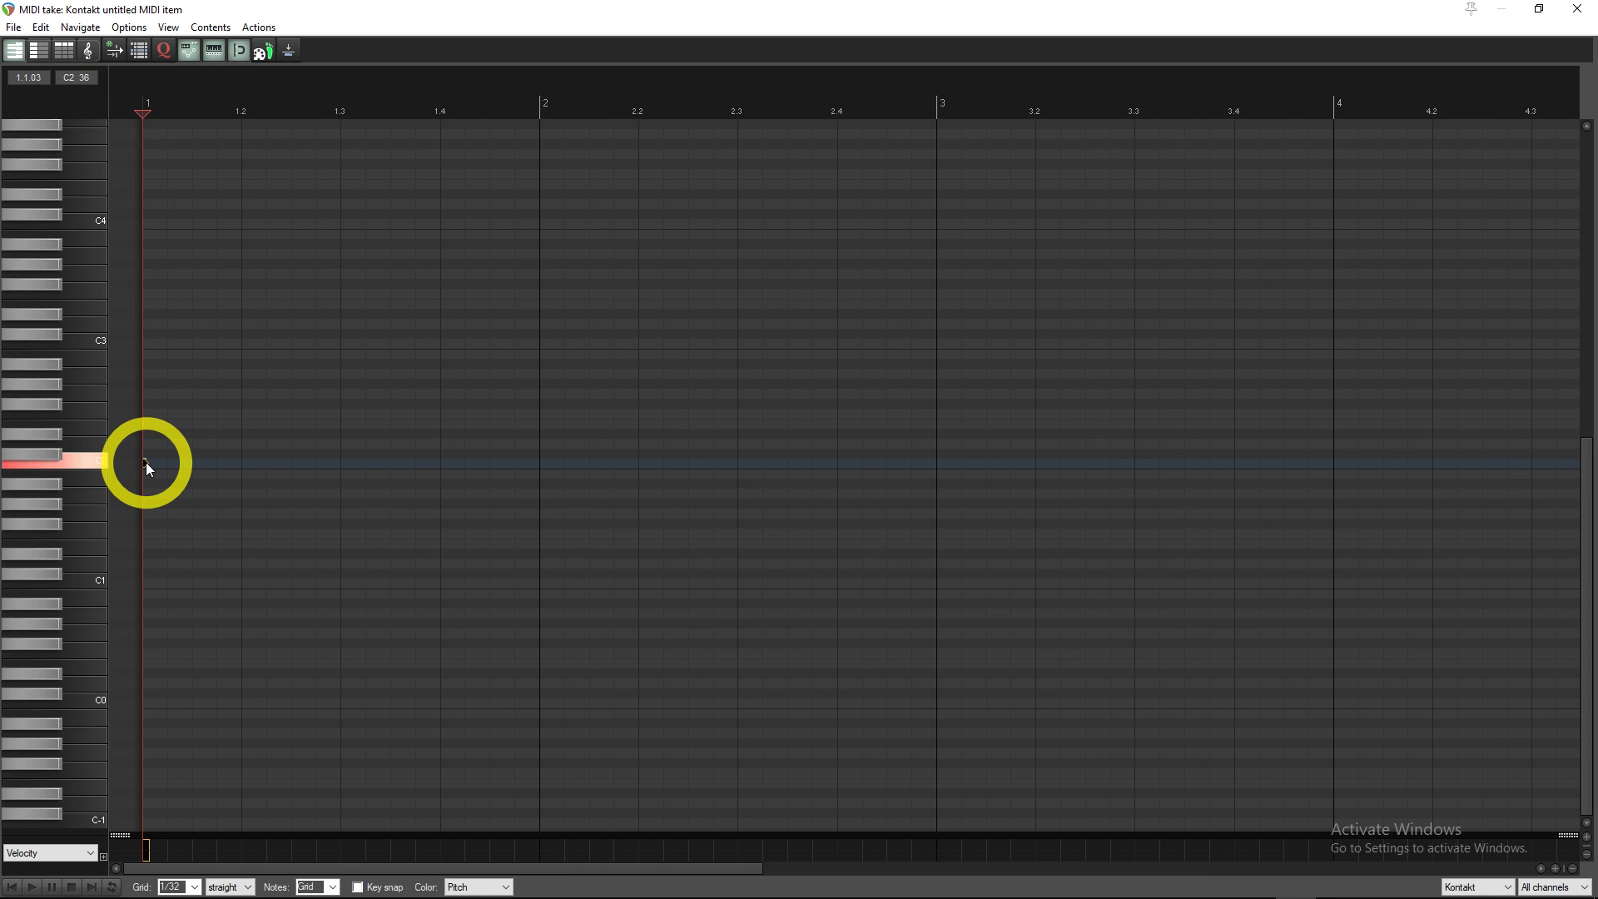
pyautogui.click(242, 432)
pyautogui.click(342, 463)
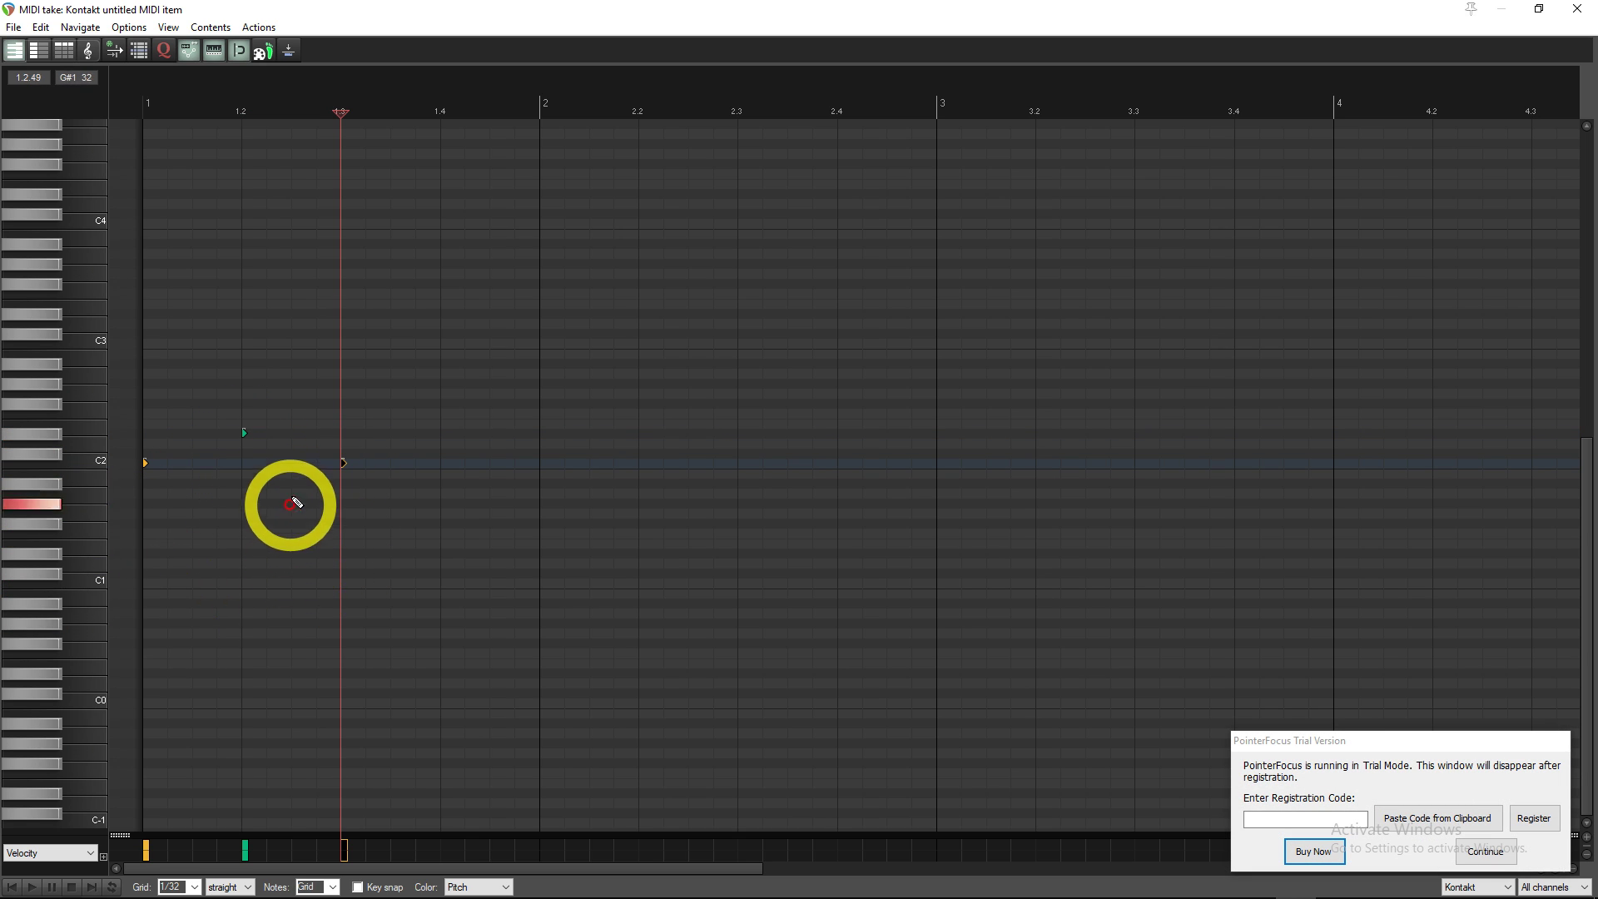
pyautogui.click(243, 434)
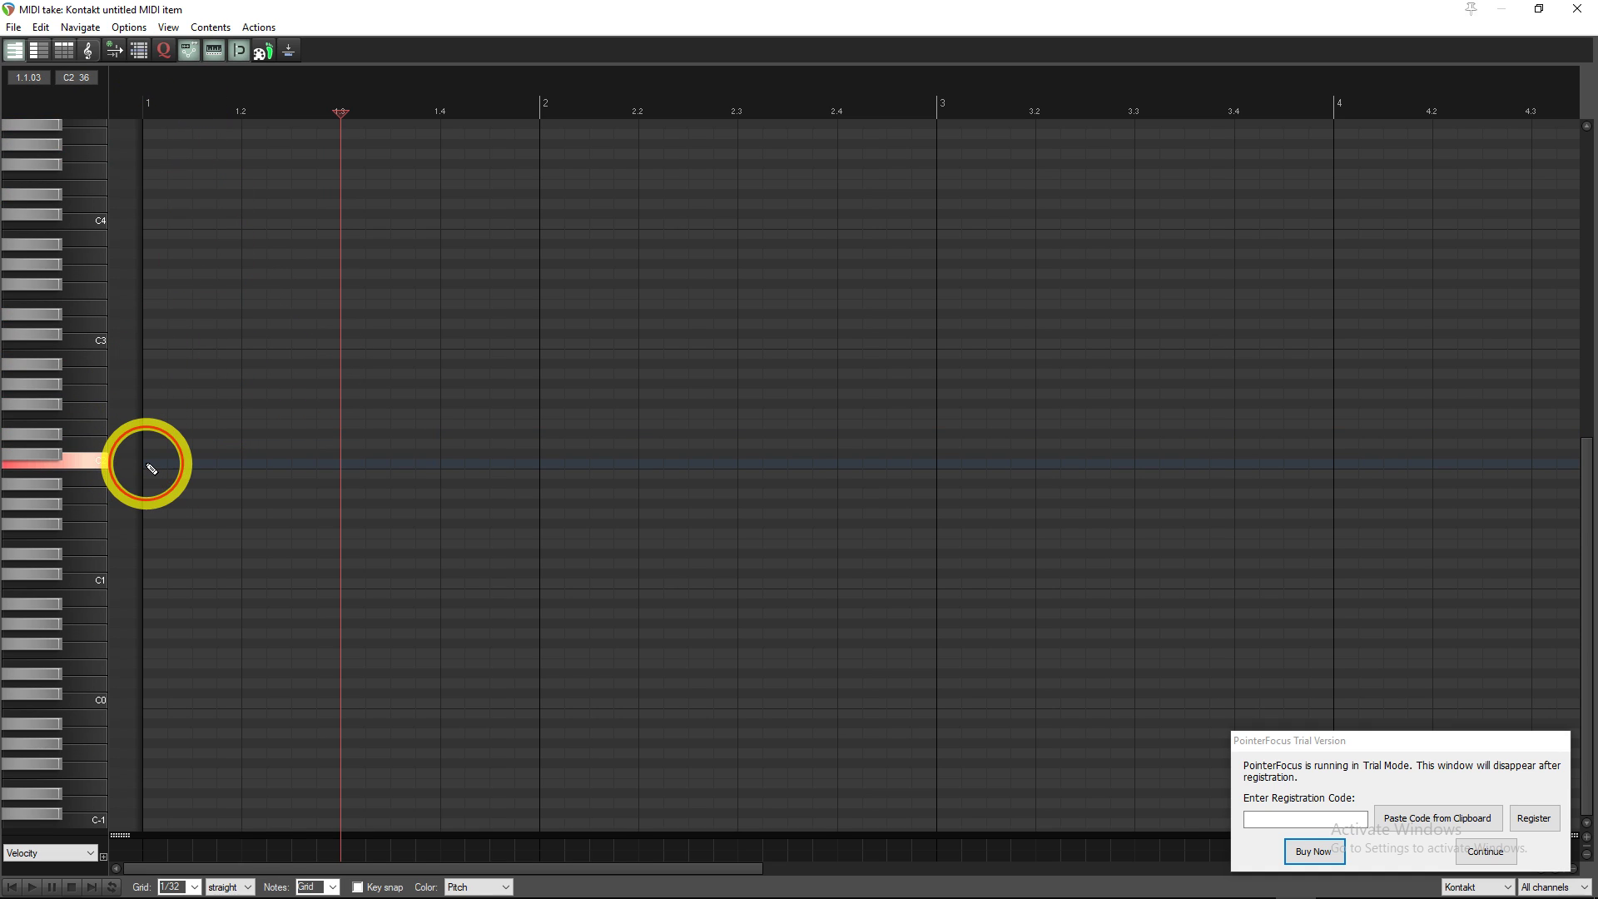
pyautogui.click(169, 28)
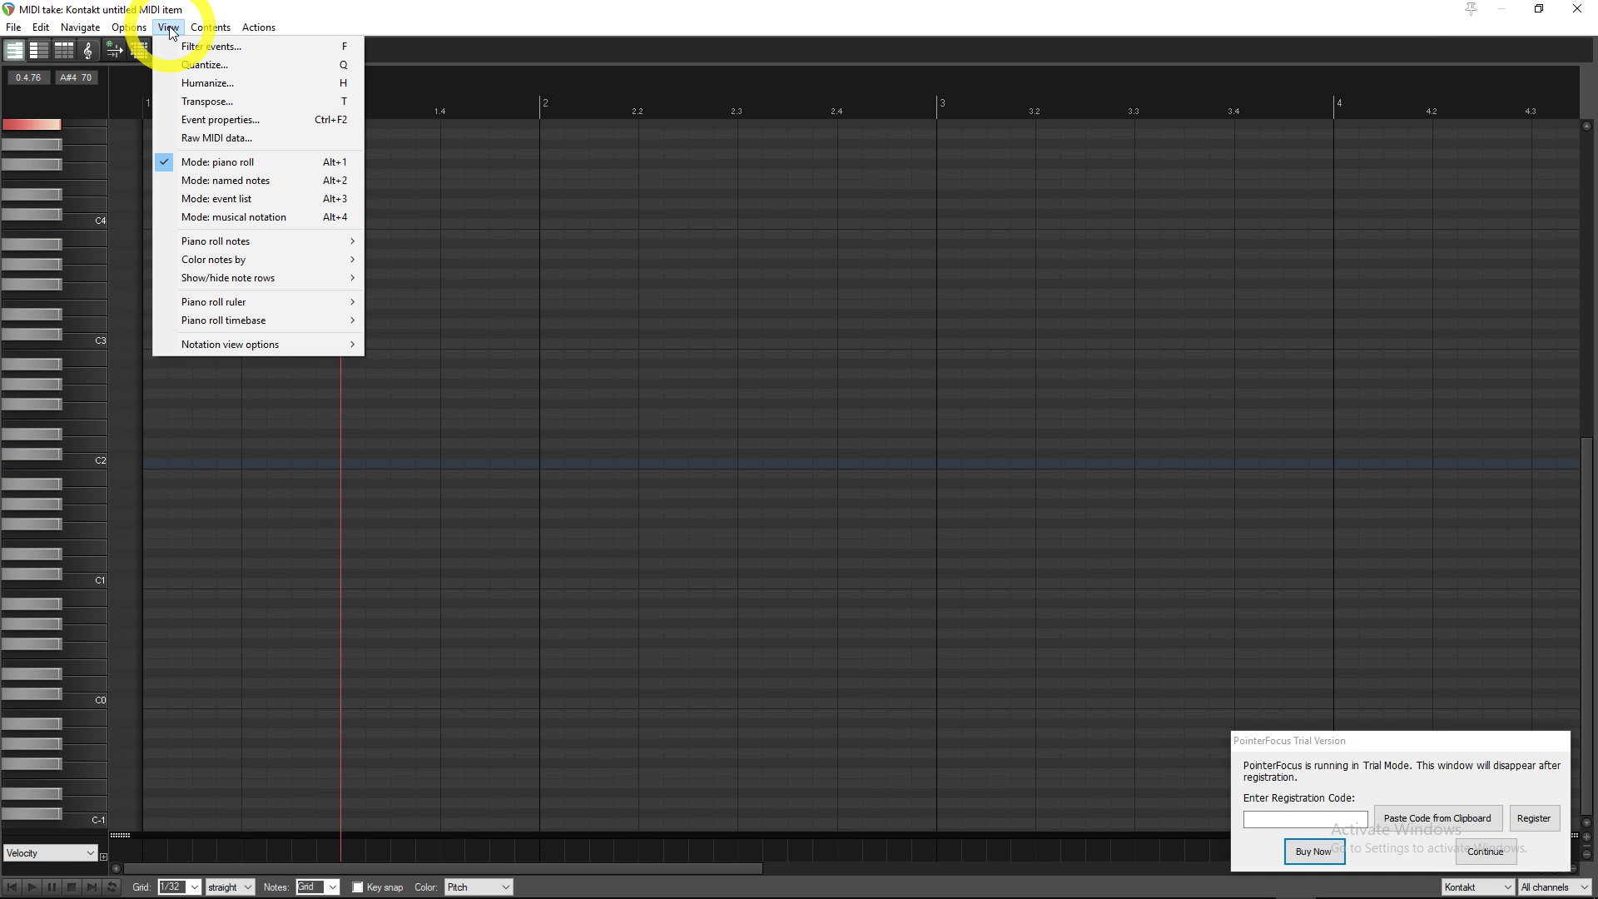
pyautogui.moveTo(283, 250)
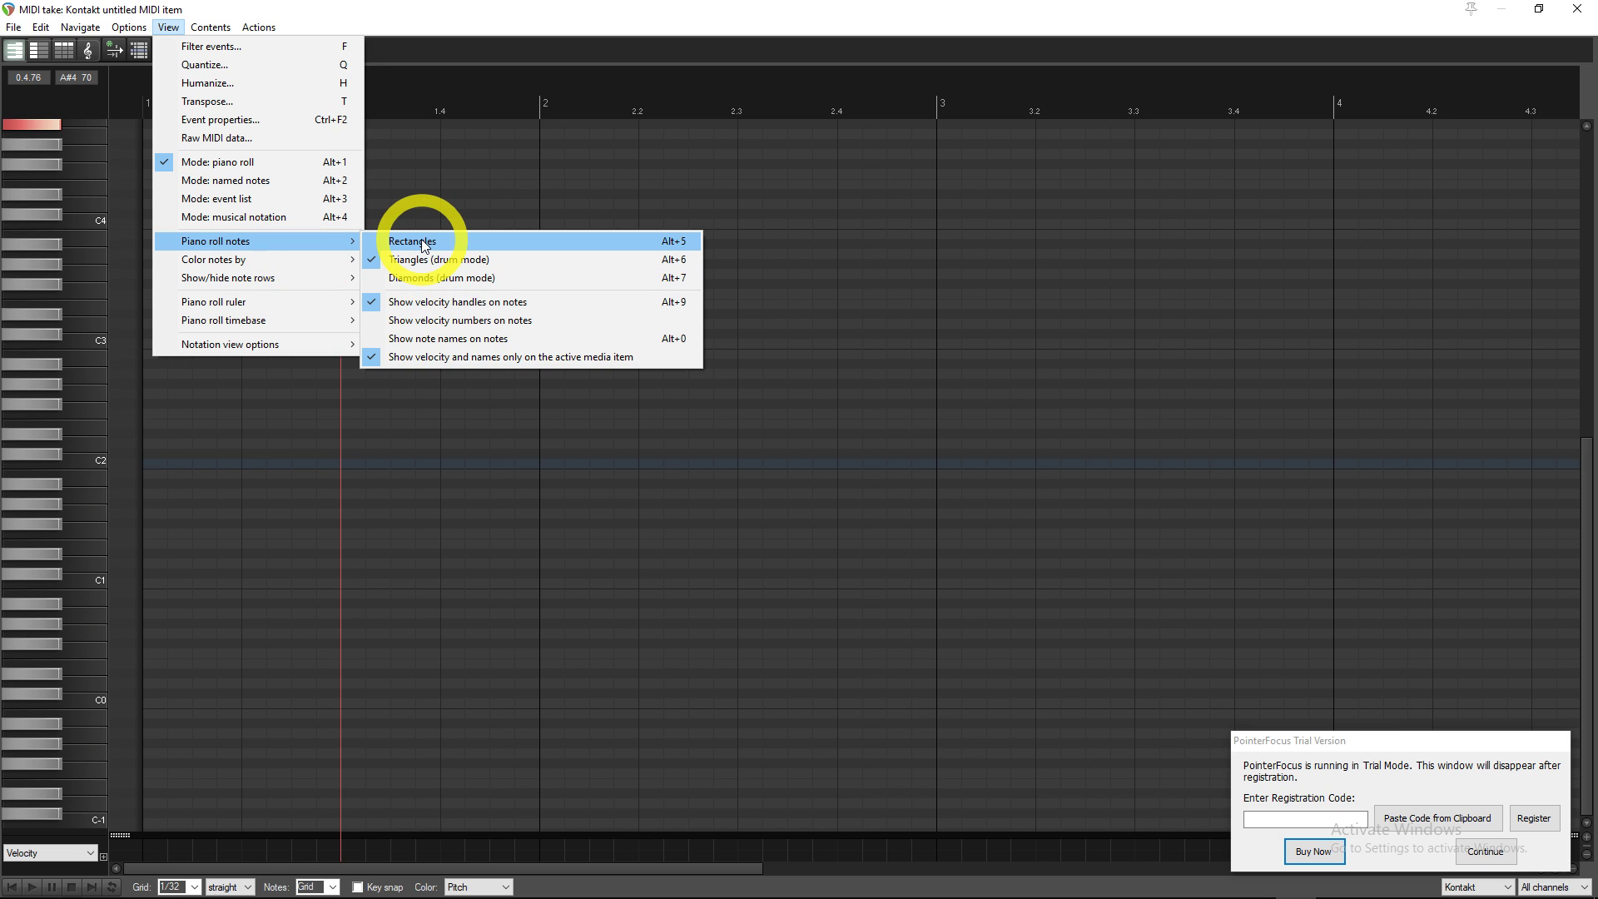
# Draw a dozen drum notes between C2 and about C3 within bar 1, then play them back
pyautogui.click(161, 463)
pyautogui.click(186, 463)
pyautogui.click(222, 453)
pyautogui.click(241, 463)
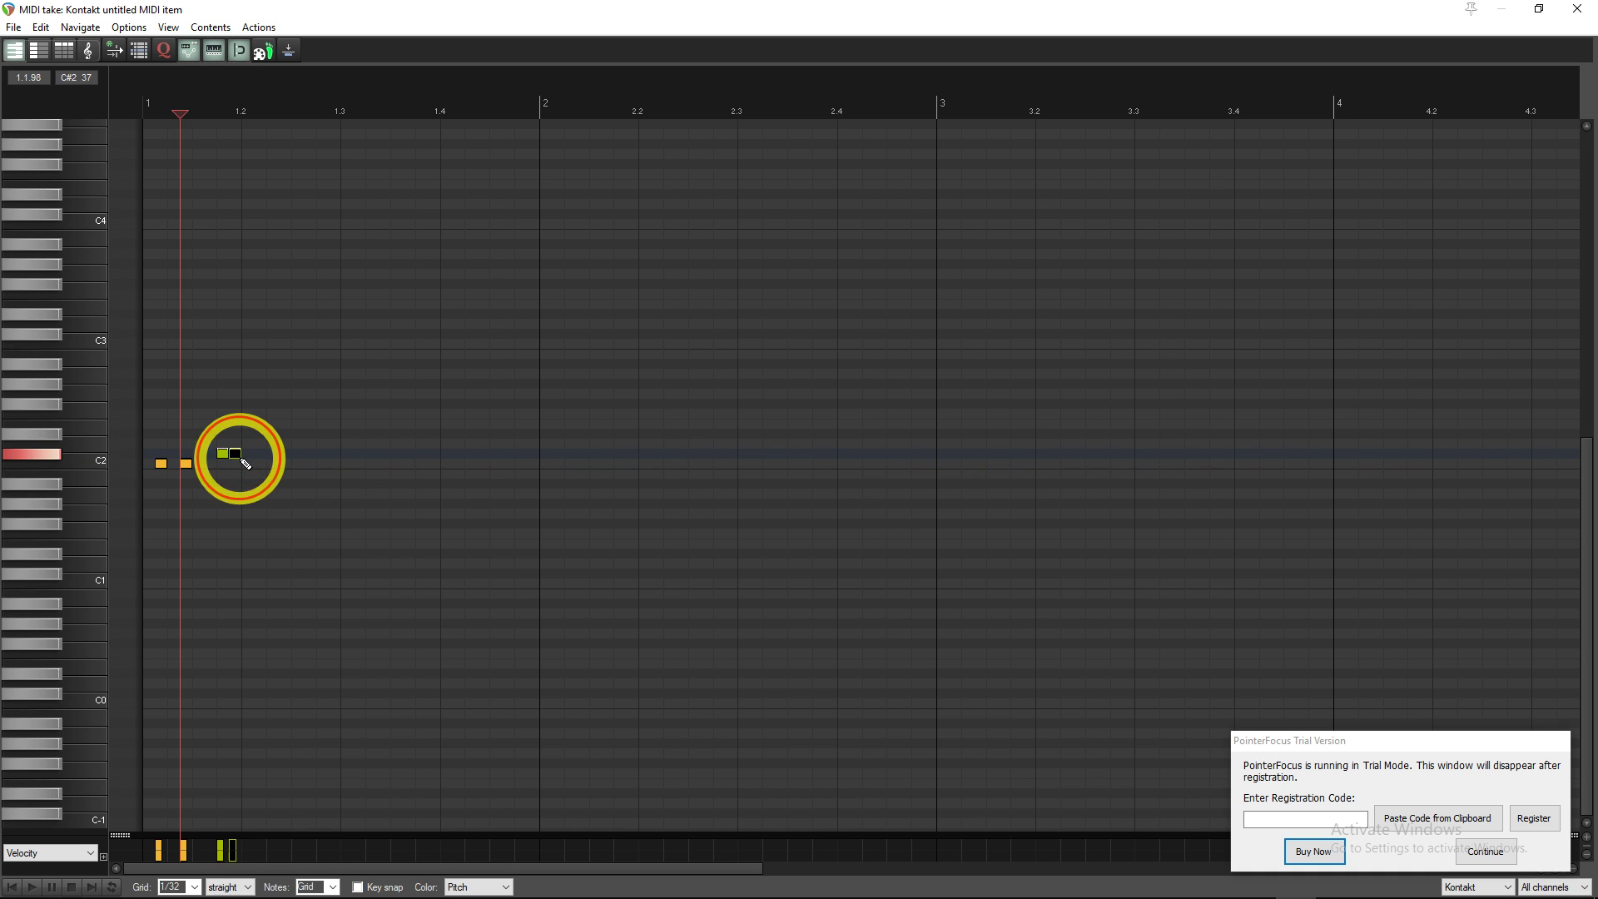
pyautogui.click(259, 442)
pyautogui.click(284, 393)
pyautogui.click(297, 352)
pyautogui.click(321, 383)
pyautogui.click(384, 433)
pyautogui.click(403, 443)
pyautogui.click(471, 373)
pyautogui.press('space')
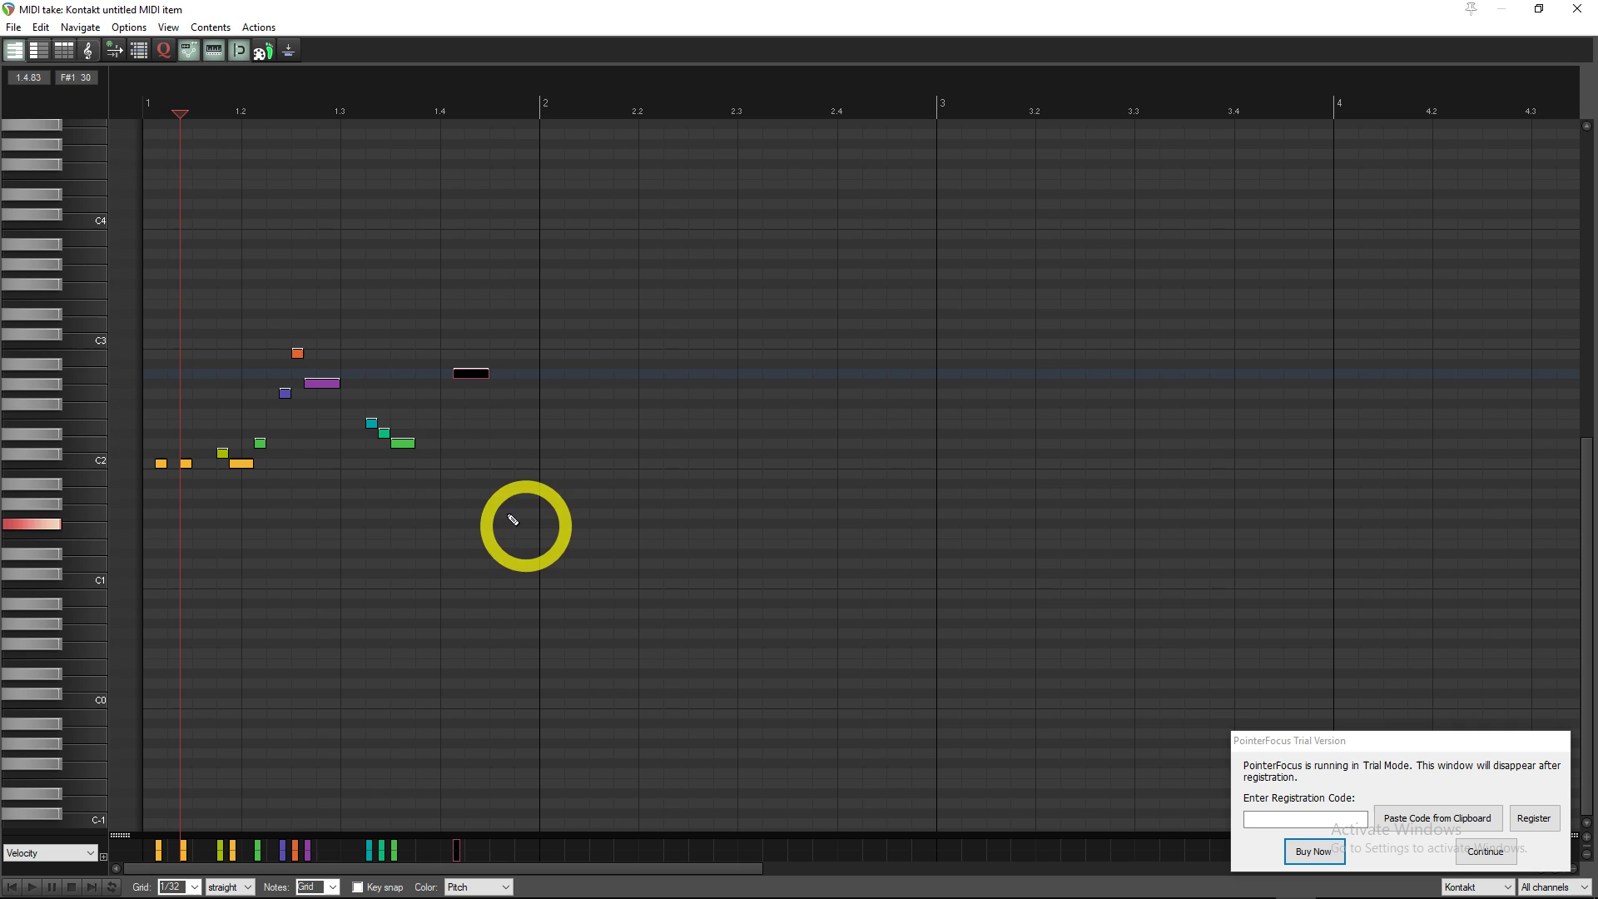
# Switch the piano roll note display from rectangles to Triangles (drum mode)
pyautogui.click(169, 27)
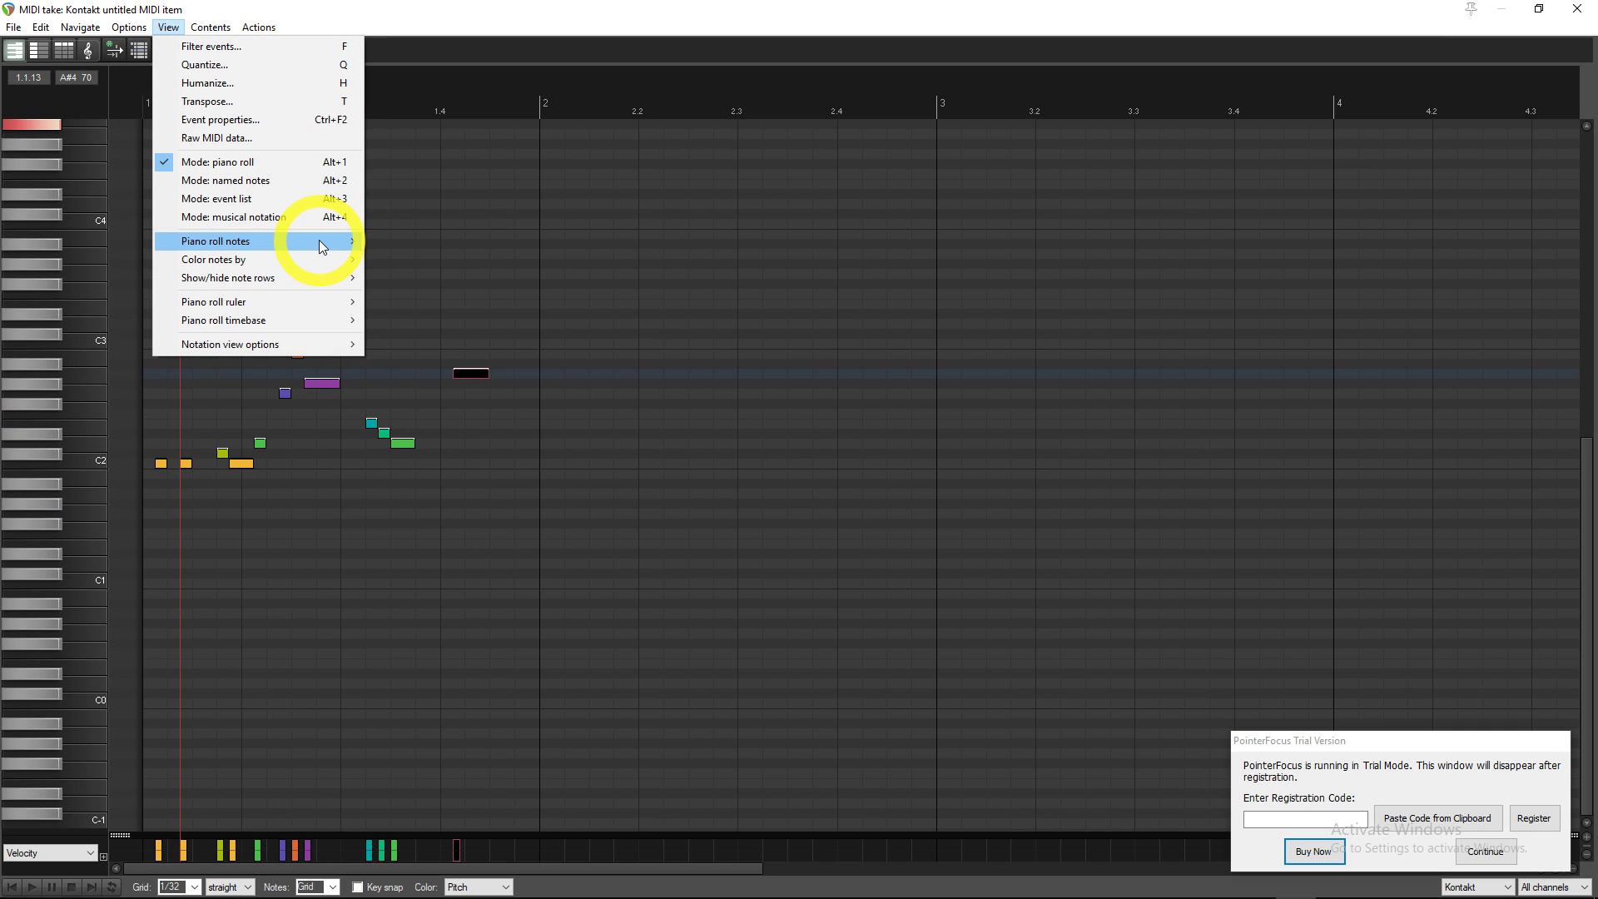
pyautogui.moveTo(316, 241)
pyautogui.click(479, 260)
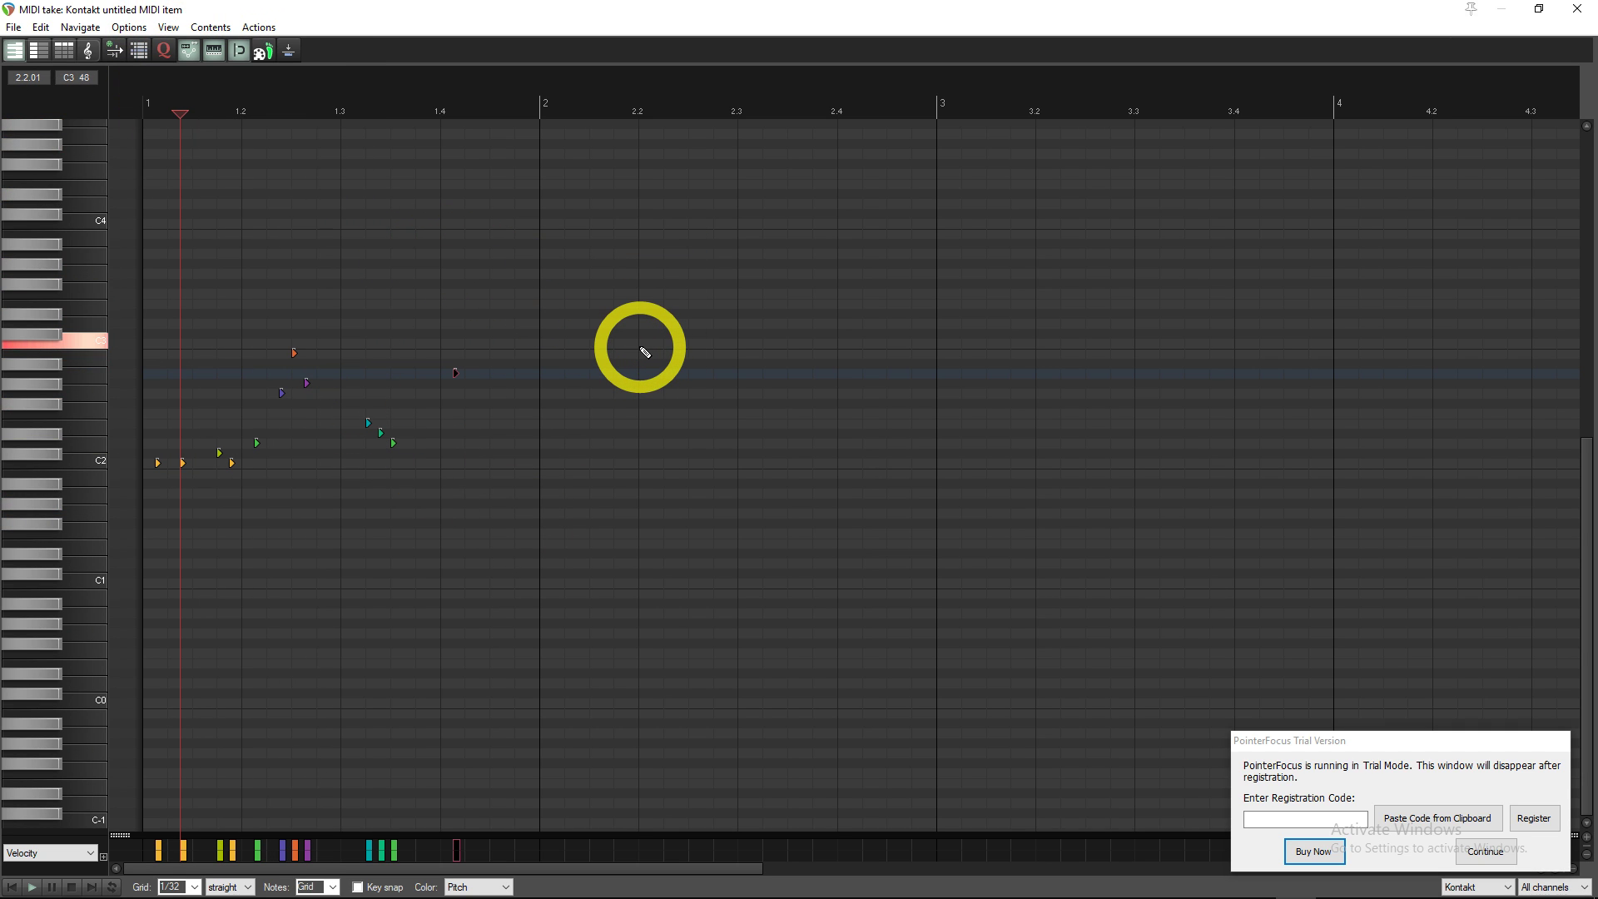
pyautogui.click(169, 28)
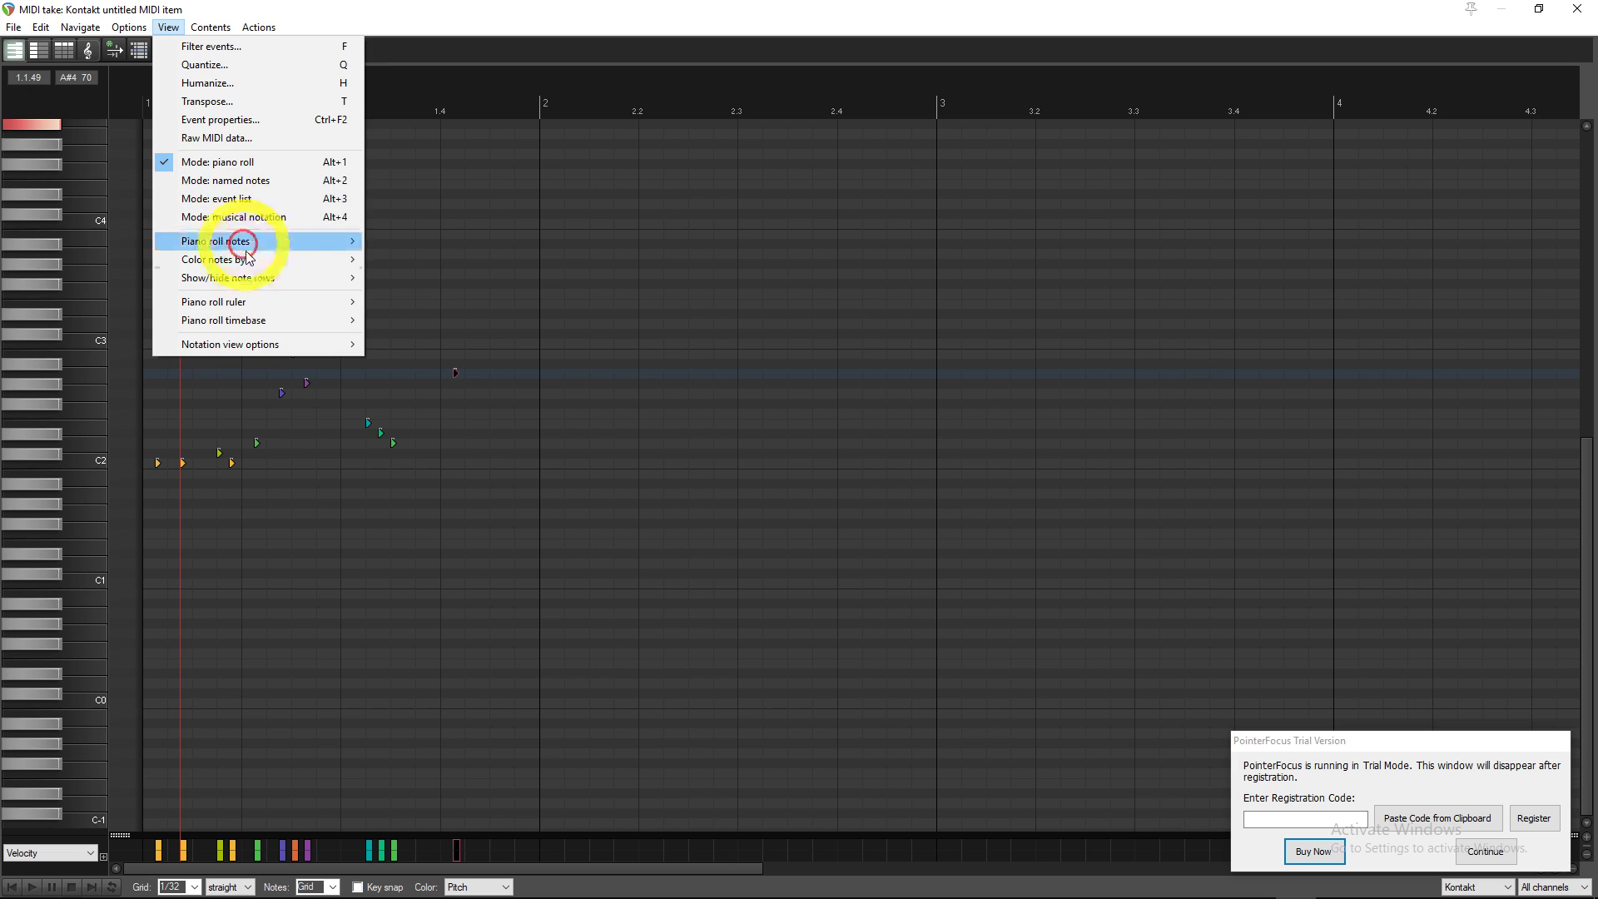
pyautogui.moveTo(279, 259)
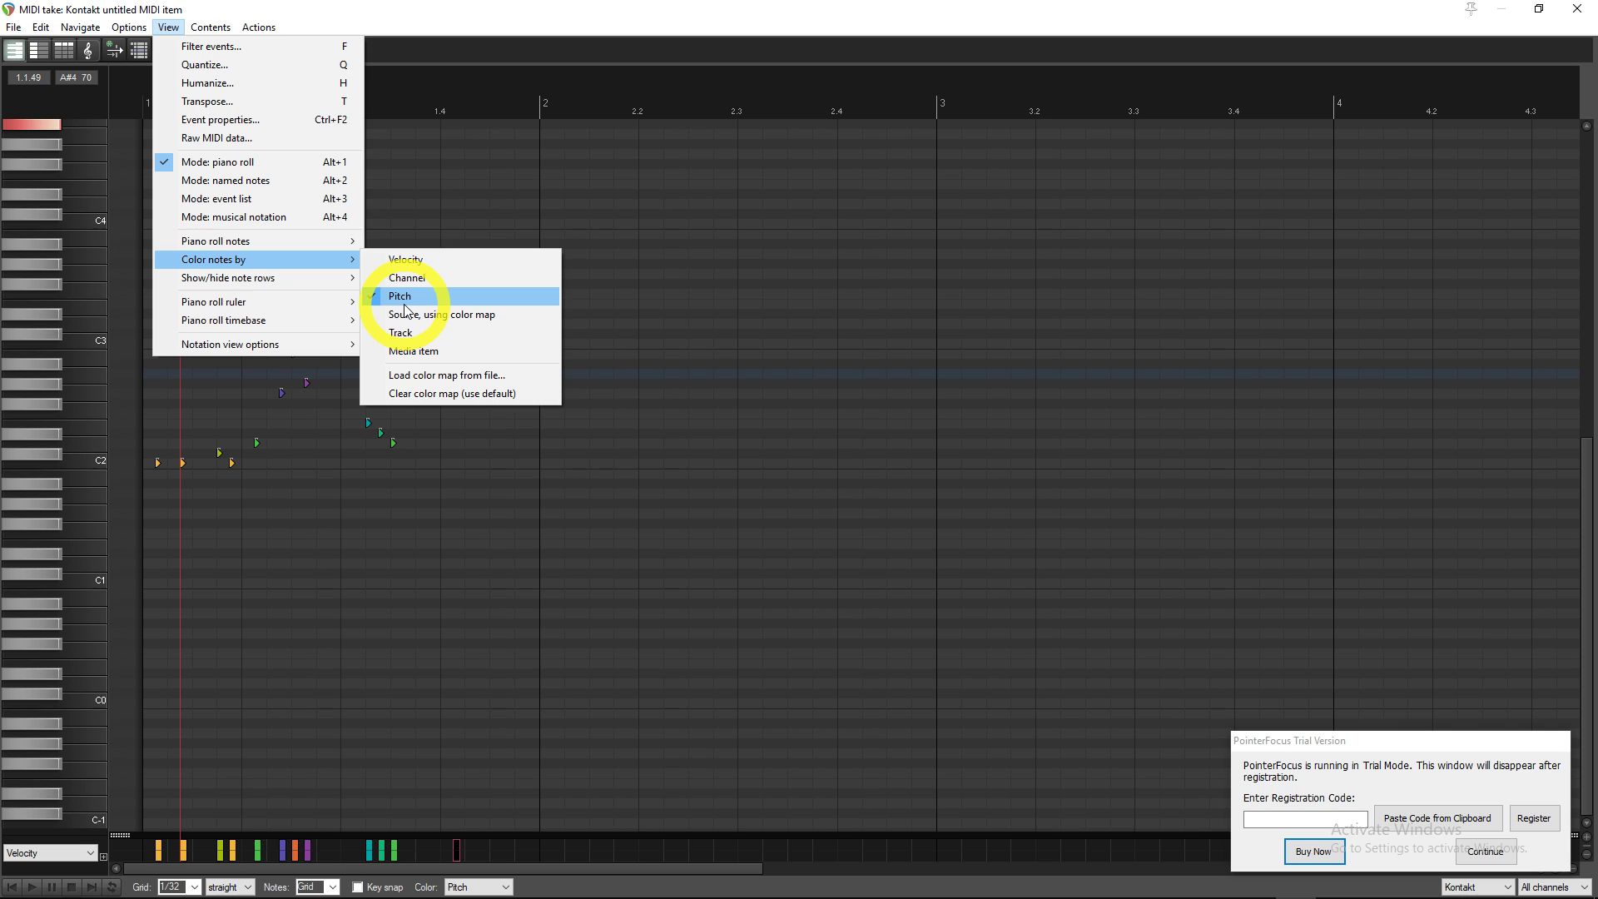
# Color the notes by velocity and drag the velocity lane's divider up to enlarge it
pyautogui.click(405, 259)
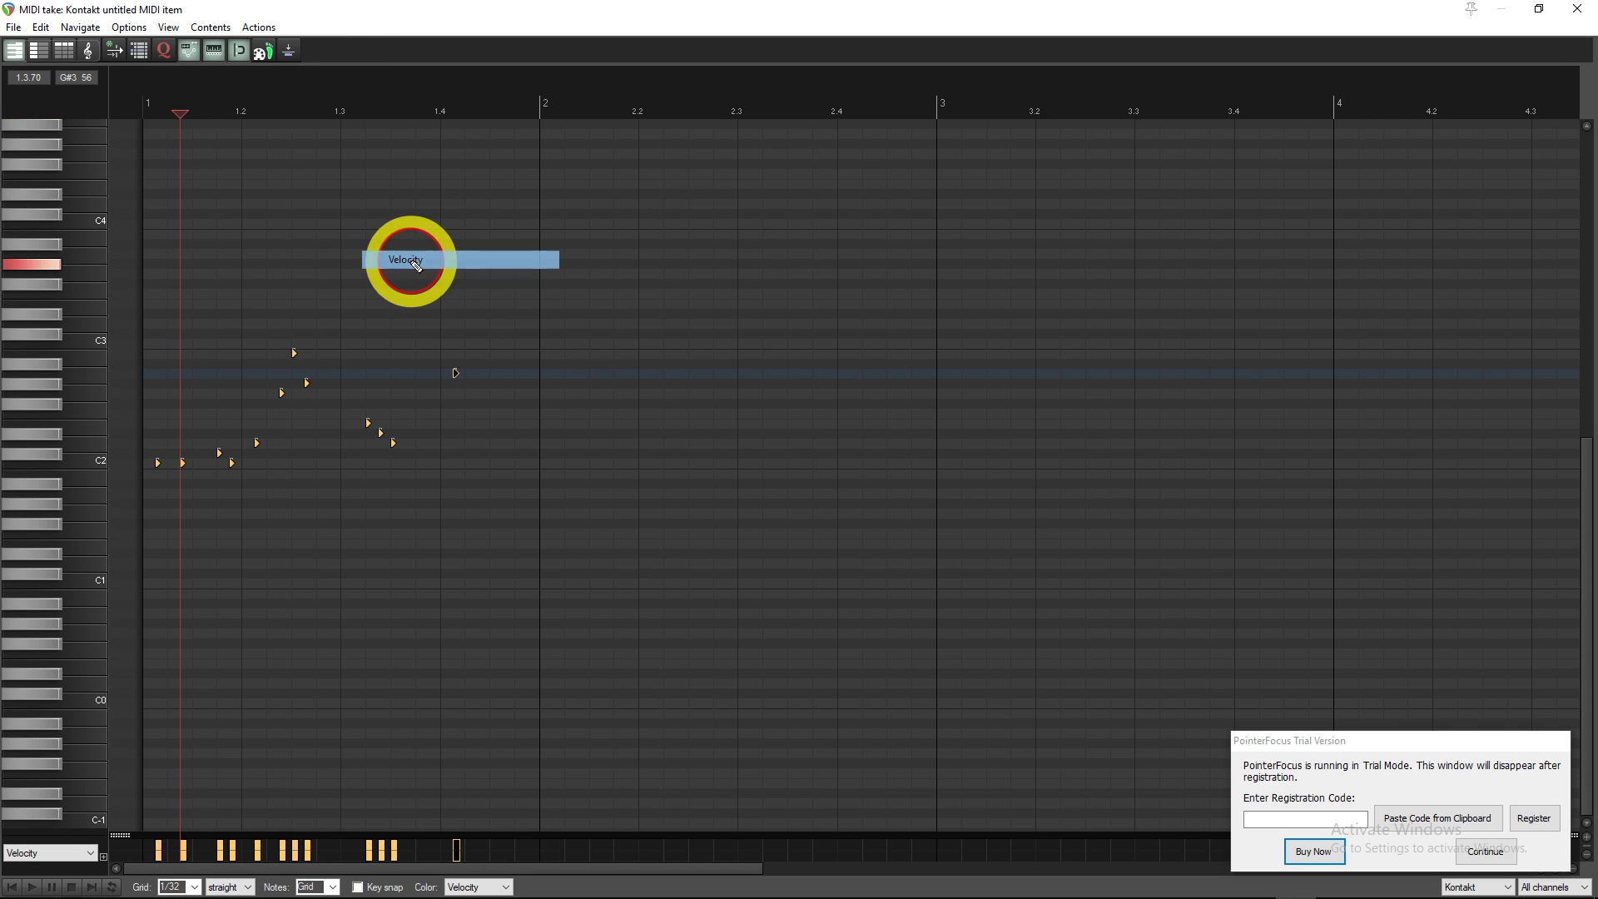
pyautogui.moveTo(116, 833); pyautogui.dragTo(150, 601)
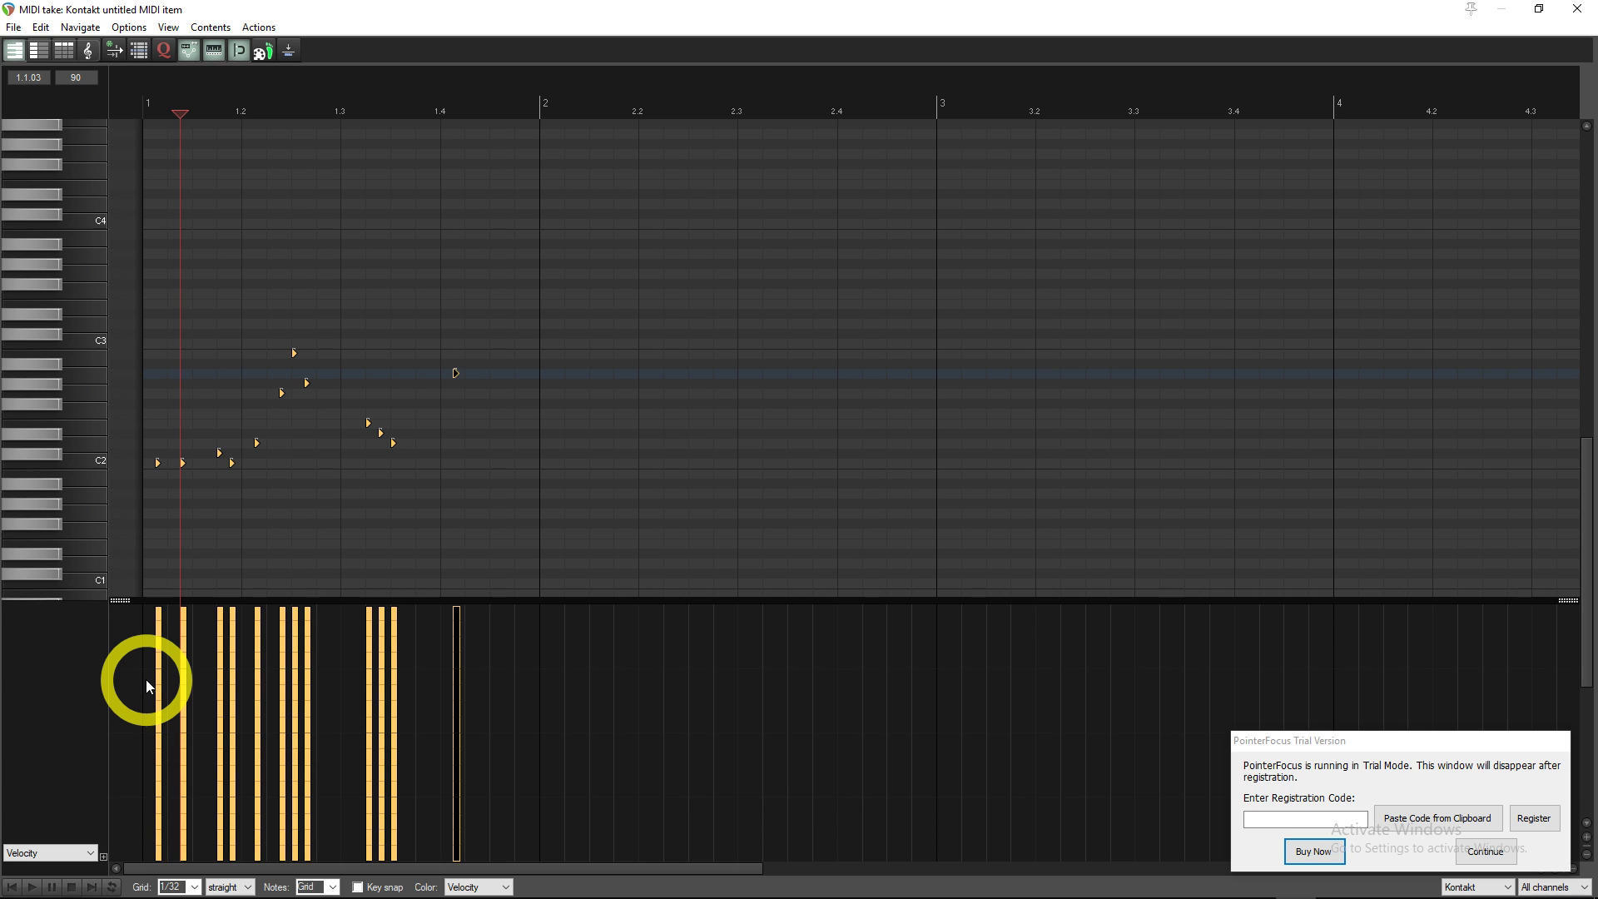